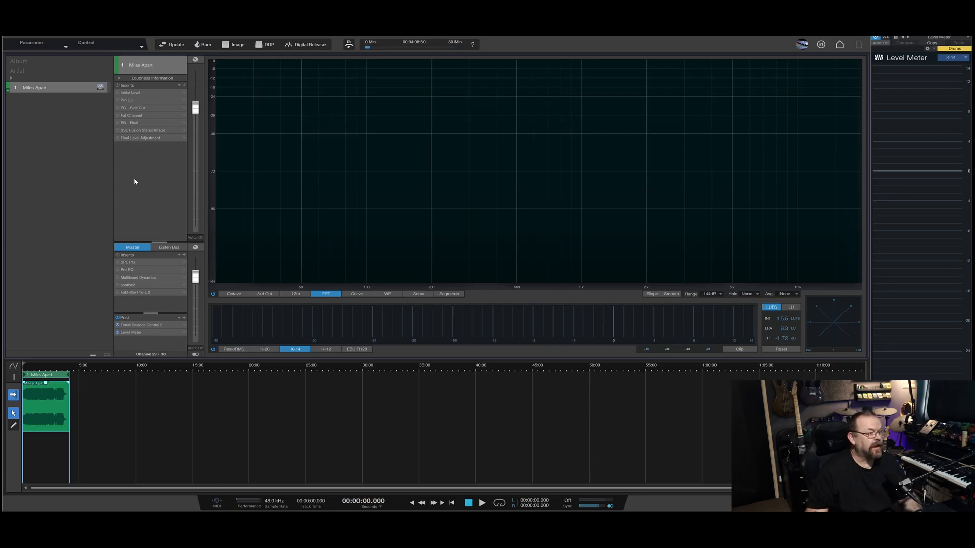
# Step: Review the Miles Apart track inserts, including Initial Level, Pro EQ, EQ - Side Cut, Fat Channel, SSL Fusion Stereo Image and Final Level Adjustment
pyautogui.doubleClick(143, 95)
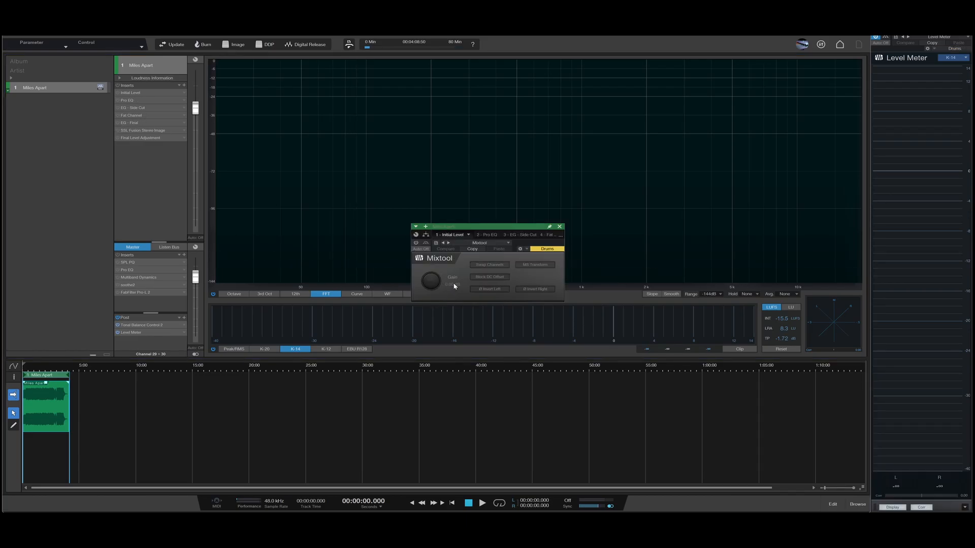
pyautogui.click(559, 226)
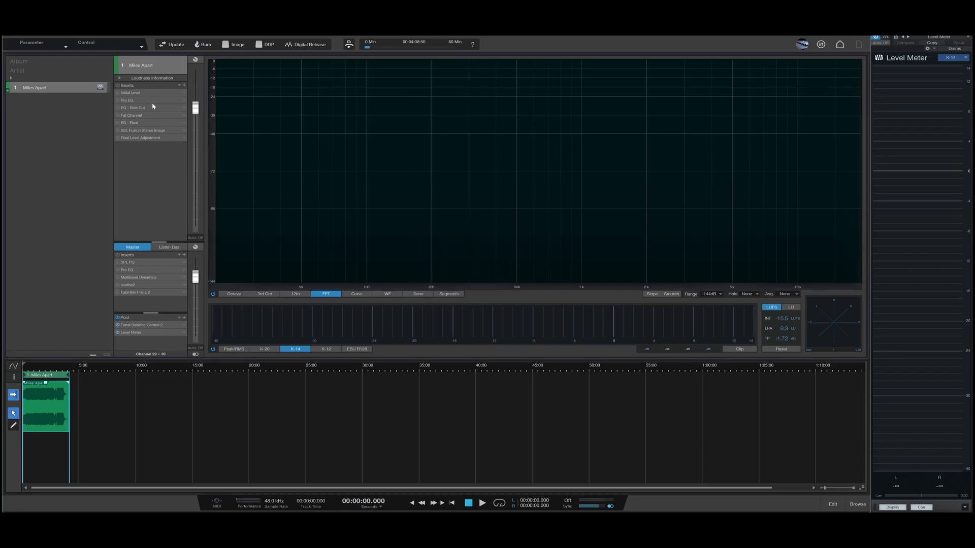
pyautogui.doubleClick(138, 102)
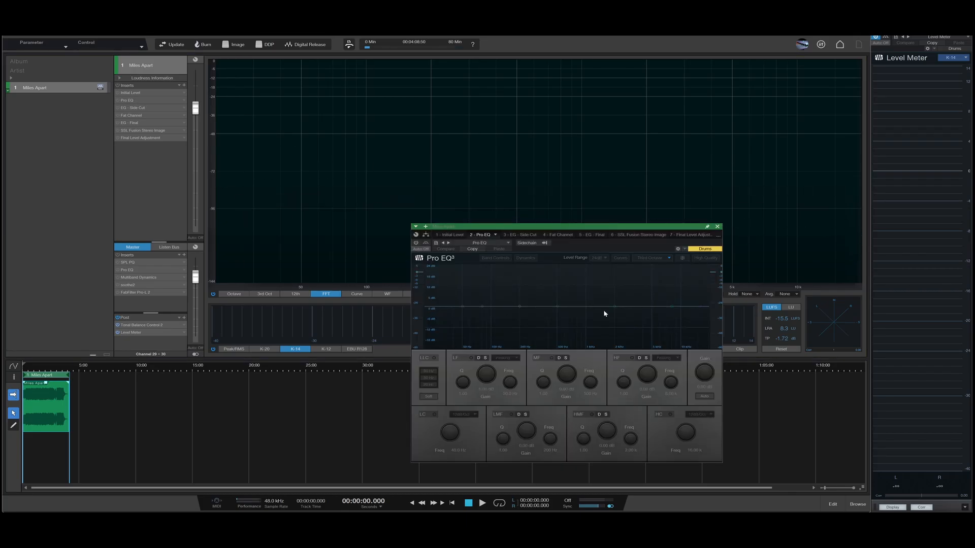
pyautogui.click(717, 227)
pyautogui.doubleClick(139, 108)
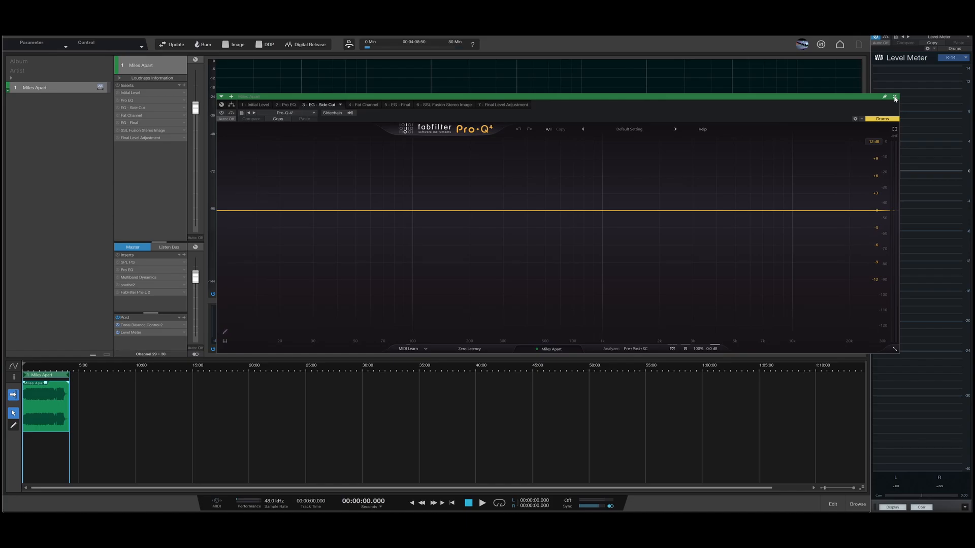
pyautogui.click(895, 97)
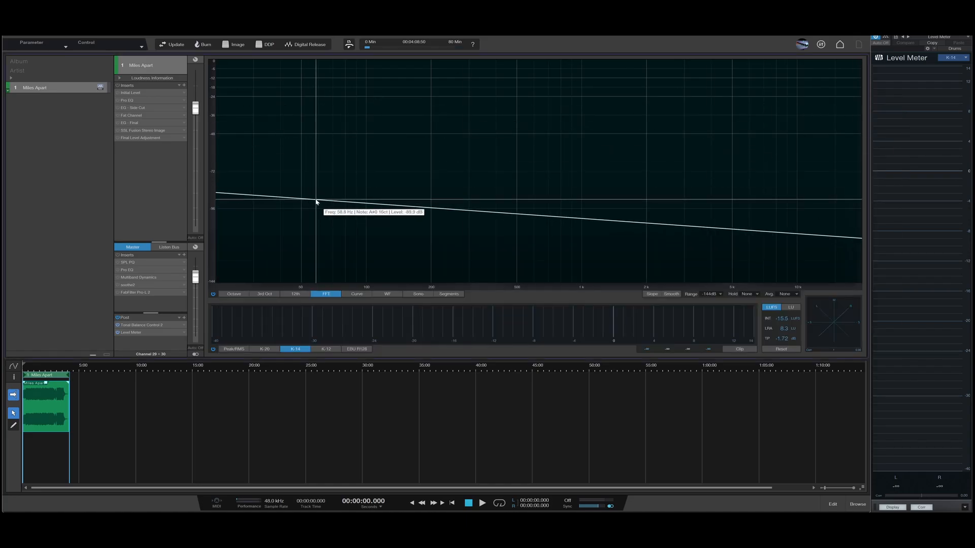
pyautogui.doubleClick(132, 115)
pyautogui.click(440, 130)
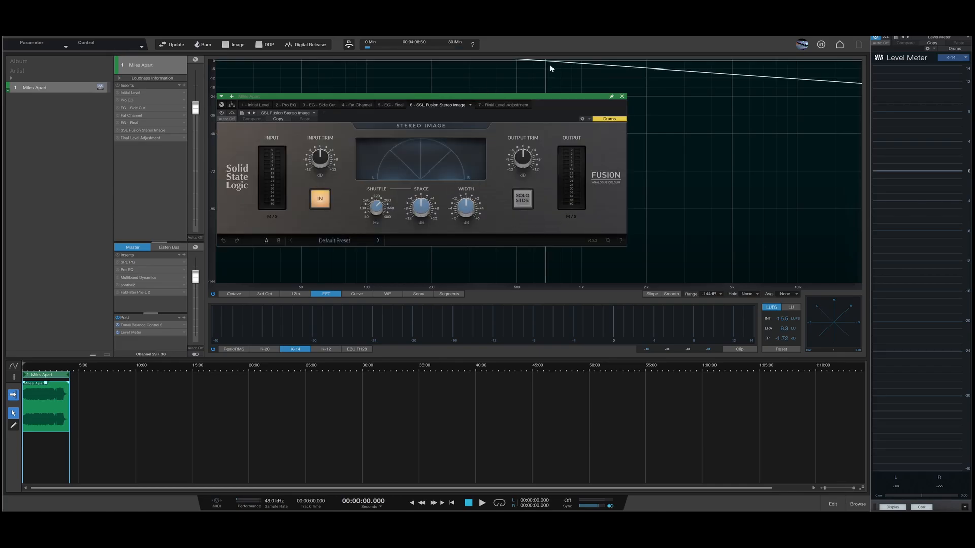
pyautogui.click(503, 105)
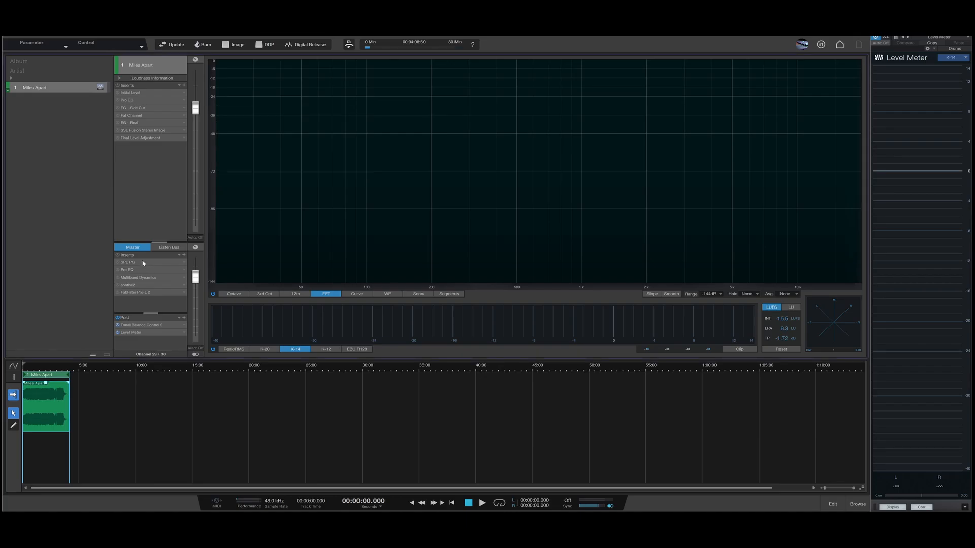
# Step: Review the master channel's inserts: SPL PQ, Pro EQ, Multiband Dynamics, soothe2 and FabFilter Pro-L 2
pyautogui.doubleClick(137, 263)
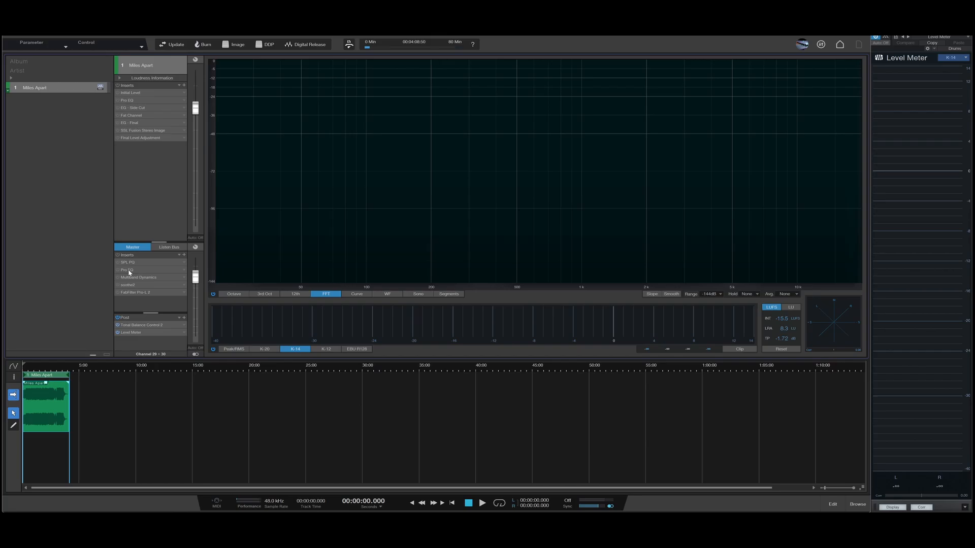
pyautogui.doubleClick(129, 270)
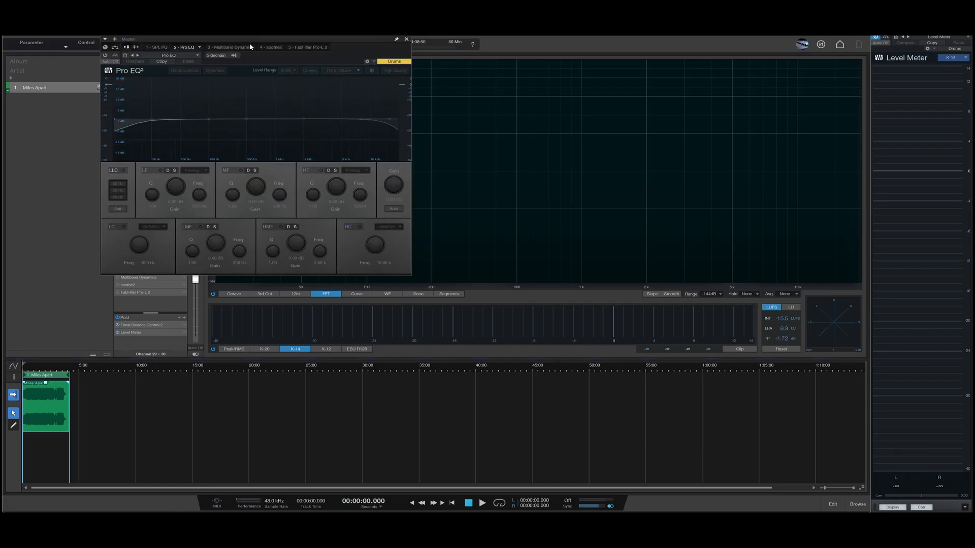
pyautogui.moveTo(254, 40); pyautogui.dragTo(380, 43)
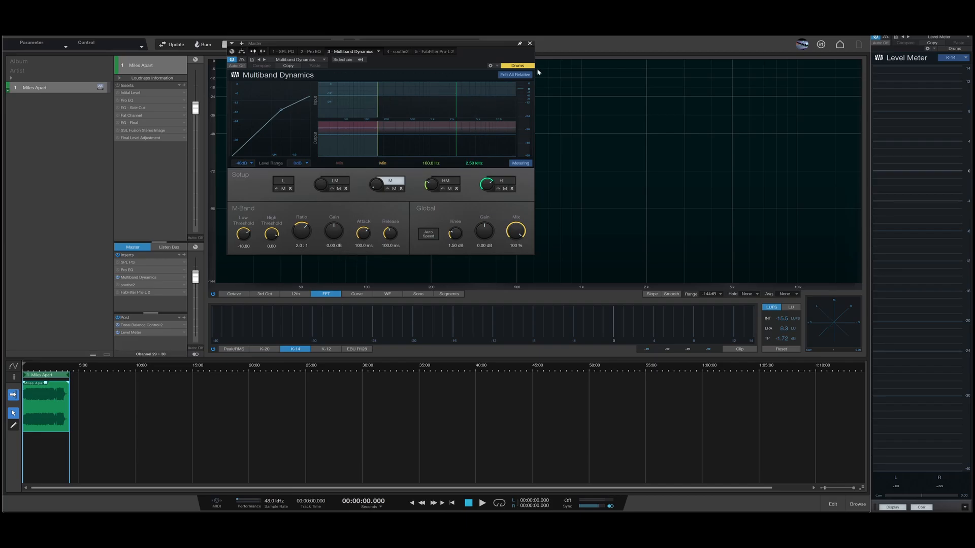
pyautogui.click(529, 43)
pyautogui.click(129, 285)
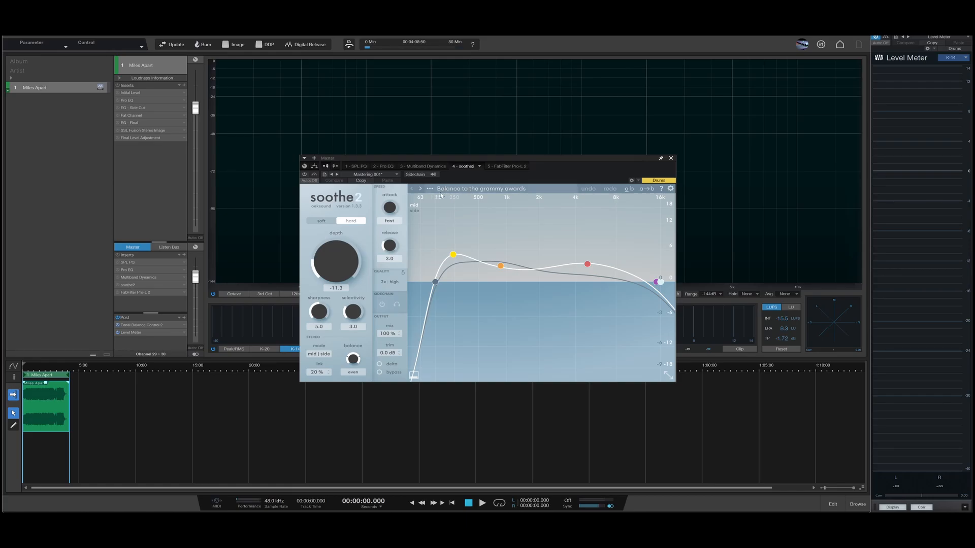
pyautogui.click(671, 159)
pyautogui.click(135, 293)
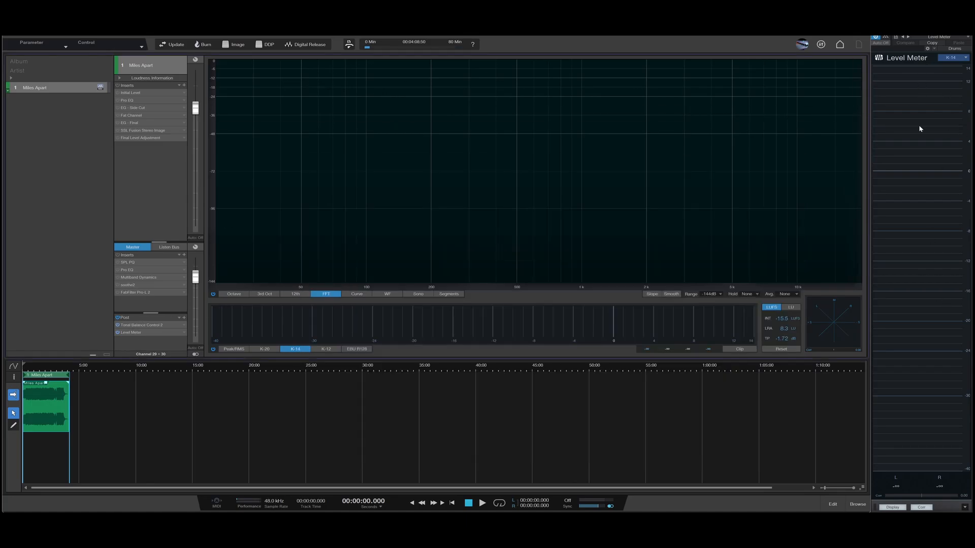
# Step: Set the target curve of Tonal Balance Control 2 in the master's post section to Rock
pyautogui.click(139, 327)
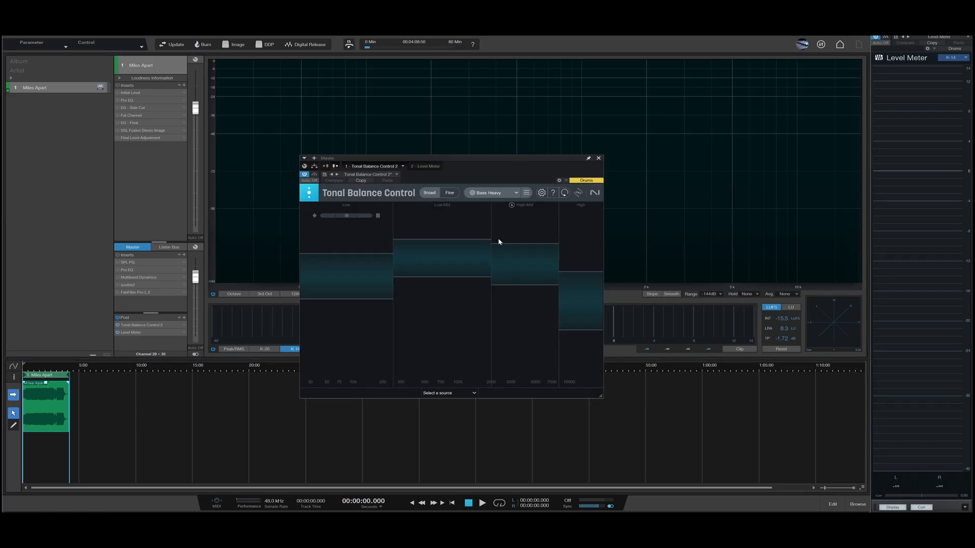
pyautogui.click(496, 195)
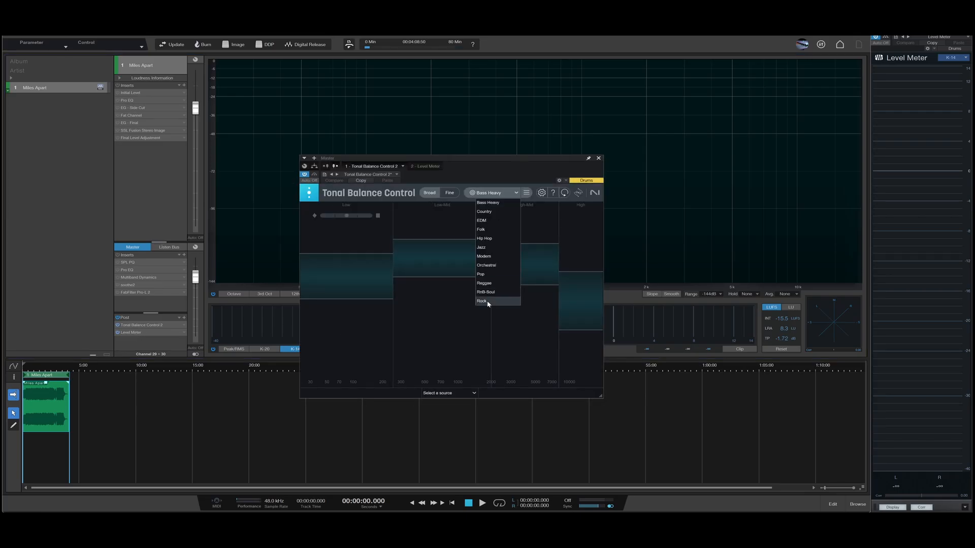
pyautogui.click(486, 298)
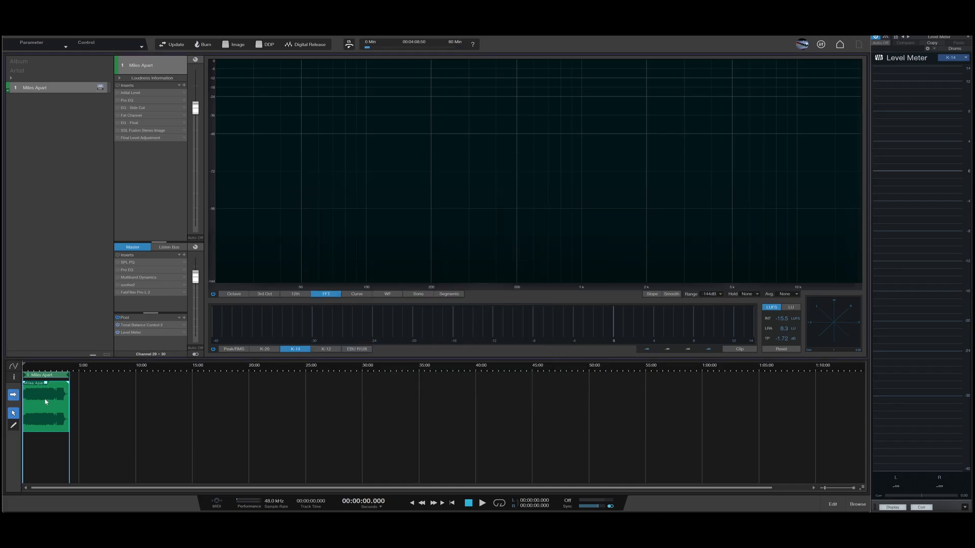
# Step: Fit the Miles Apart waveform in the timeline and check the track's loudness information
pyautogui.scroll(6, 48, 401)
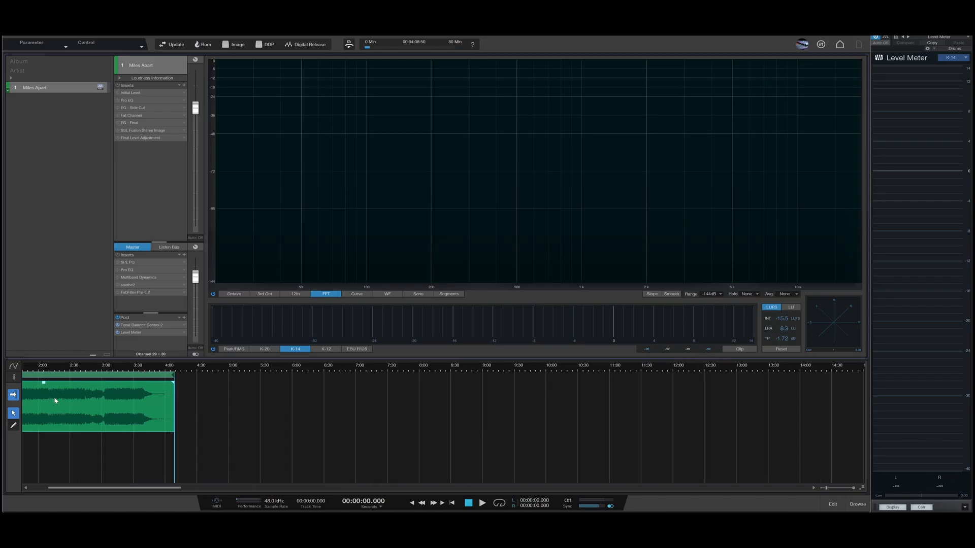
pyautogui.moveTo(85, 488); pyautogui.dragTo(36, 489)
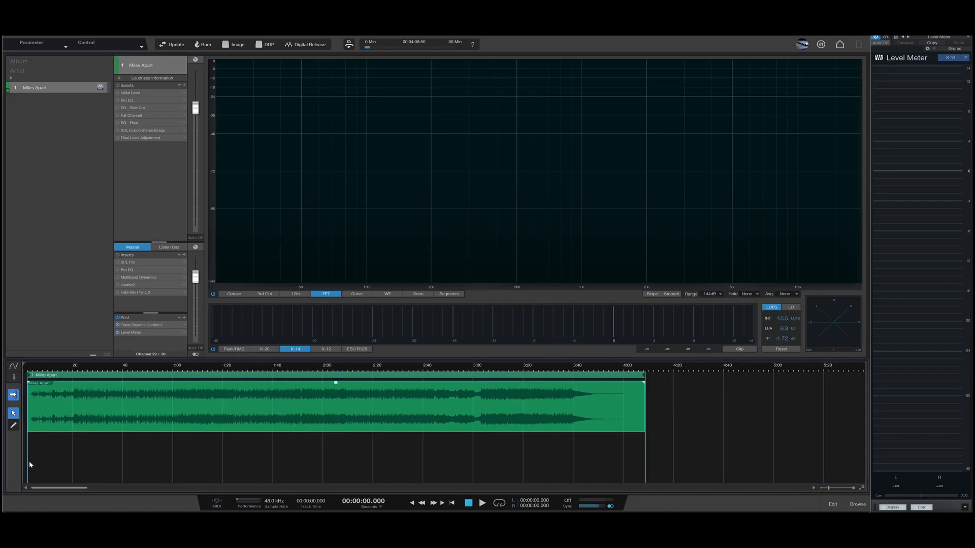
pyautogui.scroll(1, 44, 392)
pyautogui.click(160, 78)
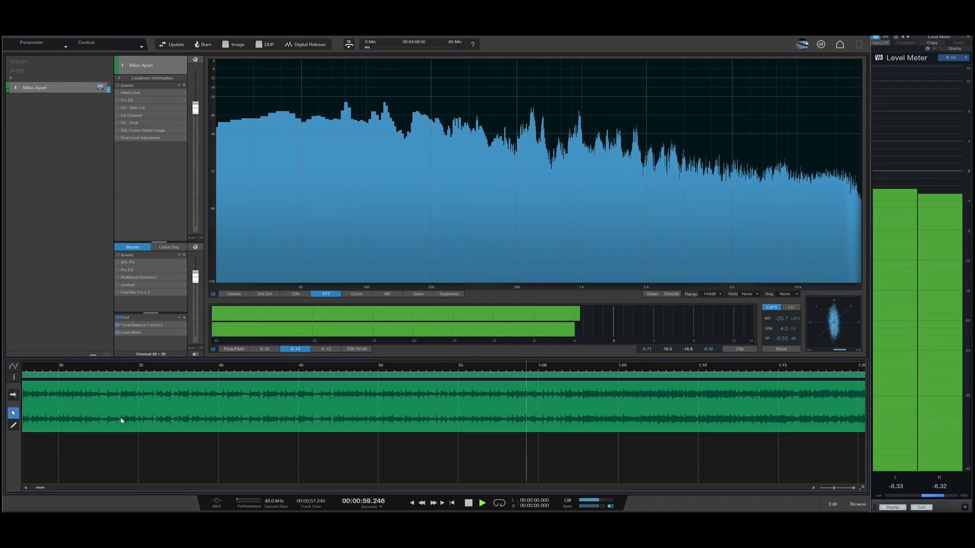
# Step: Examine the playing song's tonal balance against the Rock target in Tonal Balance Control 2, keeping the full waveform in view
pyautogui.scroll(-2, 122, 421)
pyautogui.scroll(-2, 122, 420)
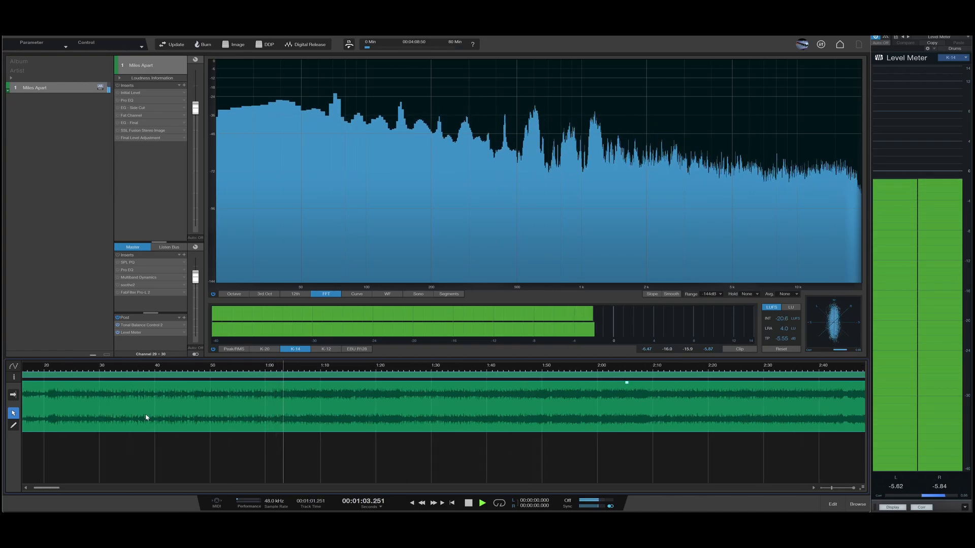
pyautogui.scroll(-2, 146, 417)
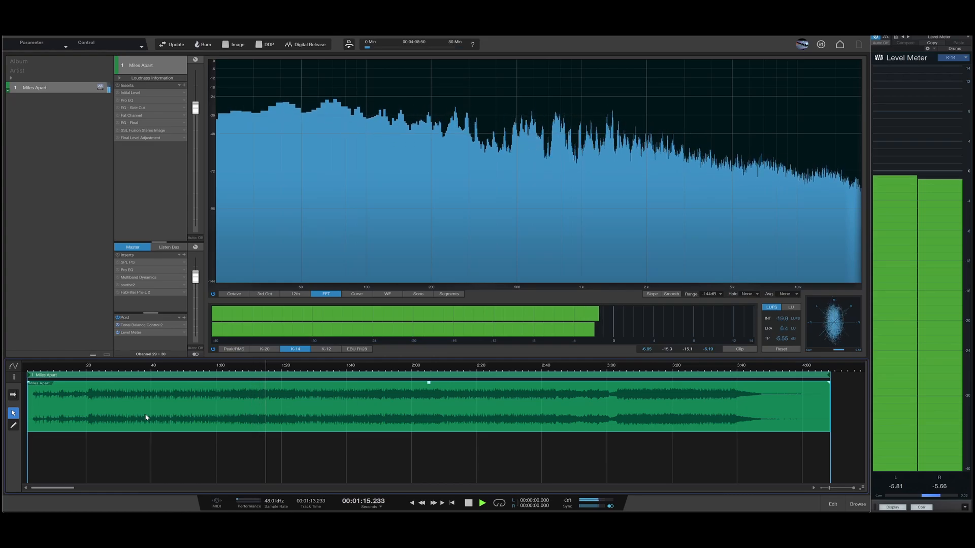
pyautogui.click(139, 325)
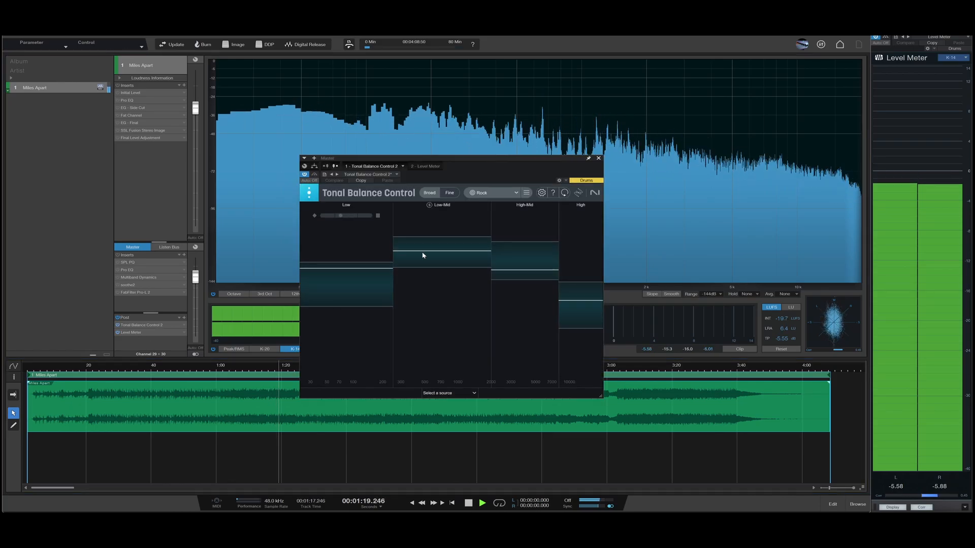
pyautogui.moveTo(493, 159); pyautogui.dragTo(684, 76)
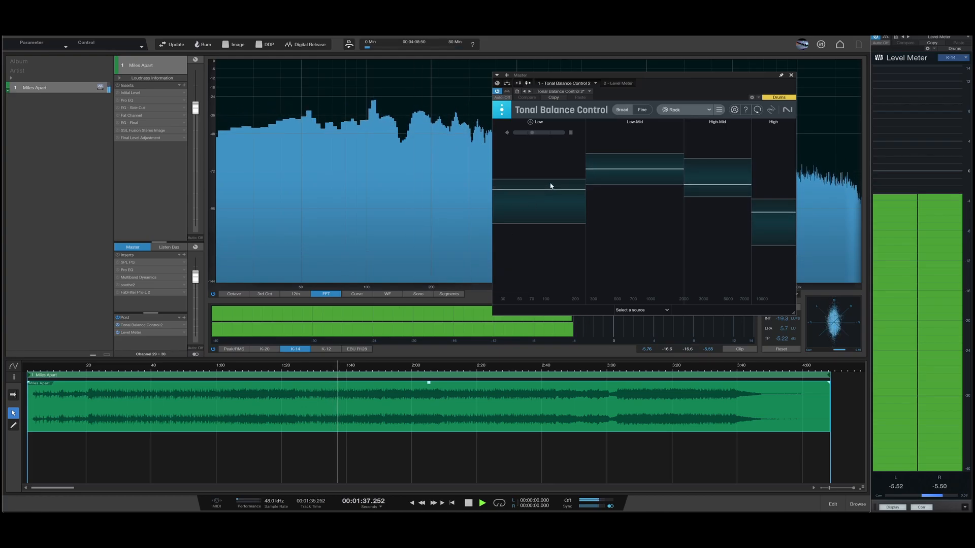
pyautogui.click(791, 74)
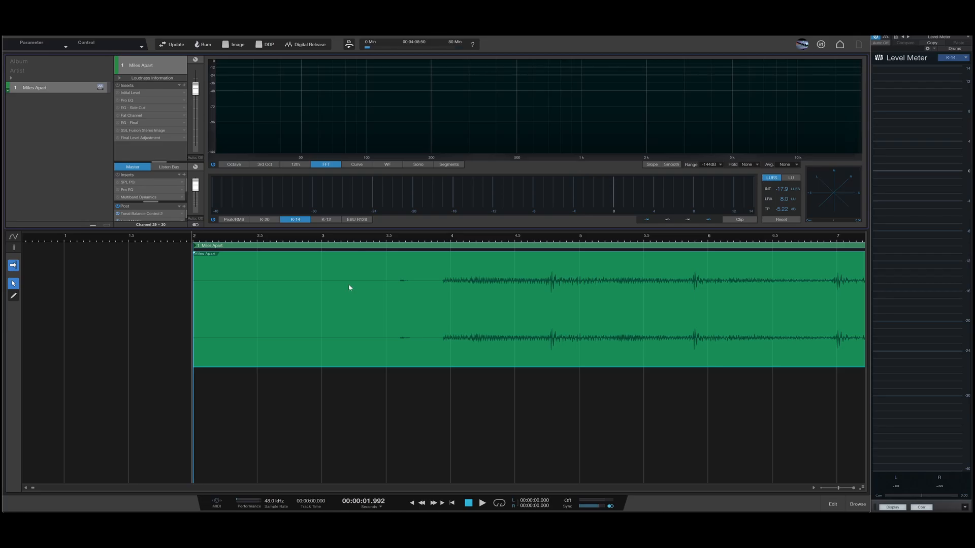
# Step: Audition the opening of Miles Apart from several playback positions to locate where the music begins
pyautogui.click(340, 238)
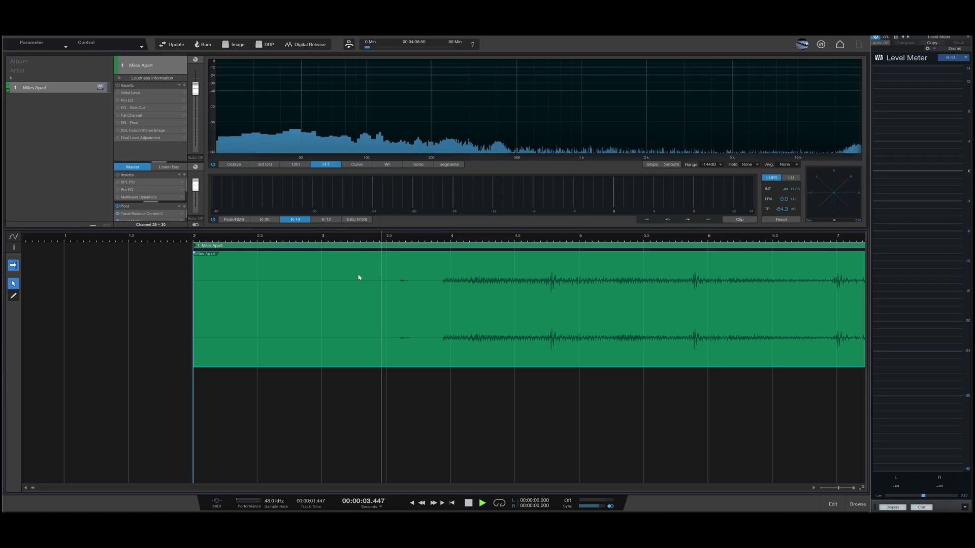
pyautogui.click(376, 240)
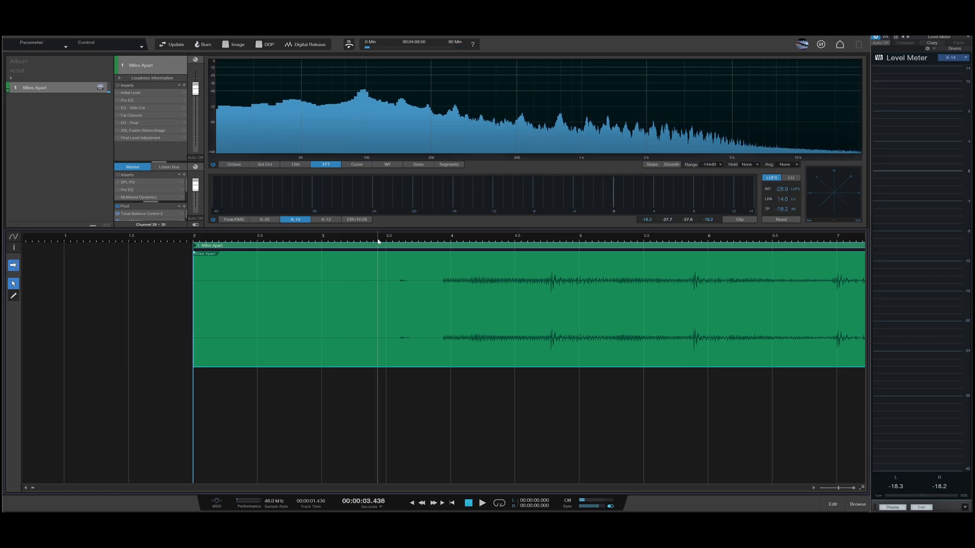
pyautogui.press('space')
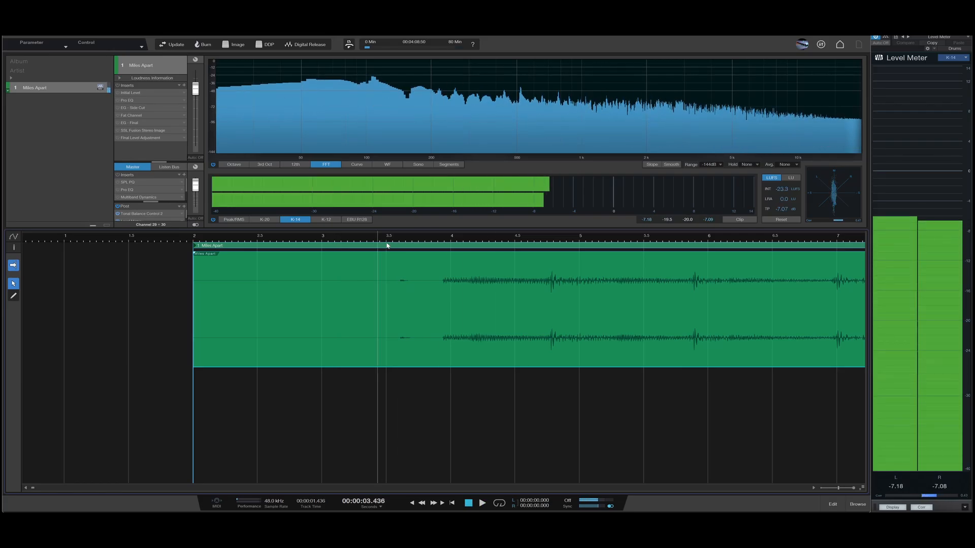
pyautogui.press('space')
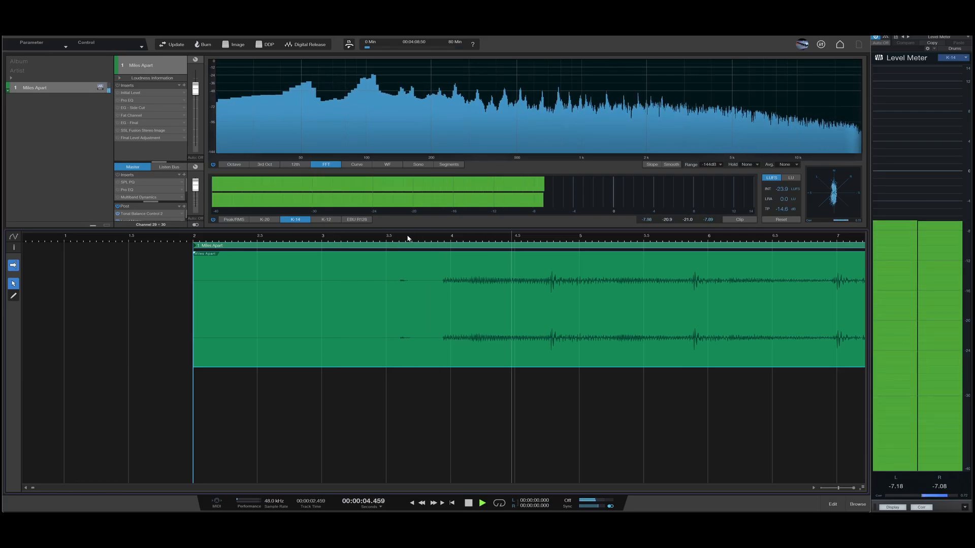
pyautogui.press('space')
pyautogui.click(428, 238)
pyautogui.press('space')
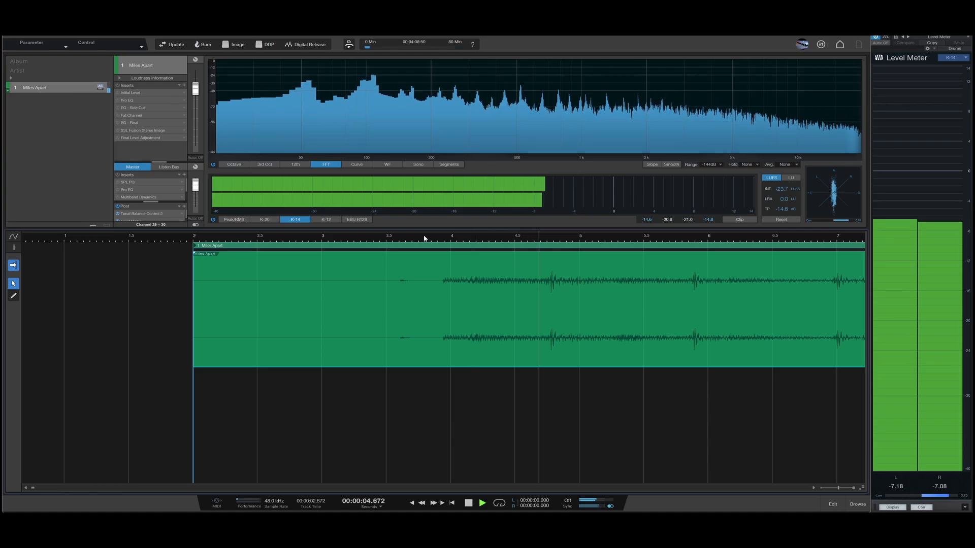
pyautogui.press('space')
pyautogui.scroll(3, 424, 257)
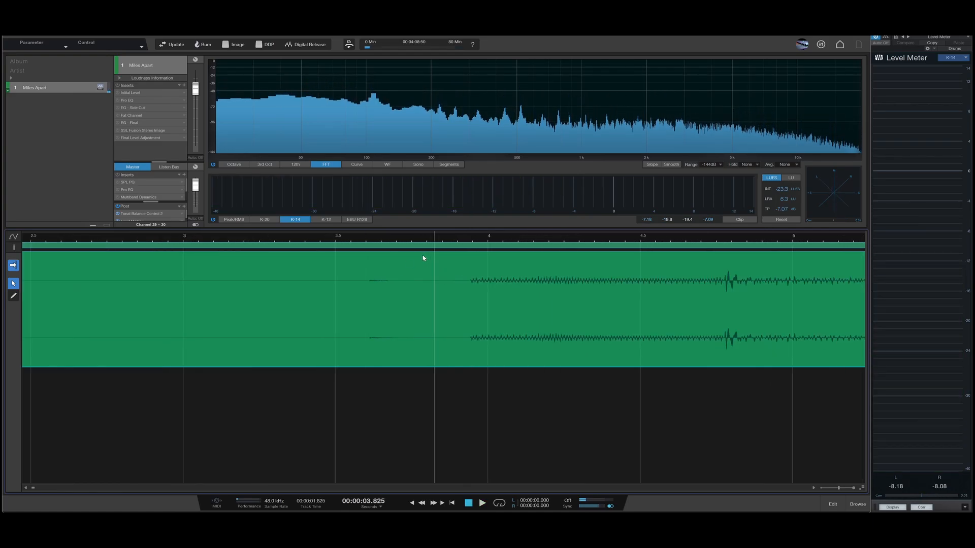
# Step: Place the playback cursor at about 3.5 seconds and trim the start of the Miles Apart clip to it
pyautogui.click(335, 238)
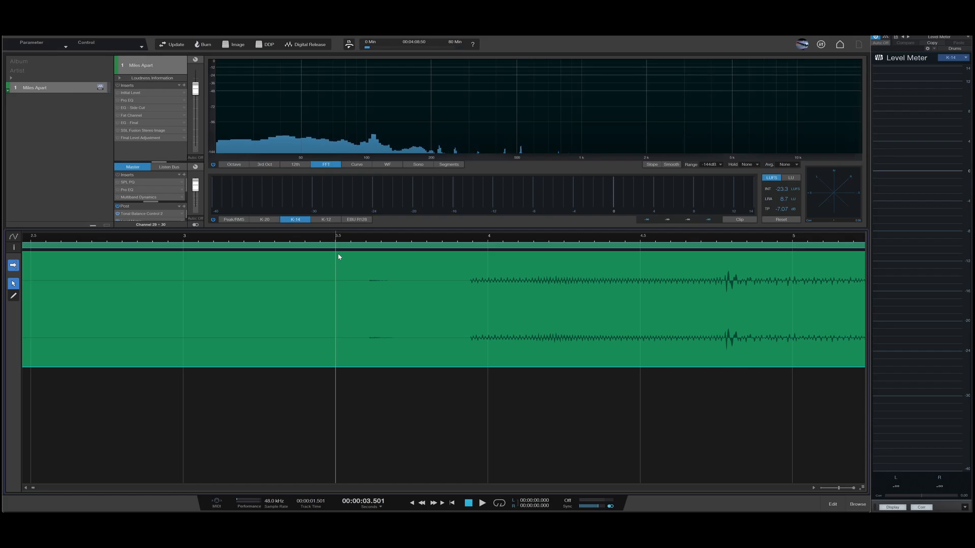
pyautogui.scroll(-5, 339, 258)
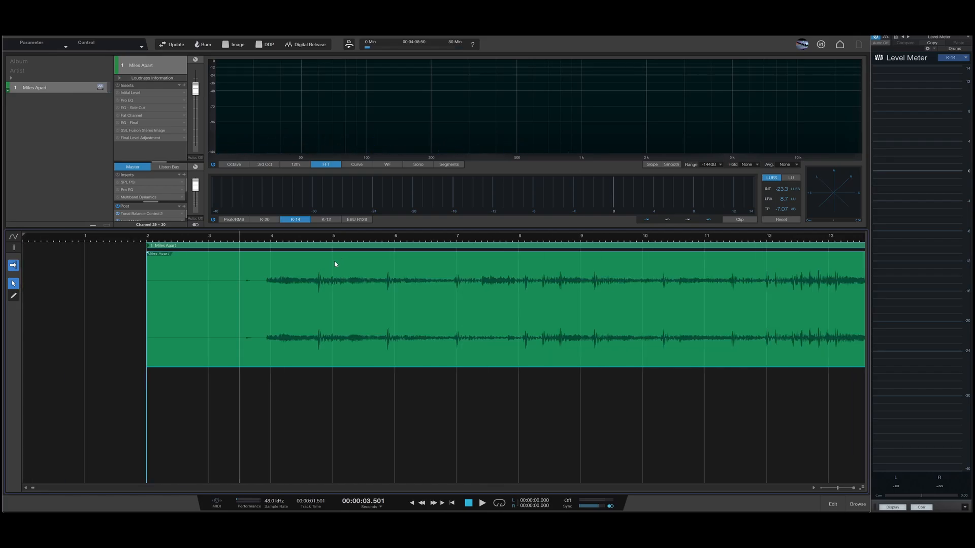
pyautogui.moveTo(145, 315); pyautogui.dragTo(236, 315)
pyautogui.scroll(10, 233, 305)
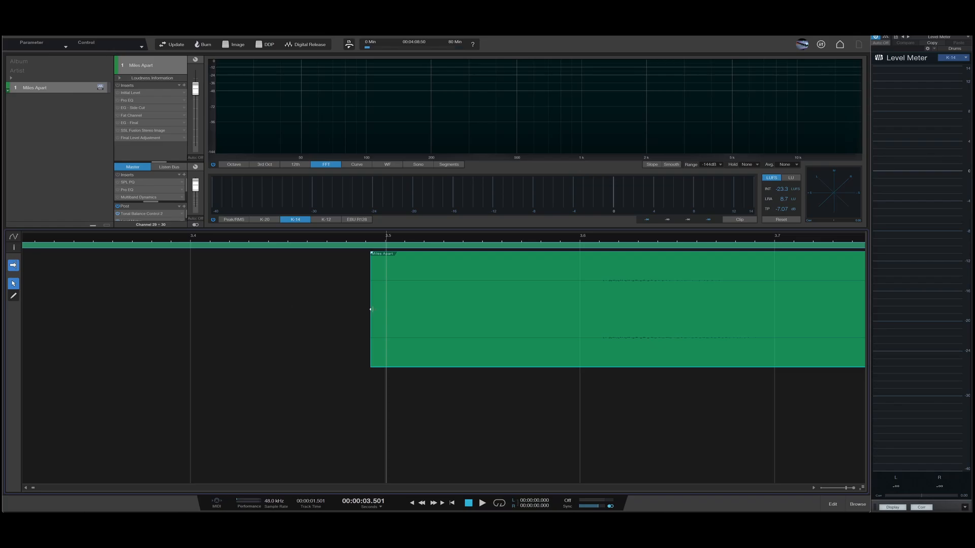
pyautogui.moveTo(368, 308); pyautogui.dragTo(381, 311)
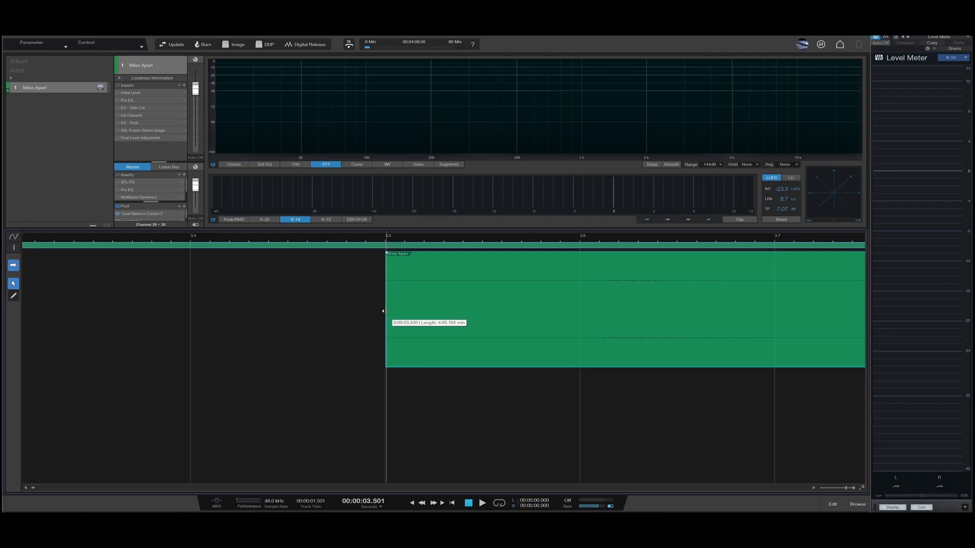
# Step: Play the trimmed opening of the Miles Apart clip to check its new start
pyautogui.scroll(-5, 384, 309)
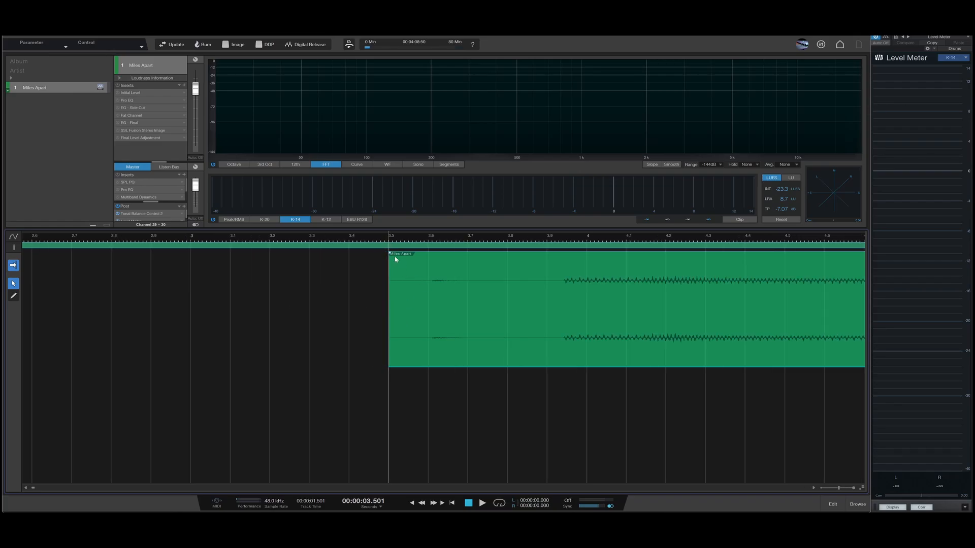
pyautogui.moveTo(537, 277); pyautogui.dragTo(567, 280)
pyautogui.press('space')
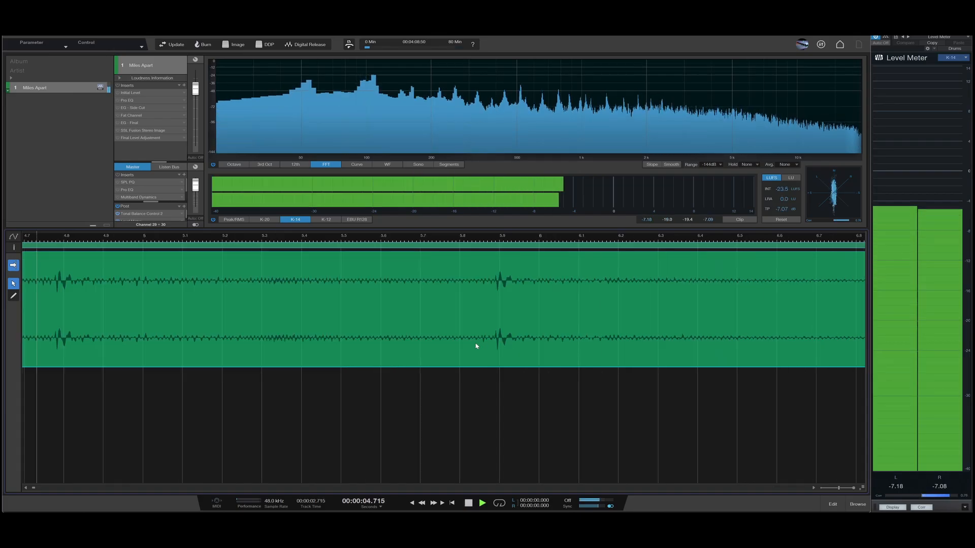
# Step: Stop playback and move the trimmed Miles Apart clip earlier to close the gap to the track's start at 2 seconds
pyautogui.scroll(-5, 476, 344)
pyautogui.press('space')
pyautogui.moveTo(226, 354); pyautogui.dragTo(156, 350)
pyautogui.scroll(8, 112, 325)
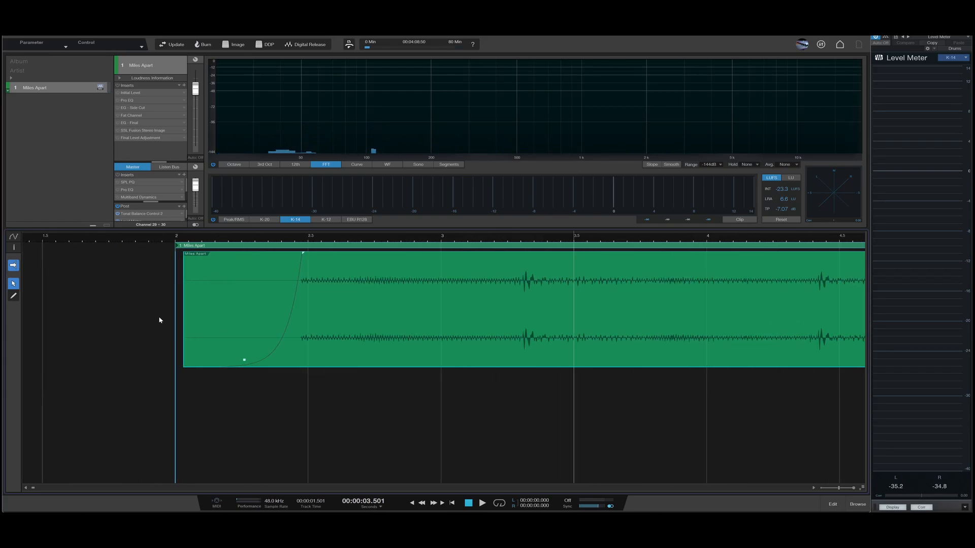
pyautogui.moveTo(350, 362); pyautogui.dragTo(310, 359)
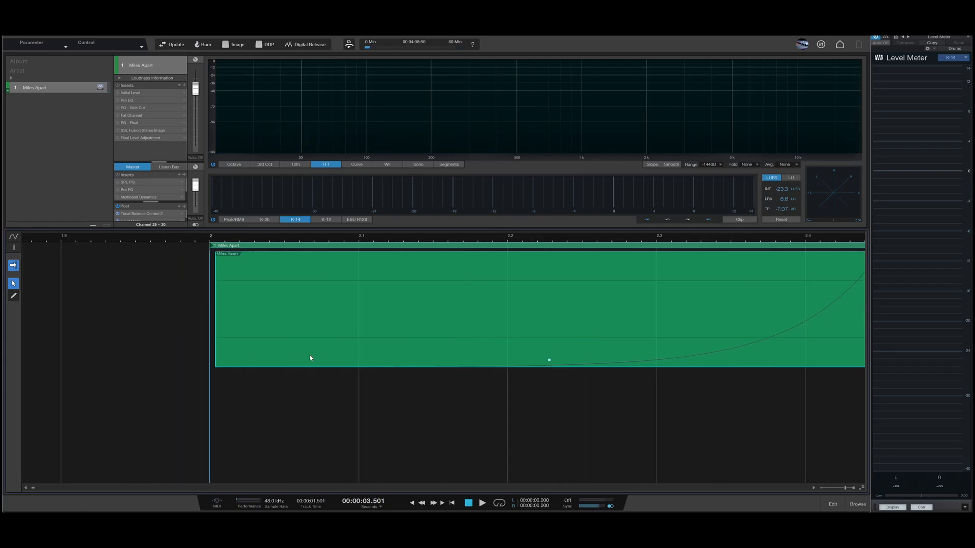
pyautogui.scroll(10, 268, 340)
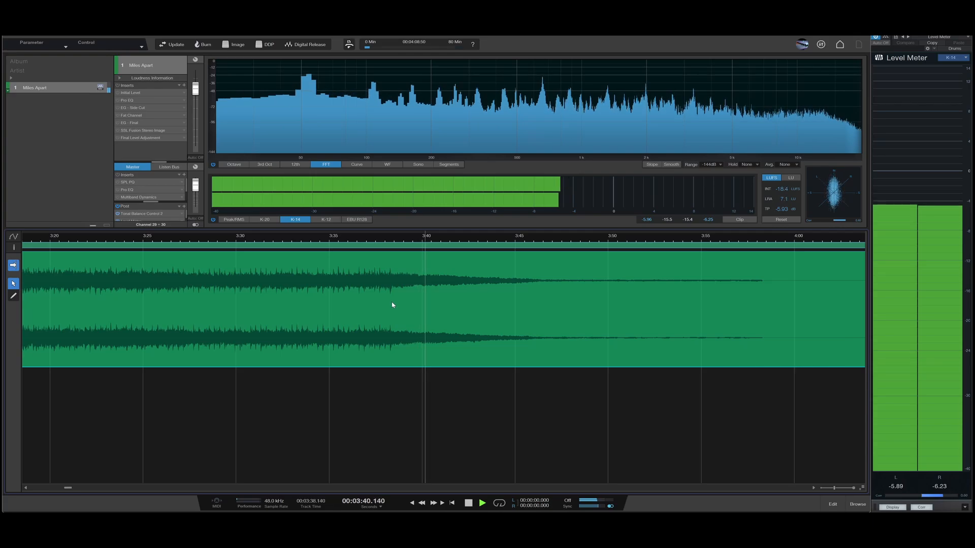
# Step: Audition the song's ending from about 3:37.8 through its natural decay
pyautogui.click(382, 244)
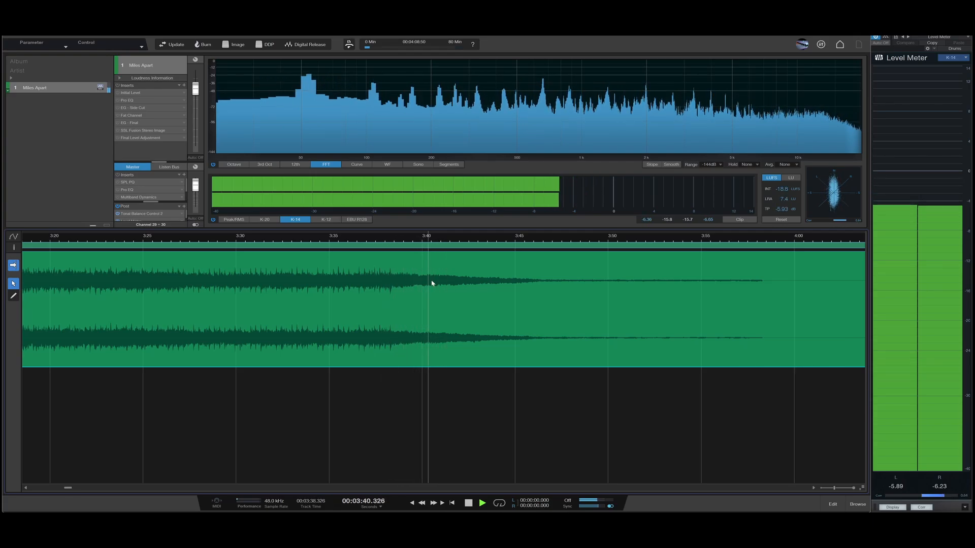
pyautogui.press('space')
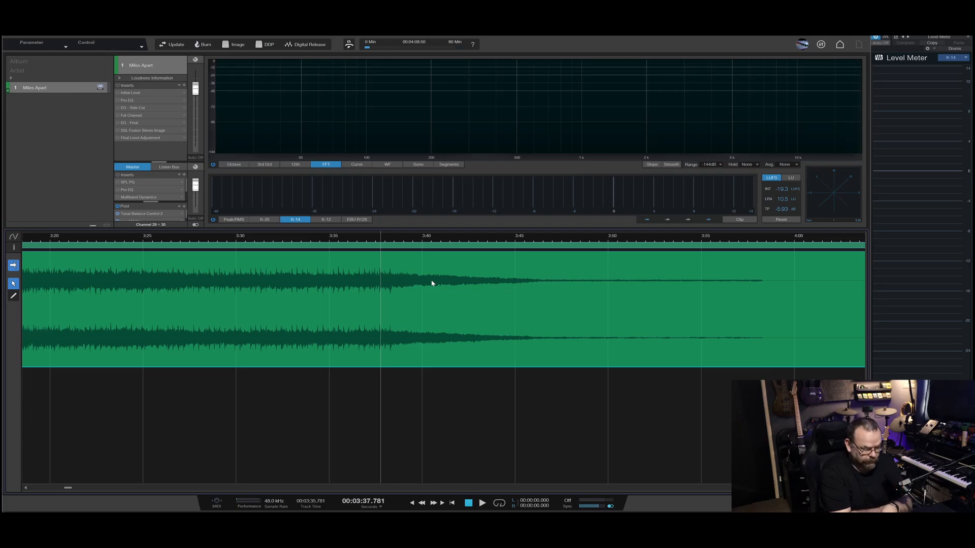
pyautogui.press('space')
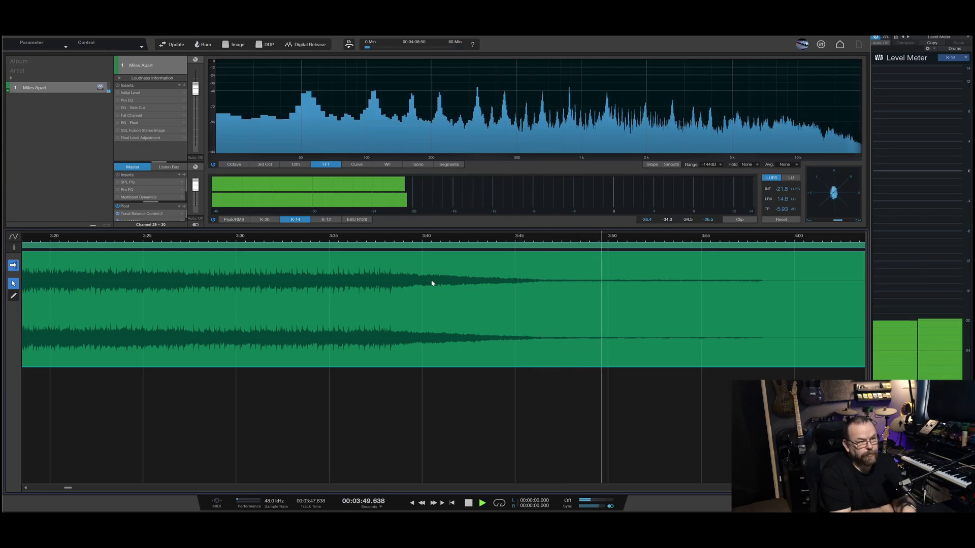
pyautogui.press('space')
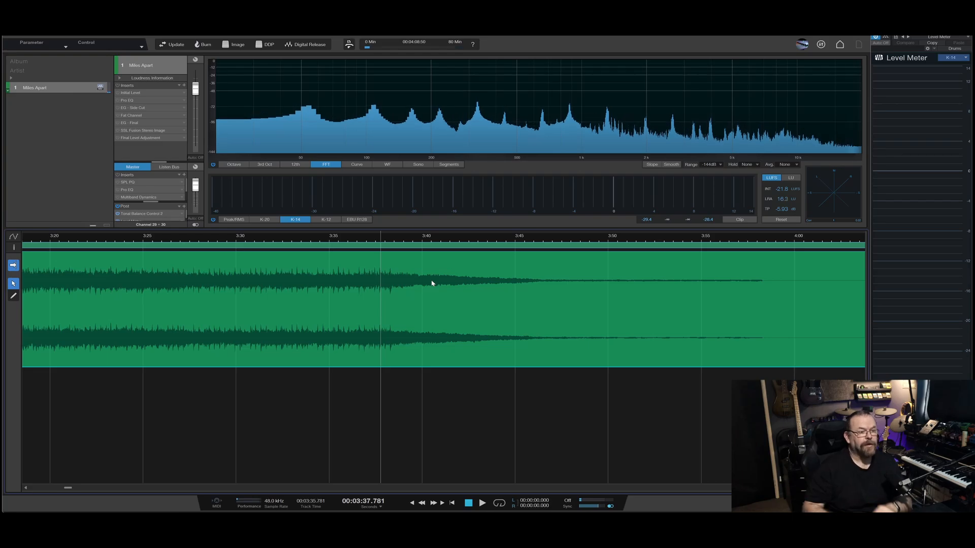
# Step: Trim the end of the Miles Apart clip to about 3:48
pyautogui.scroll(-2, 599, 291)
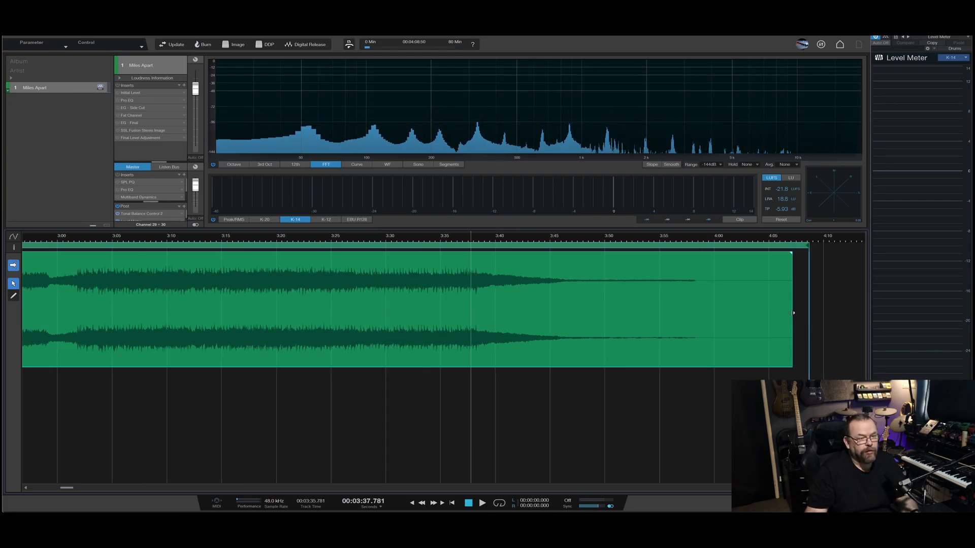
pyautogui.moveTo(793, 312); pyautogui.dragTo(584, 307)
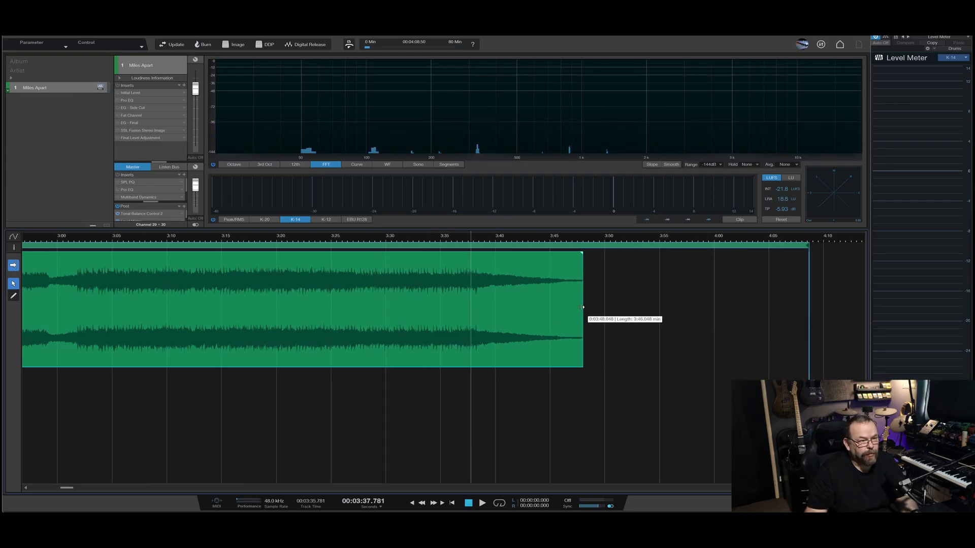
pyautogui.scroll(2, 579, 304)
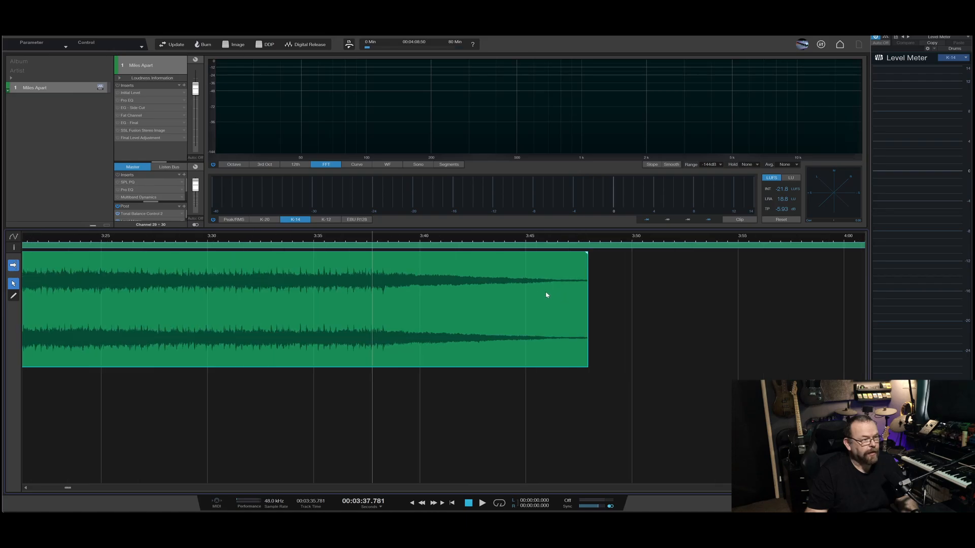
# Step: Add a fade-out of about 10 seconds to the clip's end, bend its curve slightly downward and play it back
pyautogui.moveTo(587, 255); pyautogui.dragTo(392, 266)
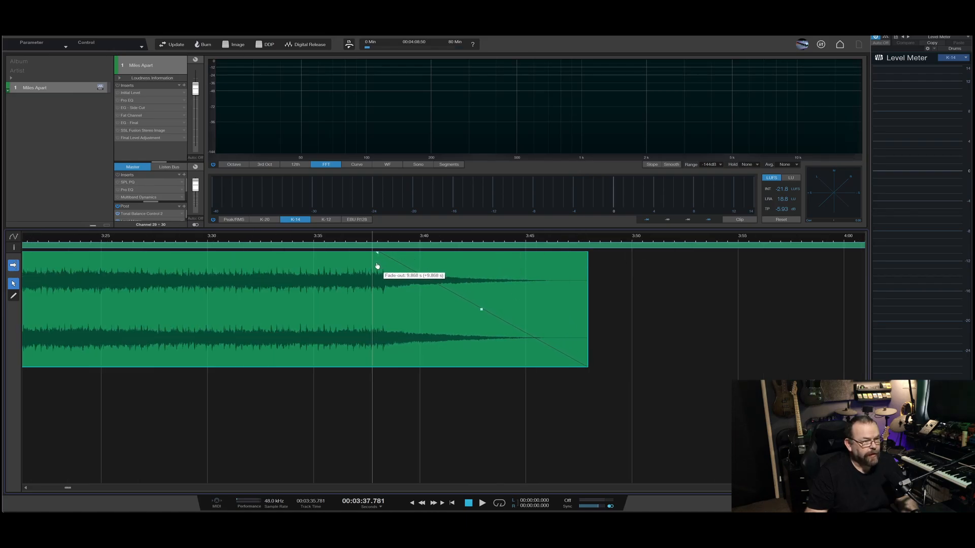
pyautogui.scroll(3, 376, 265)
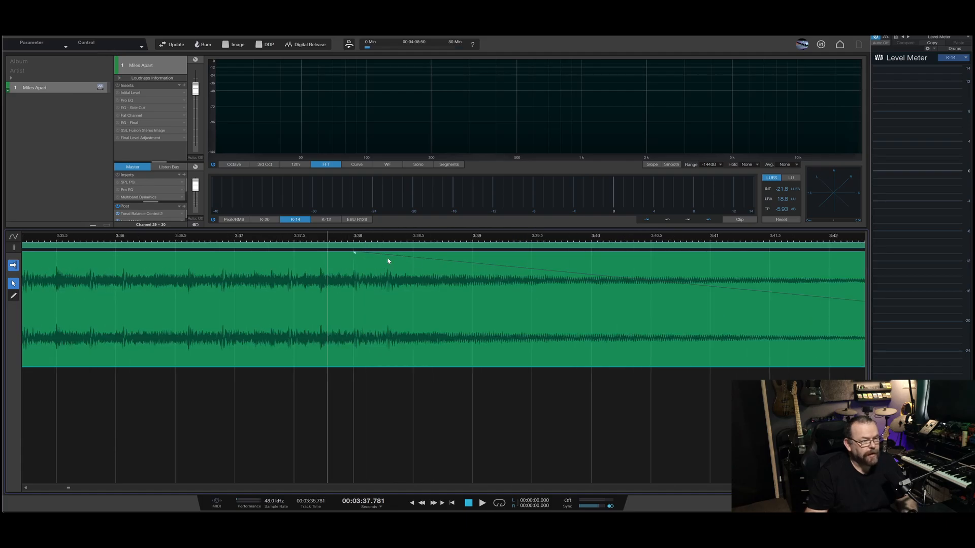
pyautogui.scroll(-2, 388, 261)
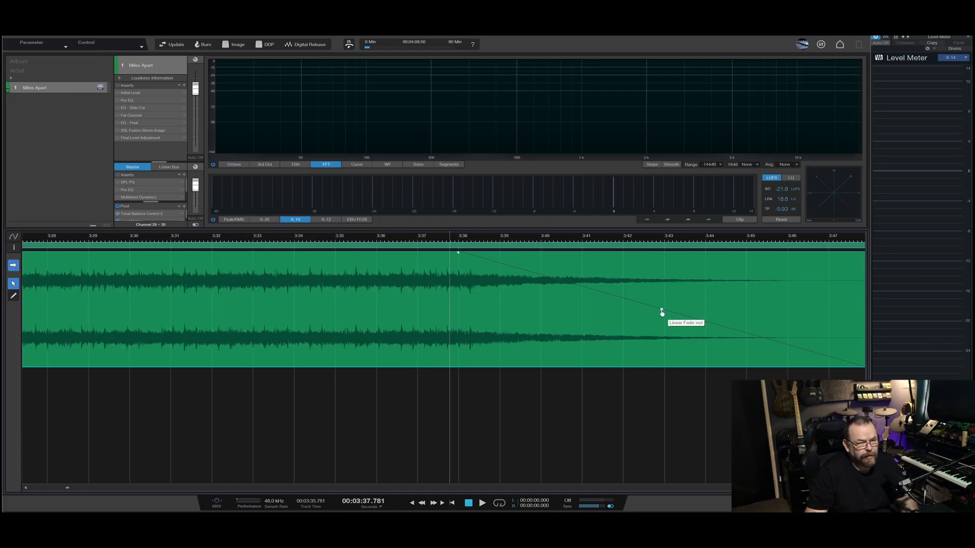
pyautogui.moveTo(661, 312); pyautogui.dragTo(661, 315)
pyautogui.scroll(-2, 587, 295)
pyautogui.press('space')
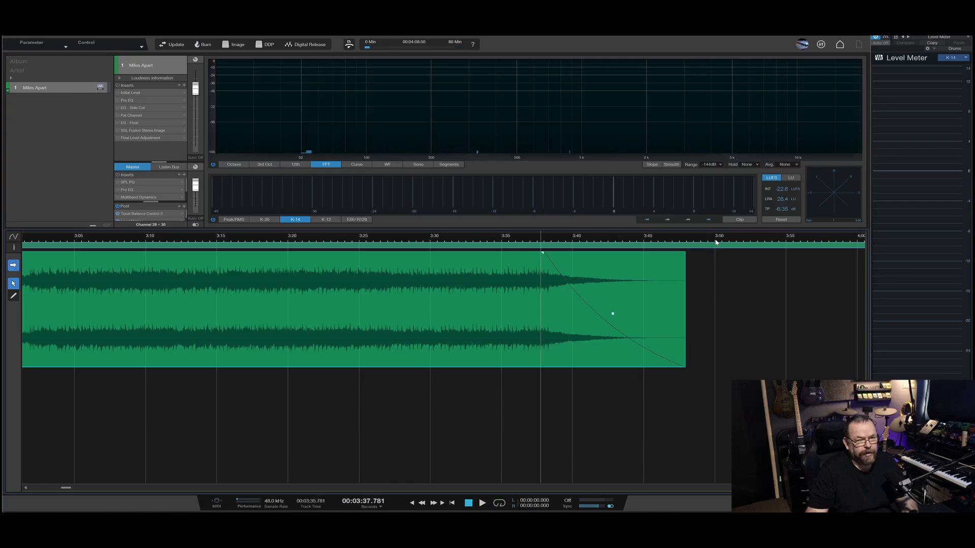
# Step: Place the playback cursor at about 3:50 and shorten the end of the Miles Apart track to it
pyautogui.moveTo(714, 288); pyautogui.dragTo(685, 288)
pyautogui.scroll(-5, 686, 287)
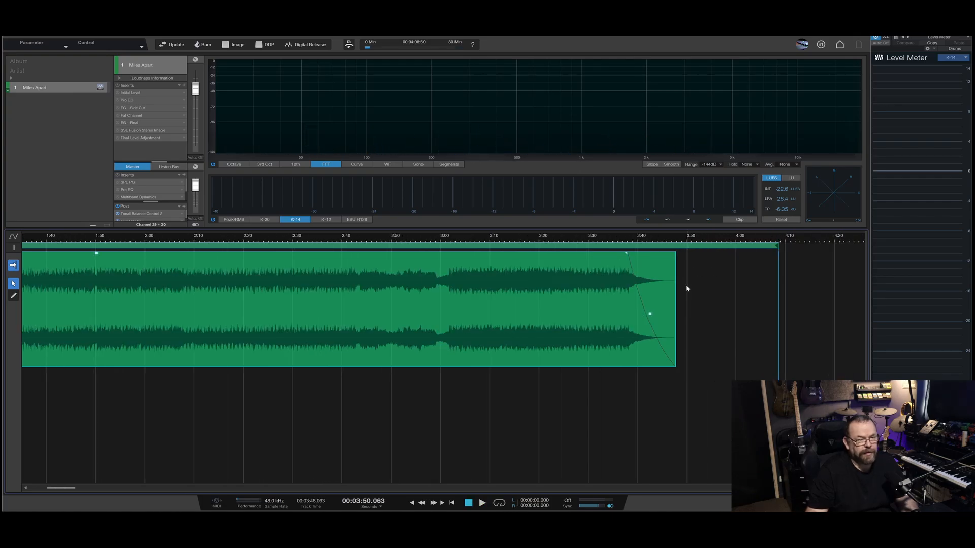
pyautogui.scroll(4, 740, 277)
pyautogui.moveTo(713, 248); pyautogui.dragTo(516, 251)
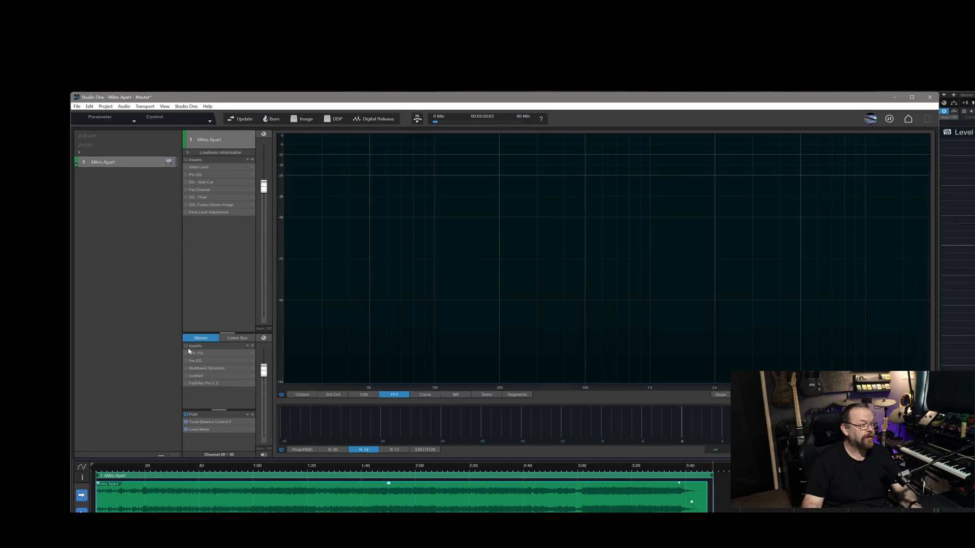
# Step: Activate the master insert effects and inspect the LM and H bands of Multiband Dynamics
pyautogui.click(186, 346)
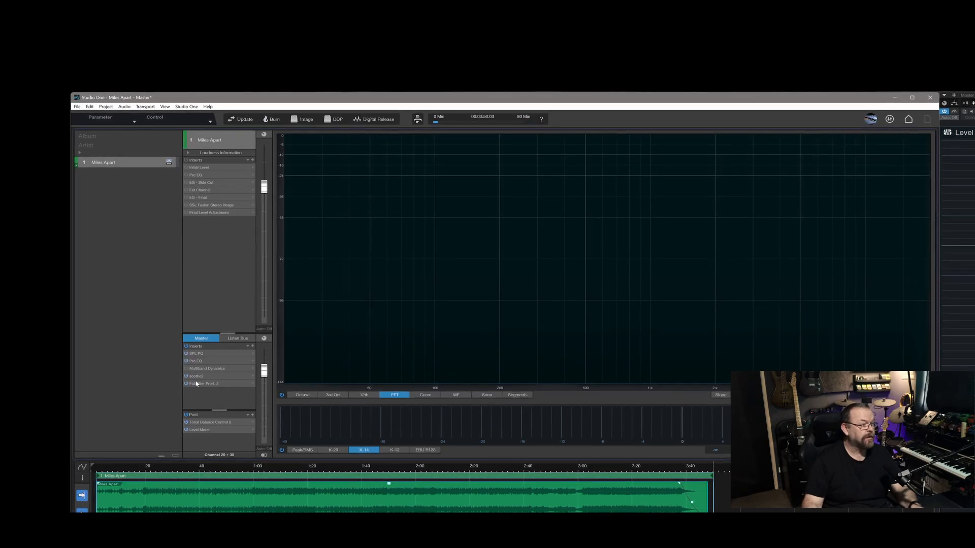
pyautogui.click(196, 353)
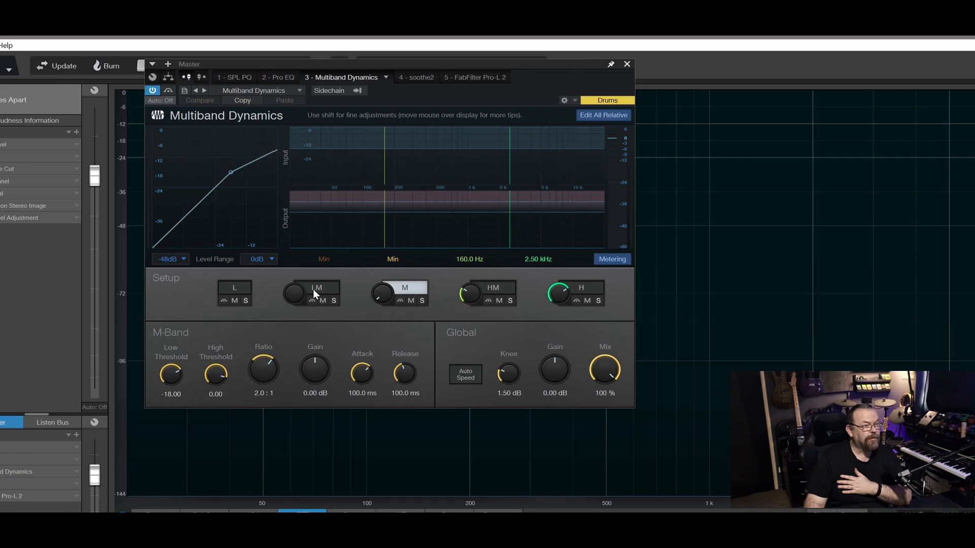
pyautogui.click(319, 287)
pyautogui.click(585, 287)
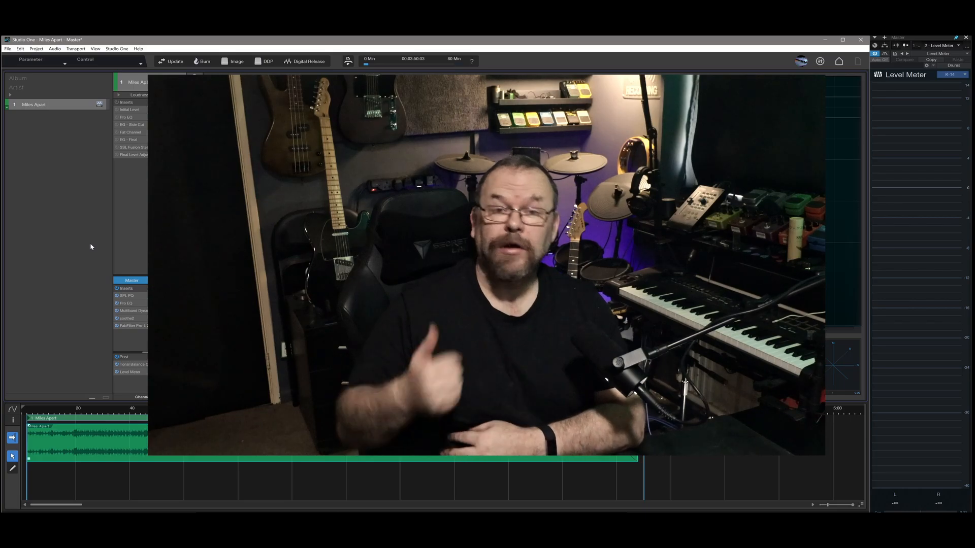
# Step: Show and update the loudness information for Miles Apart, comparing the Pre FX and Post FX values
pyautogui.click(147, 96)
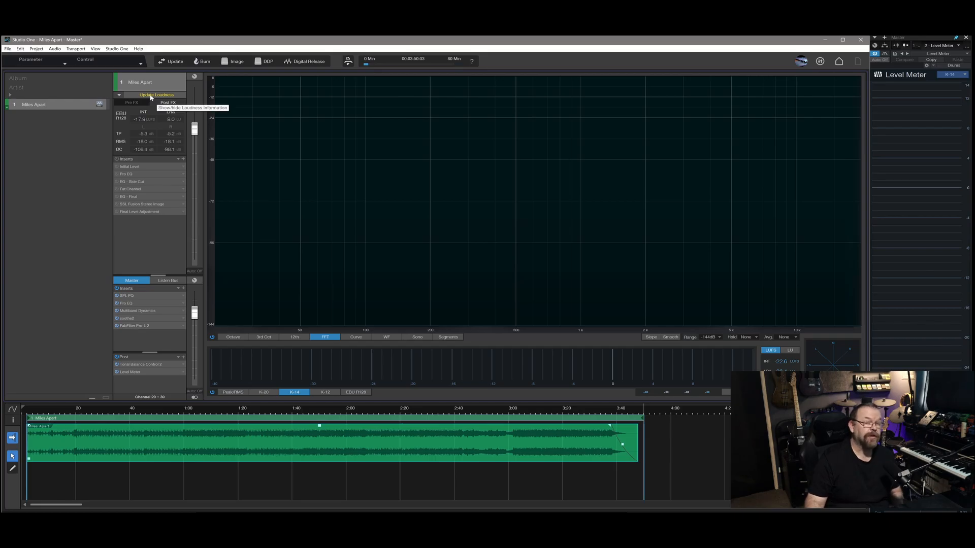
pyautogui.click(150, 95)
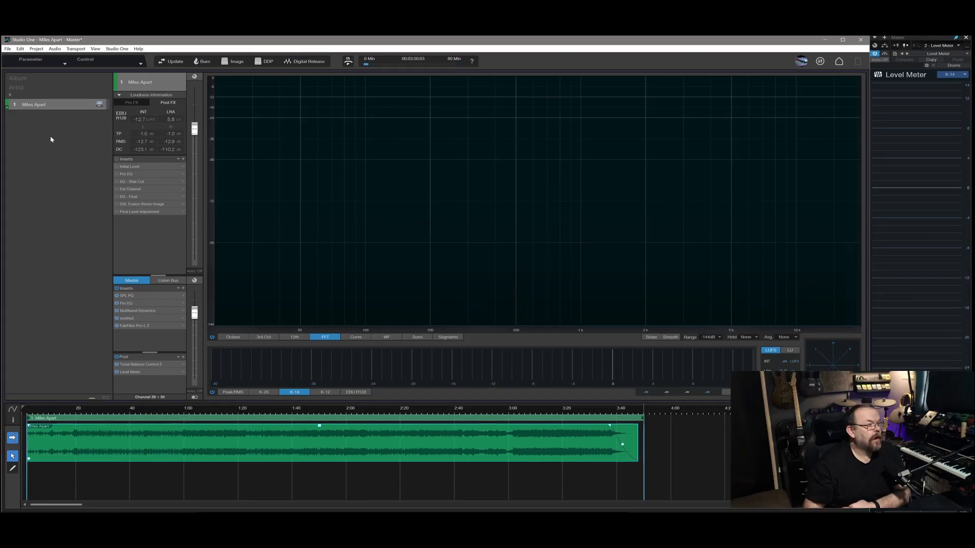
pyautogui.click(131, 86)
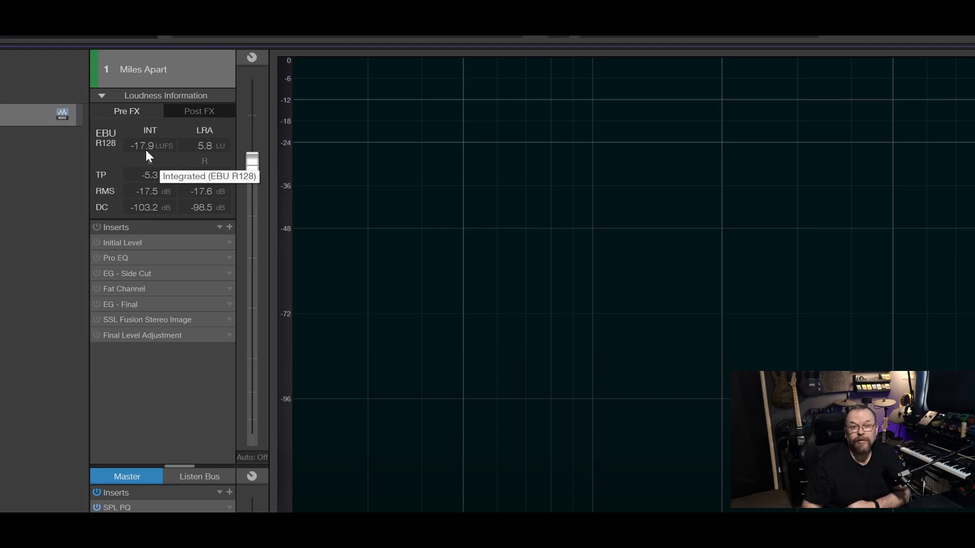
pyautogui.click(208, 111)
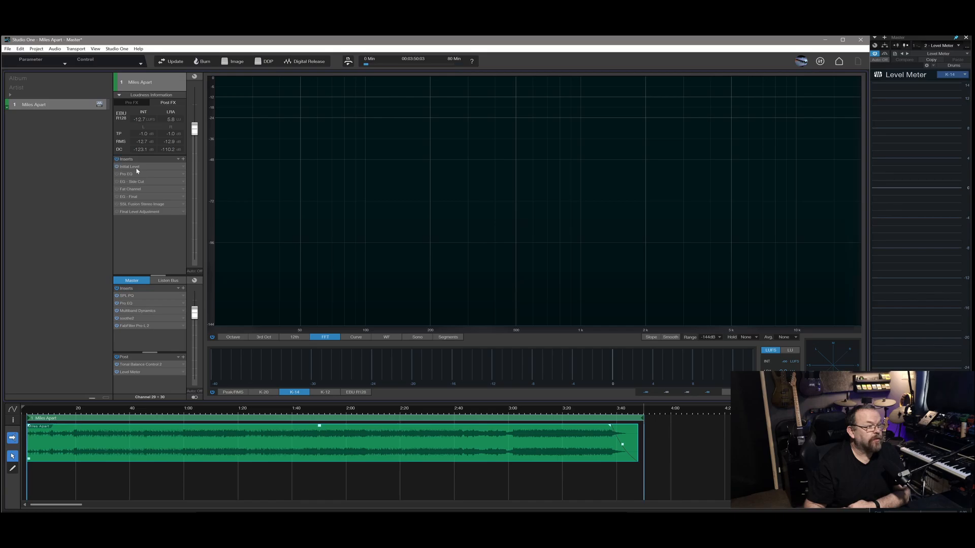
# Step: Set the gain of the track's Initial Level Mixtool to 2.5 dB and update the loudness information
pyautogui.click(135, 167)
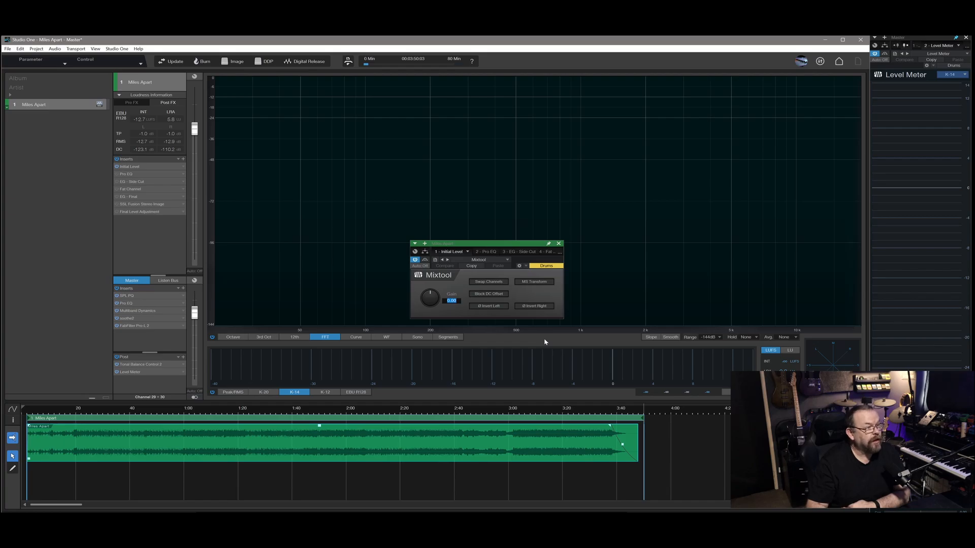
pyautogui.write('2.')
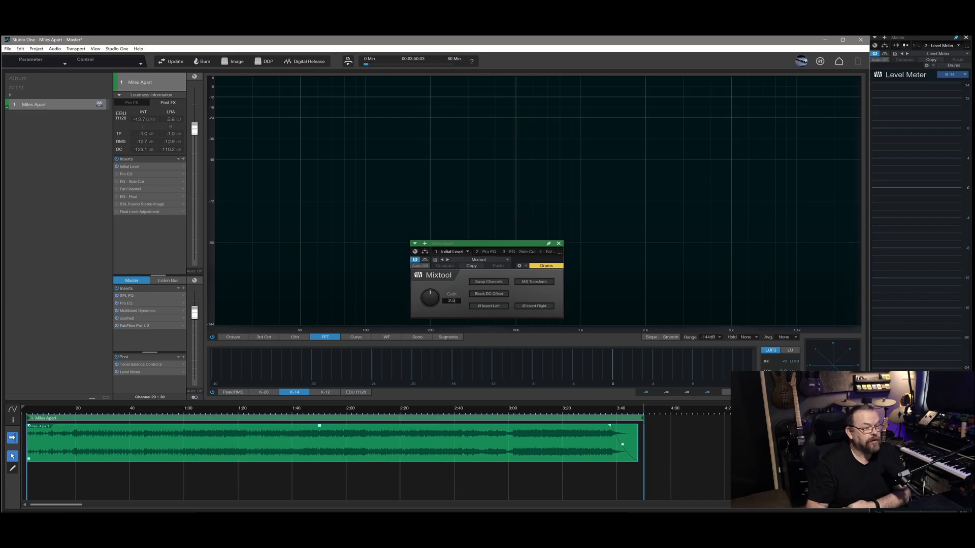
pyautogui.write('5')
pyautogui.press('Return')
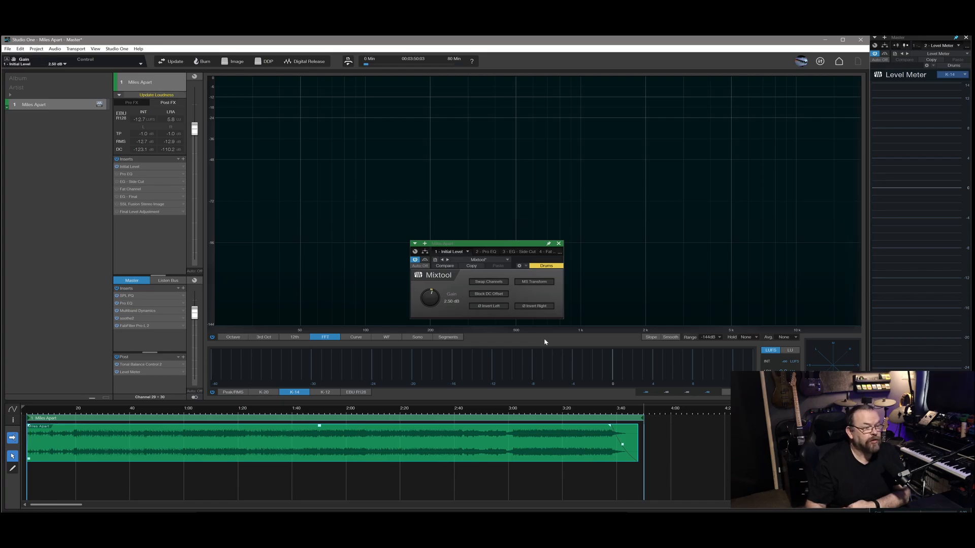
pyautogui.click(158, 96)
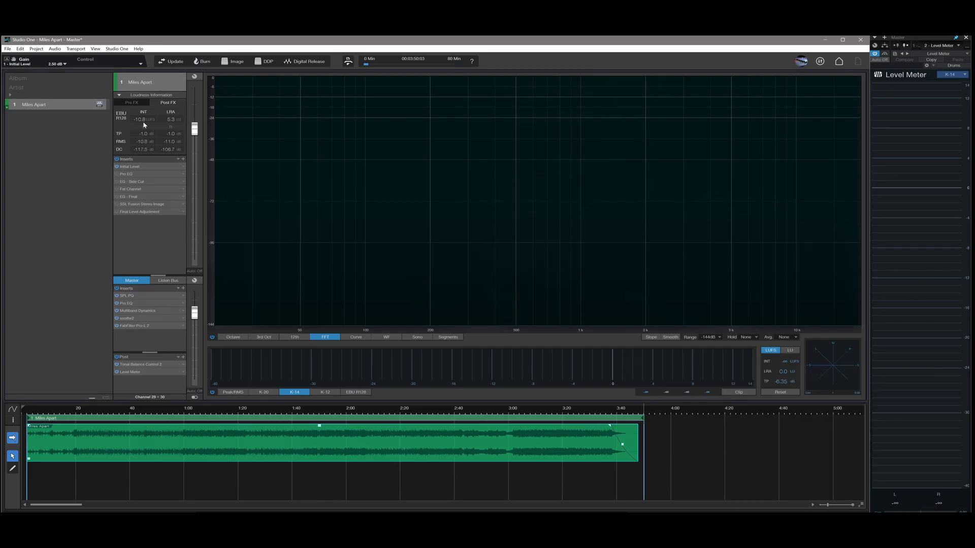
# Step: Set the gain of the track's Initial Level Mixtool to 2.3 dB
pyautogui.click(131, 167)
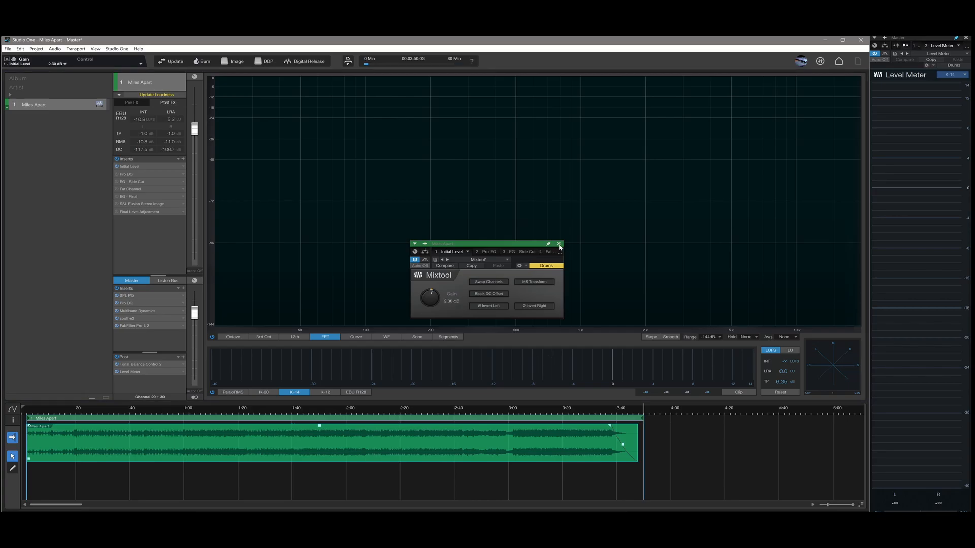
pyautogui.write('2.3')
pyautogui.press('Return')
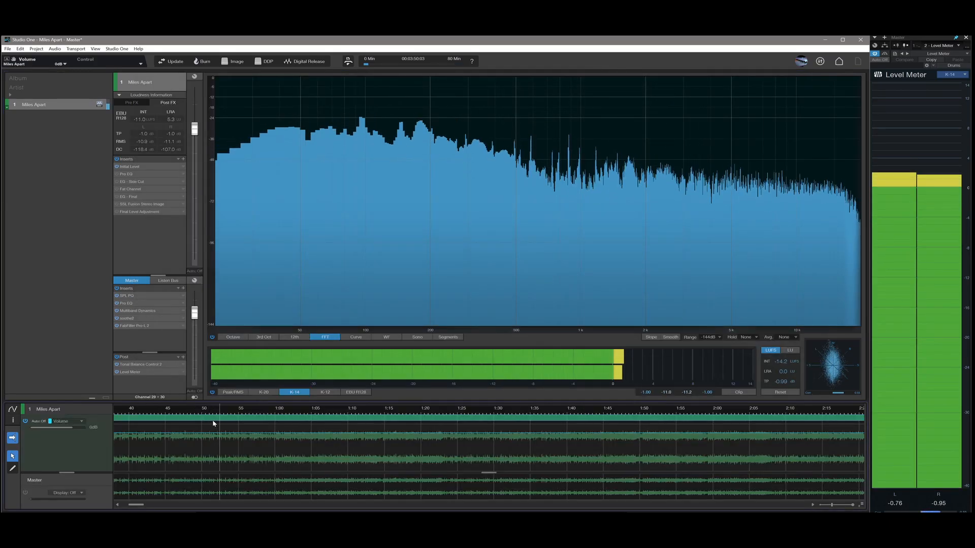
# Step: Listen to the song's passage around 1:00 with the volume automation lane in view and place the playback cursor at about 1:02
pyautogui.scroll(1, 227, 421)
pyautogui.scroll(1, 237, 415)
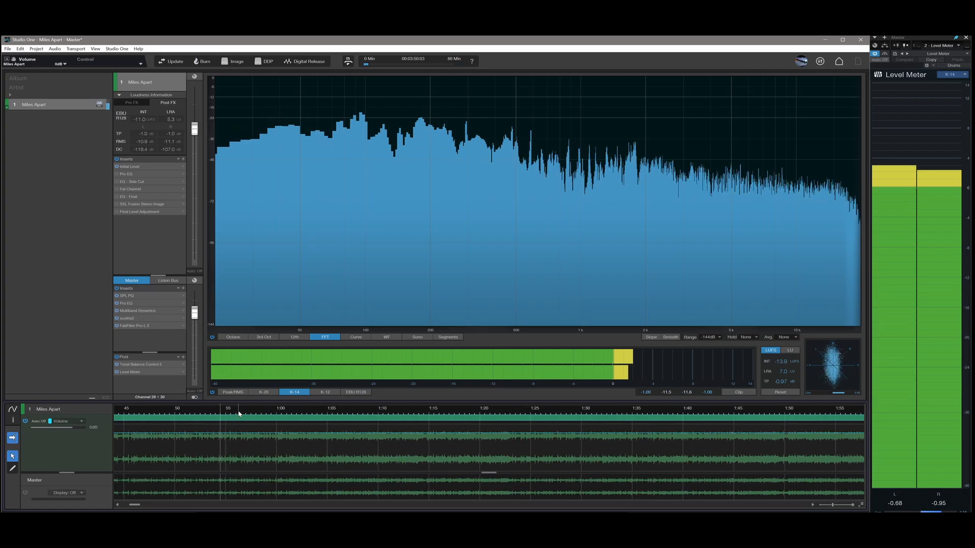
pyautogui.hscroll(-1, 238, 414)
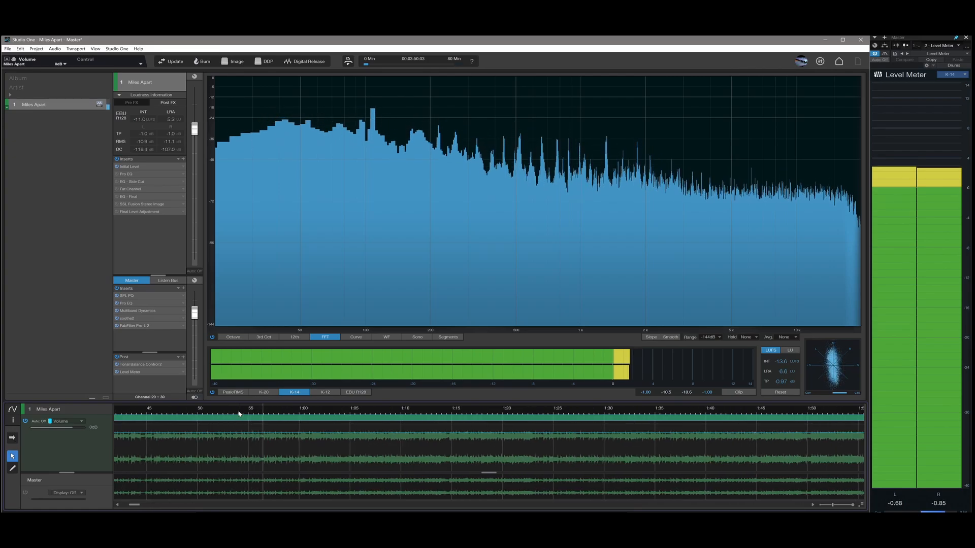
pyautogui.scroll(2, 298, 415)
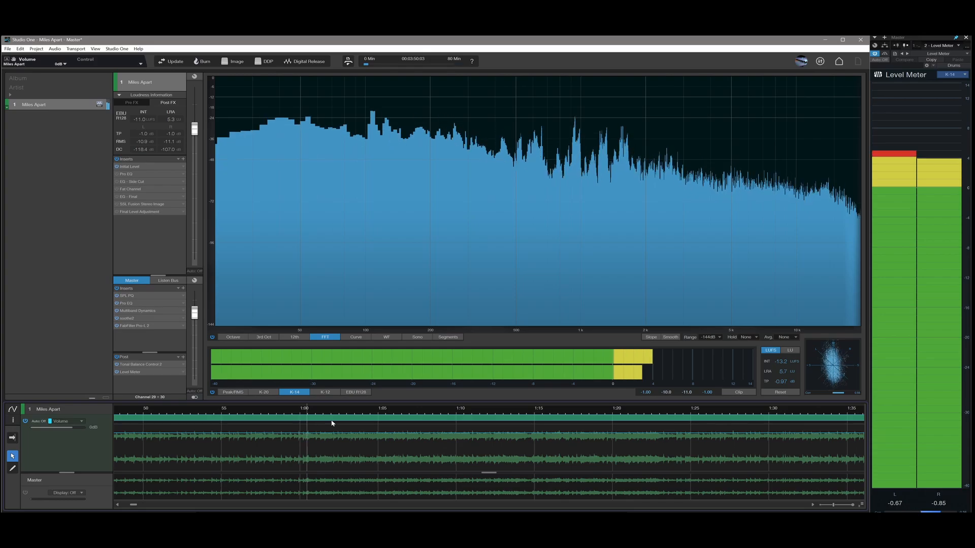
pyautogui.scroll(2, 353, 420)
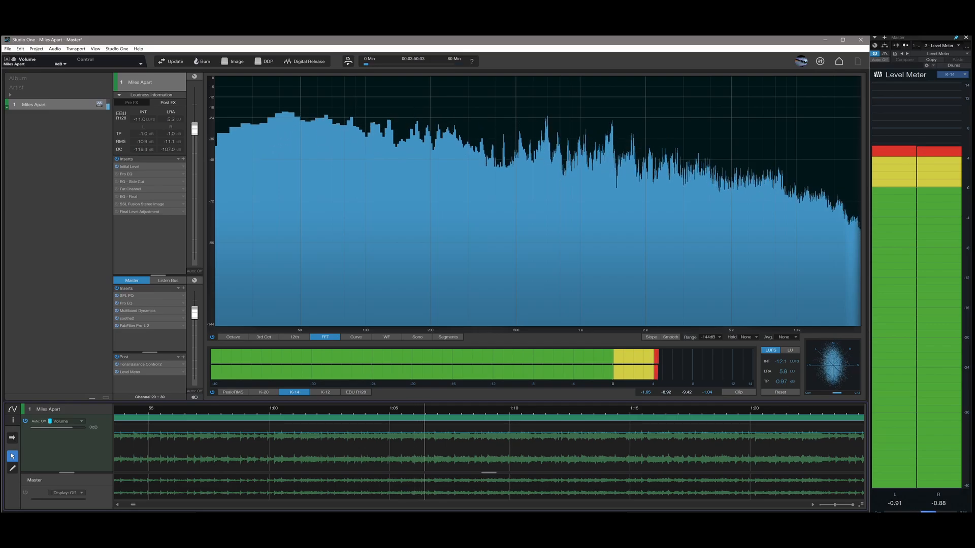
pyautogui.press('space')
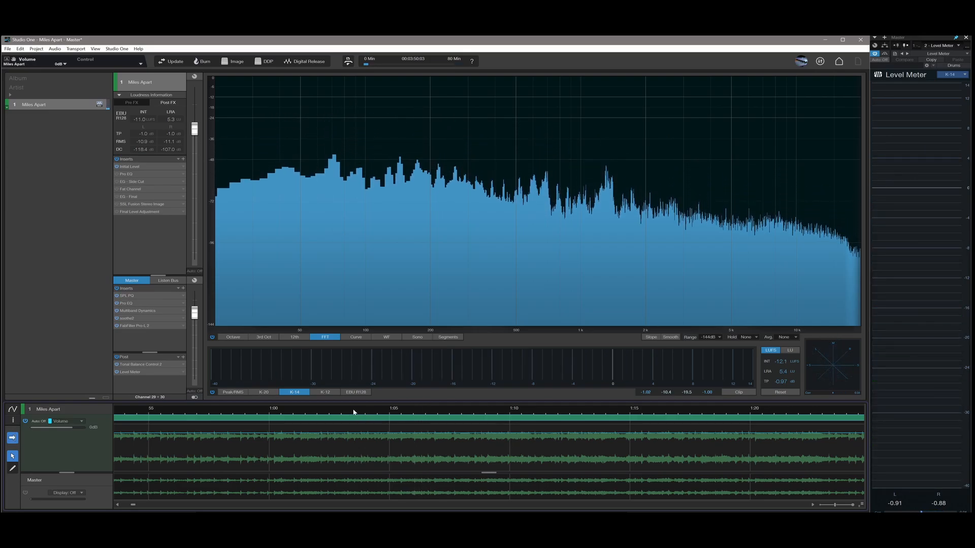
pyautogui.click(316, 409)
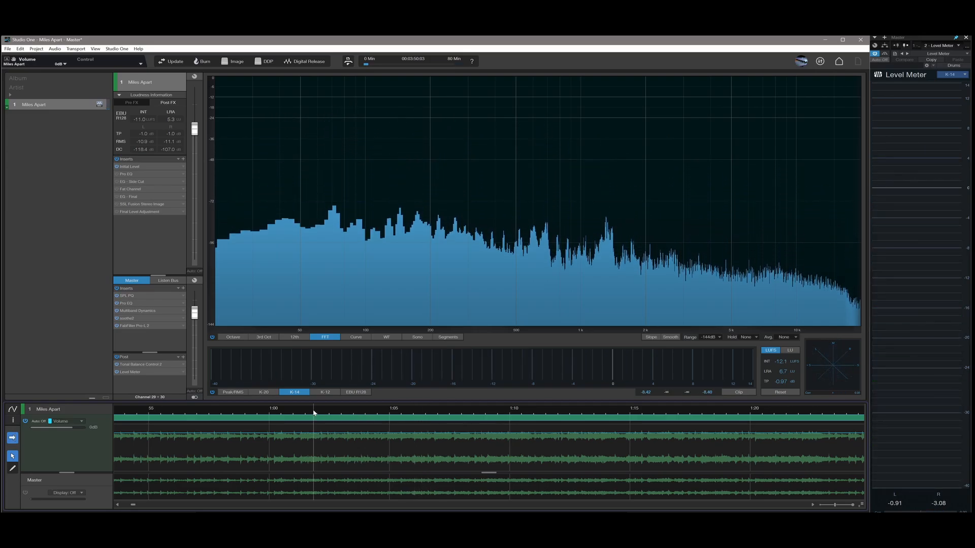
# Step: Listen to the song's passage from about 1:02 and add volume automation points at about 1:03 and 1:05
pyautogui.press('space')
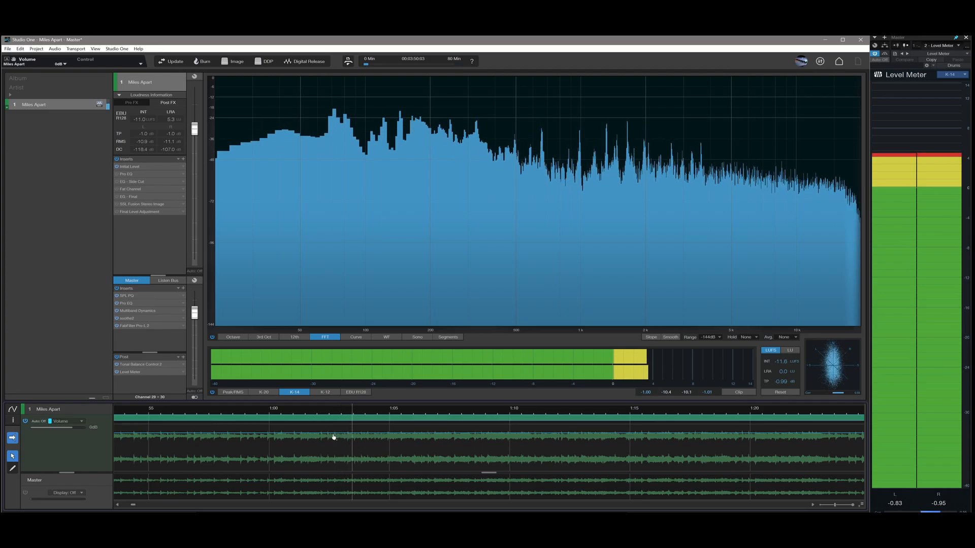
pyautogui.press('space')
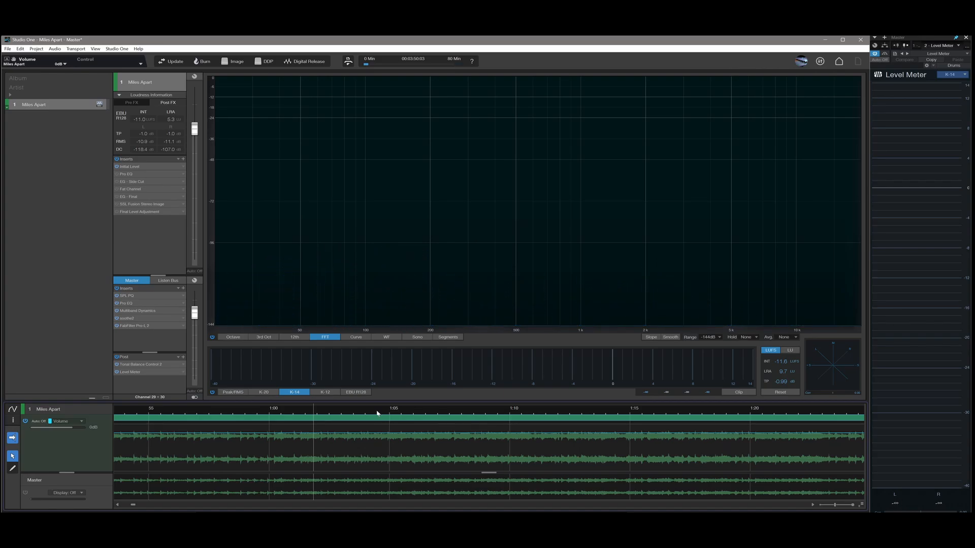
pyautogui.press('space')
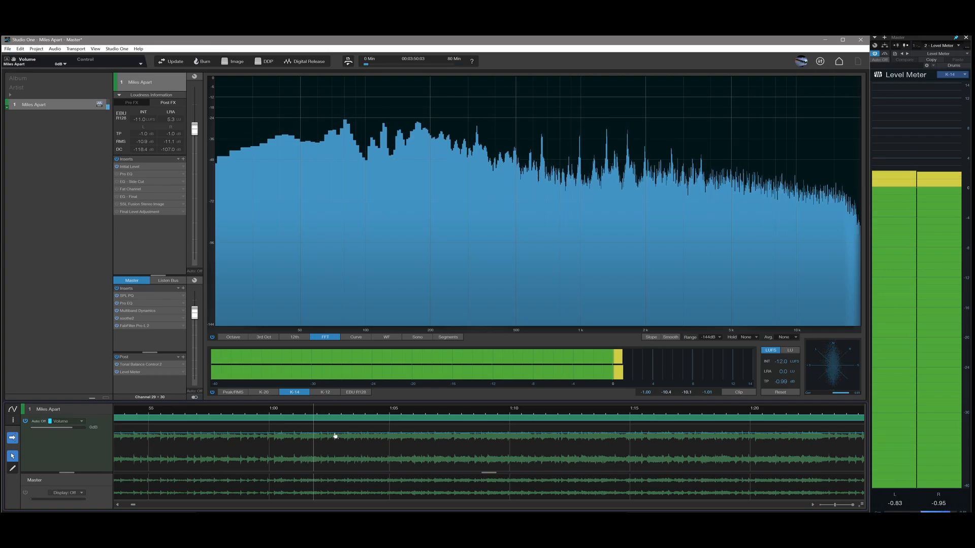
pyautogui.click(335, 434)
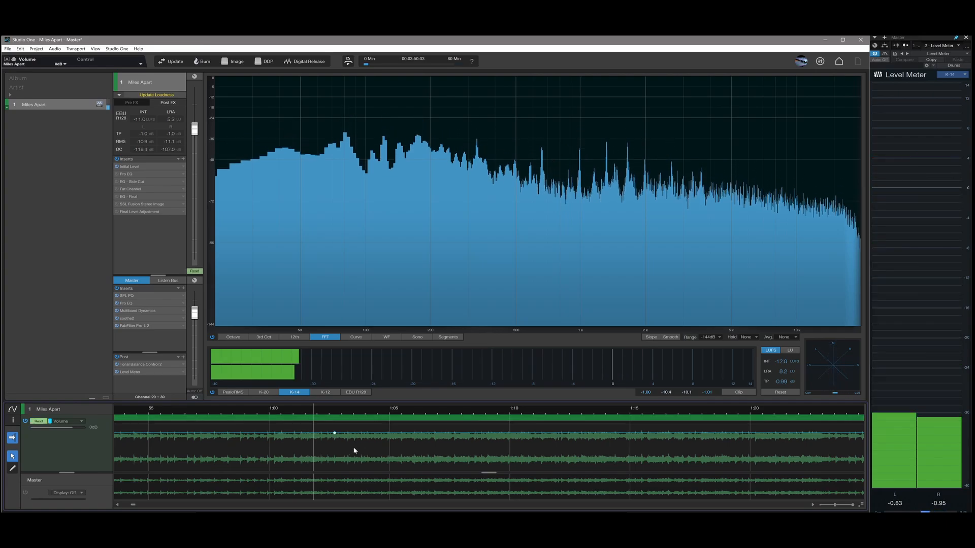
pyautogui.press('space')
pyautogui.click(388, 433)
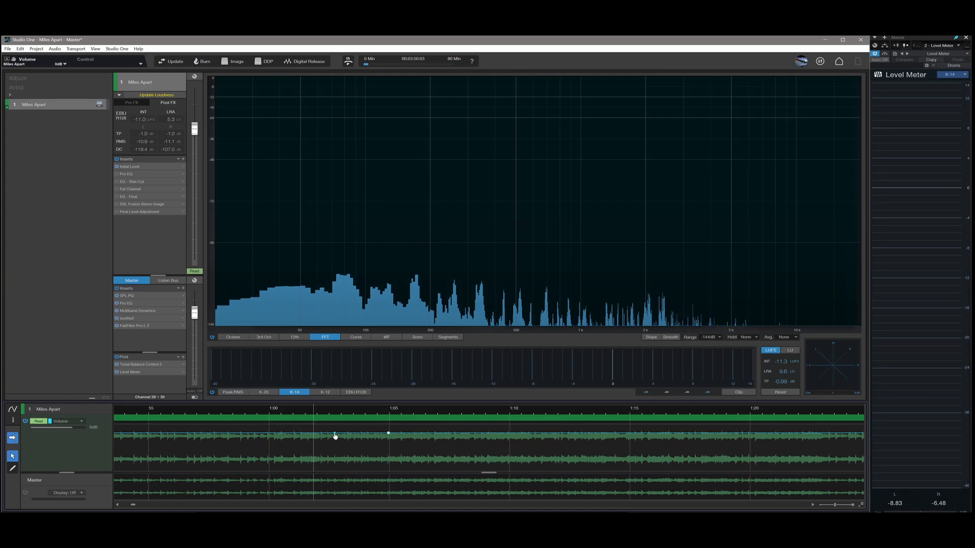
# Step: Set the volume automation point at about 1:03 to -2 dB and listen to the transition
pyautogui.rightClick(335, 433)
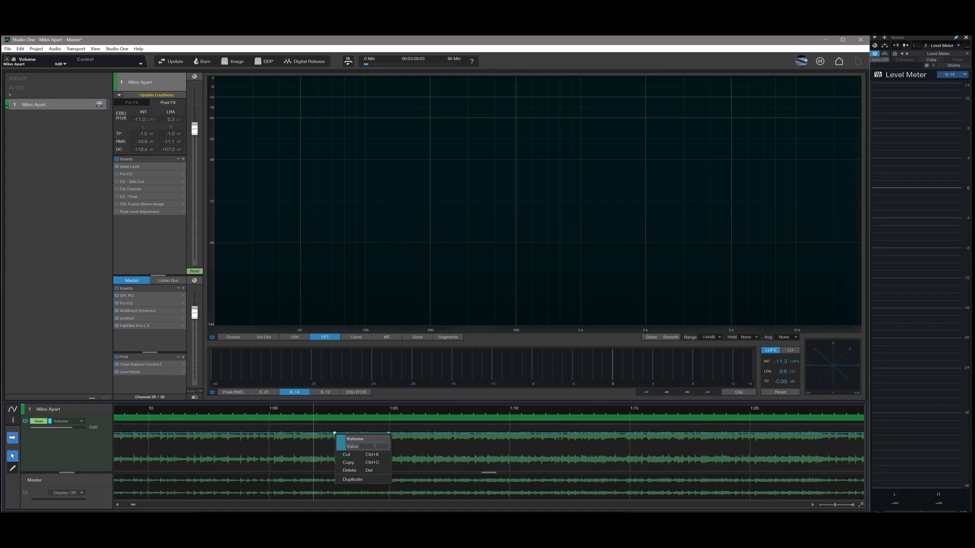
pyautogui.press('Return')
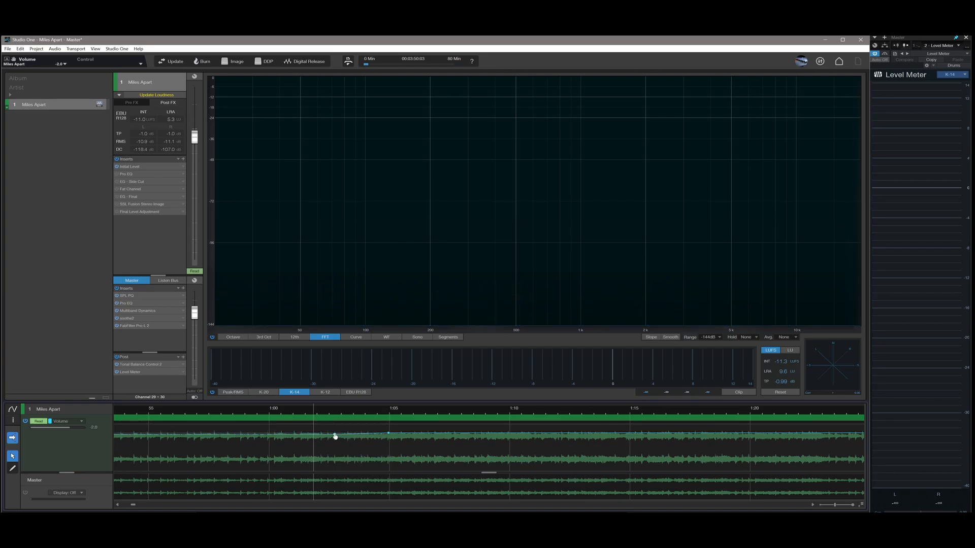
pyautogui.press('space')
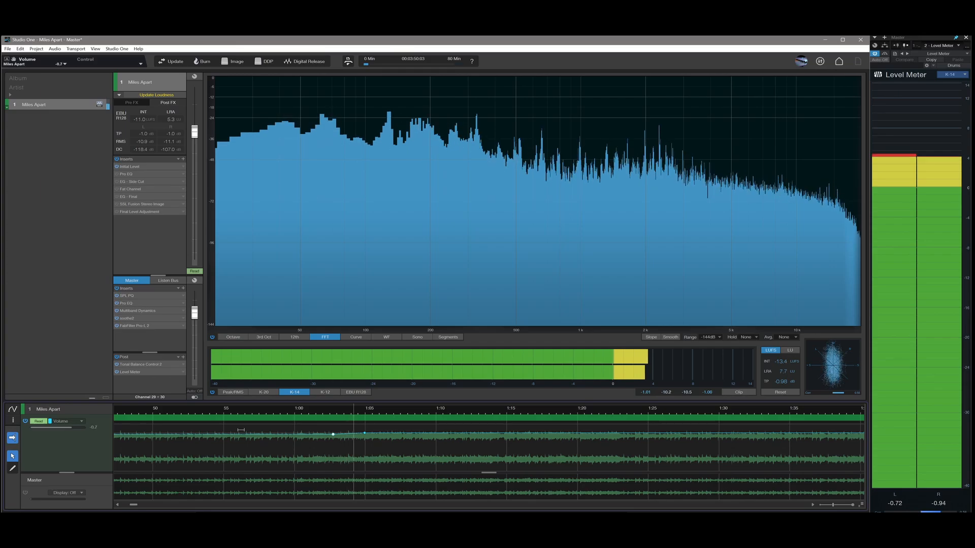
pyautogui.press('space')
pyautogui.scroll(5, 333, 436)
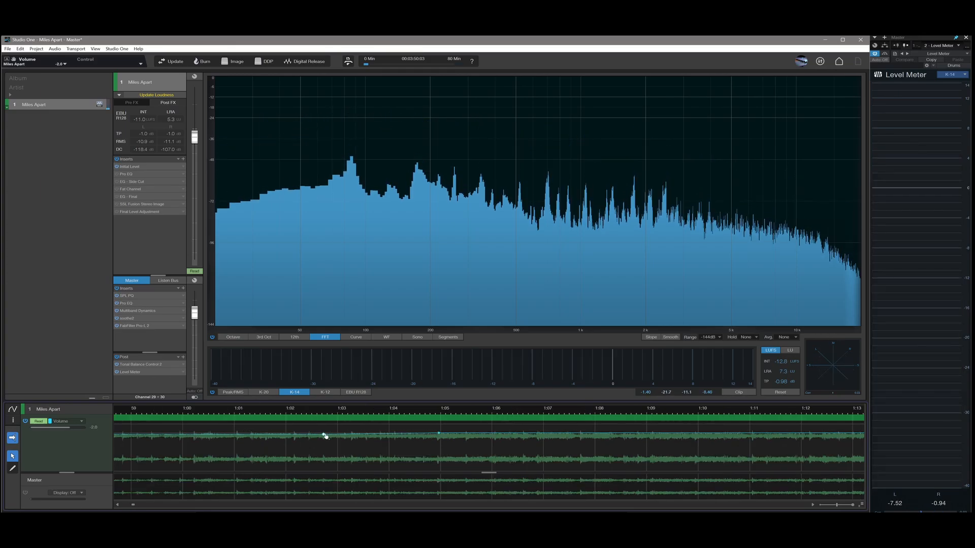
# Step: Change the volume automation point at about 1:03 to -1 dB and listen to the transition again
pyautogui.rightClick(324, 435)
pyautogui.write('-1')
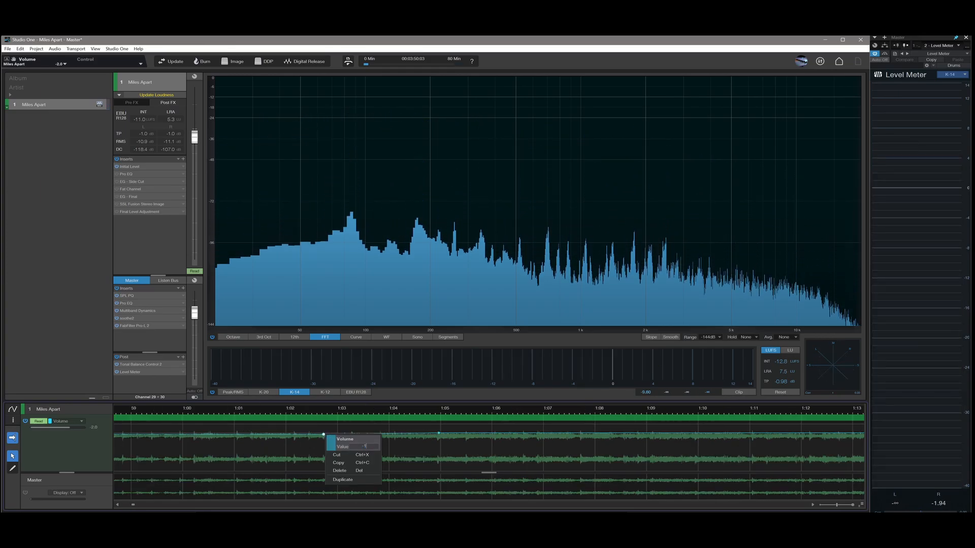
pyautogui.press('Return')
pyautogui.press('space')
pyautogui.scroll(-3, 327, 436)
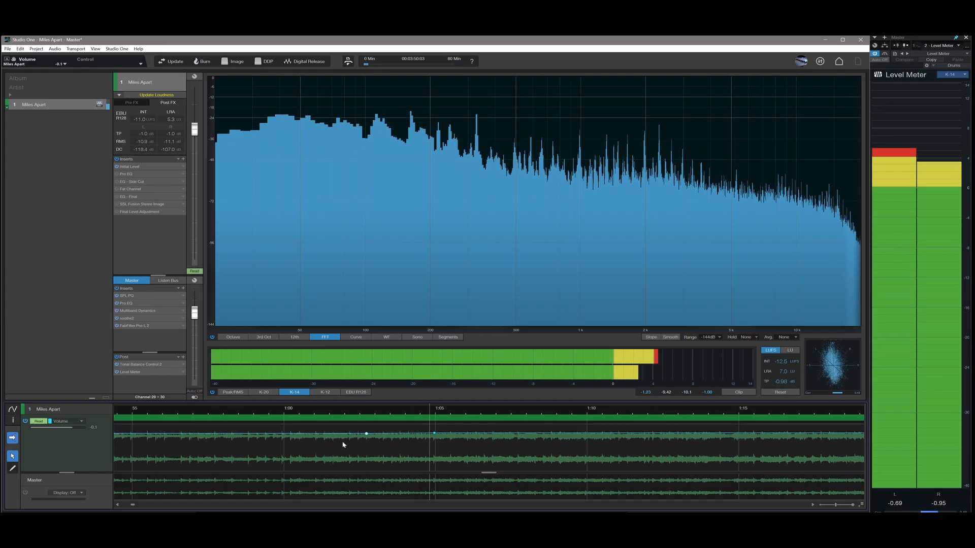
pyautogui.press('space')
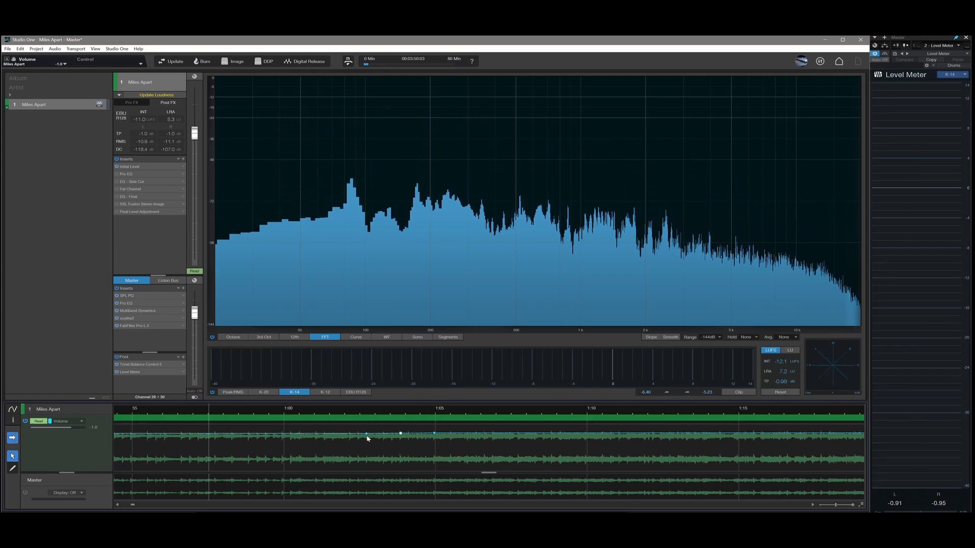
# Step: Use a -0.5 dB volume automation point at about 1:04 instead of the 1:03 point and listen to the transition
pyautogui.rightClick(401, 434)
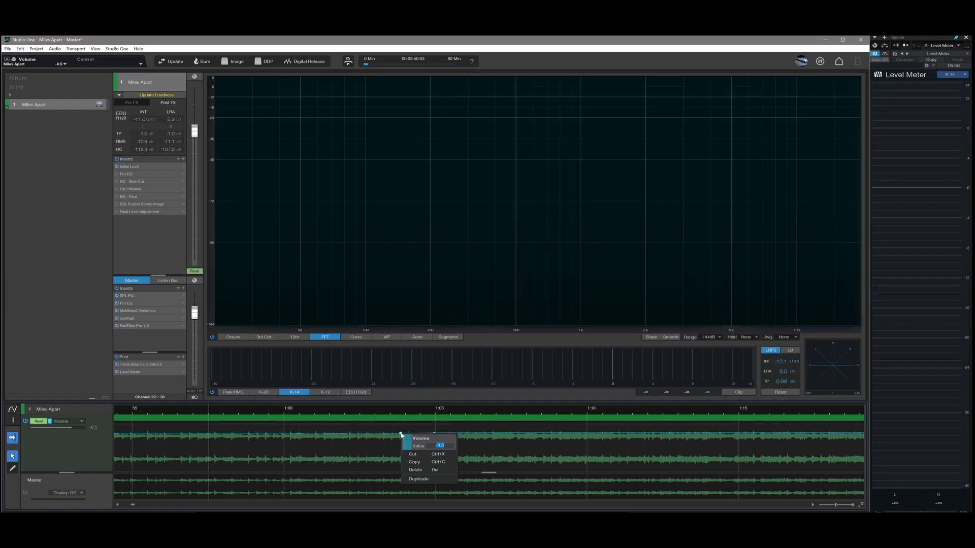
pyautogui.press('Escape')
pyautogui.press('space')
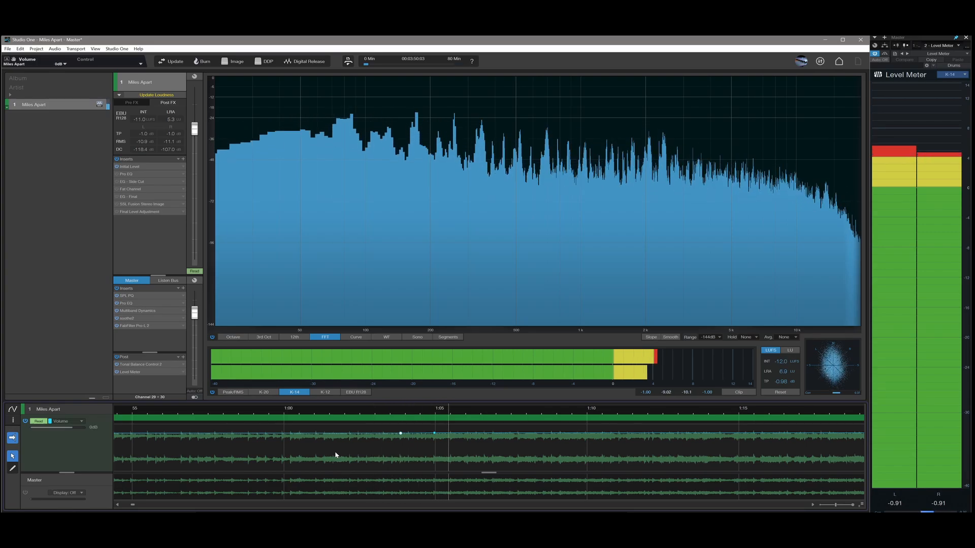
pyautogui.scroll(-3, 442, 458)
pyautogui.hscroll(1, 439, 444)
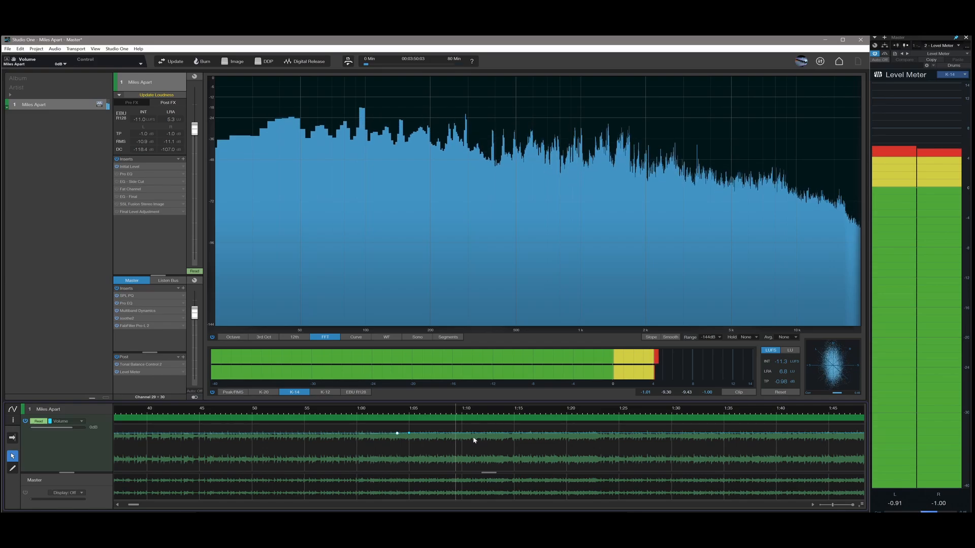
pyautogui.press('space')
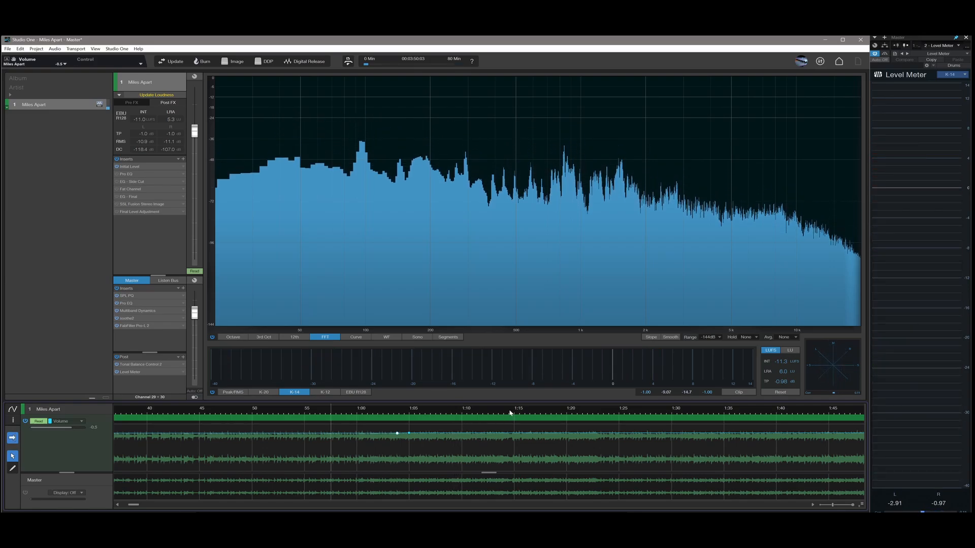
# Step: Place the playback cursor at about 1:14 and listen through to about 1:22 to check the next level change
pyautogui.click(510, 413)
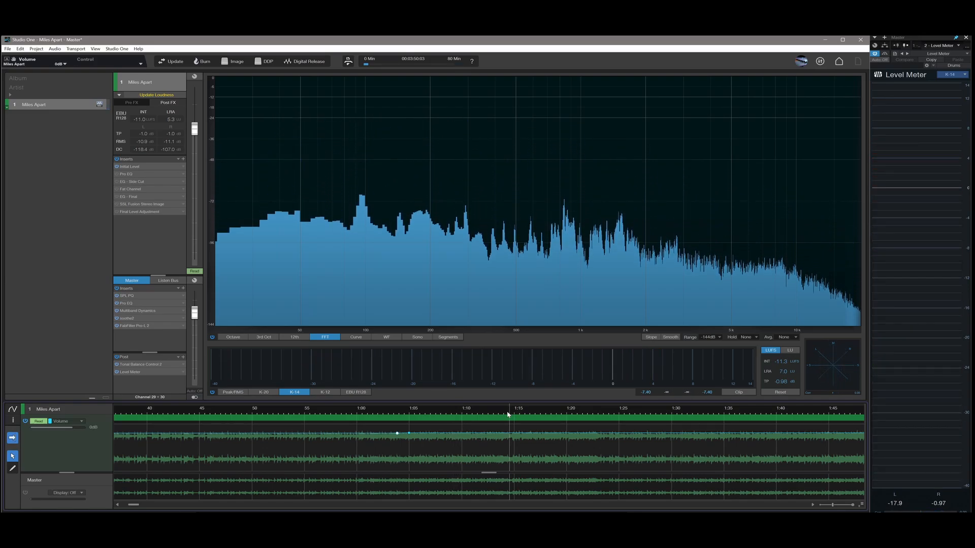
pyautogui.press('space')
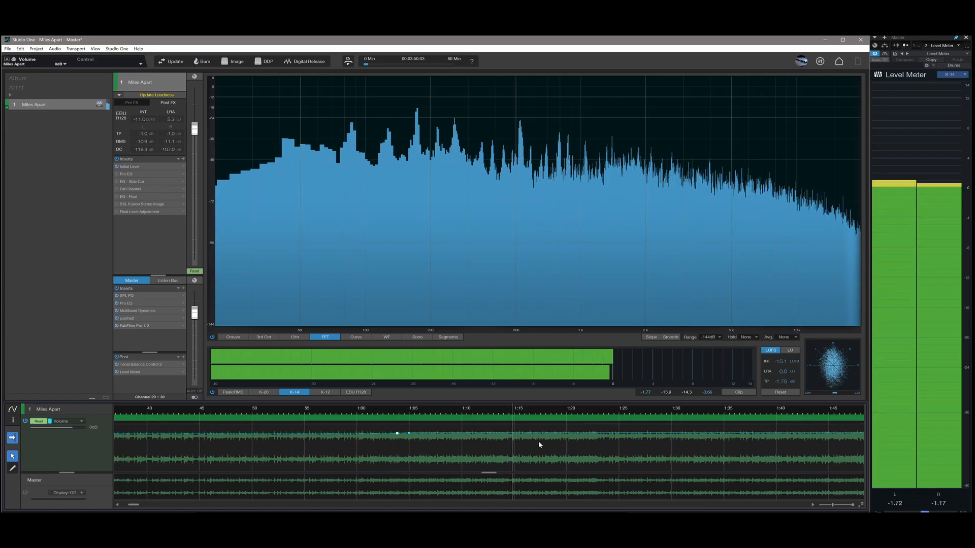
pyautogui.moveTo(563, 412); pyautogui.dragTo(514, 424)
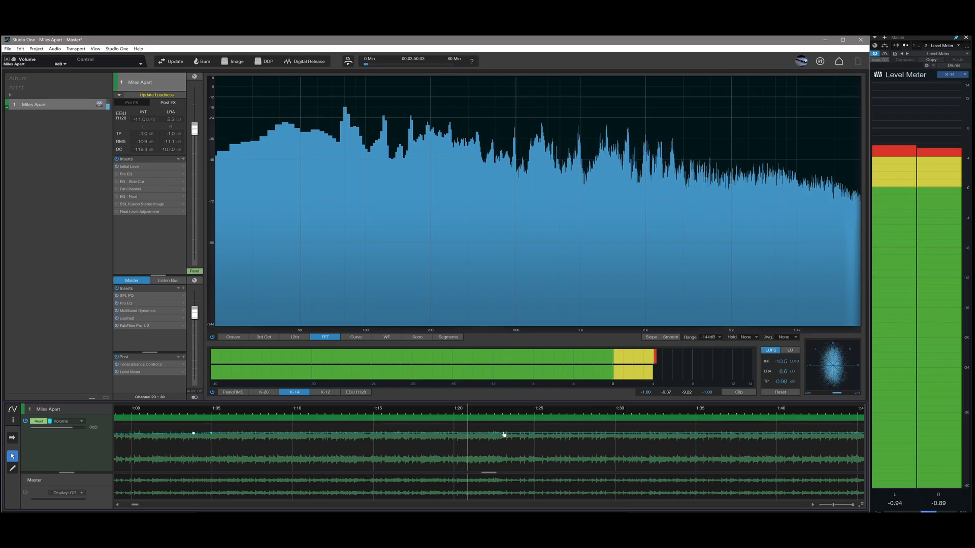
pyautogui.scroll(2, 502, 429)
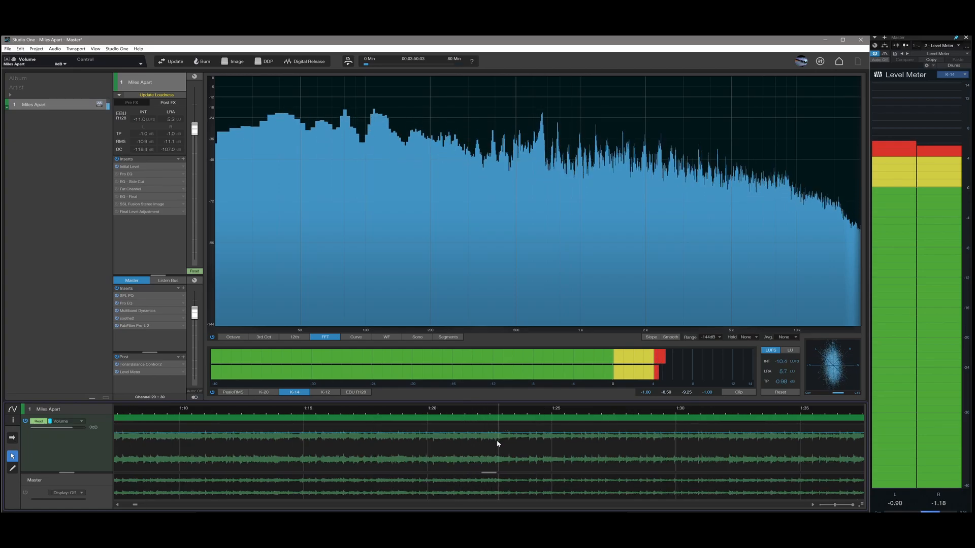
# Step: Replay from about 1:21, add volume automation points at about 1:21 and 1:23, and set the second one to -0.5 dB
pyautogui.press('space')
pyautogui.click(450, 413)
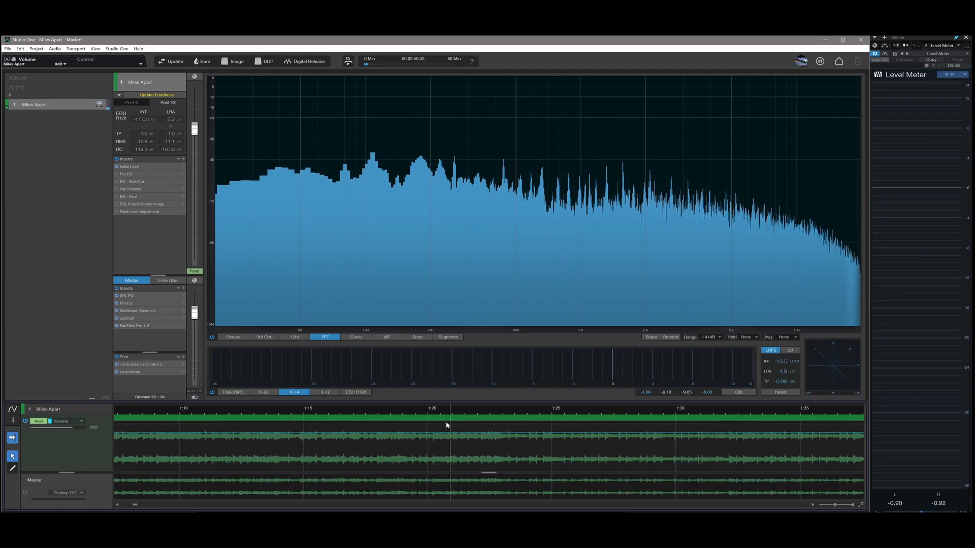
pyautogui.press('space')
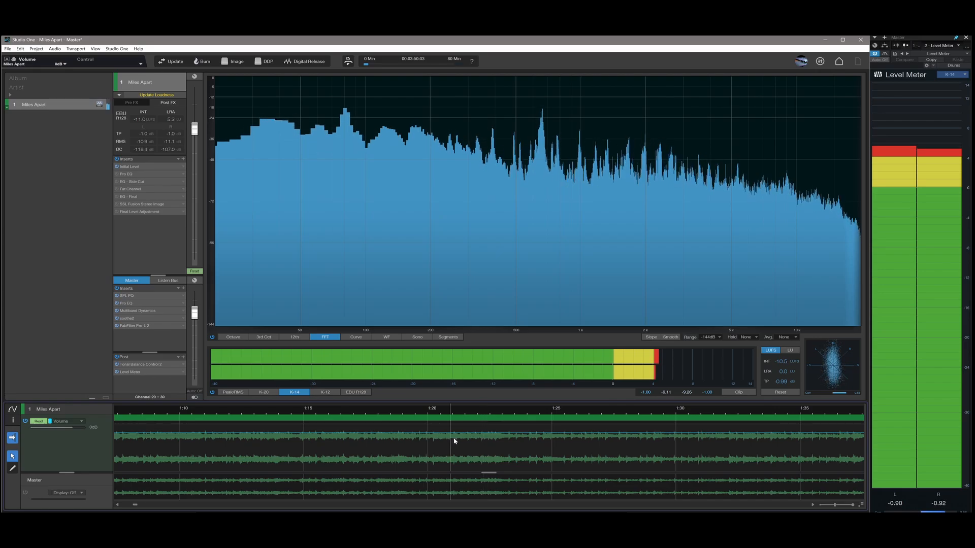
pyautogui.press('space')
pyautogui.rightClick(495, 434)
pyautogui.write('-0.5')
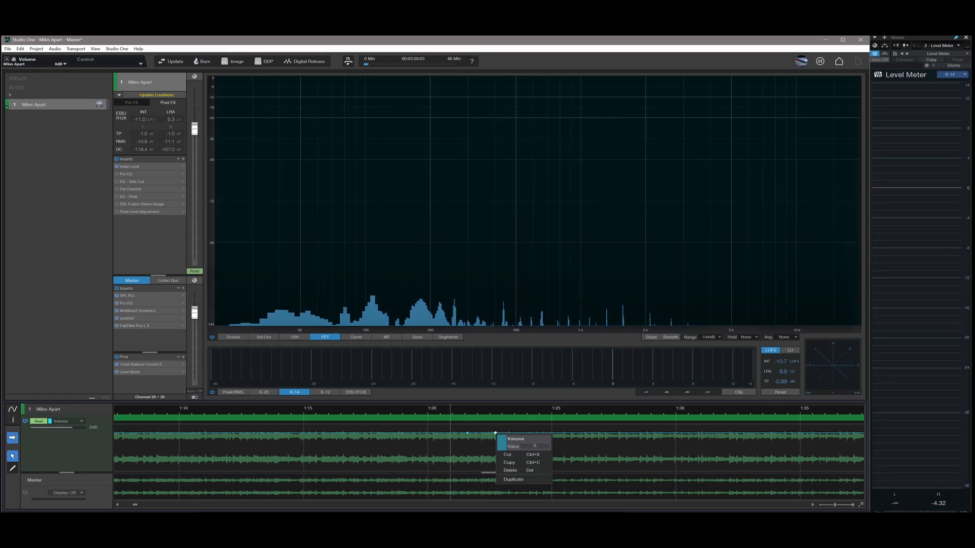
pyautogui.press('Return')
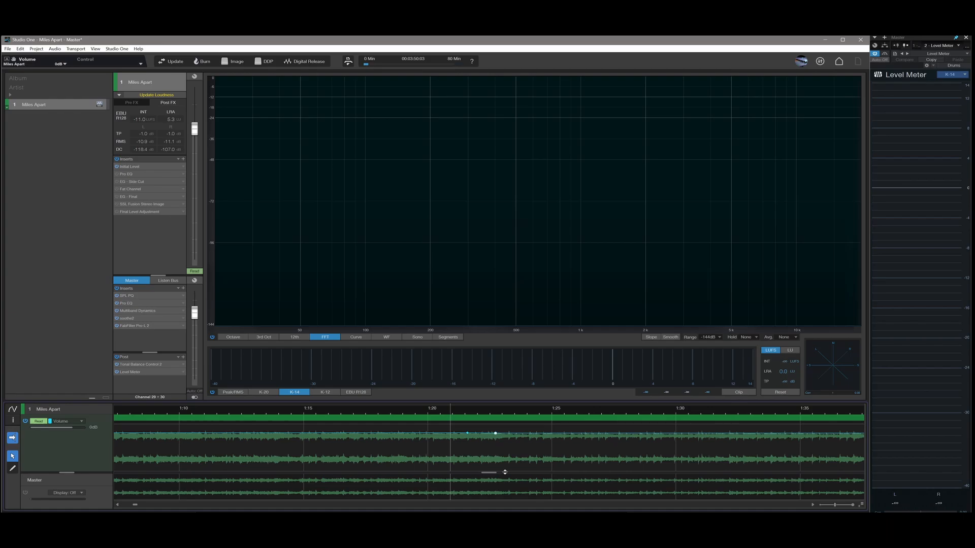
# Step: Listen to the song from about 1:21 to 1:49, checking the level across the transitions on the meters
pyautogui.press('space')
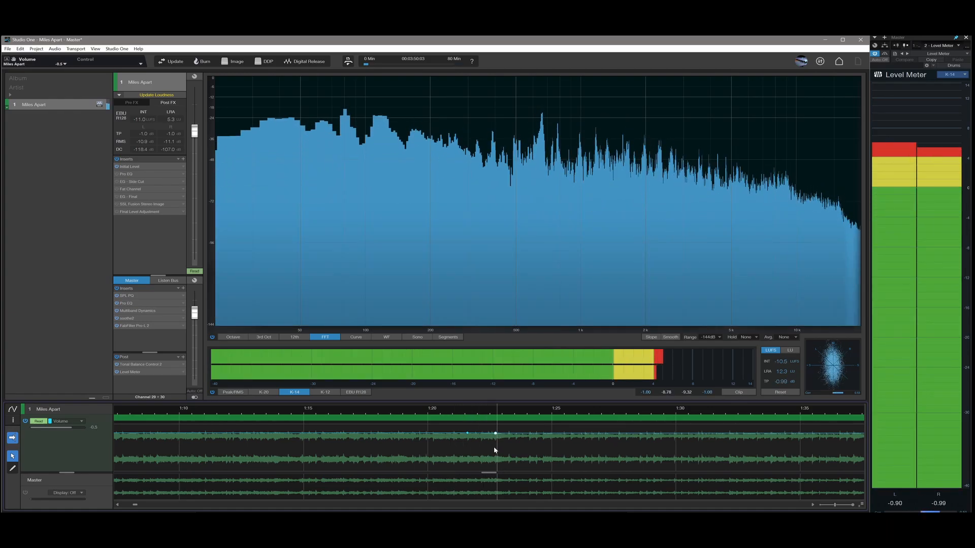
pyautogui.scroll(-3, 510, 445)
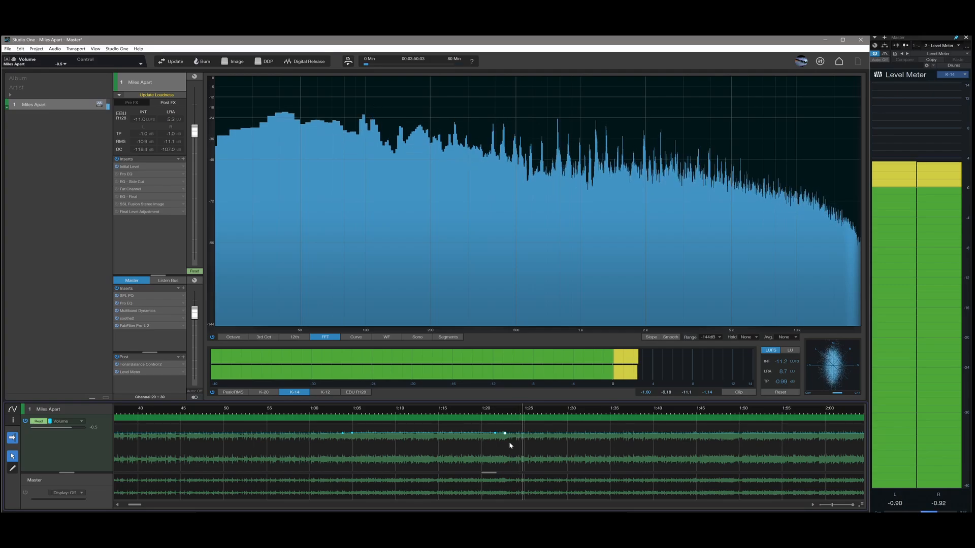
pyautogui.hscroll(1, 510, 445)
pyautogui.scroll(-3, 510, 442)
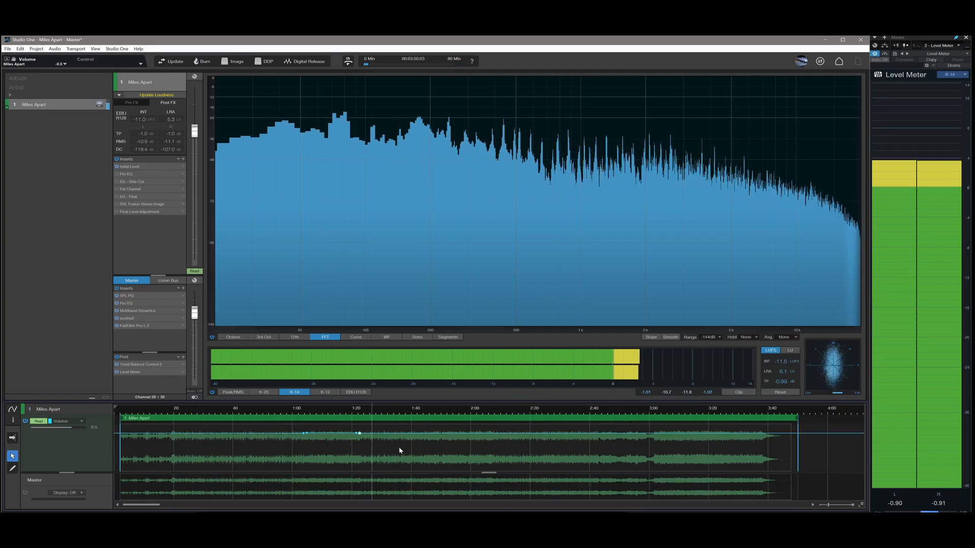
pyautogui.scroll(3, 400, 451)
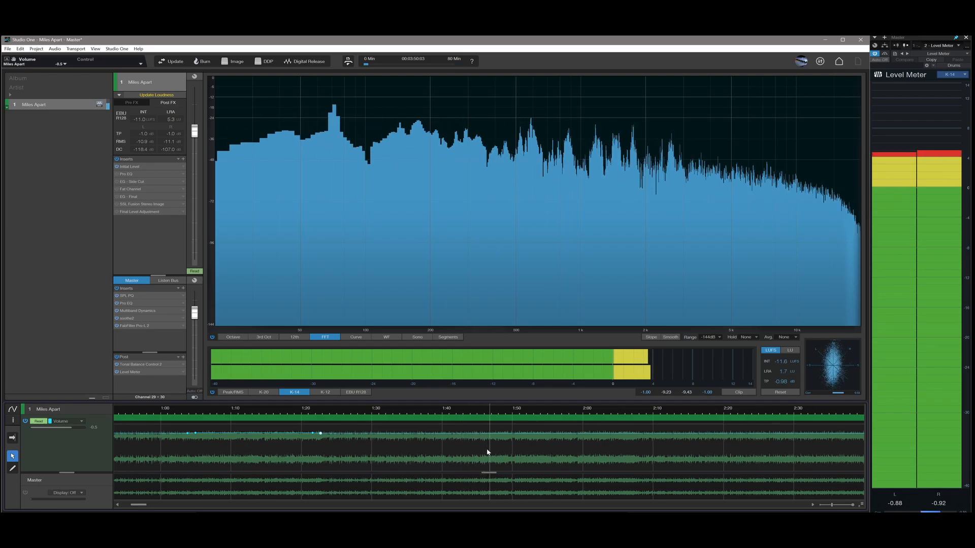
pyautogui.keyDown('ctrl'); pyautogui.scroll(5, 527, 437); pyautogui.keyUp('ctrl')
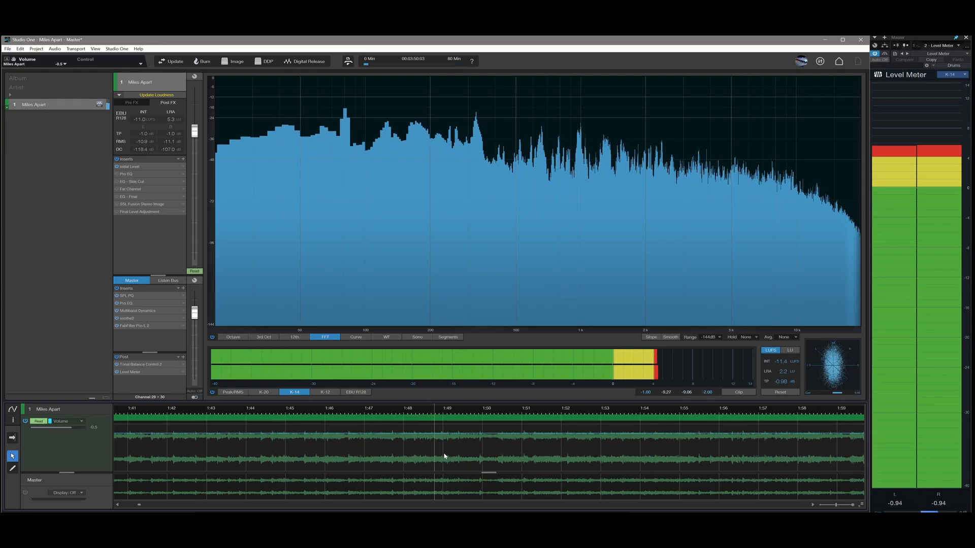
# Step: Add volume automation points at about 1:48 and 1:49 and raise the second one to 0 dB
pyautogui.press('space')
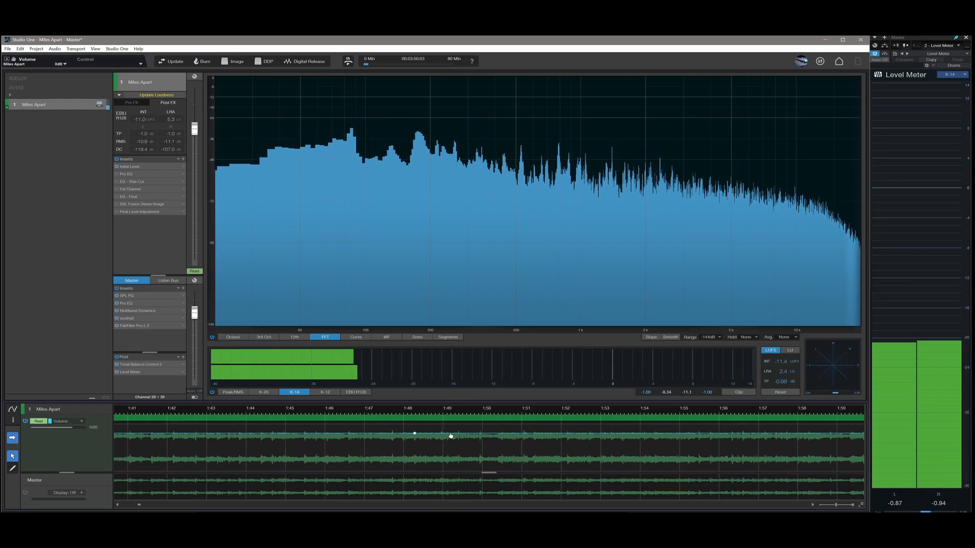
pyautogui.rightClick(460, 435)
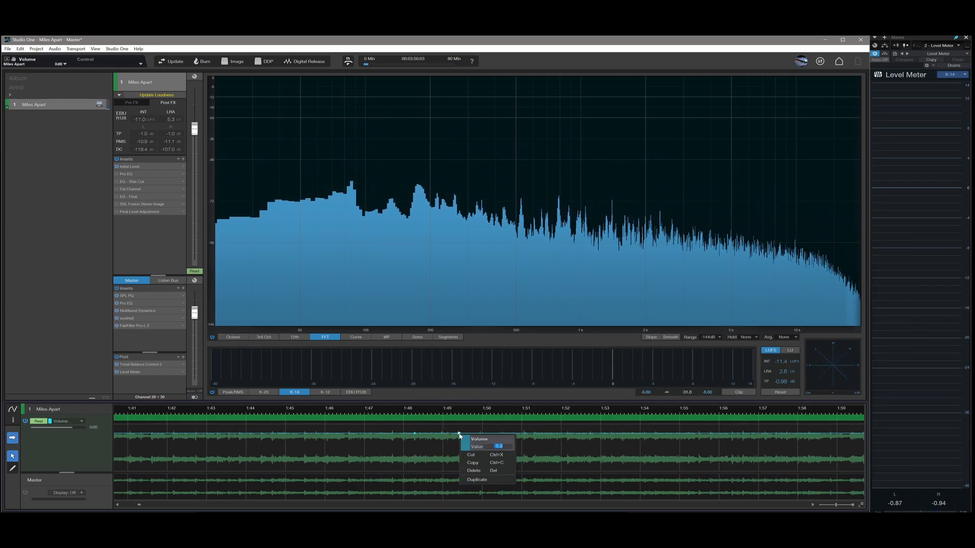
pyautogui.write('1')
pyautogui.press('Return')
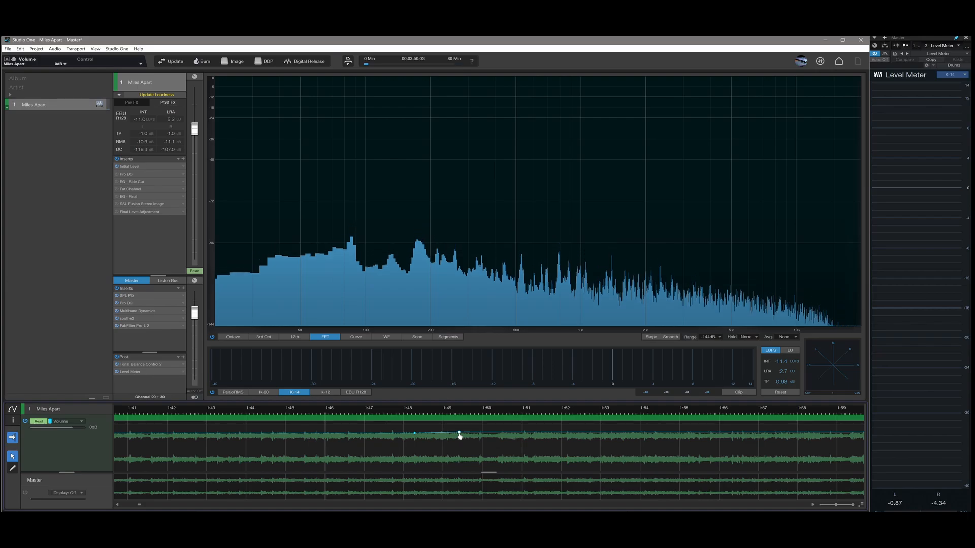
pyautogui.rightClick(459, 435)
pyautogui.write('.5')
pyautogui.press('Return')
# Step: Listen to the level change between the volume automation points at about 1:48 and 1:49
pyautogui.press('space')
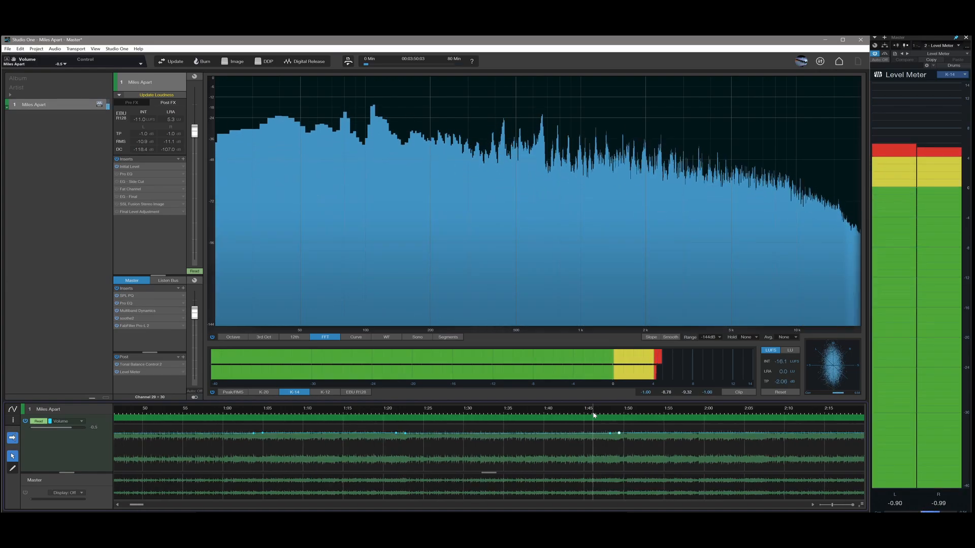
pyautogui.scroll(3, 644, 453)
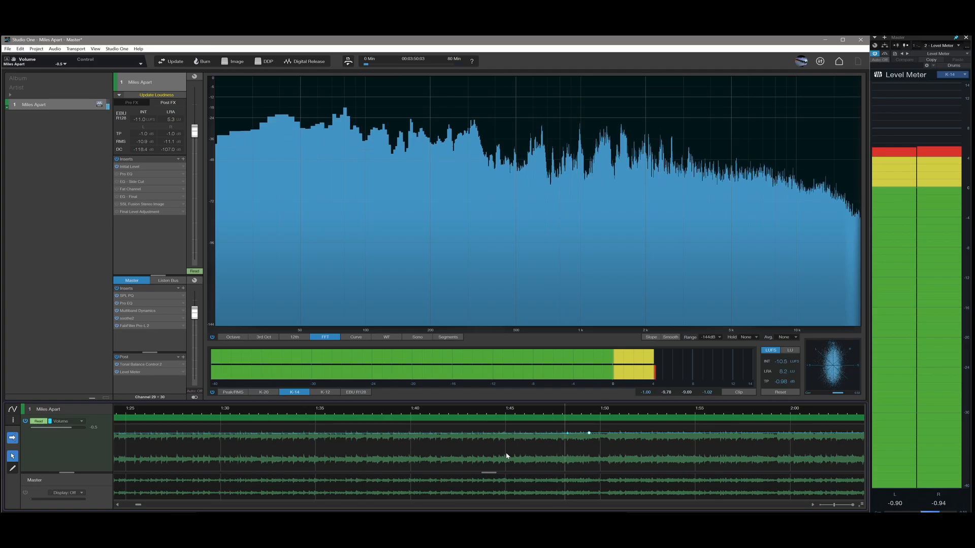
pyautogui.scroll(-3, 508, 456)
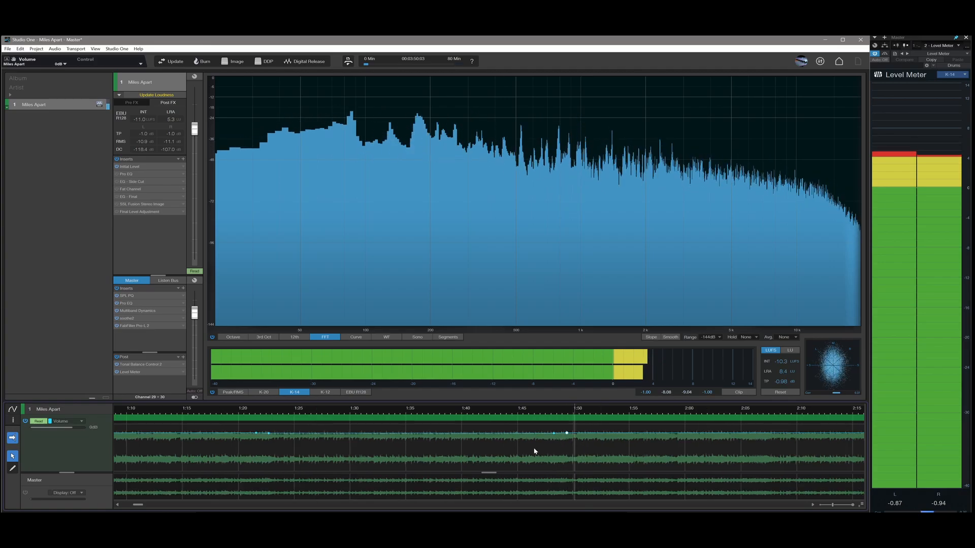
# Step: Listen past the transition at about 1:49, and from about 2:10 to 2:41, checking the section levels on the meters
pyautogui.hscroll(1, 520, 441)
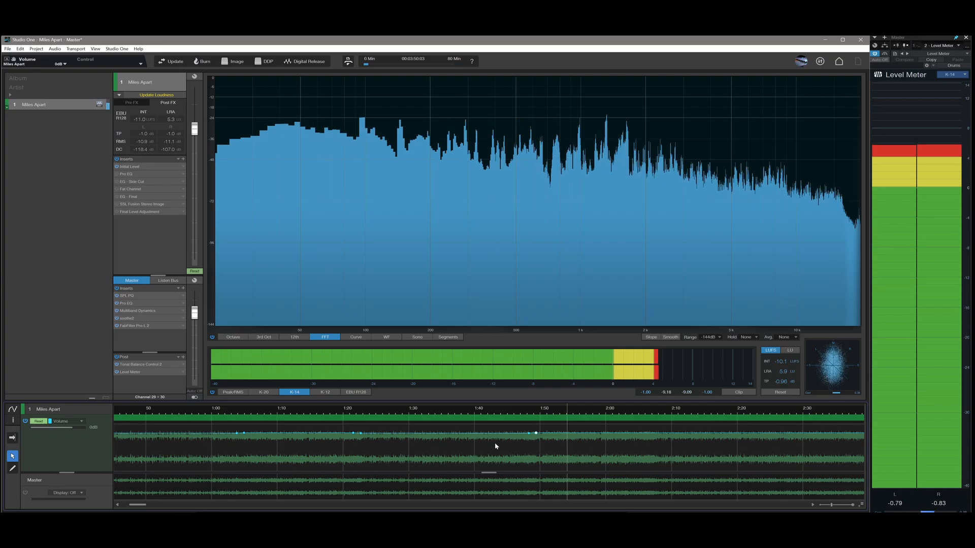
pyautogui.scroll(-2, 496, 446)
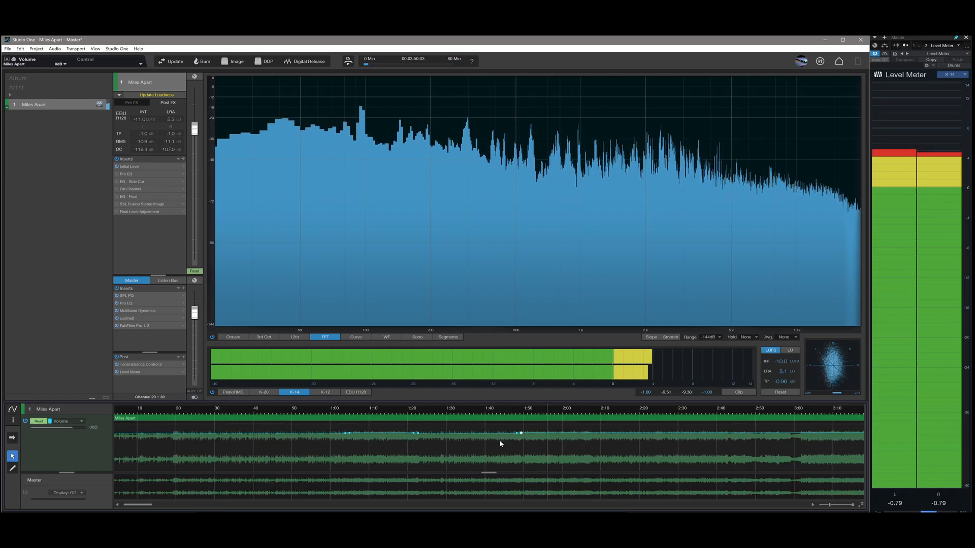
pyautogui.hscroll(1, 500, 443)
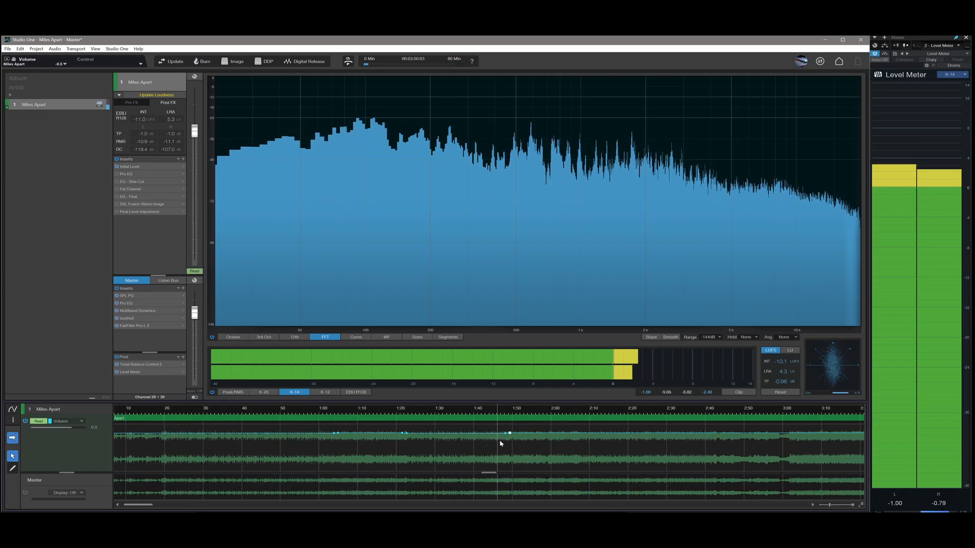
pyautogui.press('space')
pyautogui.click(593, 414)
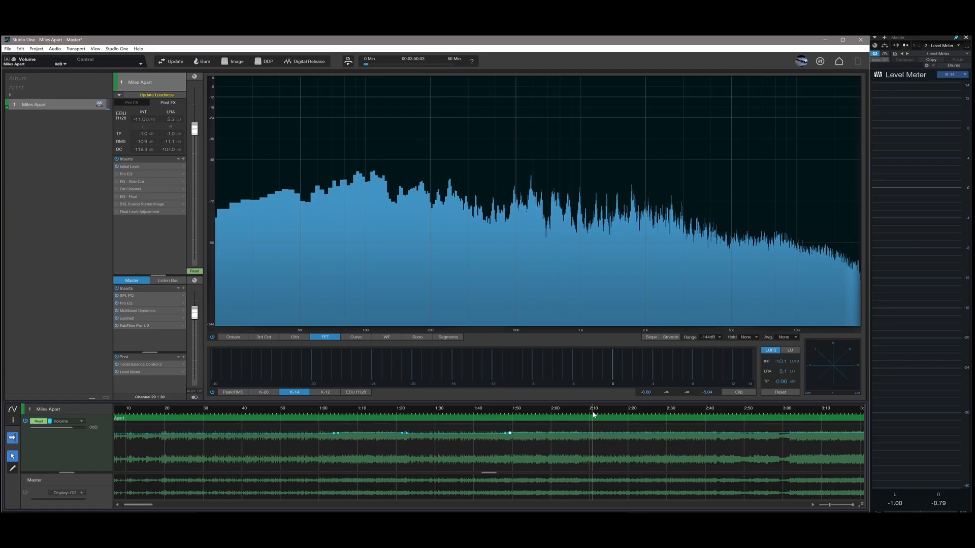
pyautogui.press('space')
pyautogui.hscroll(6, 635, 437)
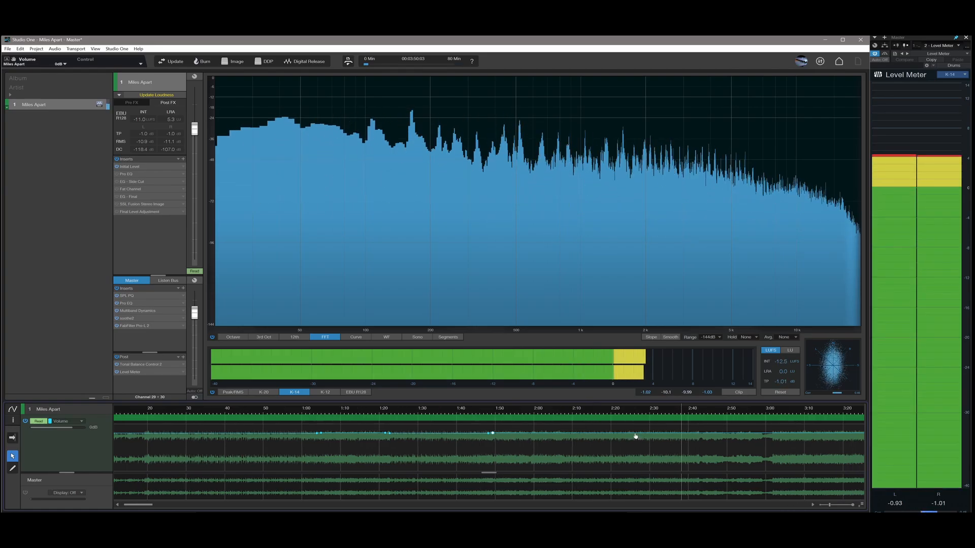
pyautogui.scroll(4, 597, 427)
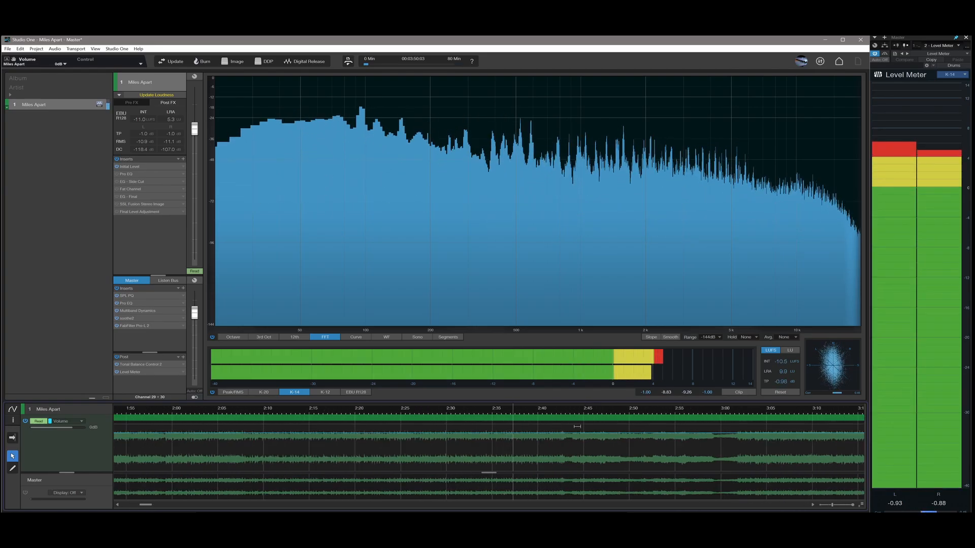
pyautogui.scroll(3, 597, 427)
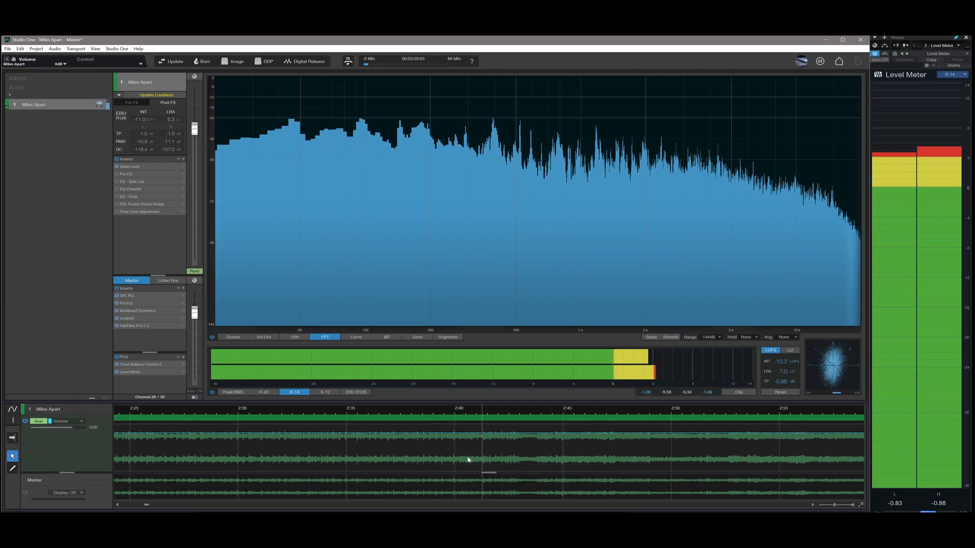
pyautogui.press('space')
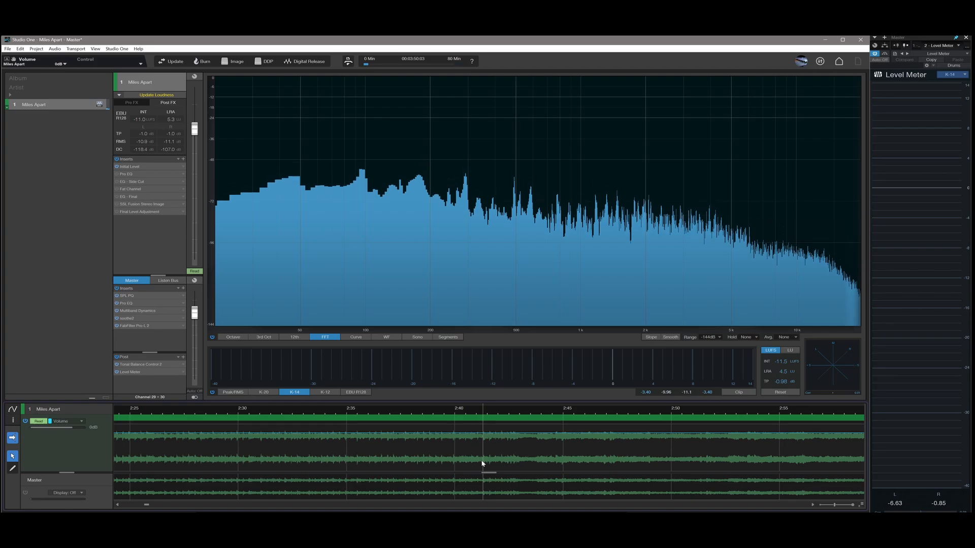
# Step: Add two closely spaced volume automation points at about 2:42.5 and set the second one to -1.5 dB
pyautogui.press('space')
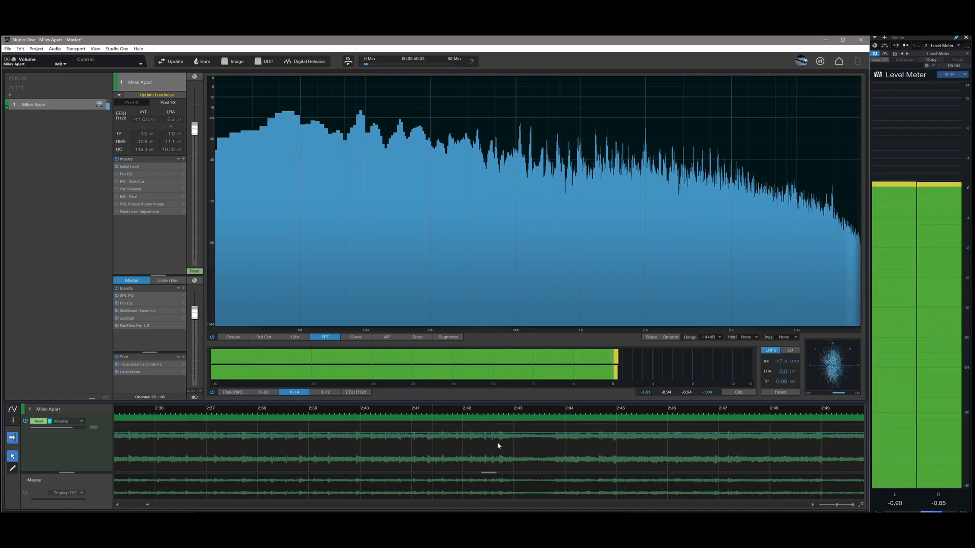
pyautogui.press('space')
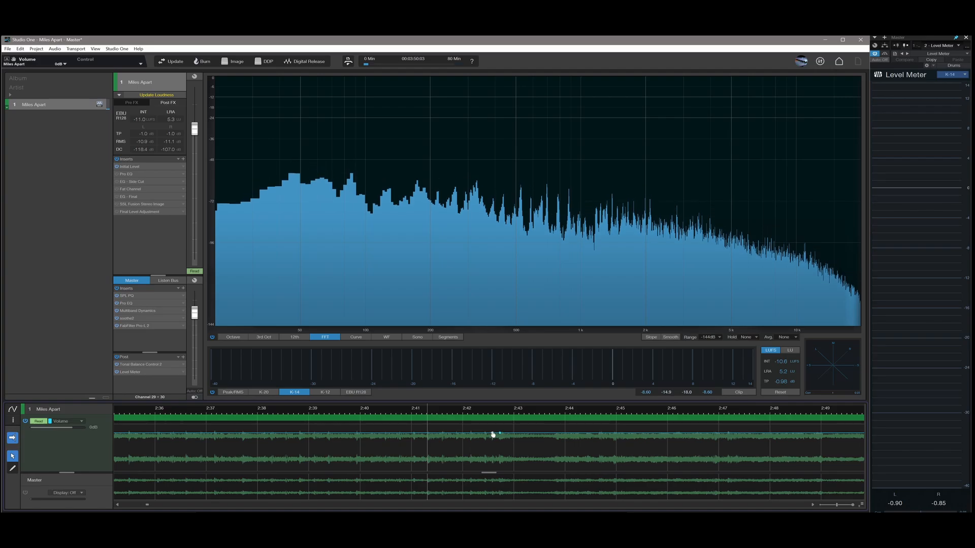
pyautogui.rightClick(500, 434)
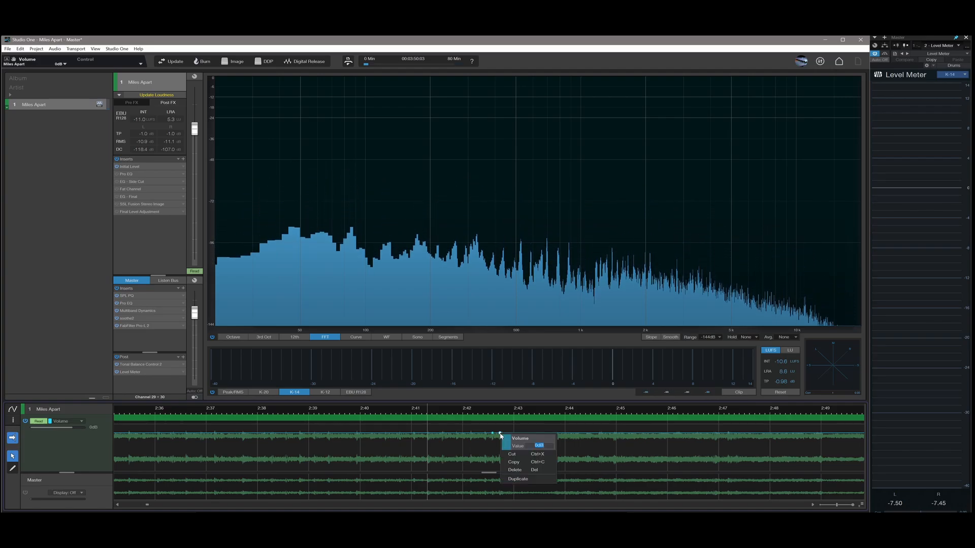
pyautogui.write('-1.5')
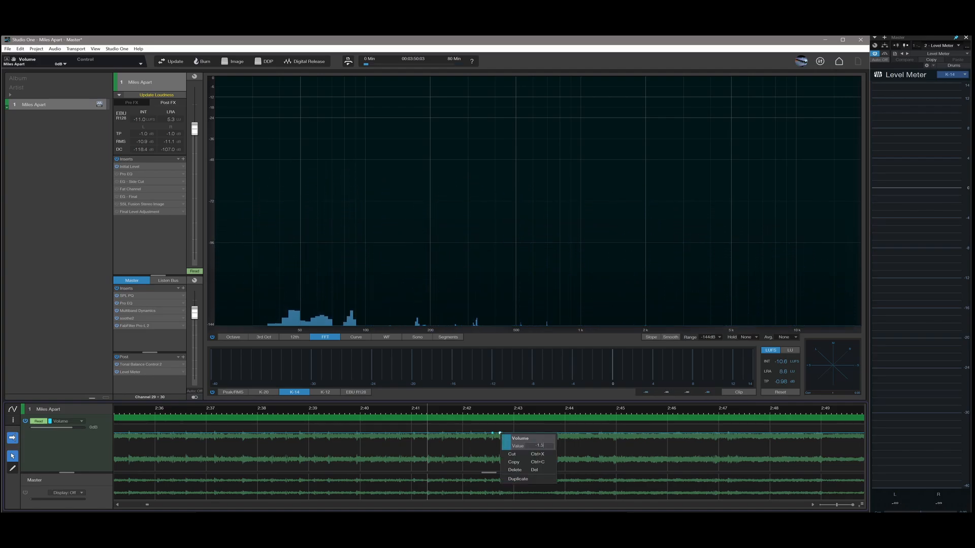
pyautogui.press('Return')
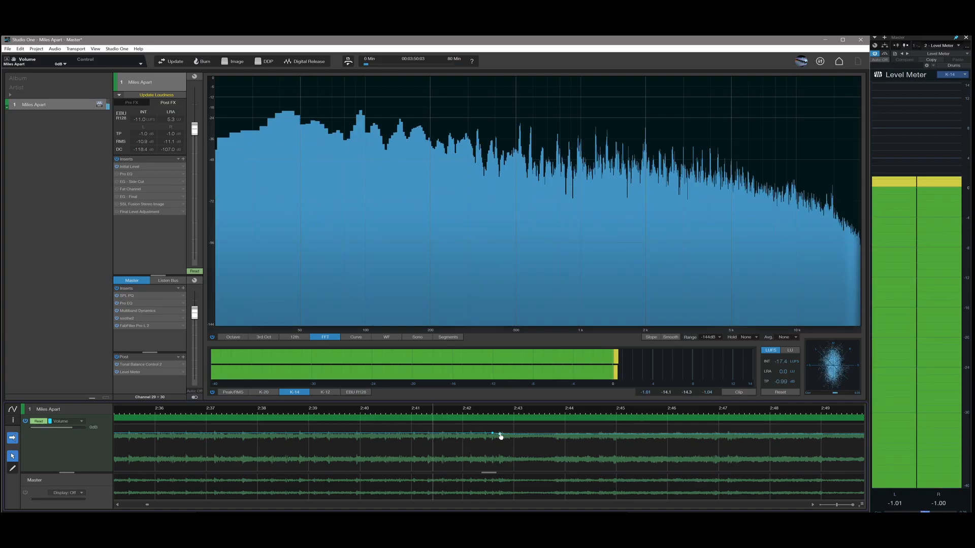
# Step: Listen from about 2:41 to 2:59 to check the volume drop at about 2:42
pyautogui.press('space')
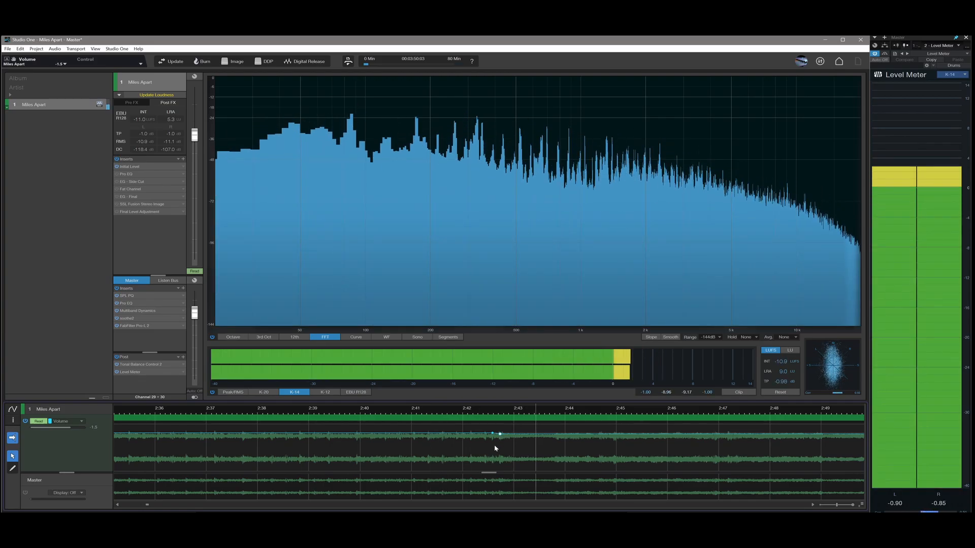
pyautogui.scroll(-3, 525, 442)
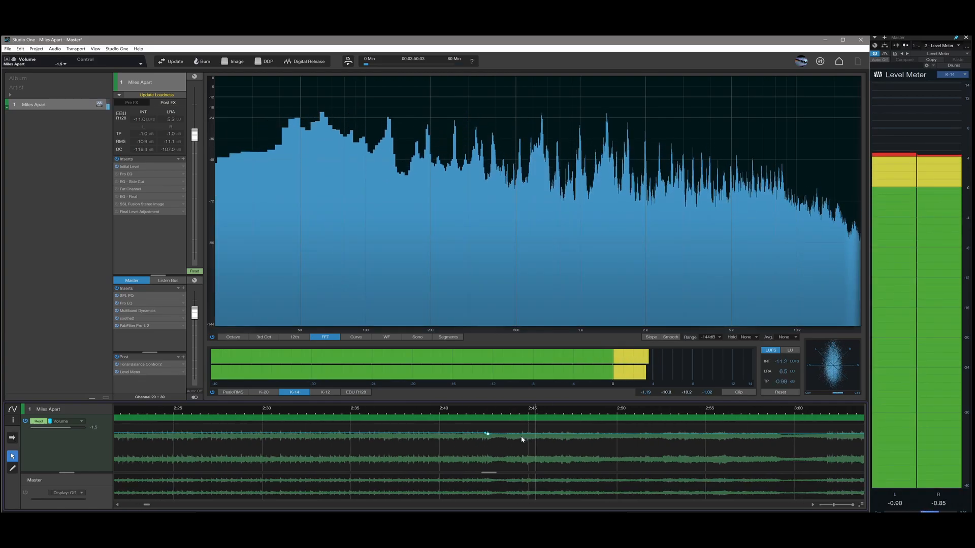
pyautogui.scroll(-2, 523, 440)
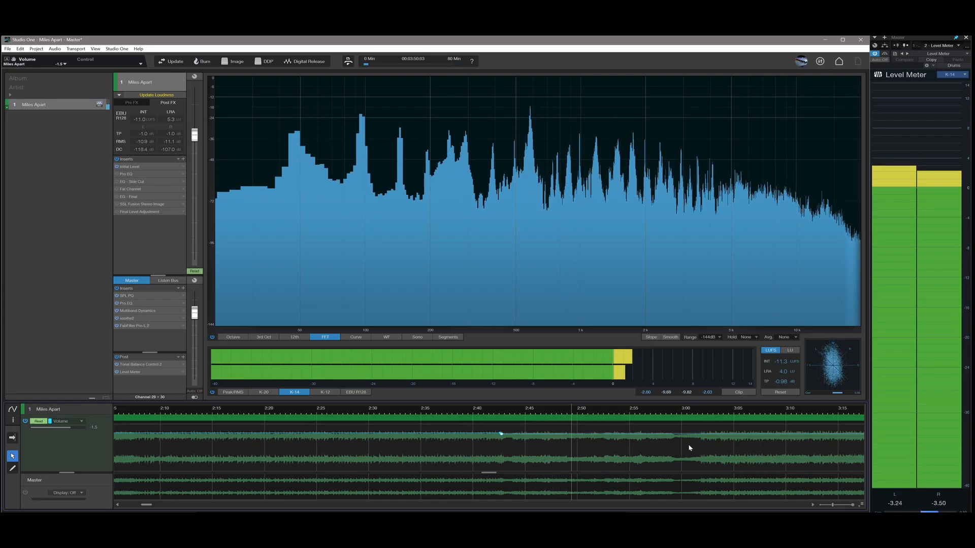
pyautogui.press('space')
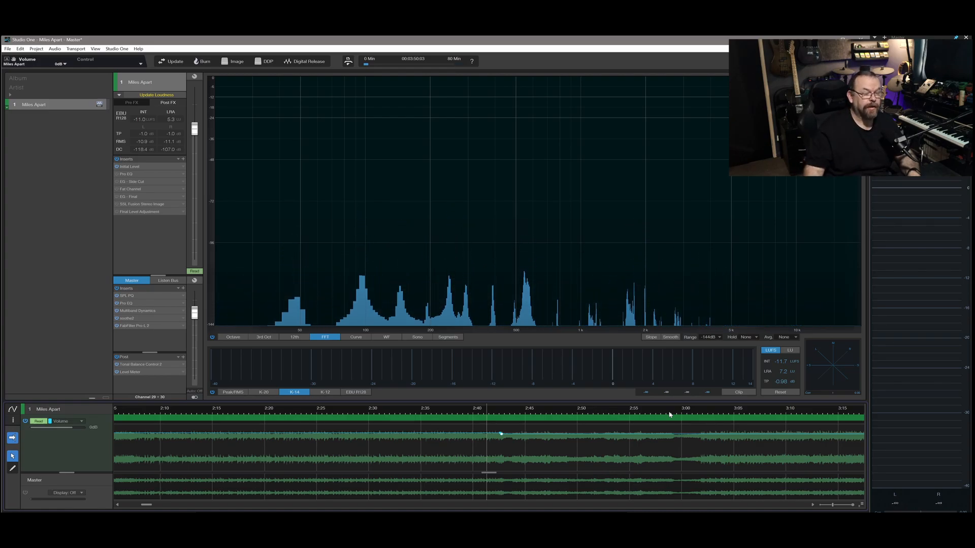
# Step: Add volume automation points at about 2:59 and 3:03 and set the second one to 1 dB
pyautogui.press('space')
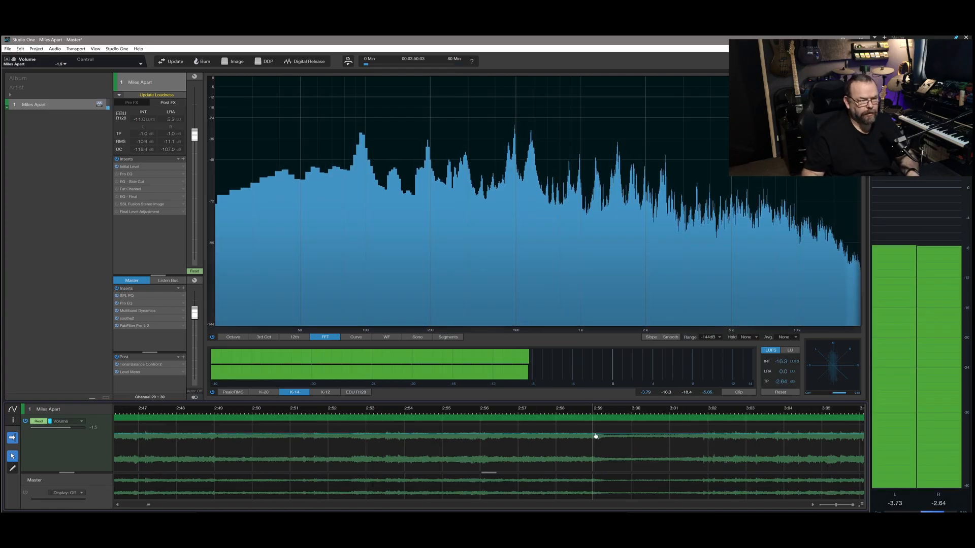
pyautogui.click(695, 408)
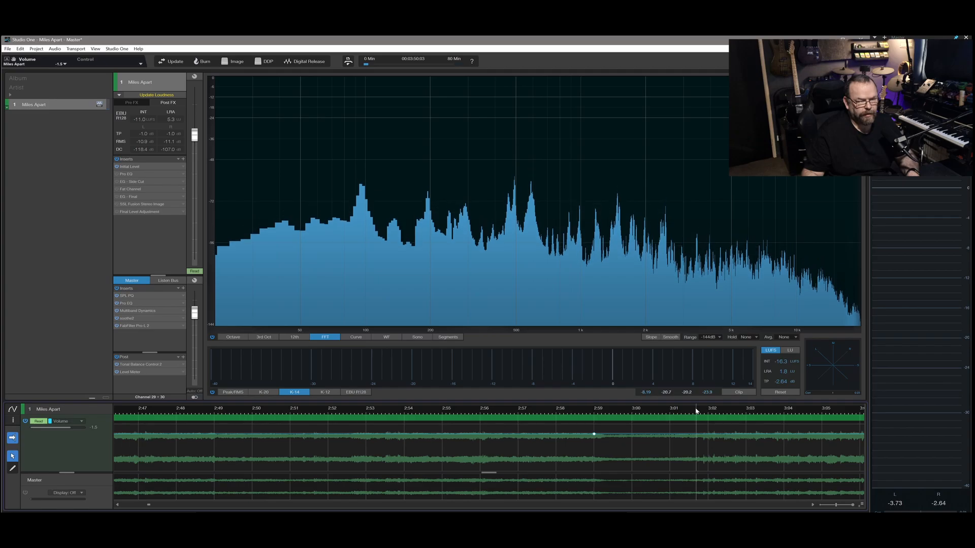
pyautogui.press('space')
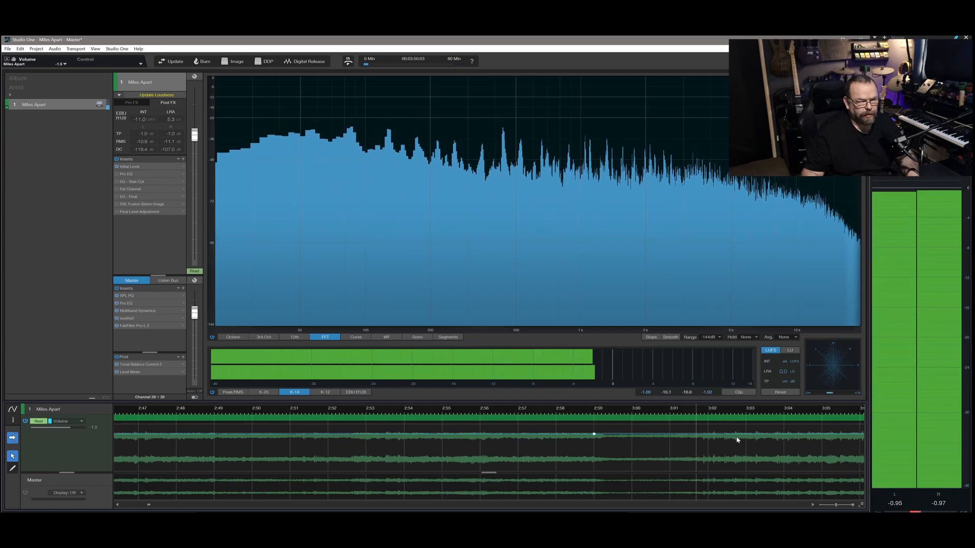
pyautogui.press('space')
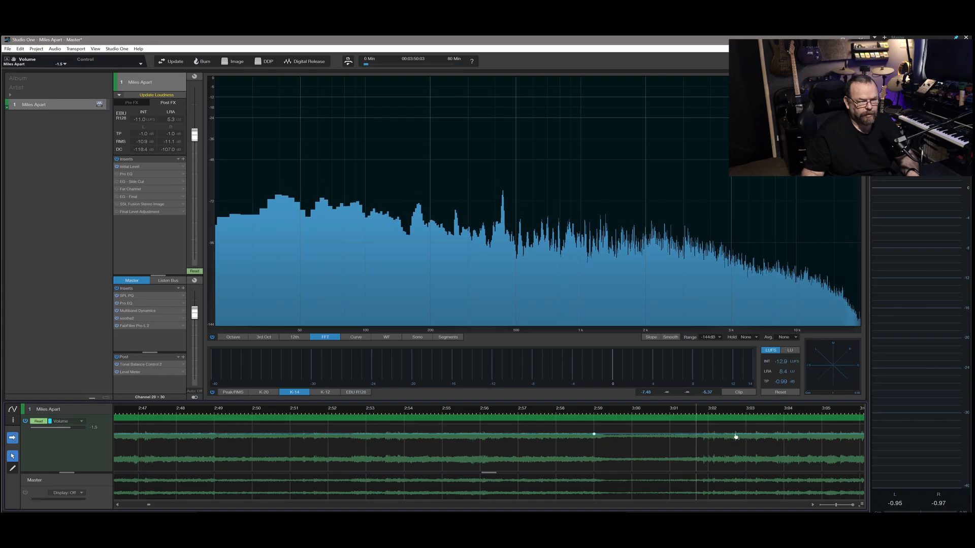
pyautogui.rightClick(736, 436)
pyautogui.write('1')
pyautogui.press('Return')
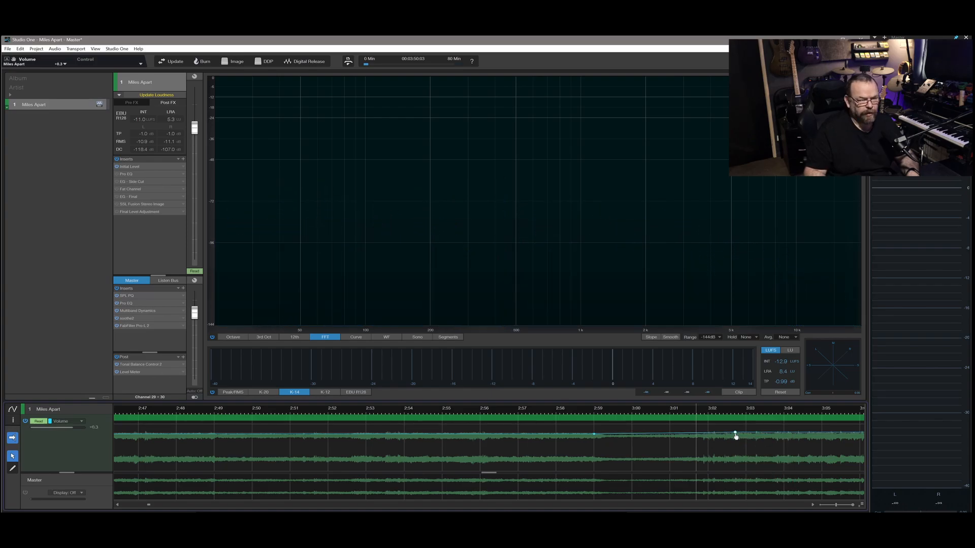
# Step: Listen from about 2:57 to 3:07 to check the volume rise into the final section
pyautogui.click(533, 412)
pyautogui.press('space')
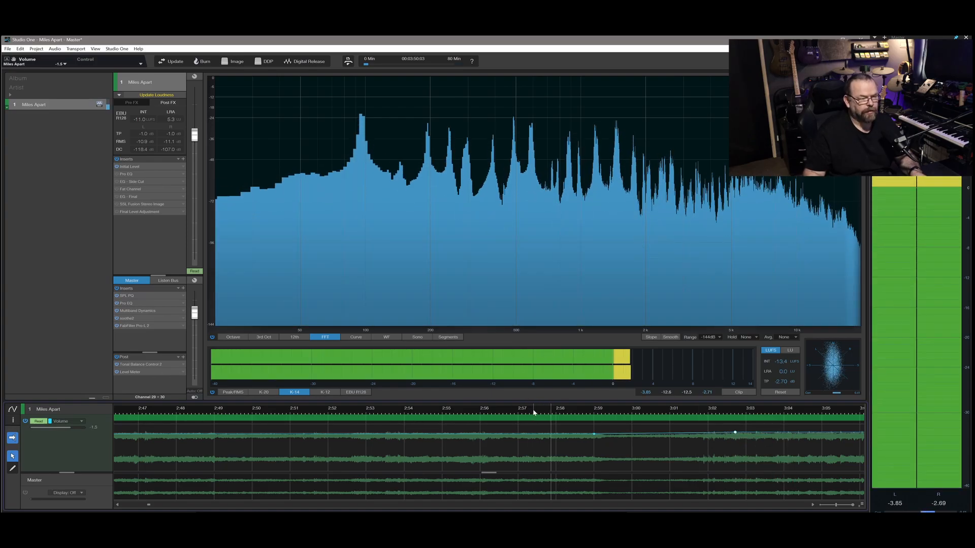
pyautogui.scroll(-4, 533, 412)
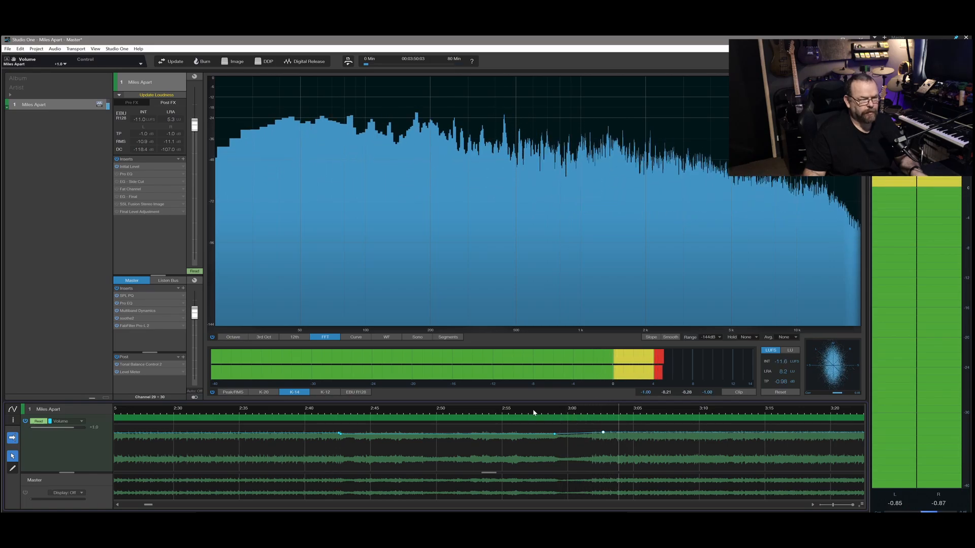
pyautogui.scroll(-3, 592, 422)
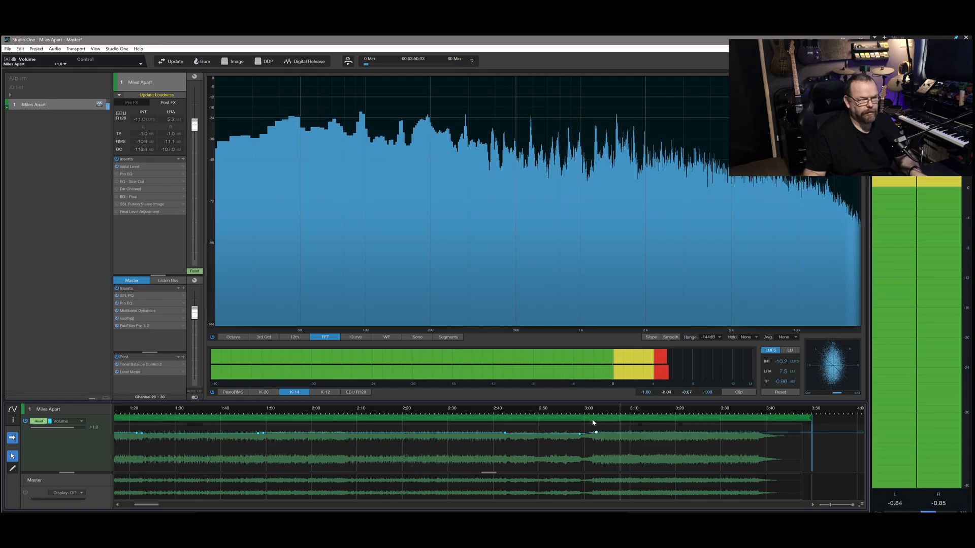
# Step: Add a volume automation point at about 3:00 and set the one at about 3:03 to 0.8 dB
pyautogui.click(588, 433)
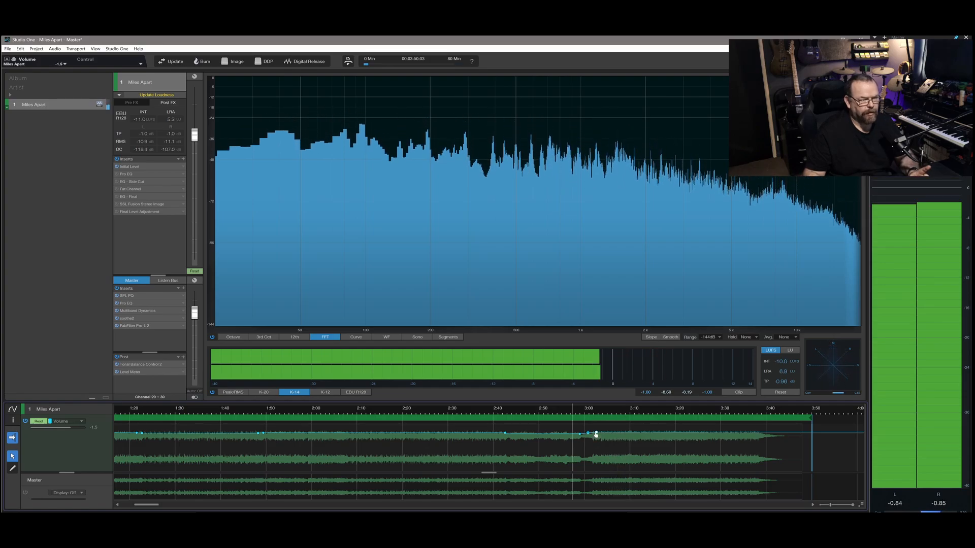
pyautogui.rightClick(596, 433)
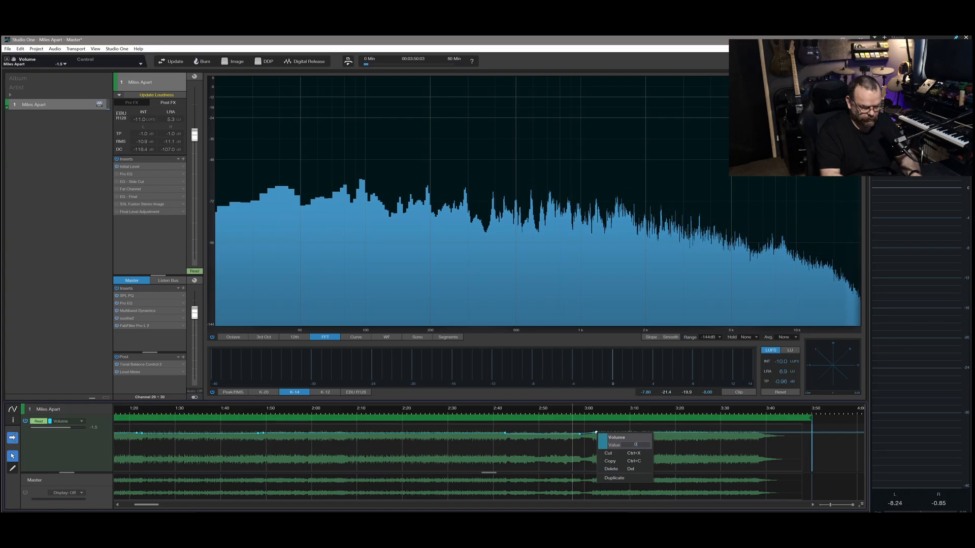
pyautogui.press('Return')
# Step: Replay from about 2:57 into the final section, checking its level after the reshaped volume rise
pyautogui.press('space')
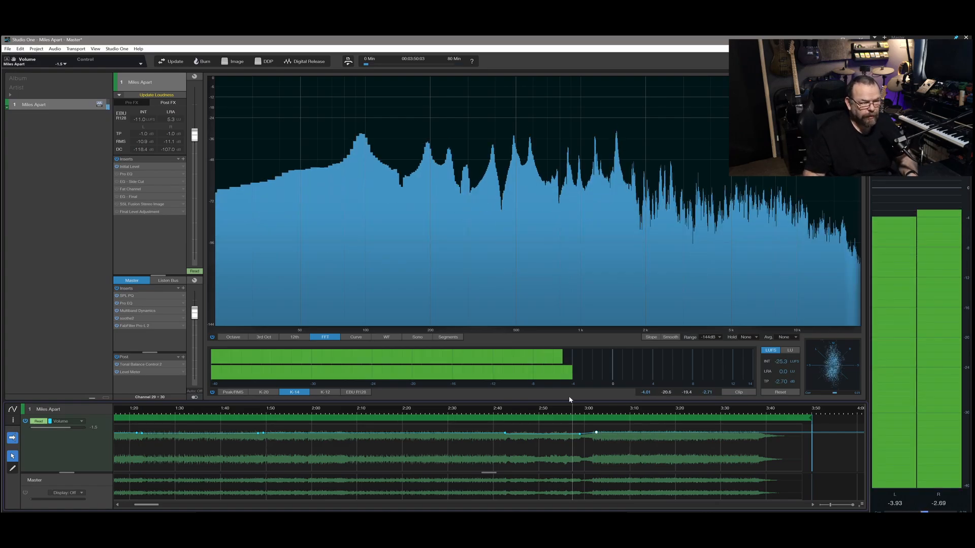
pyautogui.scroll(3, 601, 465)
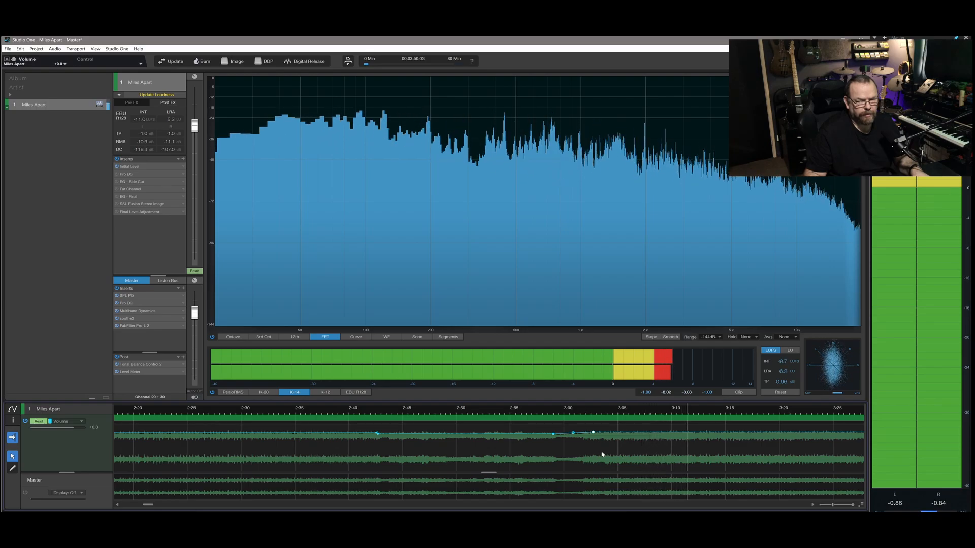
pyautogui.scroll(-3, 604, 451)
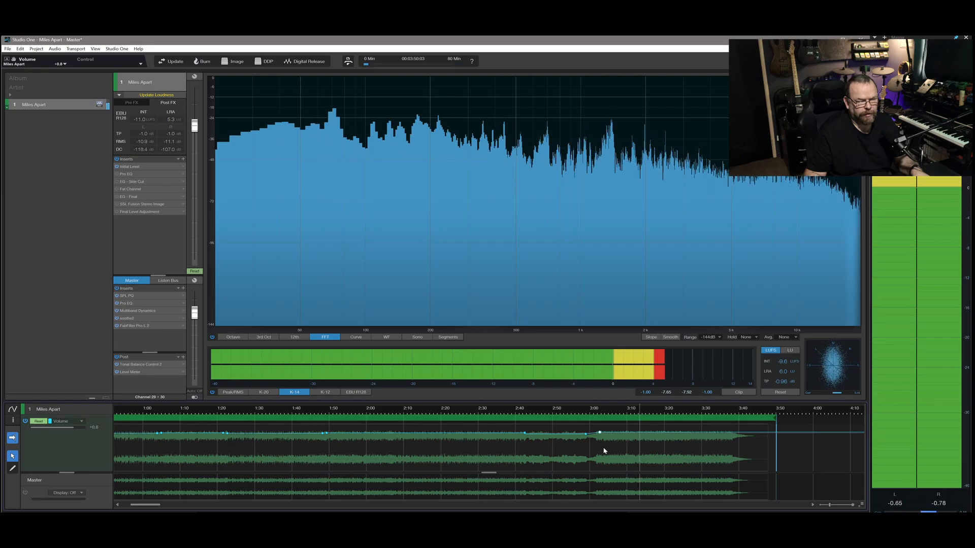
pyautogui.scroll(-2, 604, 451)
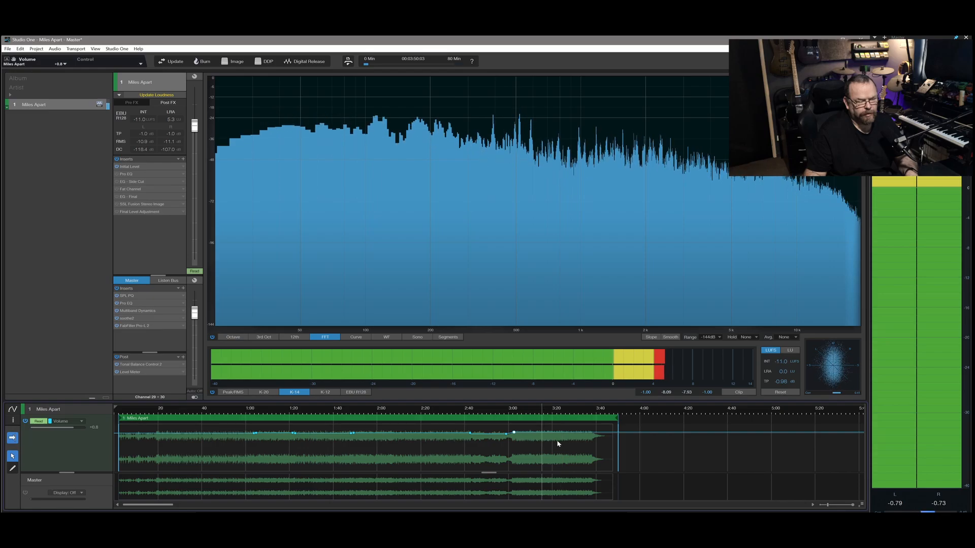
# Step: Add two closely spaced volume automation points at about 3:20, set the second one to 0.5 dB, and restart playback
pyautogui.press('space')
pyautogui.scroll(5, 557, 444)
pyautogui.press('space')
pyautogui.scroll(2, 487, 443)
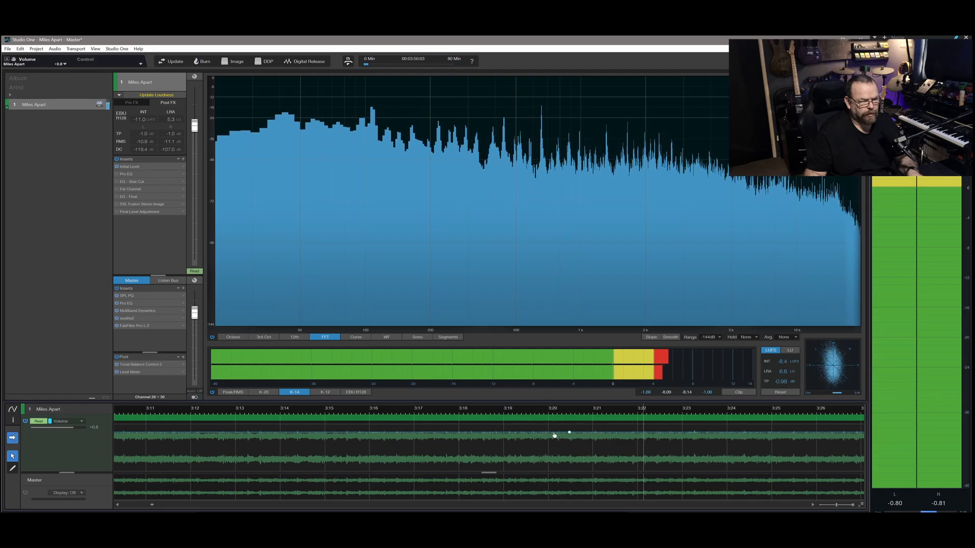
pyautogui.press('space')
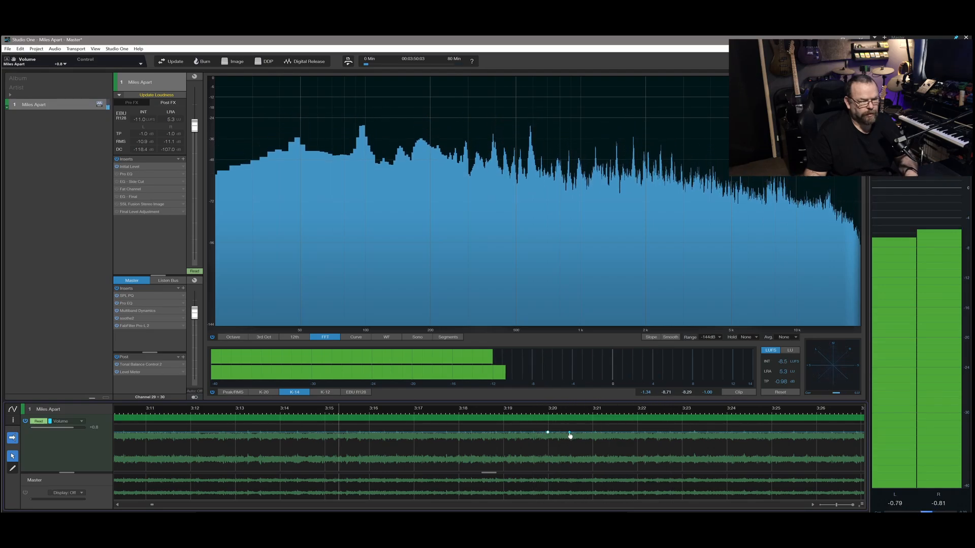
pyautogui.rightClick(569, 434)
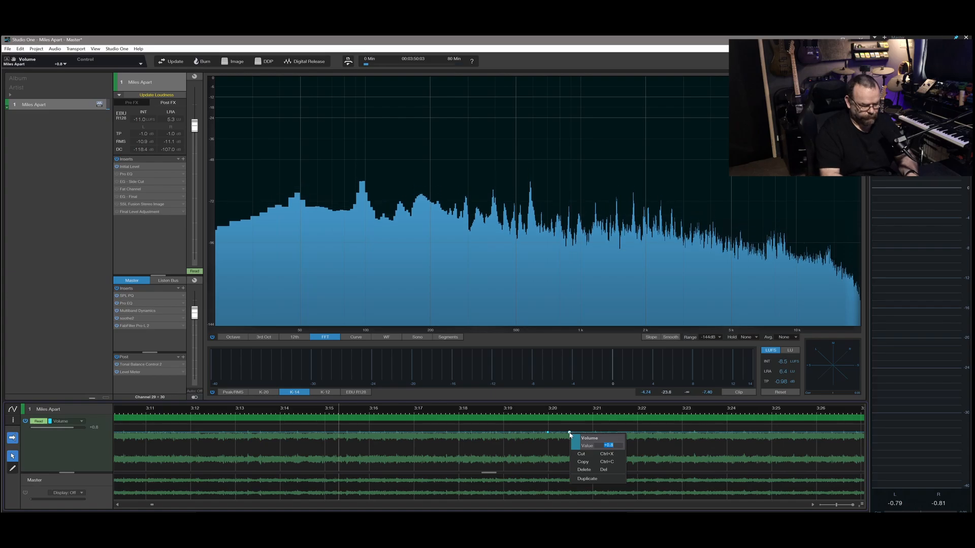
pyautogui.write('0.5')
pyautogui.press('Return')
pyautogui.press('space')
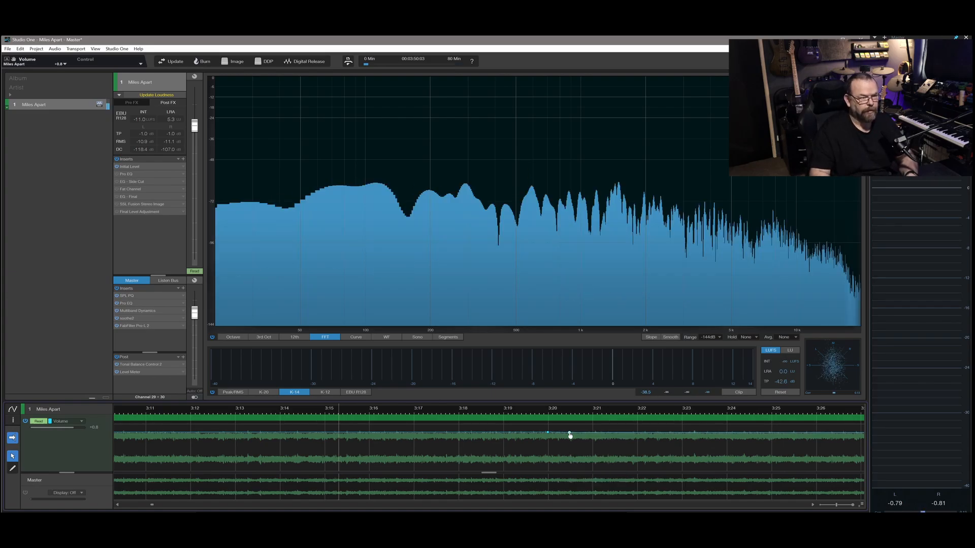
# Step: Listen through about 3:32 to check the level around the volume automation points at about 3:20
pyautogui.scroll(-3, 561, 437)
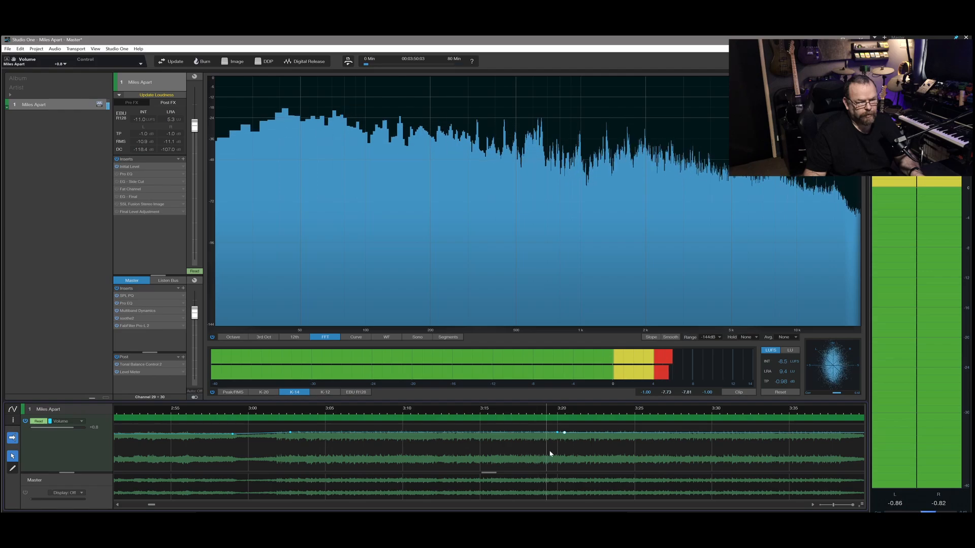
pyautogui.moveTo(549, 451); pyautogui.dragTo(532, 452)
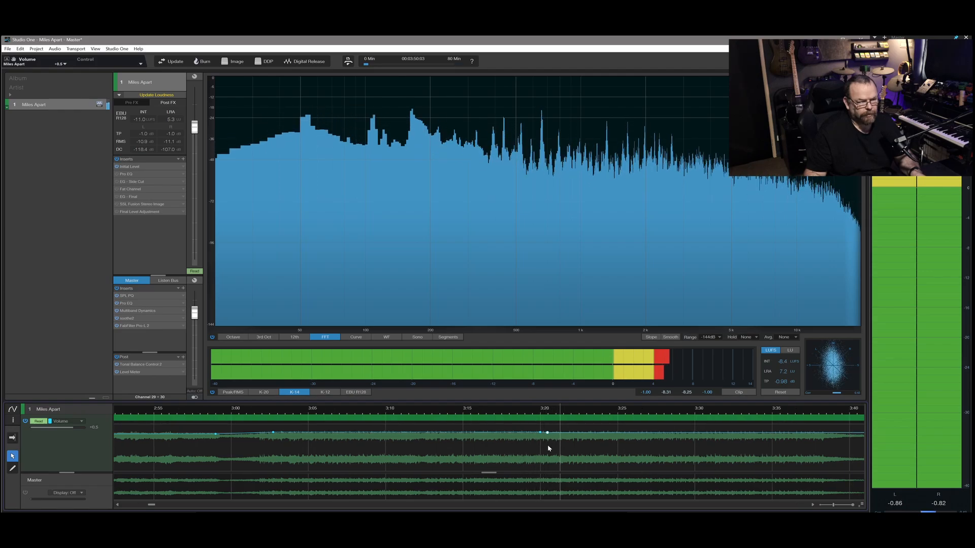
pyautogui.scroll(-3, 548, 448)
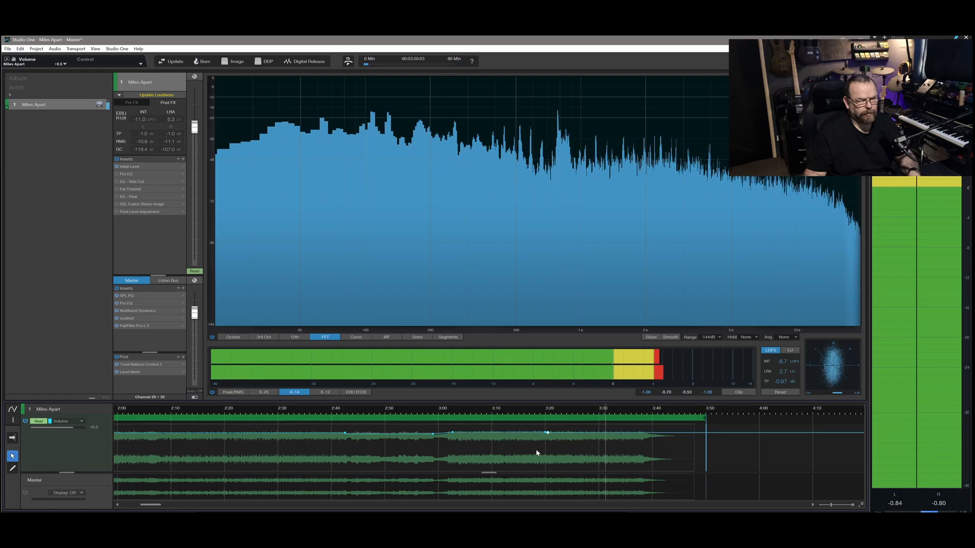
pyautogui.press('space')
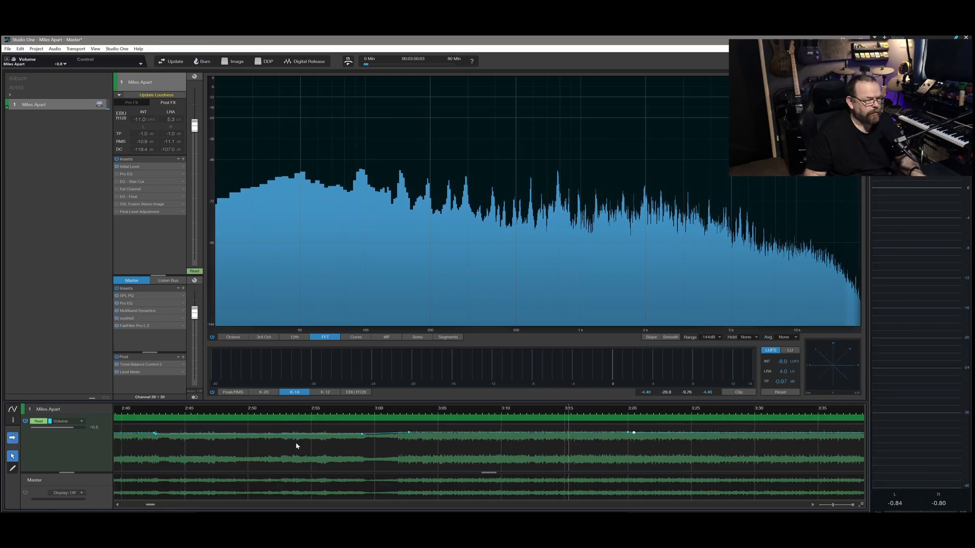
# Step: Set the volume automation point at about 3:03 to 0.5 dB and replay from about 3:01 to check the rise
pyautogui.rightClick(409, 434)
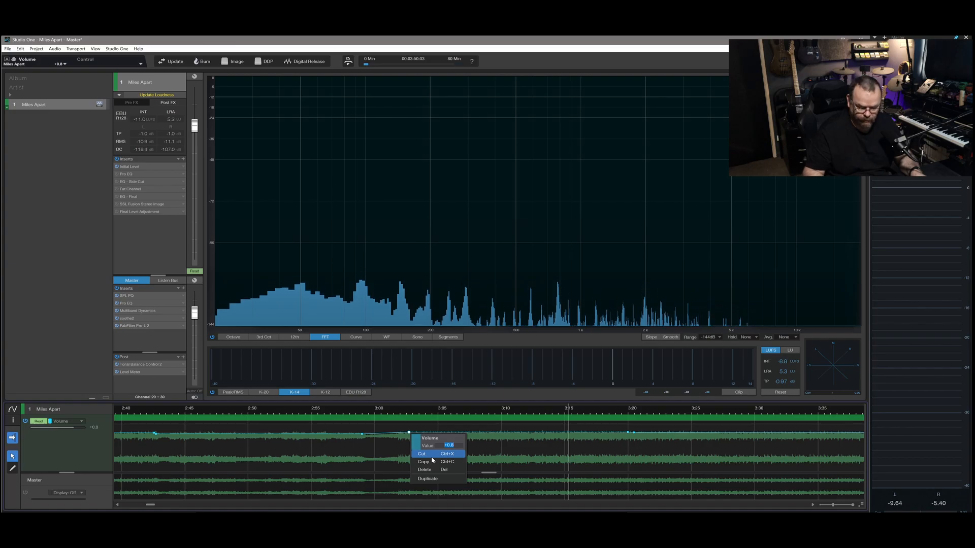
pyautogui.press('Escape')
pyautogui.rightClick(627, 434)
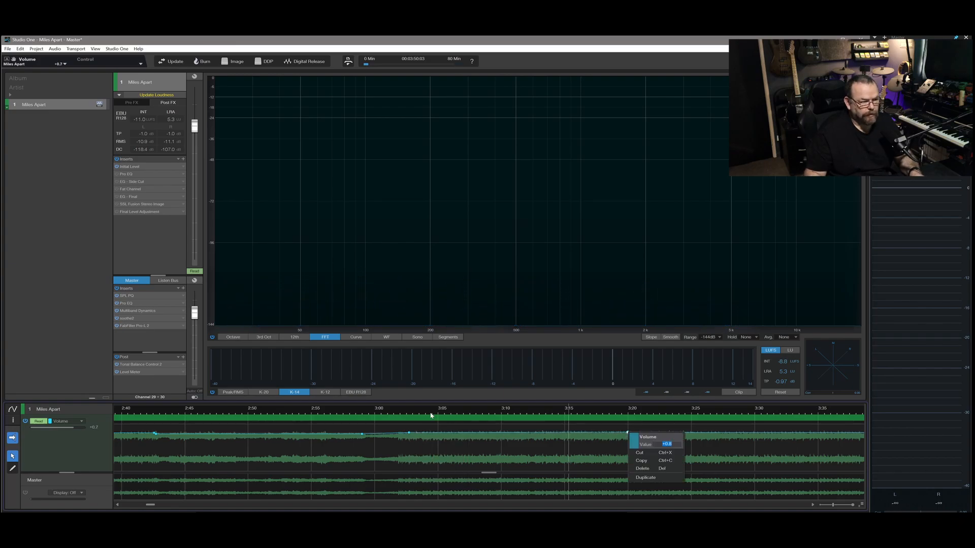
pyautogui.click(387, 412)
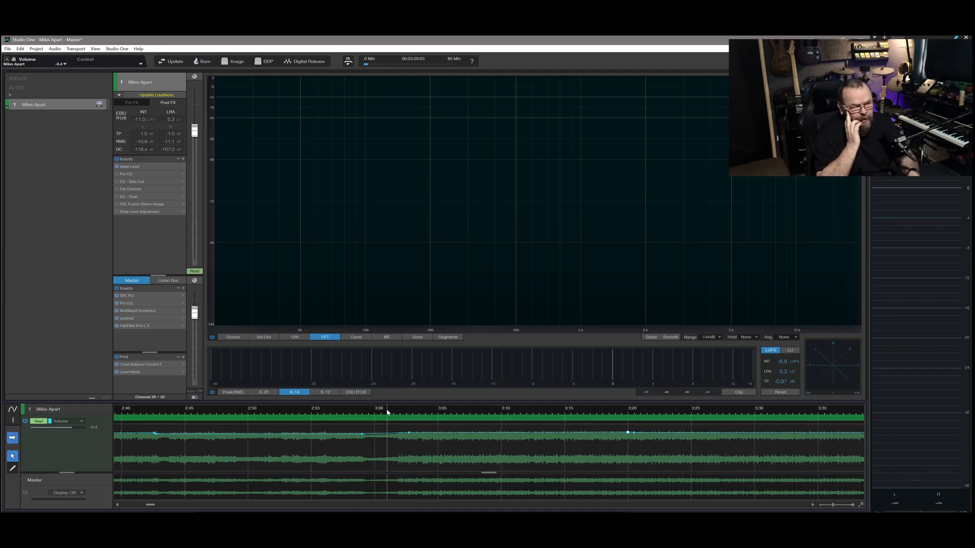
pyautogui.press('space')
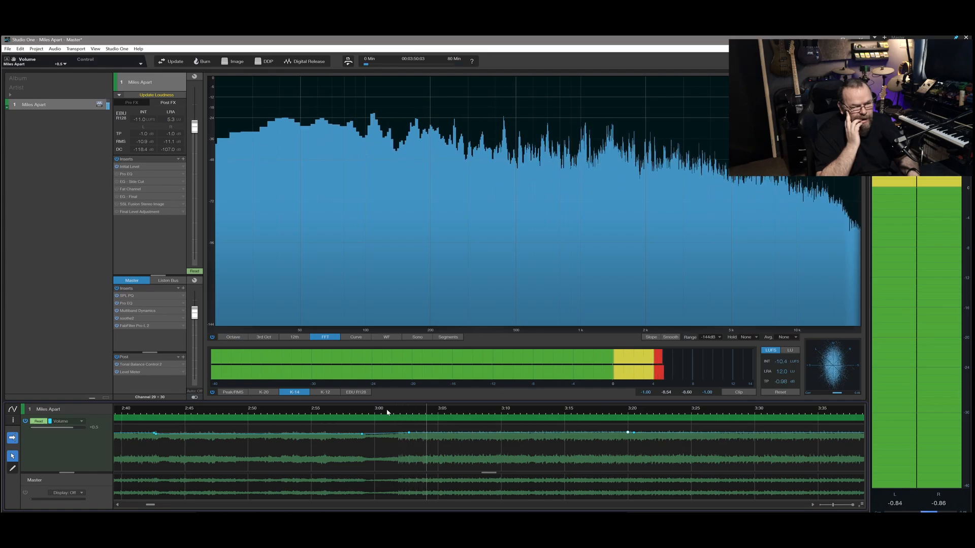
pyautogui.press('space')
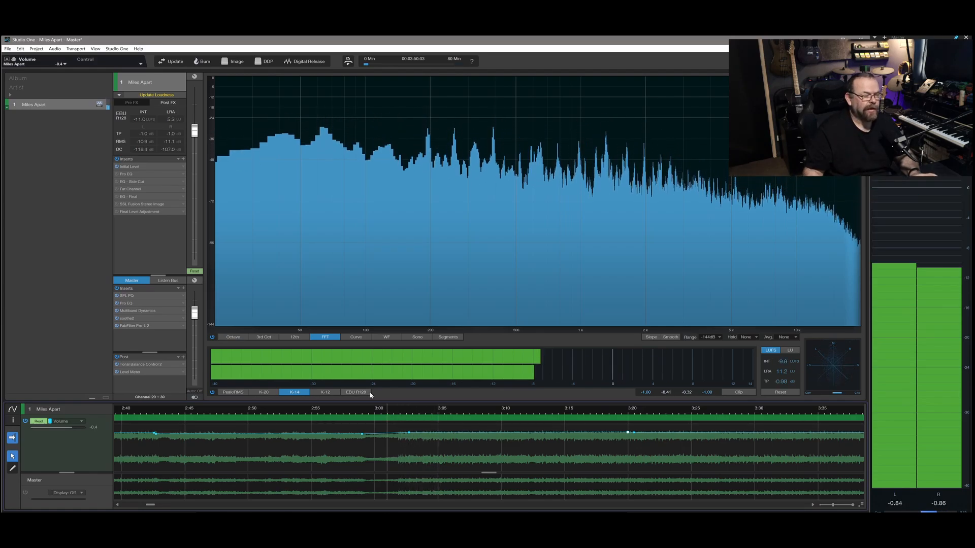
# Step: Set the volume automation point at about 3:03 to 0 dB and adjust the pair at about 3:20, the second one to 0.3 dB
pyautogui.rightClick(409, 433)
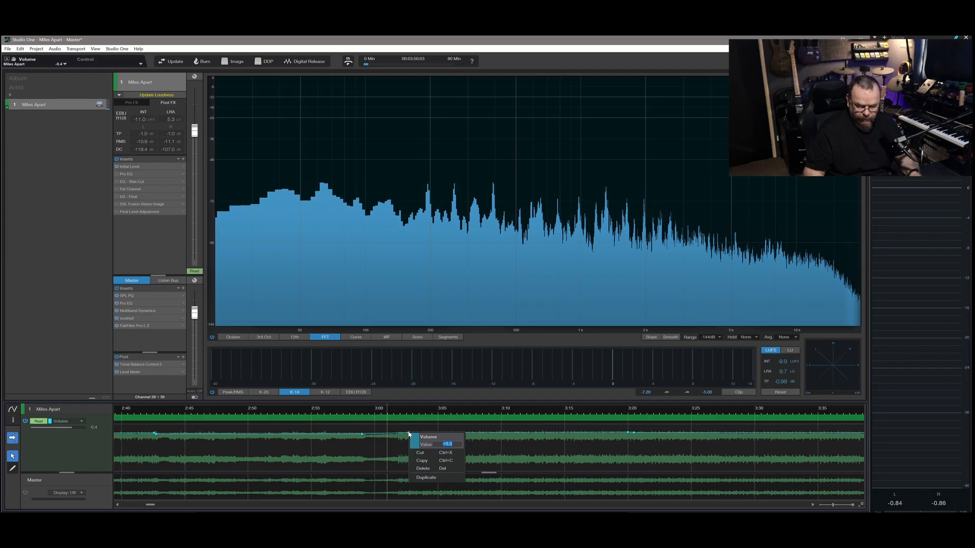
pyautogui.write('0')
pyautogui.press('Return')
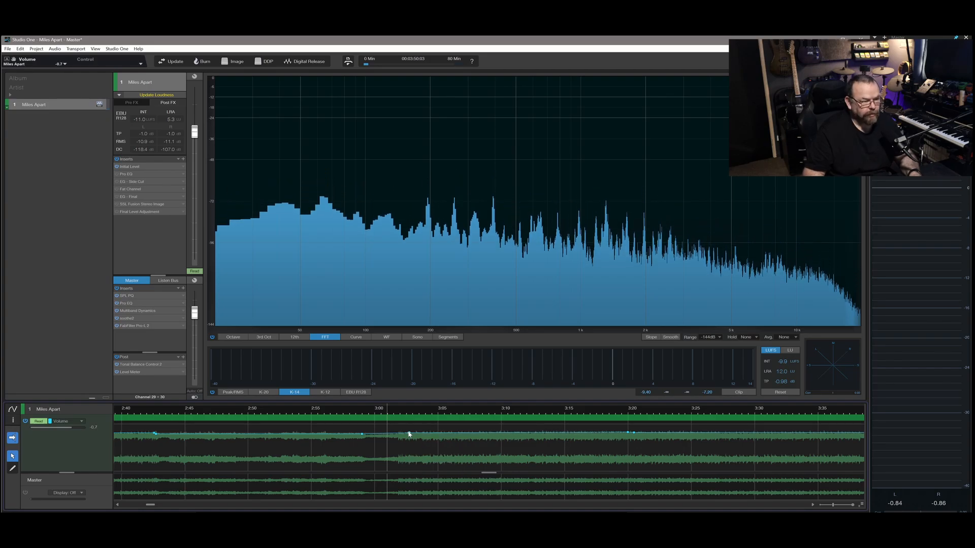
pyautogui.rightClick(628, 434)
pyautogui.write('0.')
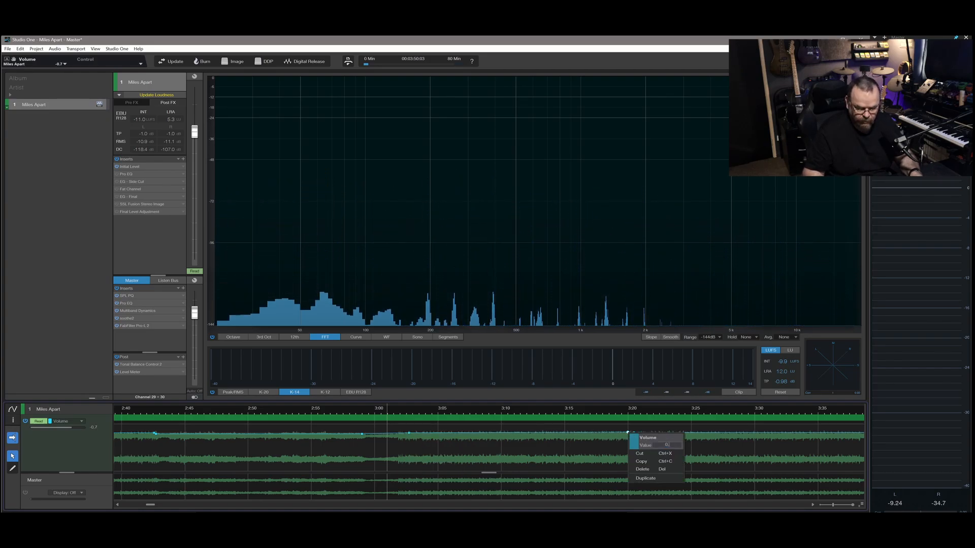
pyautogui.press('Return')
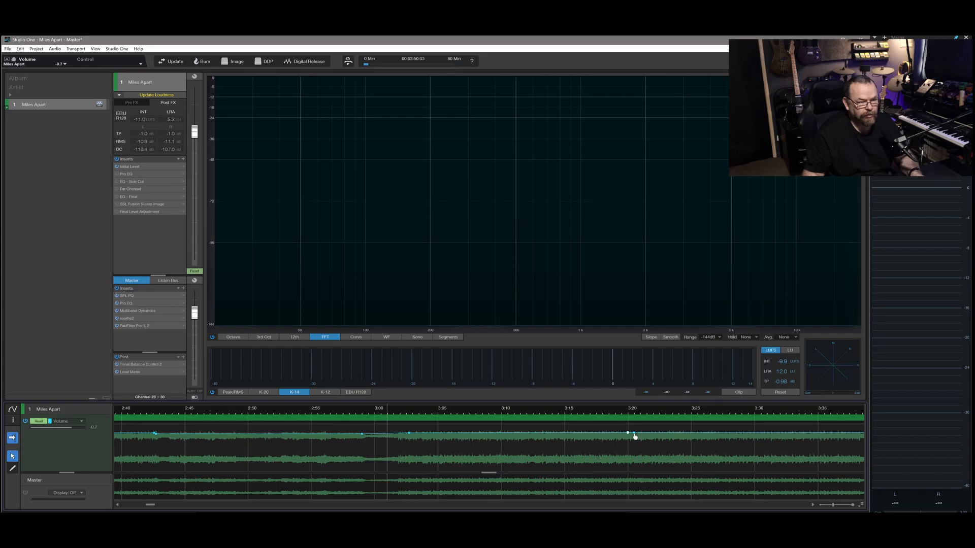
pyautogui.rightClick(634, 434)
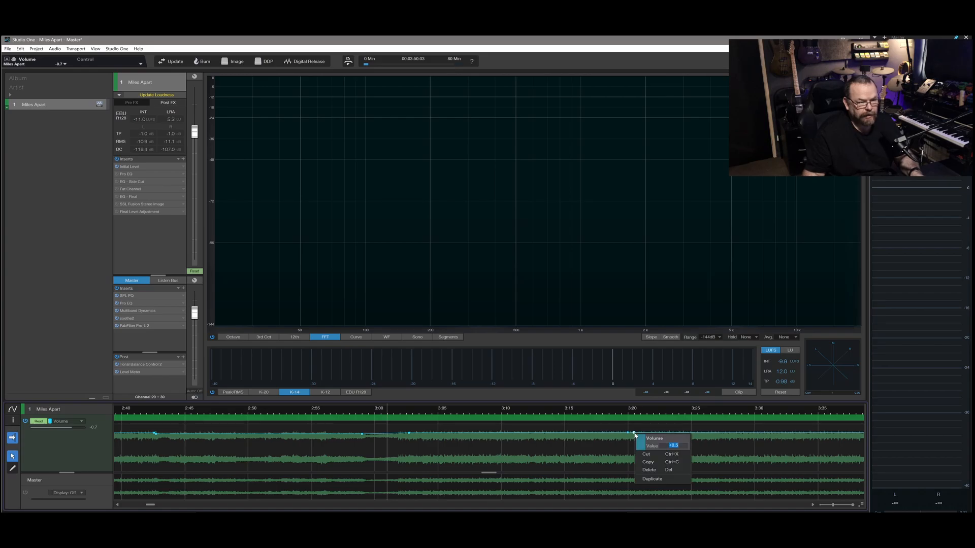
pyautogui.press('Return')
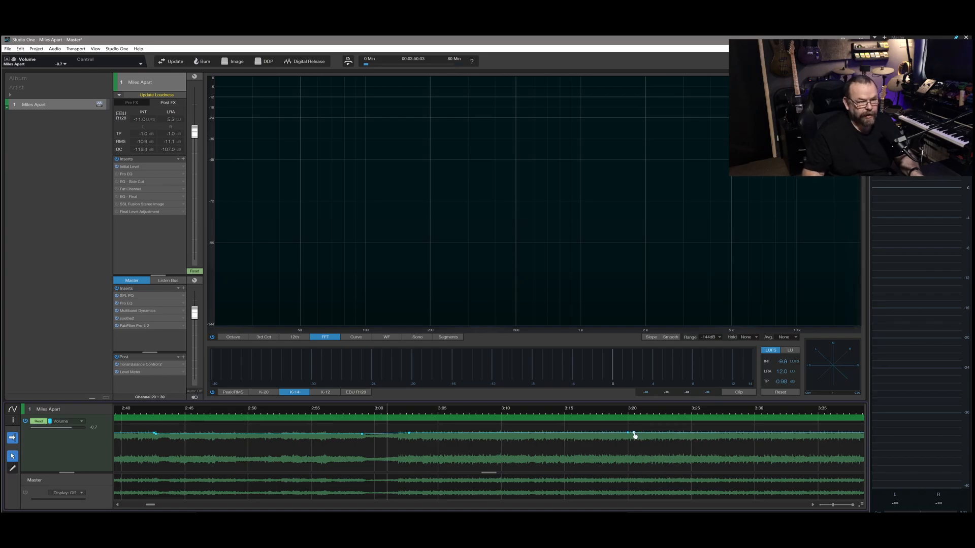
# Step: Listen from about 2:41 to check the volume drop into the quieter section
pyautogui.scroll(-5, 628, 440)
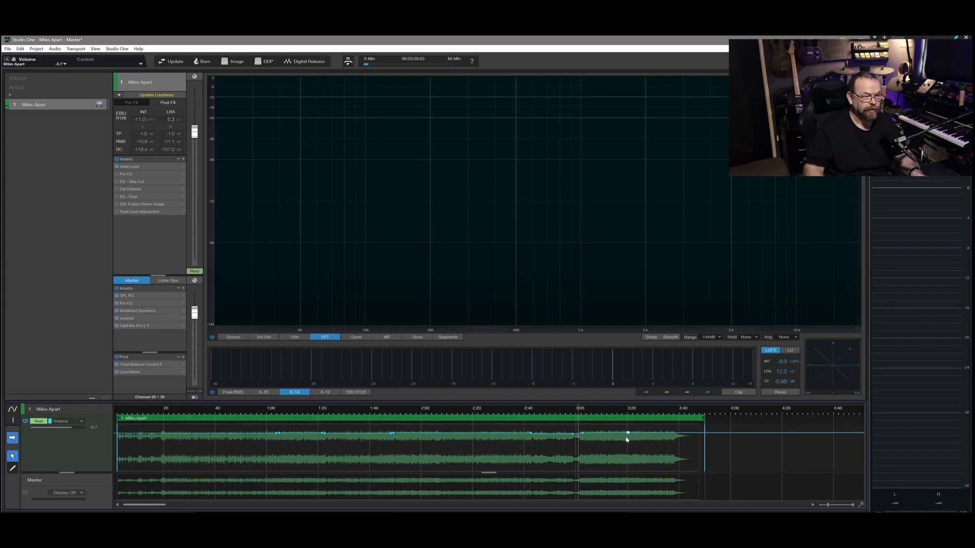
pyautogui.scroll(5, 627, 440)
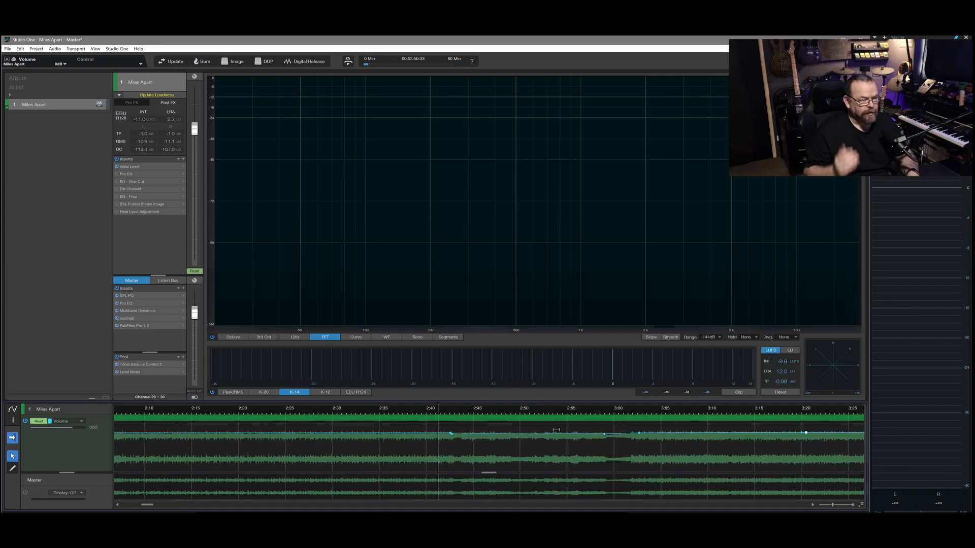
pyautogui.press('space')
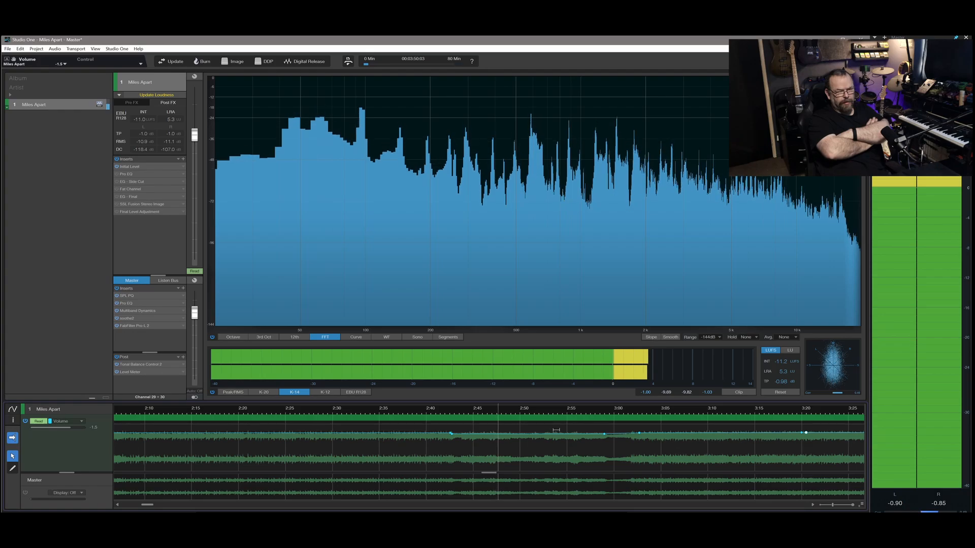
pyautogui.press('space')
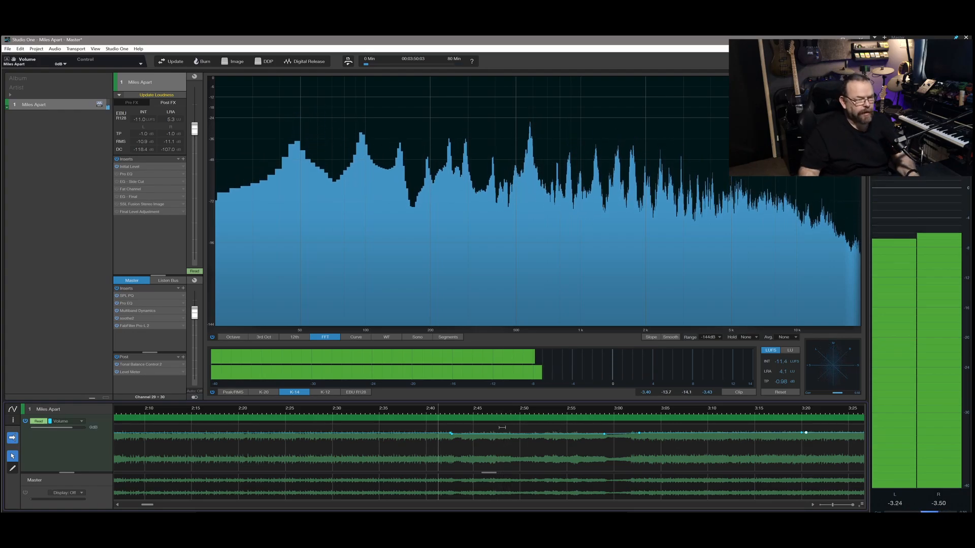
# Step: Set the volume automation point at about 2:42 to -2 dB
pyautogui.rightClick(451, 434)
pyautogui.write('-2')
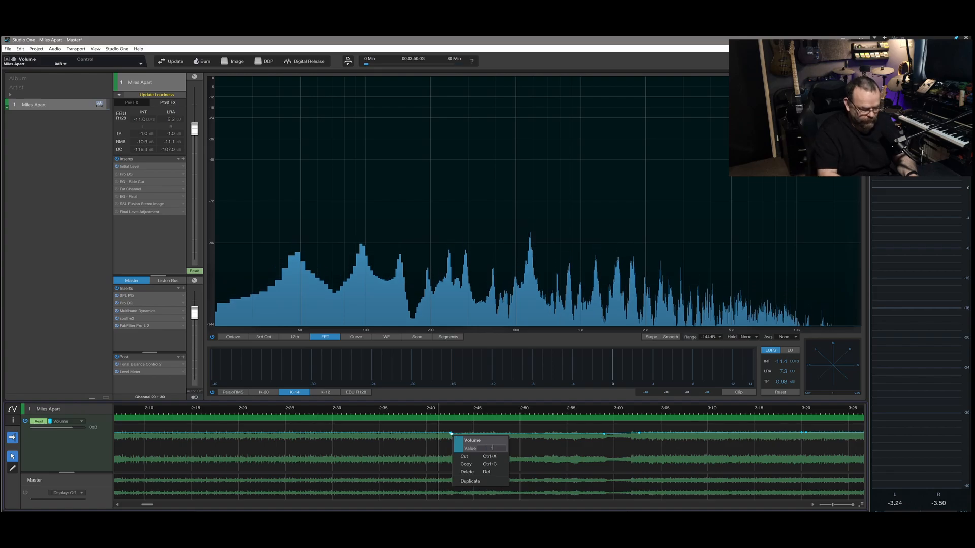
pyautogui.press('Return')
# Step: Replay from about 2:41 to about 3:30, checking the level transitions through the quieter section into the final section
pyautogui.press('space')
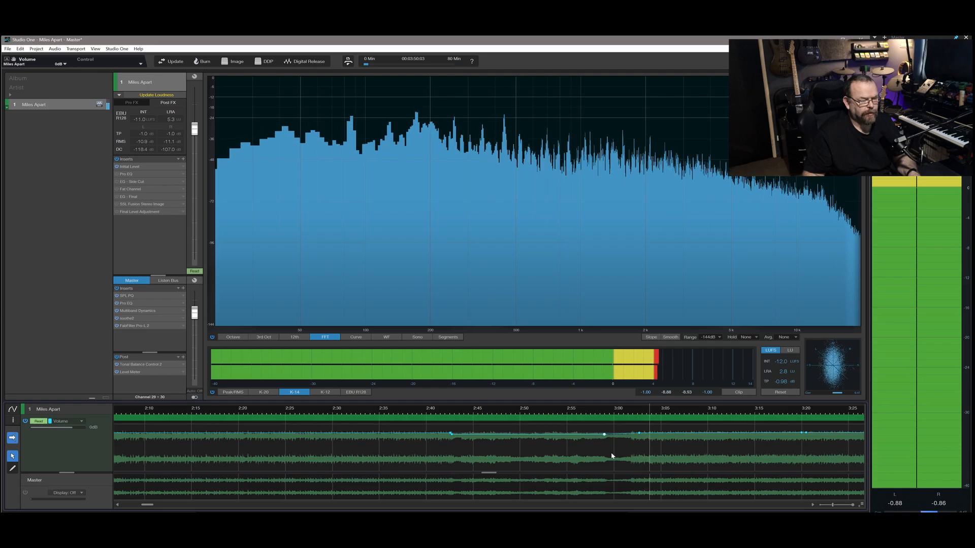
pyautogui.scroll(-3, 612, 455)
pyautogui.scroll(-3, 605, 455)
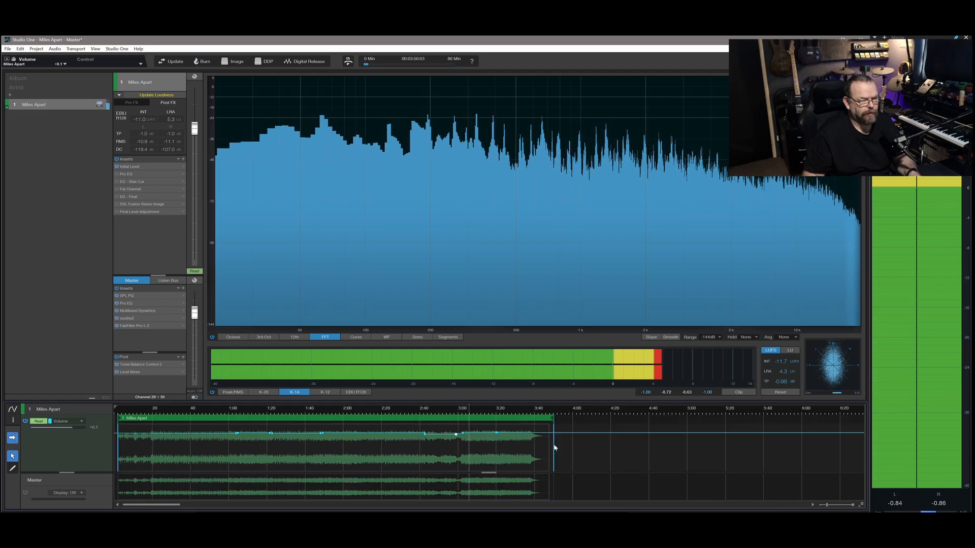
pyautogui.scroll(2, 513, 441)
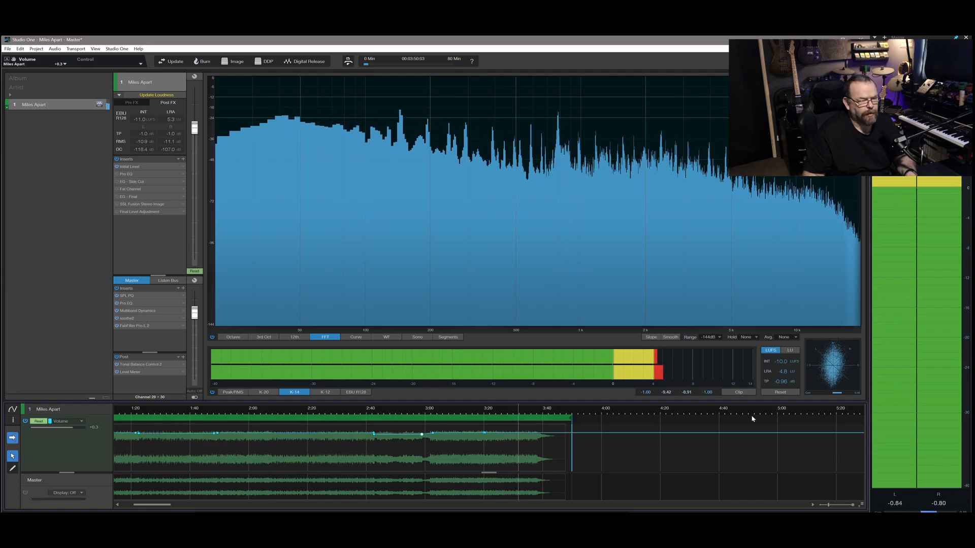
pyautogui.press('space')
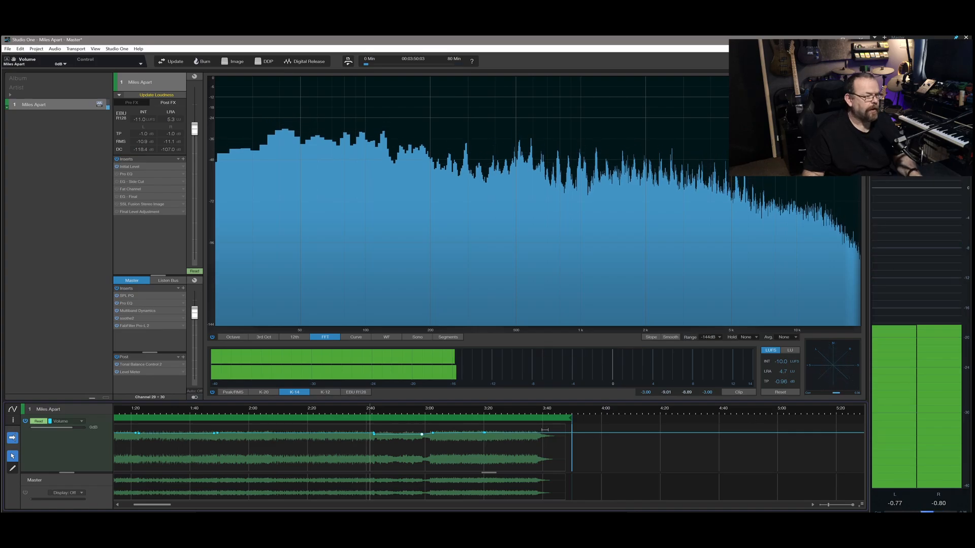
# Step: Save the project and hide the automation lanes of the Miles Apart track
pyautogui.scroll(-5, 545, 430)
pyautogui.click(14, 409)
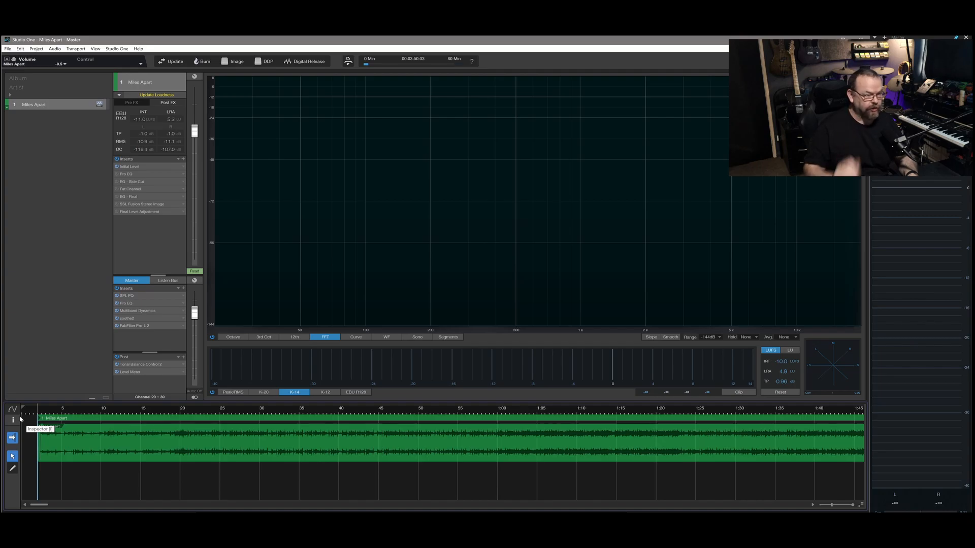
# Step: Listen to the song's opening from the start several times to judge the balance of the intro
pyautogui.press('space')
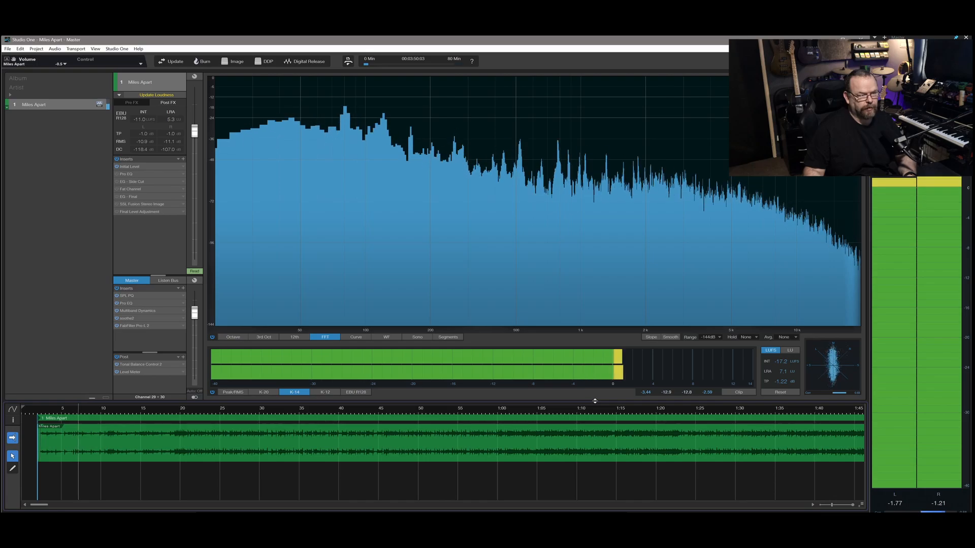
pyautogui.press('space')
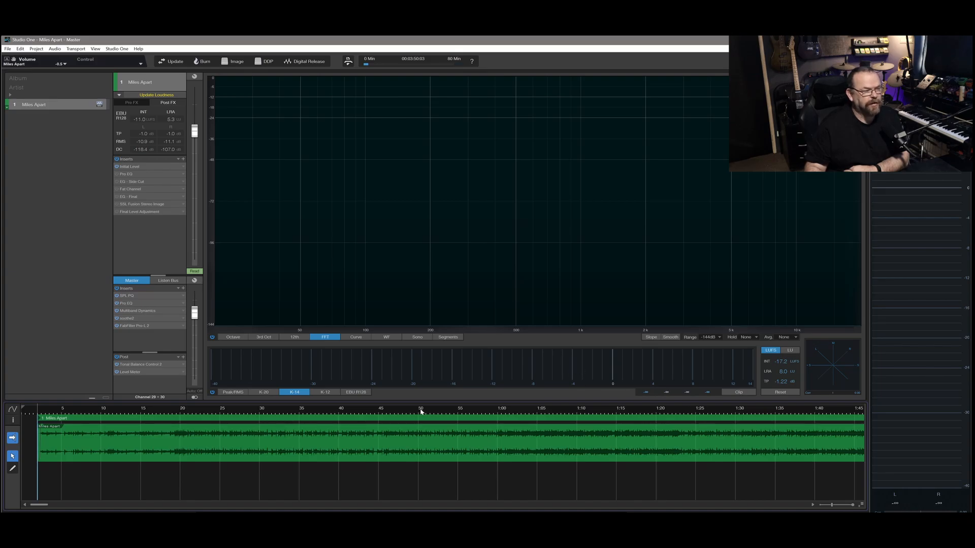
pyautogui.press('space')
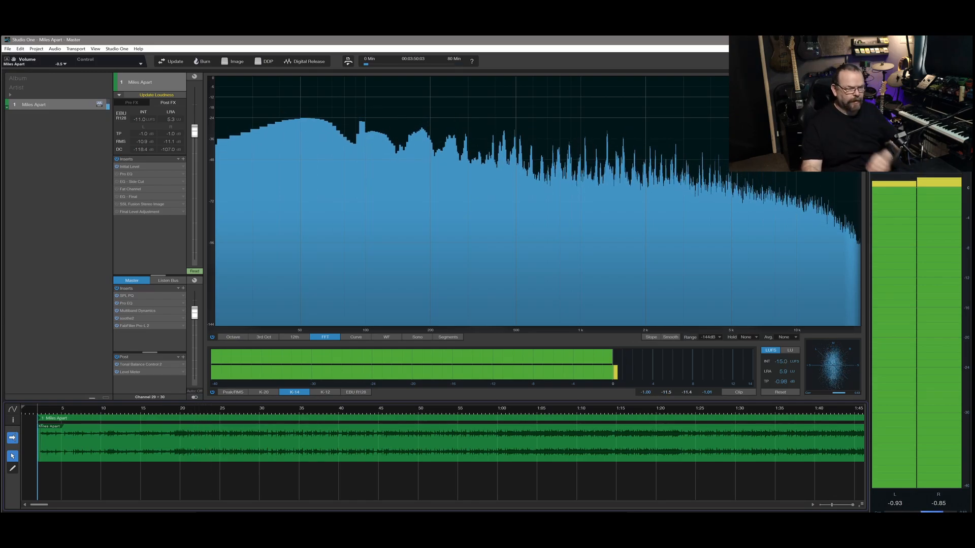
pyautogui.click(43, 412)
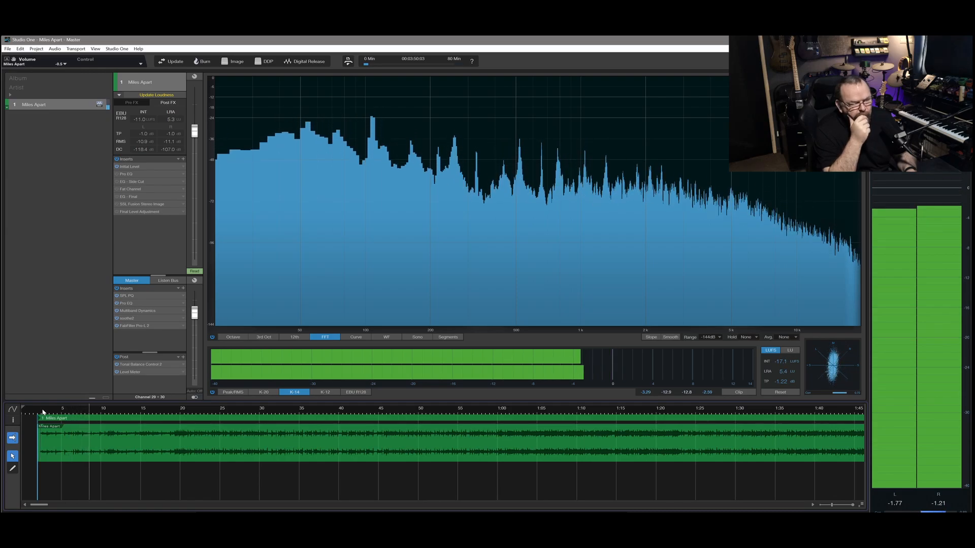
pyautogui.press('space')
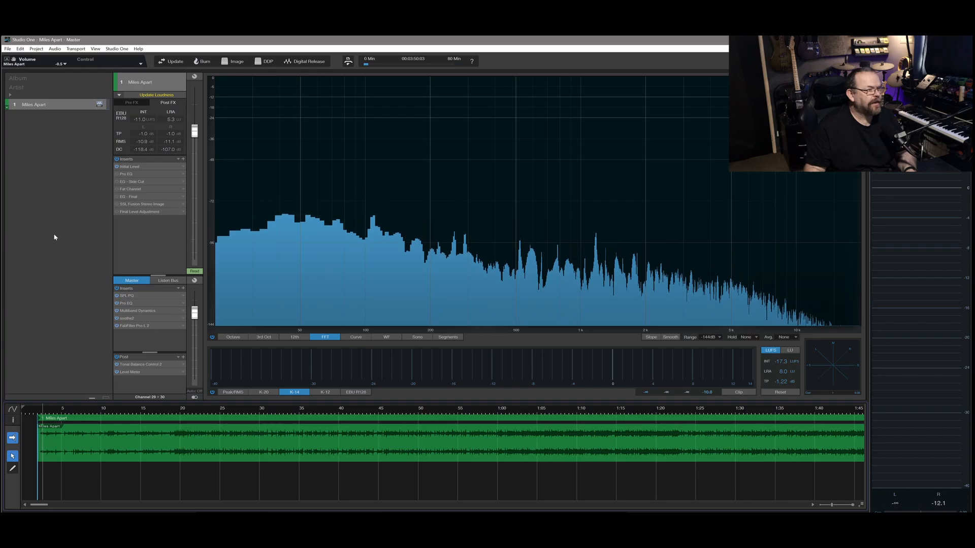
# Step: Insert Ozone 9 Master Rebalance on the track directly after Initial Level and lower its Drums focus gain to -6.1 dB
pyautogui.click(183, 159)
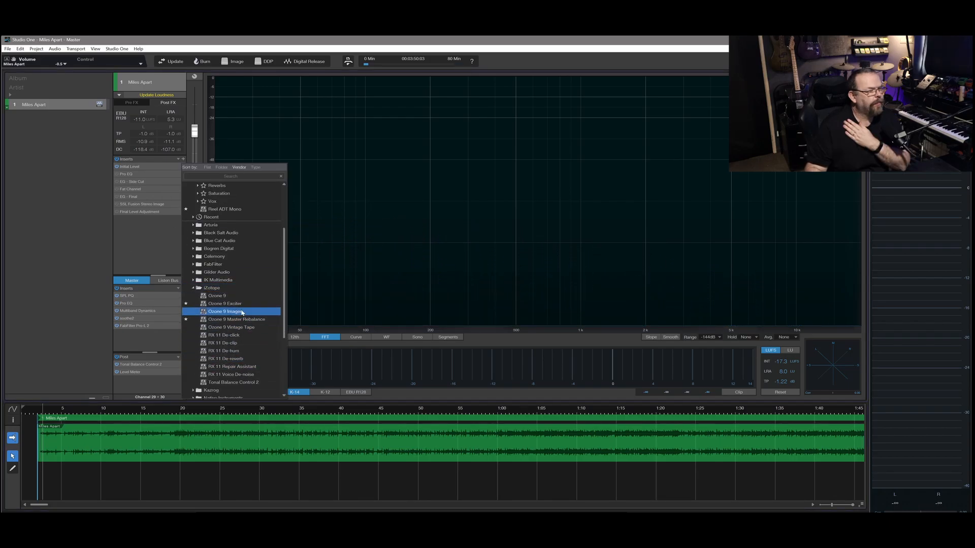
pyautogui.click(240, 319)
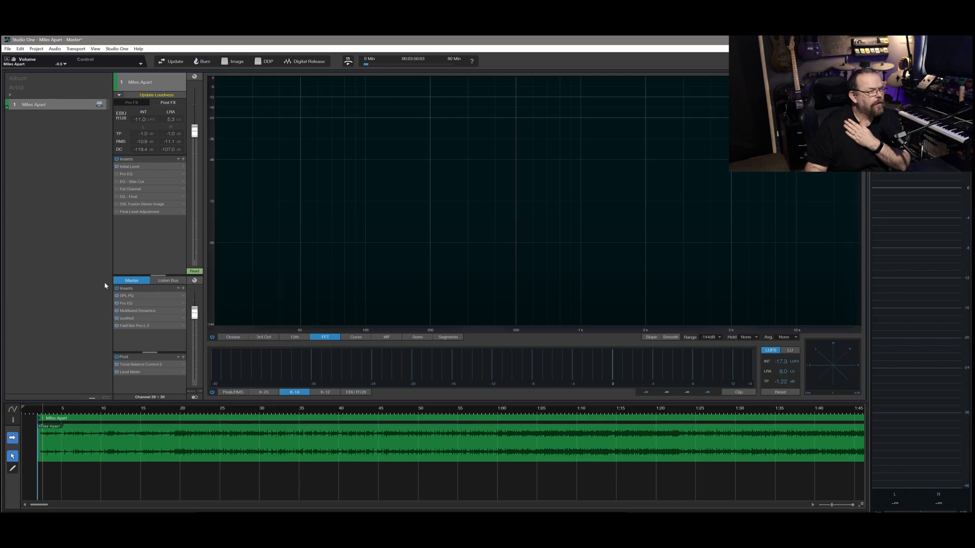
pyautogui.moveTo(137, 221); pyautogui.dragTo(137, 174)
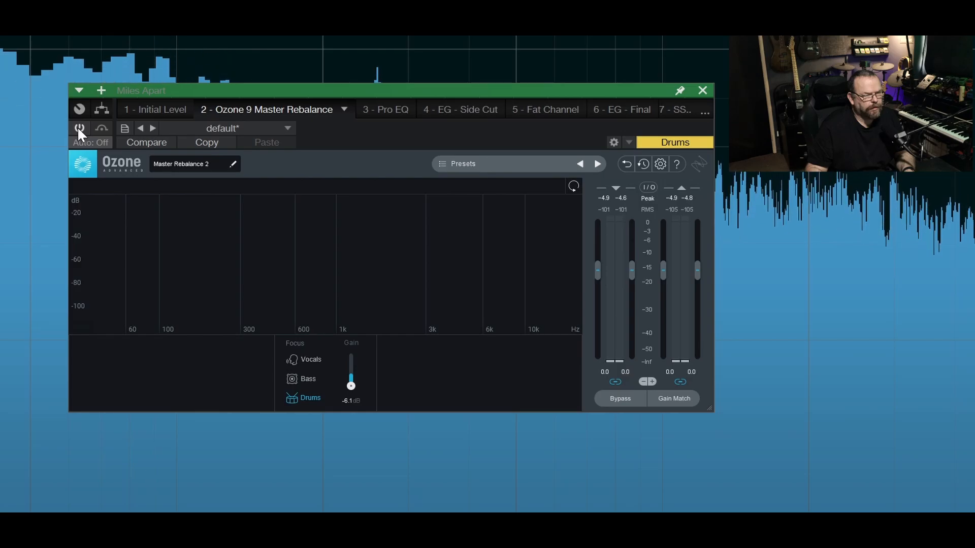
# Step: Show the MRB: Gain automation and hold it at -4.00 until about 19.4 s, ramping up to 0.00 at about 20.5 s
pyautogui.click(79, 128)
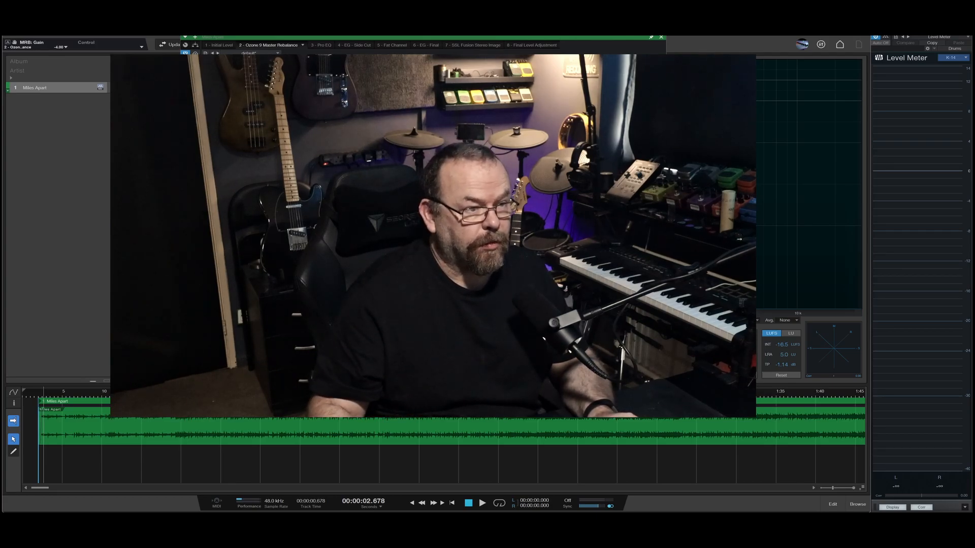
pyautogui.press('a')
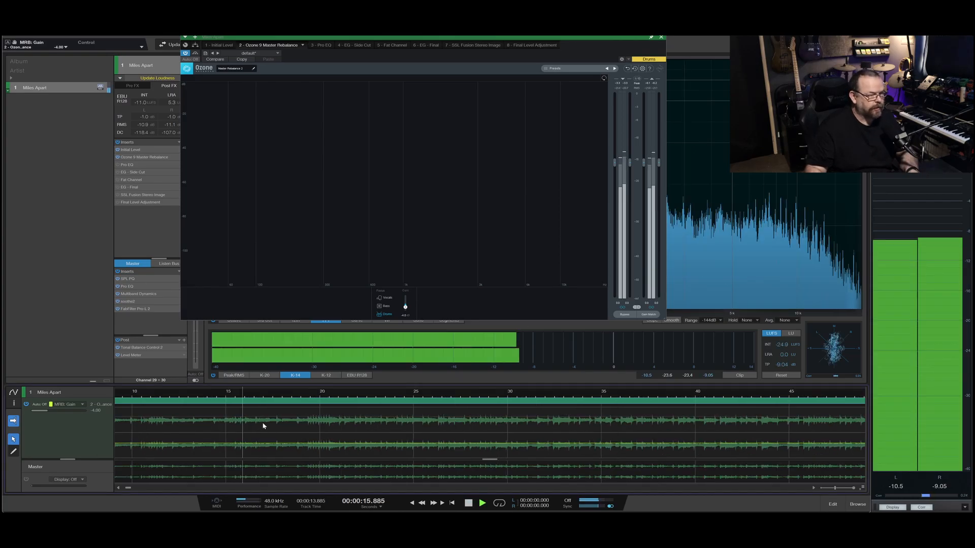
pyautogui.scroll(5, 313, 442)
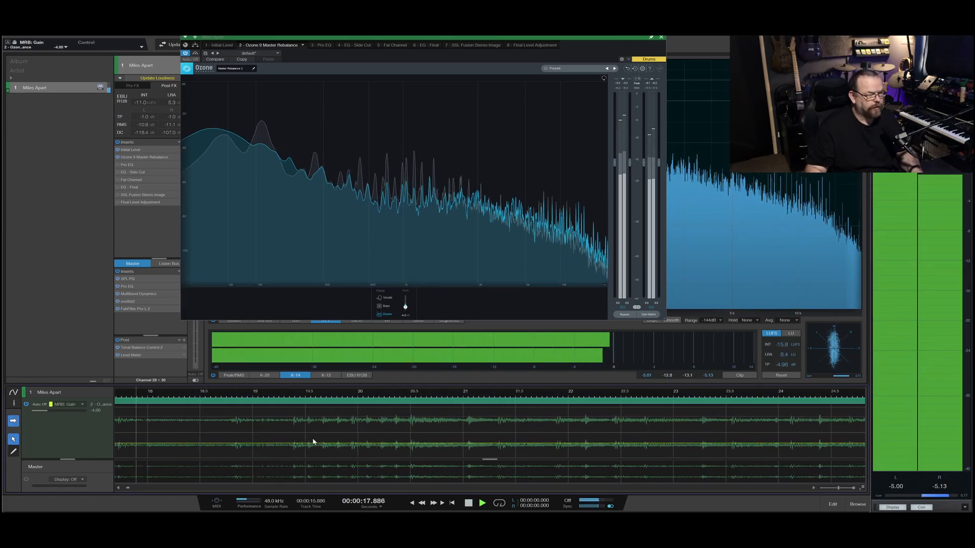
pyautogui.press('space')
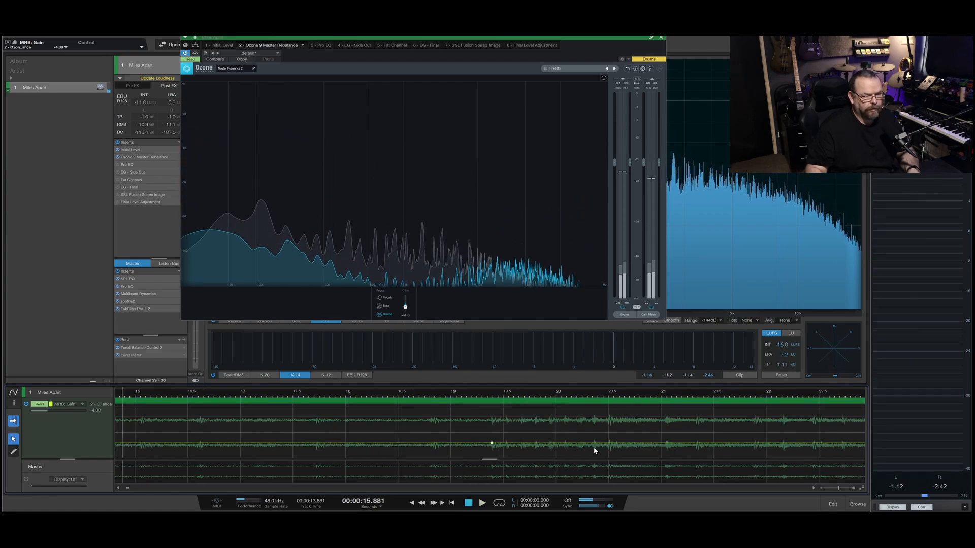
pyautogui.rightClick(609, 444)
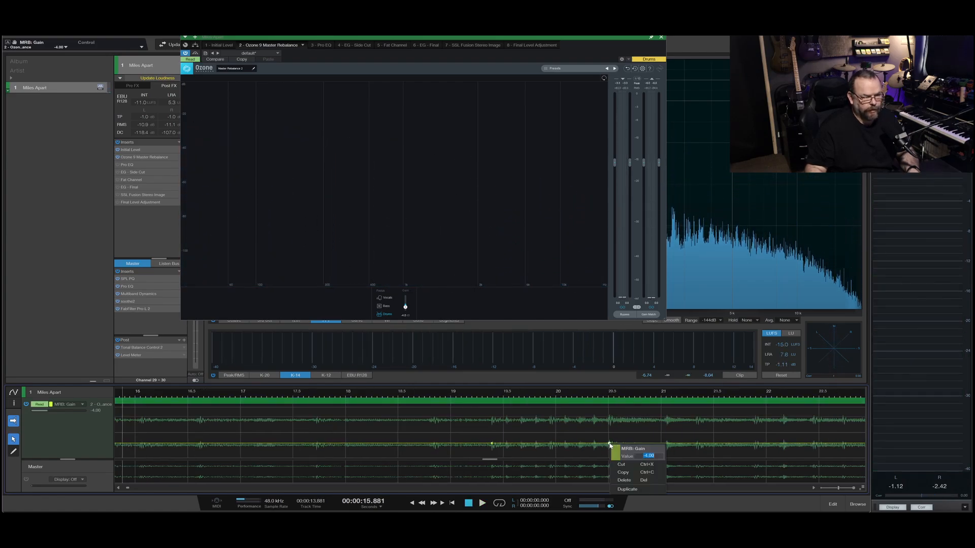
pyautogui.press('Return')
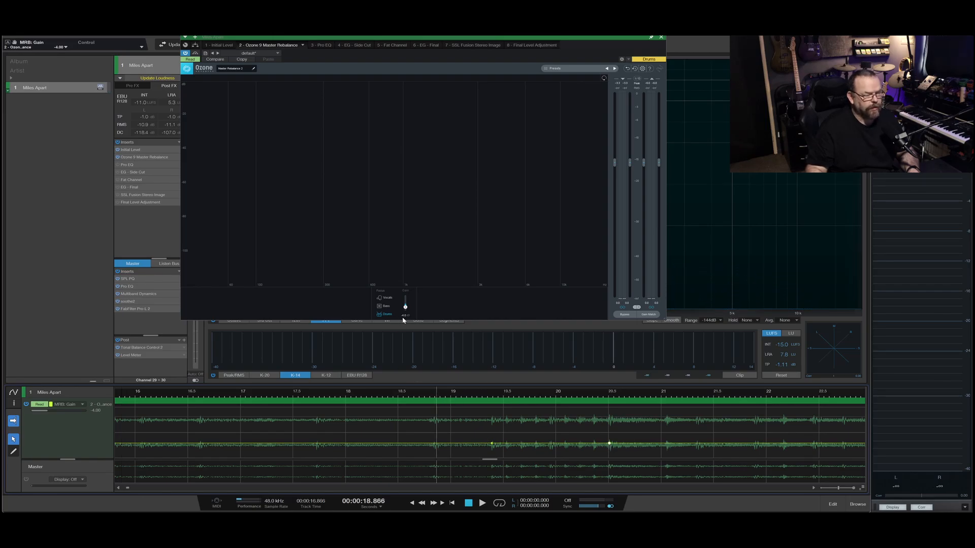
pyautogui.press('space')
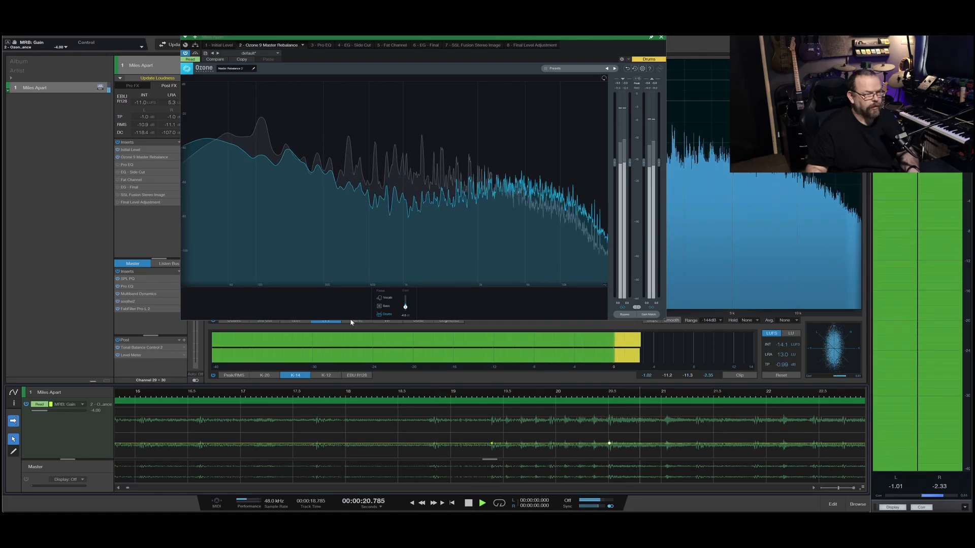
pyautogui.press('space')
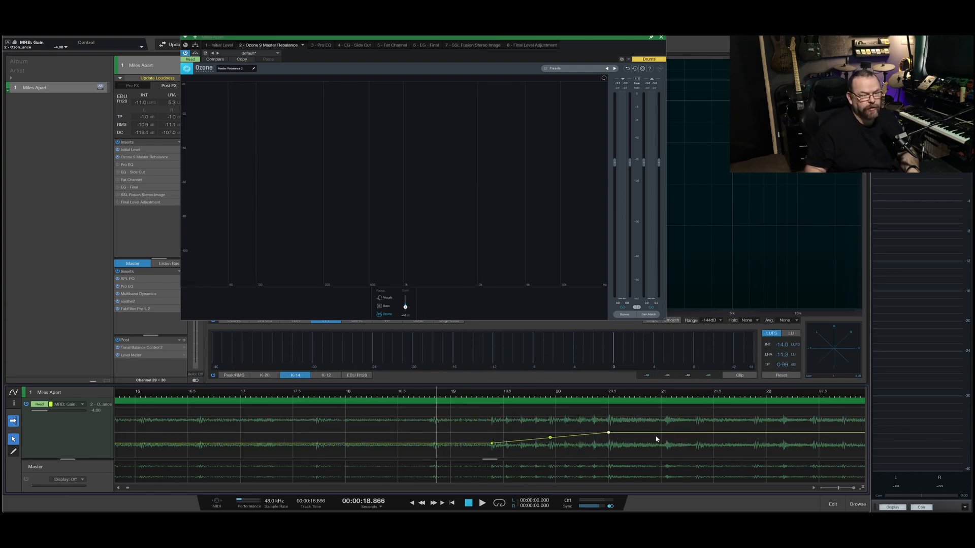
# Step: Replay the song from about 18.9 s to check the rising drum gain ramp out of the intro
pyautogui.press('space')
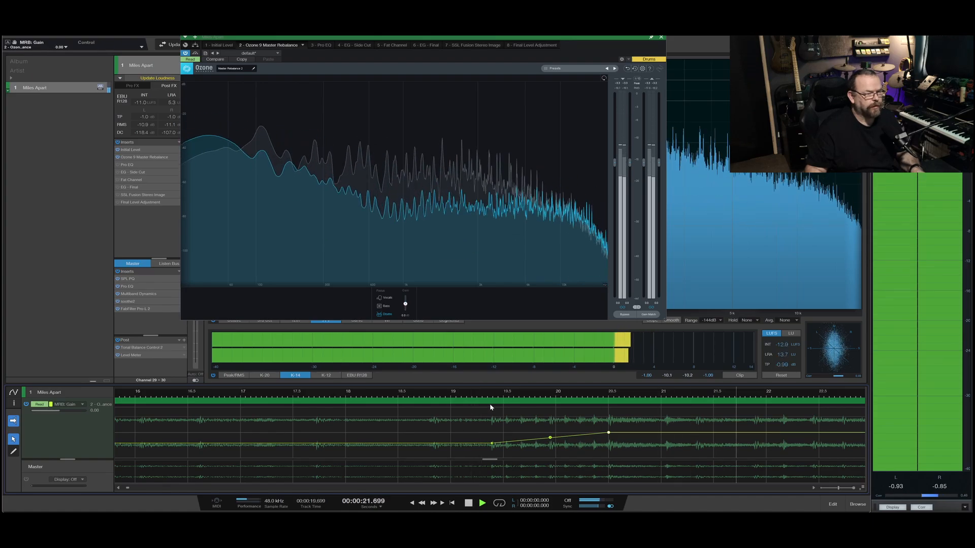
pyautogui.scroll(-5, 485, 431)
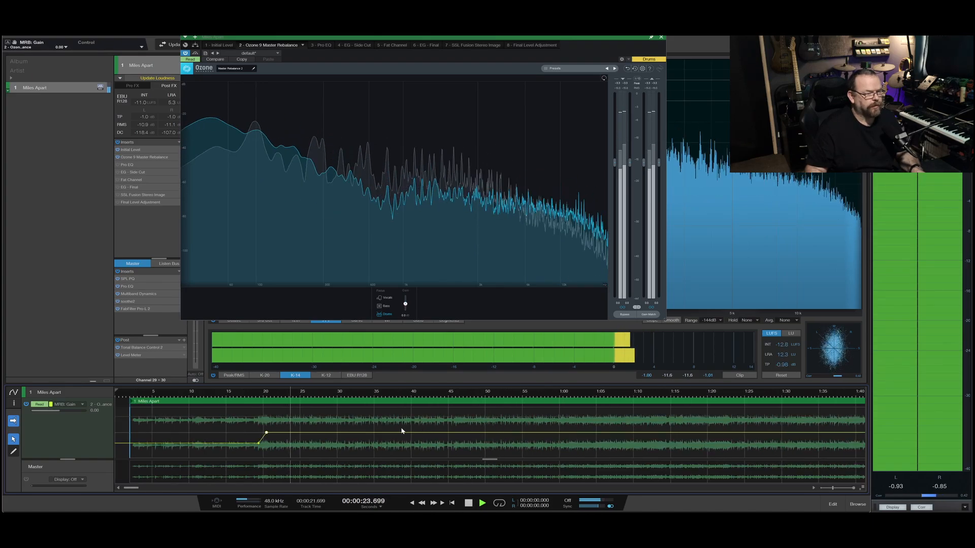
pyautogui.scroll(-2, 401, 431)
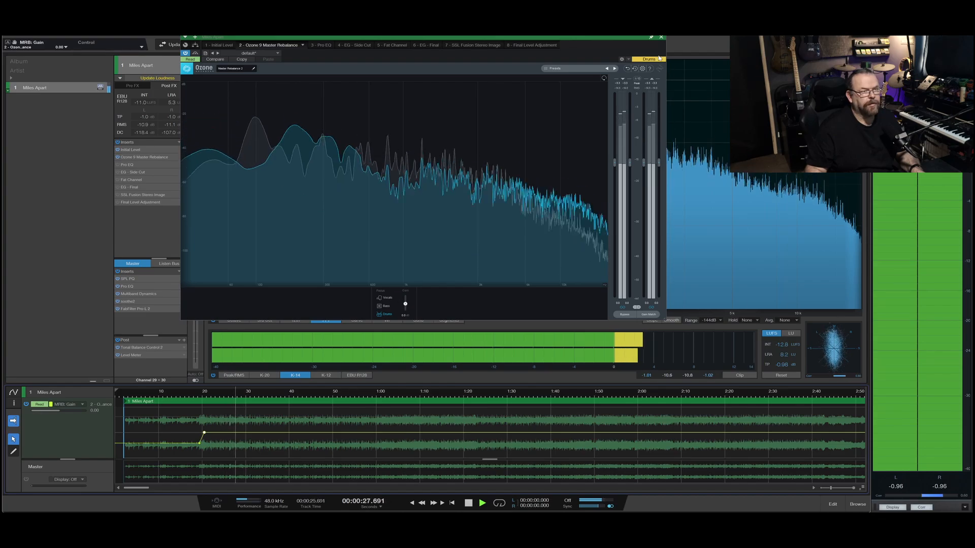
pyautogui.scroll(3, 275, 404)
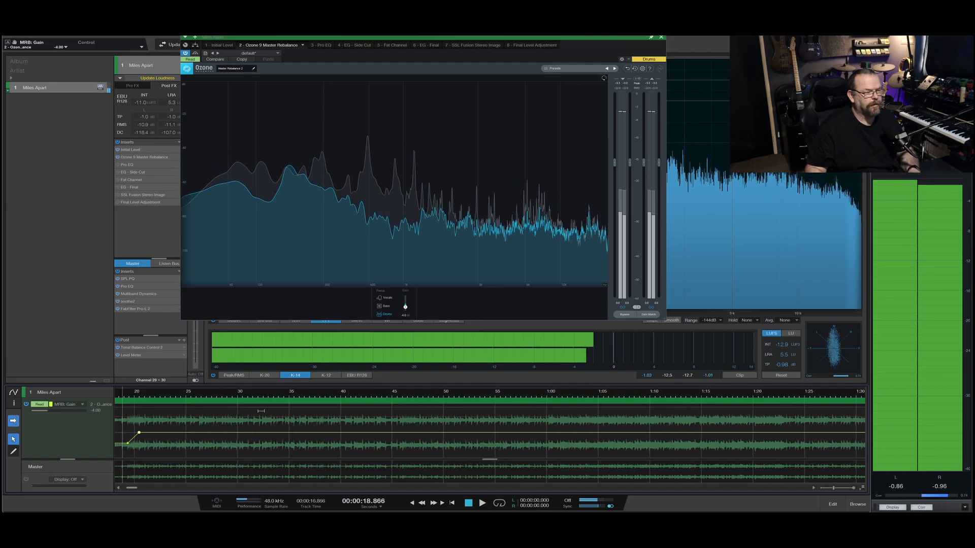
pyautogui.press('space')
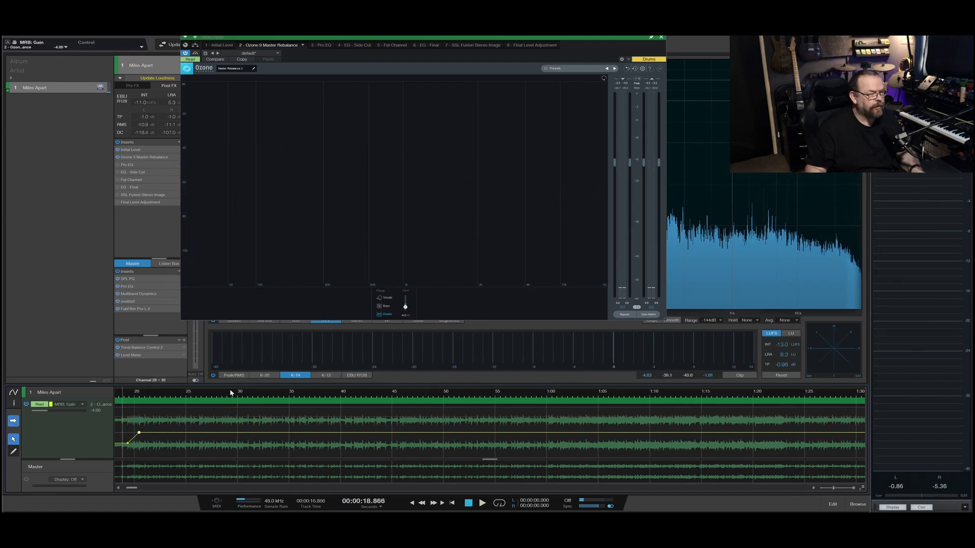
# Step: Audition the section around 29 s to judge its drum level and locate the section change
pyautogui.click(232, 391)
pyautogui.scroll(2, 233, 425)
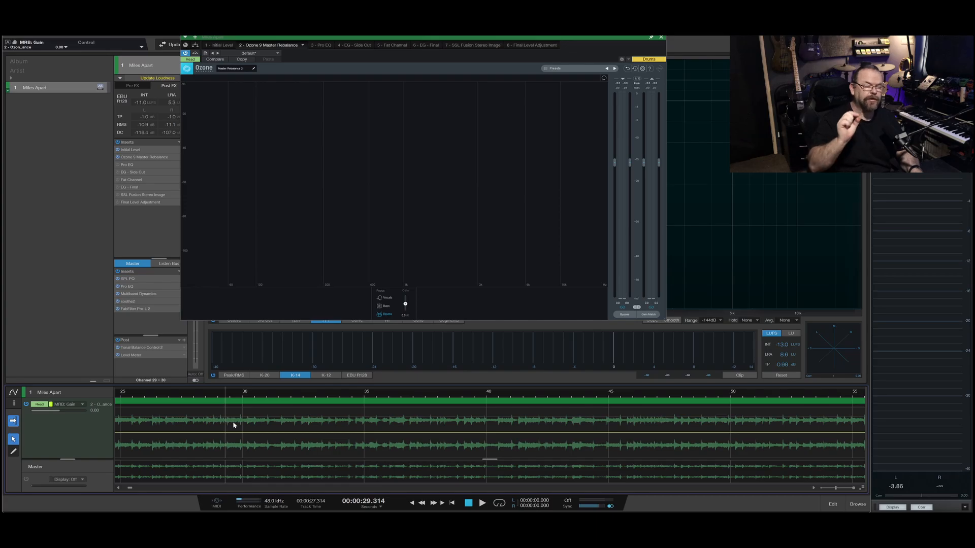
pyautogui.press('space')
pyautogui.scroll(3, 240, 427)
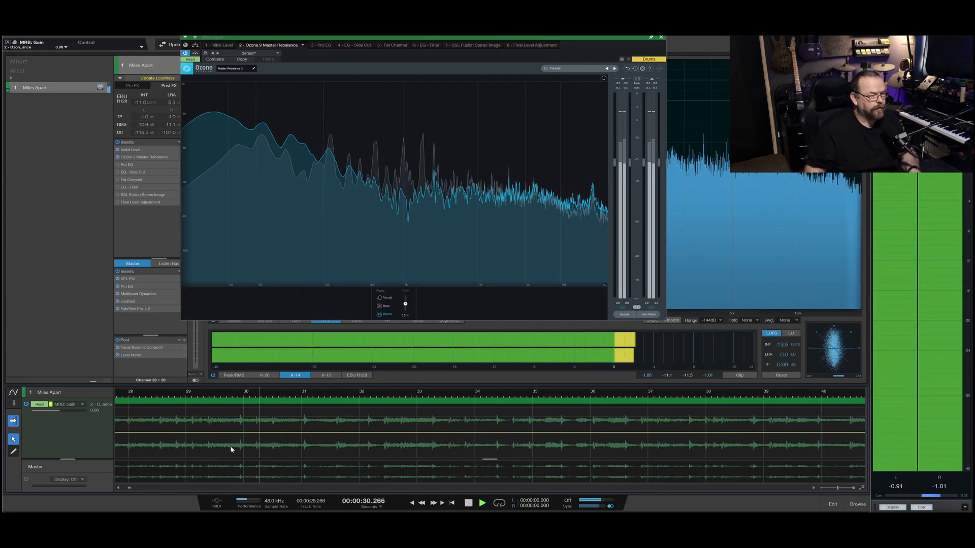
pyautogui.press('space')
pyautogui.press('space')
pyautogui.press('space')
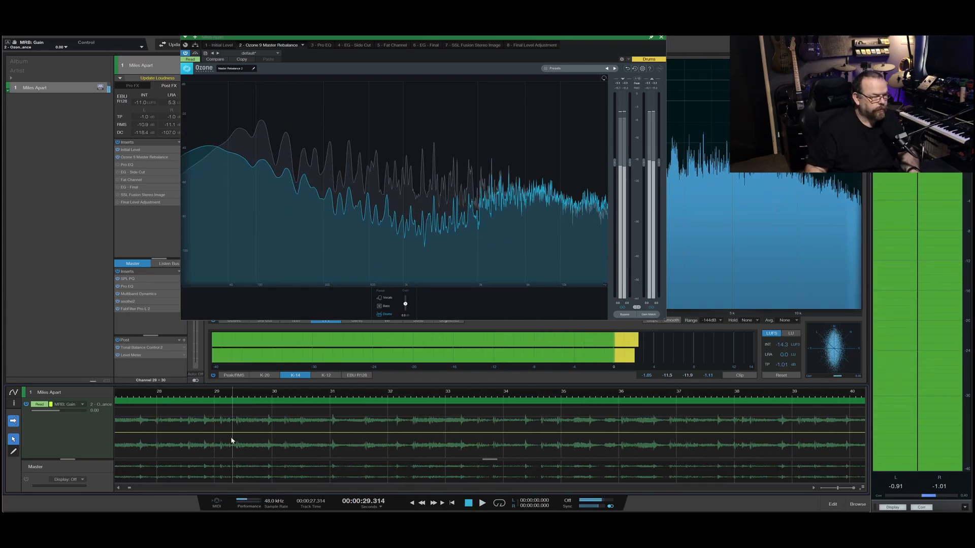
# Step: Add MRB: Gain automation points at about 29.4 s and 29.9 s and lower the second to about -1.58
pyautogui.click(238, 433)
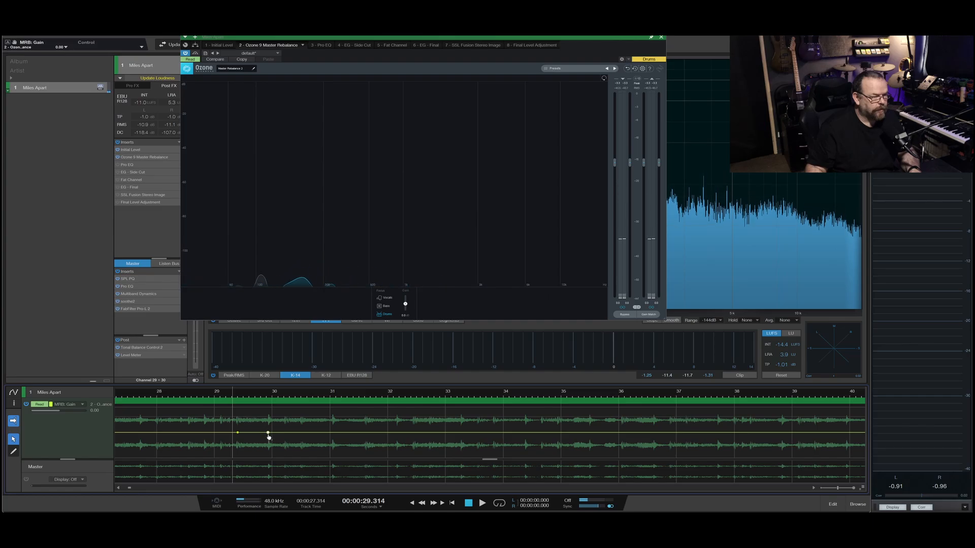
pyautogui.click(268, 433)
pyautogui.rightClick(269, 434)
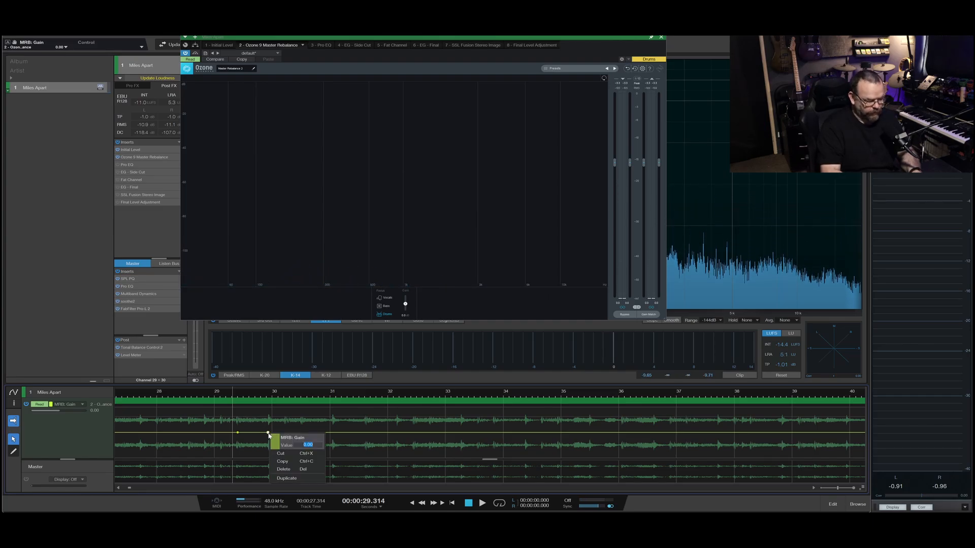
pyautogui.write('-1.5')
pyautogui.press('Return')
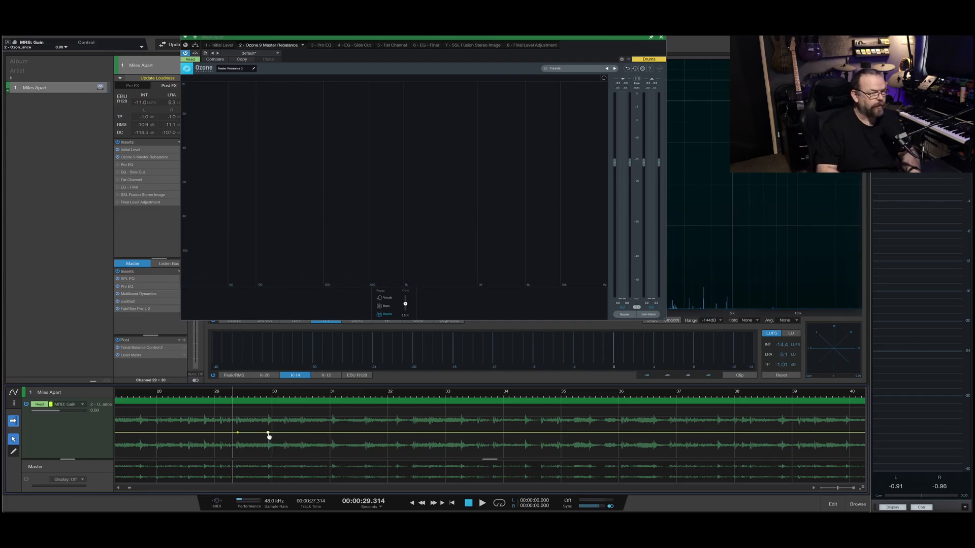
pyautogui.rightClick(269, 435)
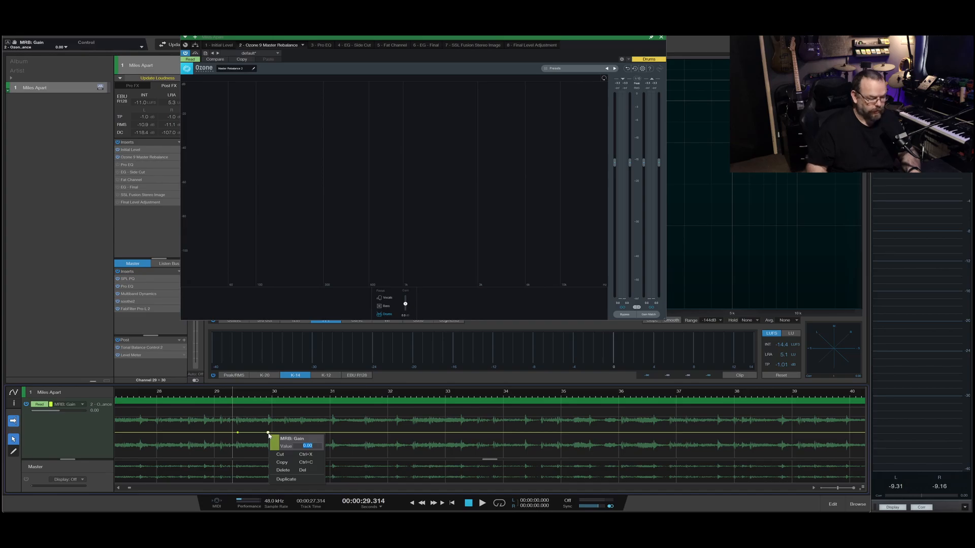
pyautogui.moveTo(269, 434); pyautogui.dragTo(268, 439)
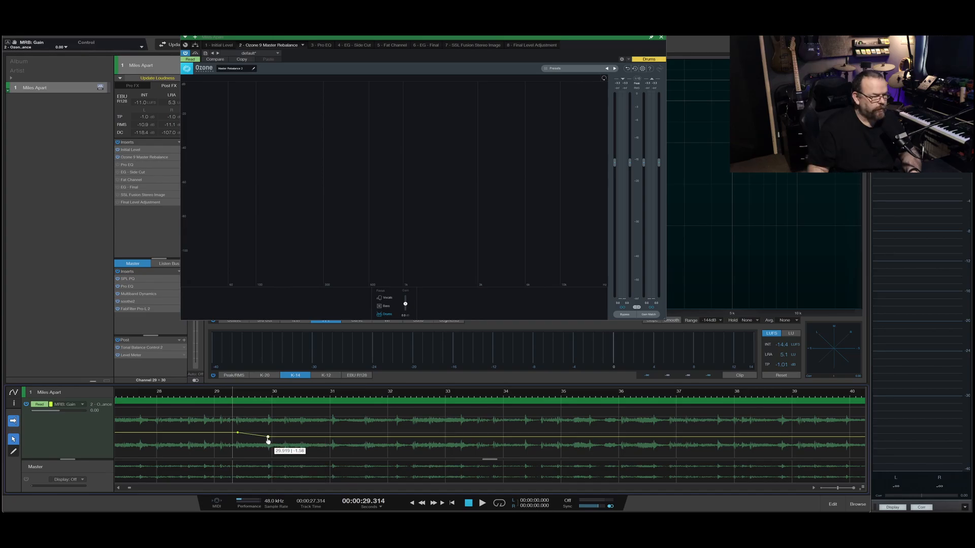
# Step: Play from about 29.3 s to about 1:00, checking the drum level through the reduced-gain section
pyautogui.press('space')
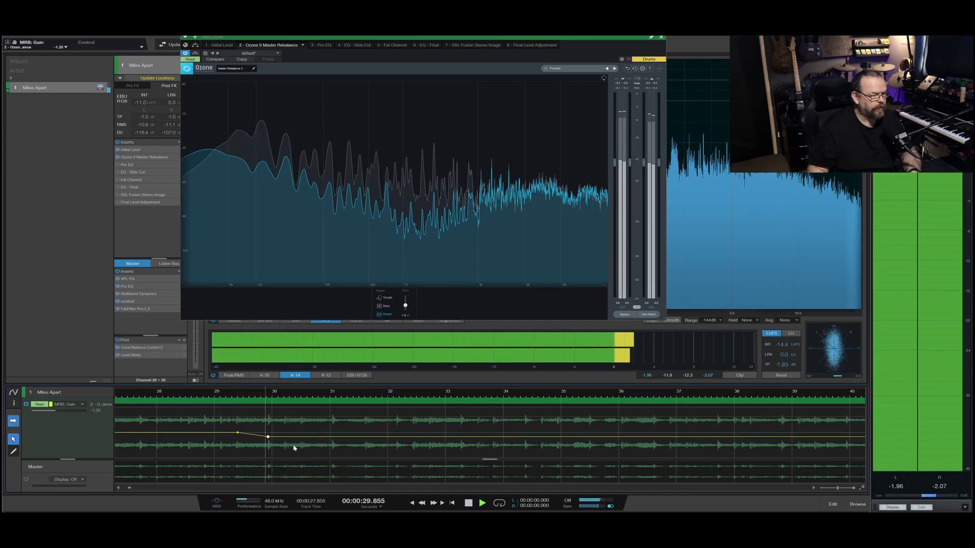
pyautogui.scroll(-5, 318, 442)
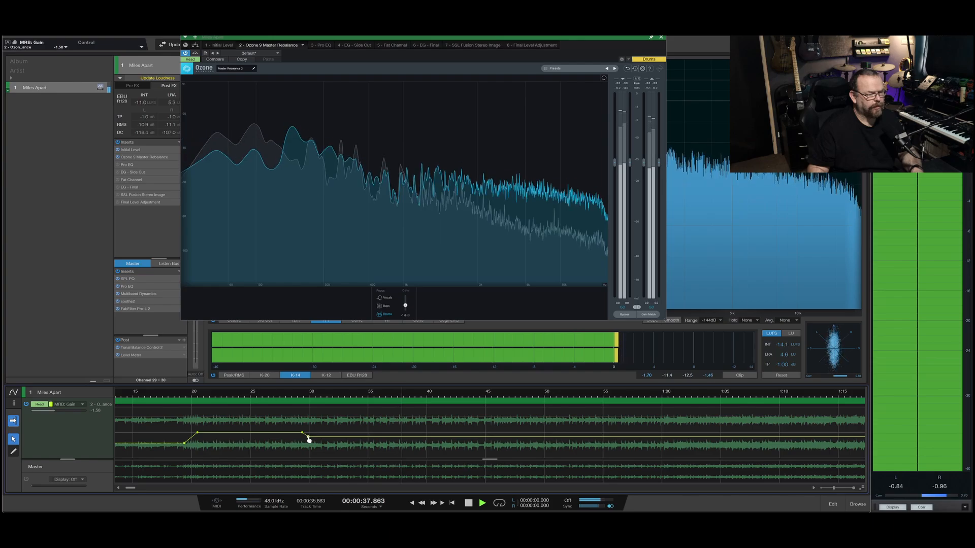
pyautogui.scroll(-3, 336, 437)
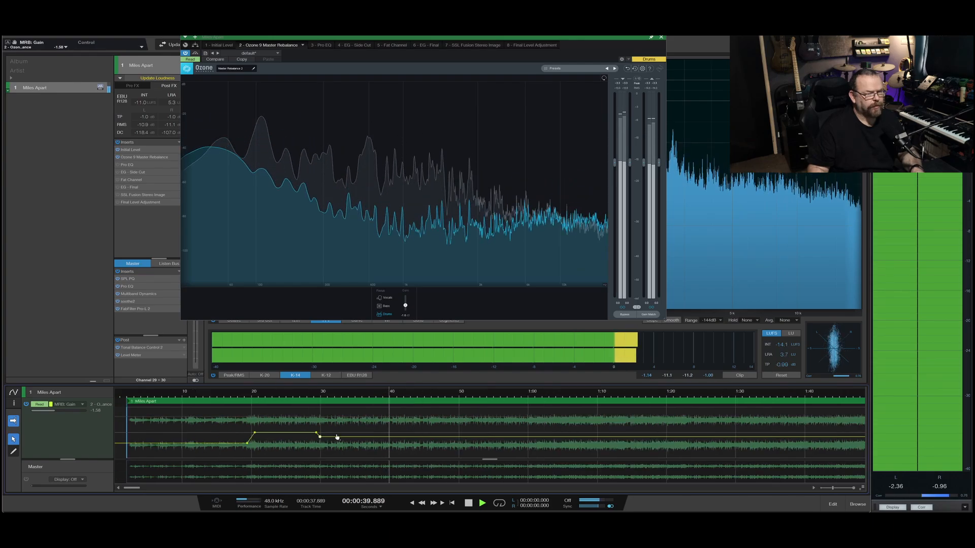
pyautogui.scroll(3, 430, 439)
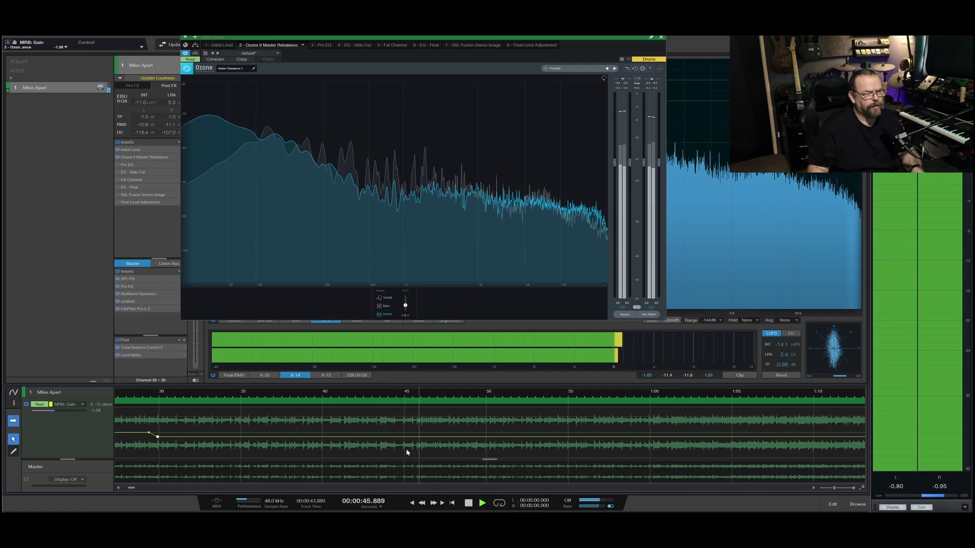
pyautogui.hscroll(2, 460, 447)
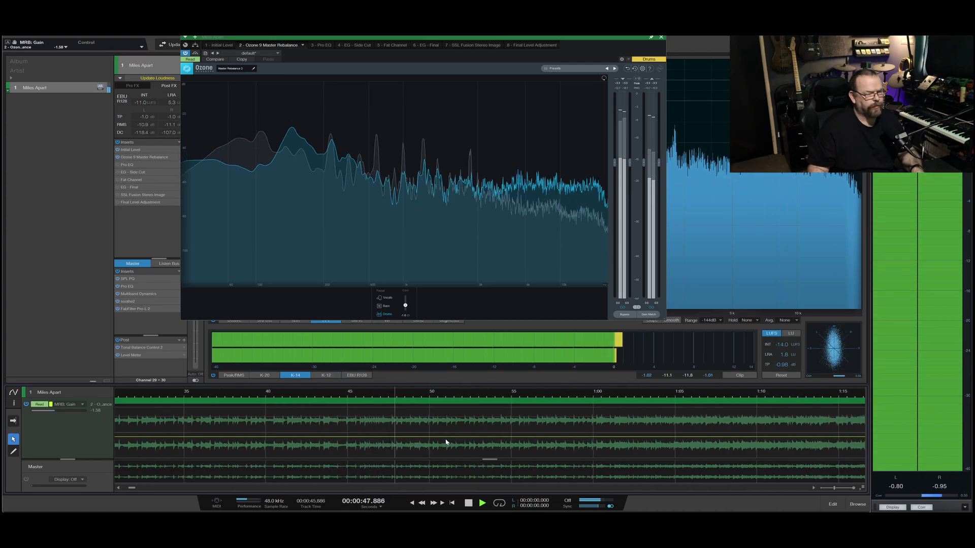
pyautogui.hscroll(3, 427, 439)
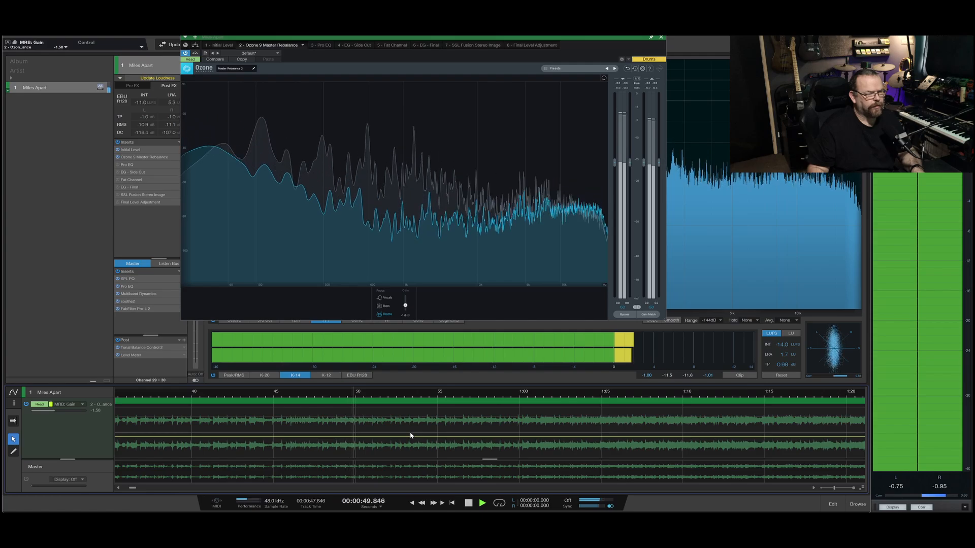
pyautogui.scroll(-2, 411, 435)
pyautogui.scroll(2, 443, 439)
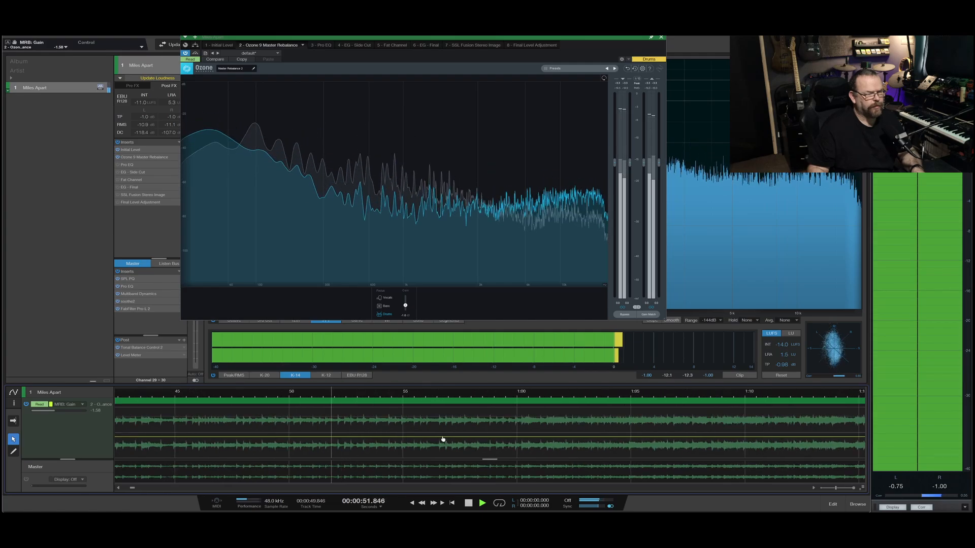
pyautogui.hscroll(2, 436, 437)
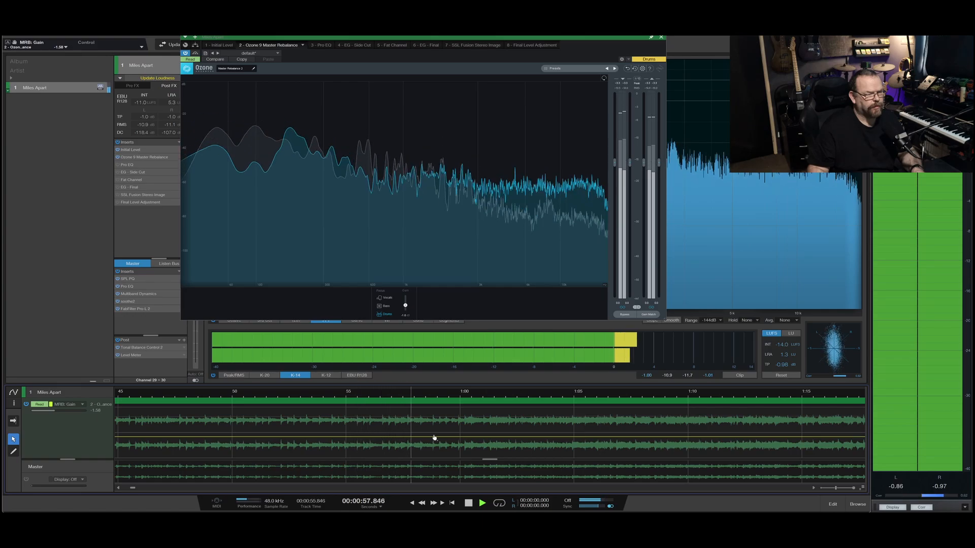
# Step: Add MRB: Gain automation points at about 1:00 and 1:05 and raise the second to 0.00
pyautogui.scroll(3, 467, 438)
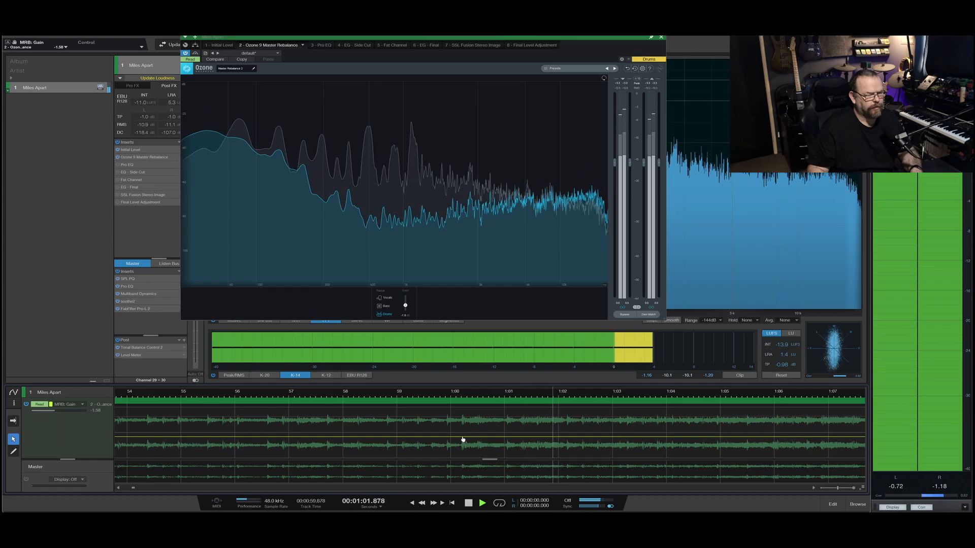
pyautogui.click(462, 439)
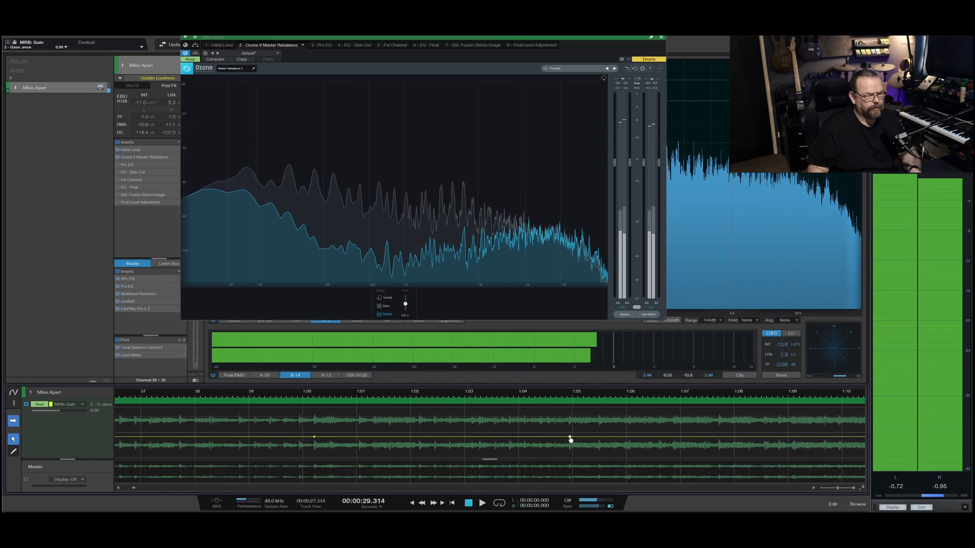
pyautogui.scroll(-4, 564, 441)
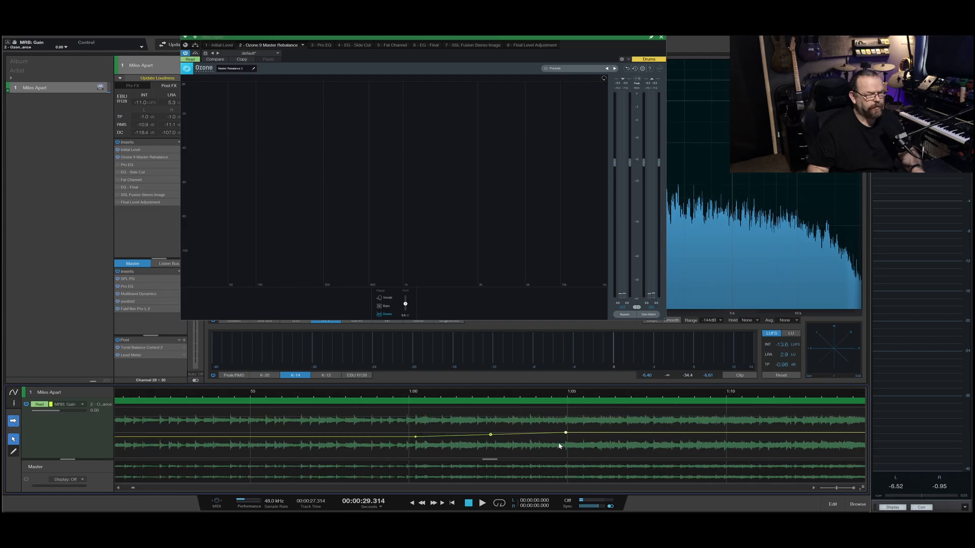
# Step: Play from just before 1:05 to check the gradual return of the drums into the following section
pyautogui.click(496, 391)
pyautogui.press('space')
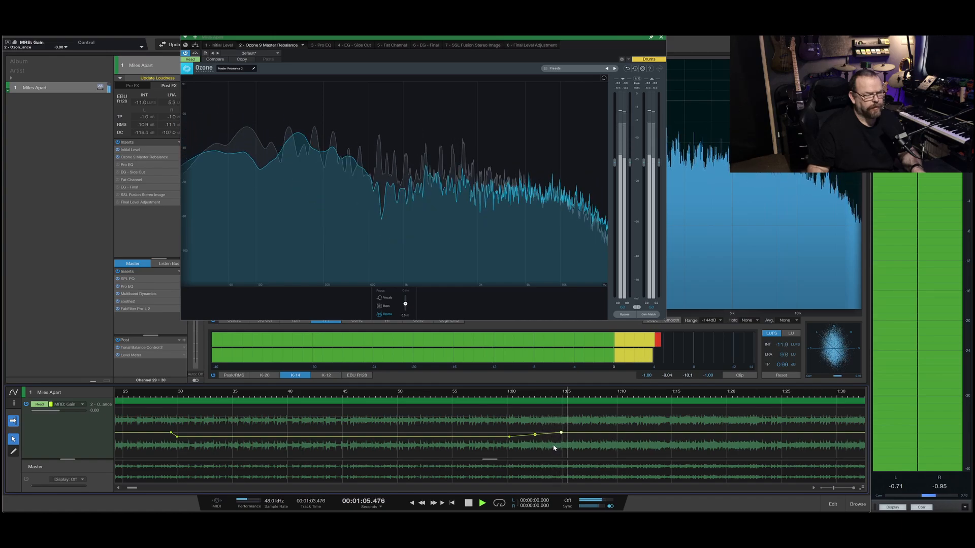
pyautogui.scroll(-3, 547, 443)
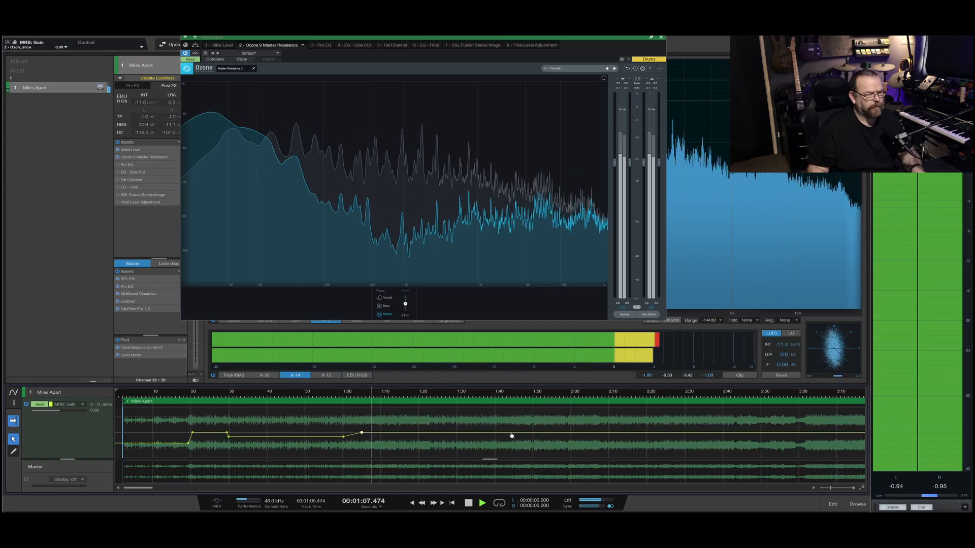
pyautogui.scroll(-2, 511, 436)
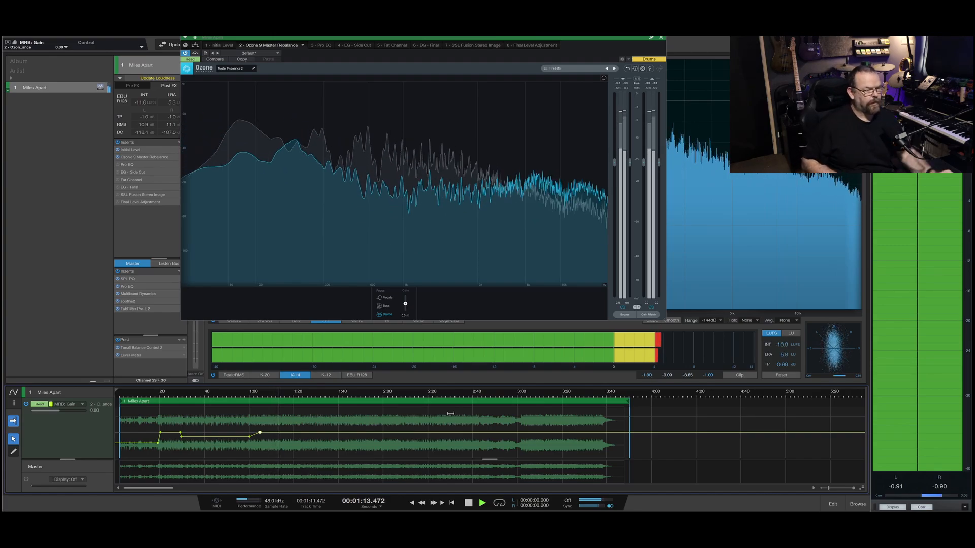
# Step: Play on from about 1:13 to about 2:46, checking the drum level across the following sections
pyautogui.keyDown('ctrl'); pyautogui.scroll(3, 308, 423); pyautogui.keyUp('ctrl')
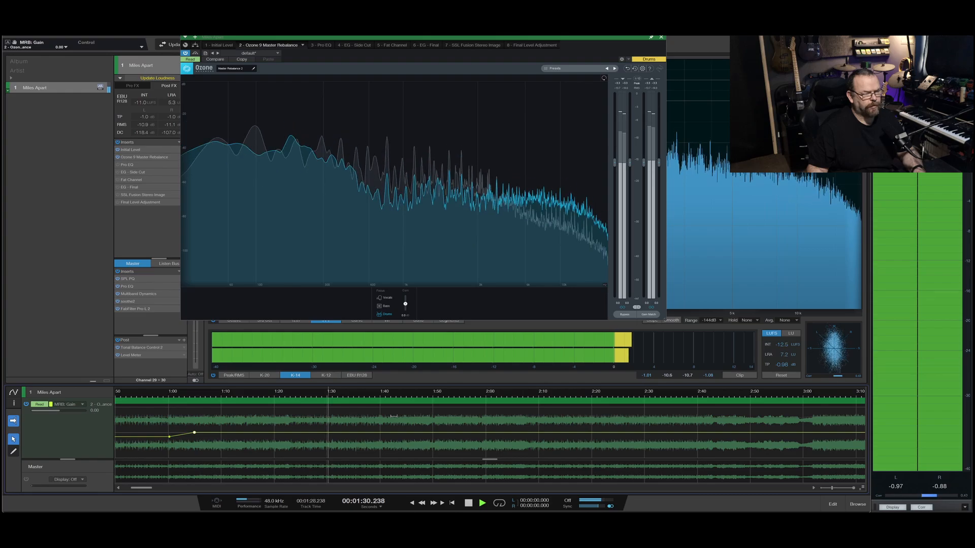
pyautogui.keyDown('ctrl'); pyautogui.scroll(-2, 393, 417); pyautogui.keyUp('ctrl')
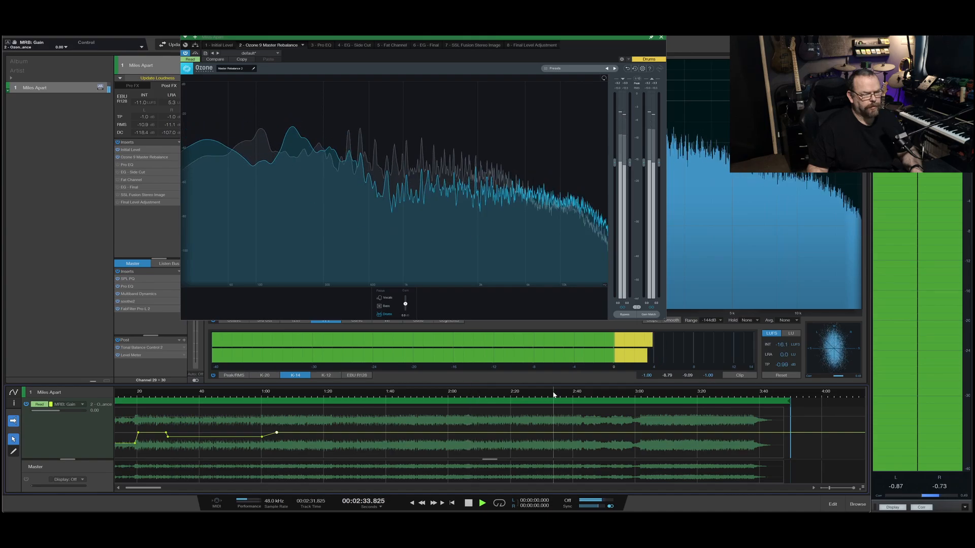
pyautogui.keyDown('ctrl'); pyautogui.scroll(5, 597, 426); pyautogui.keyUp('ctrl')
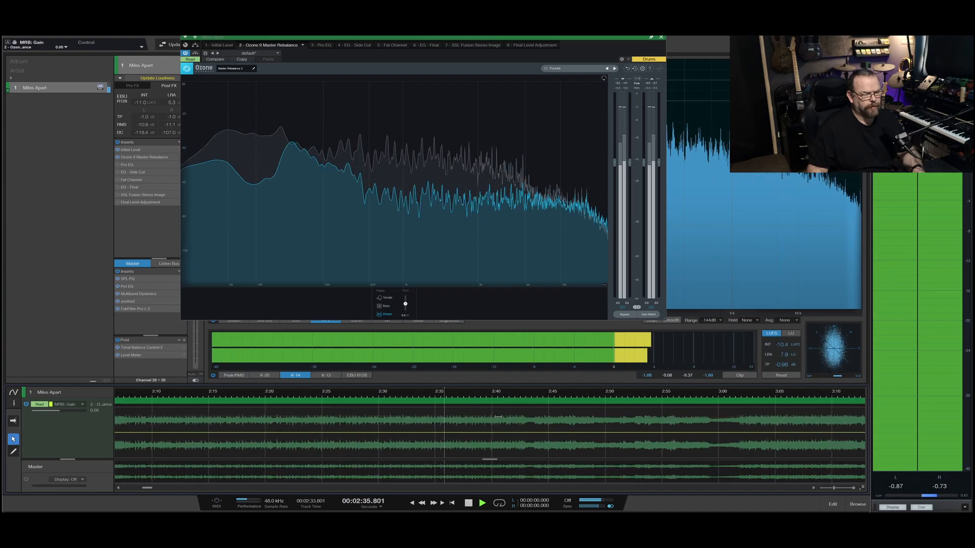
pyautogui.keyDown('ctrl'); pyautogui.scroll(2, 498, 417); pyautogui.keyUp('ctrl')
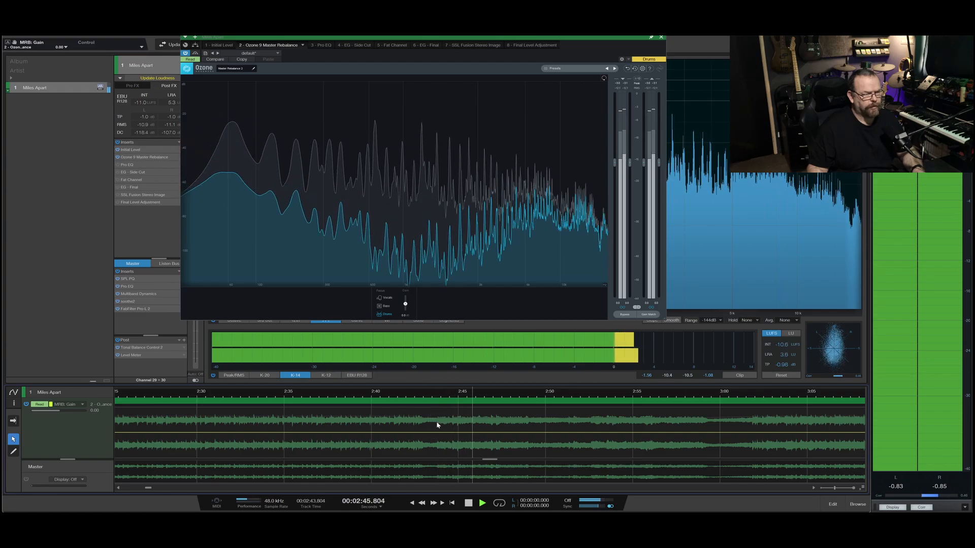
pyautogui.keyDown('ctrl'); pyautogui.scroll(-3, 437, 421); pyautogui.keyUp('ctrl')
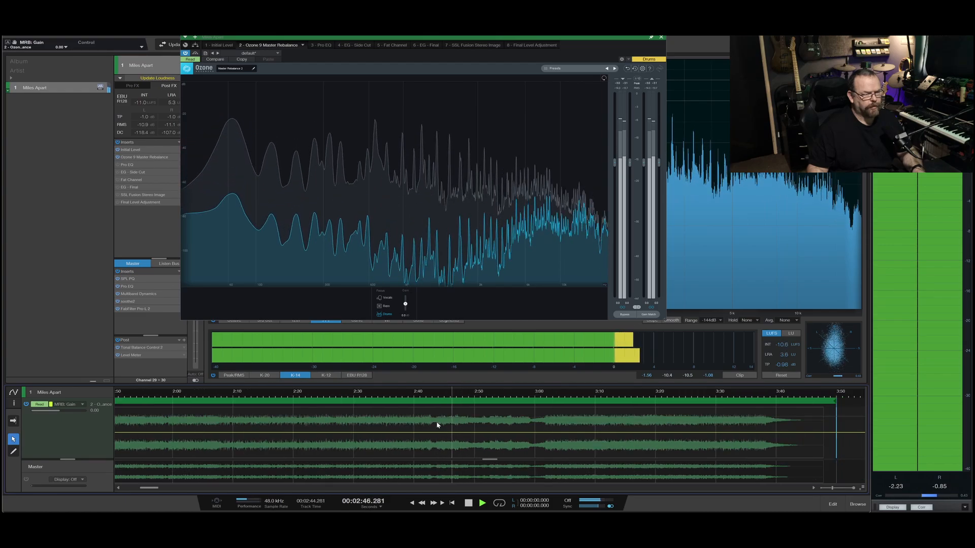
# Step: Play from about 2:58 through the quiet break to check the drum re-entry just after 3:00
pyautogui.click(527, 395)
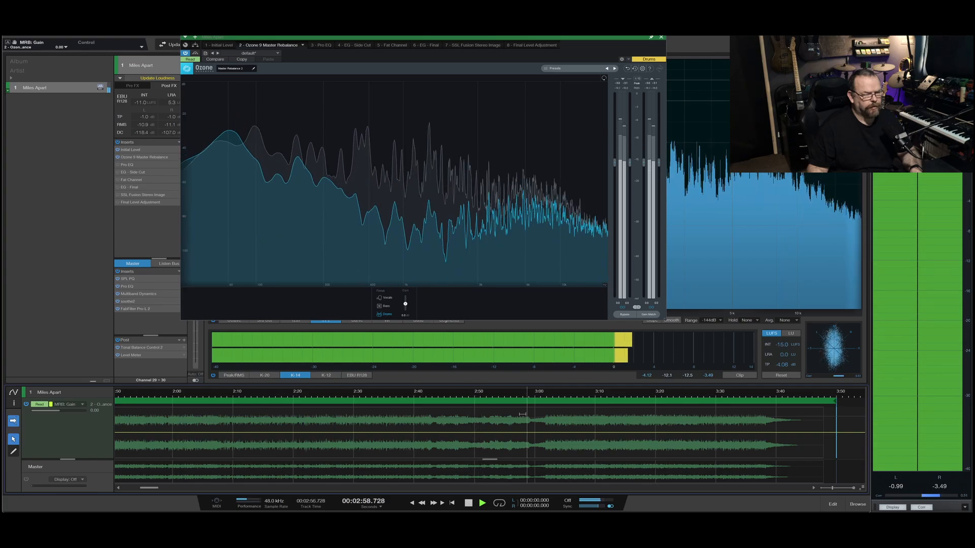
pyautogui.press('space')
pyautogui.keyDown('ctrl'); pyautogui.scroll(3, 538, 421); pyautogui.keyUp('ctrl')
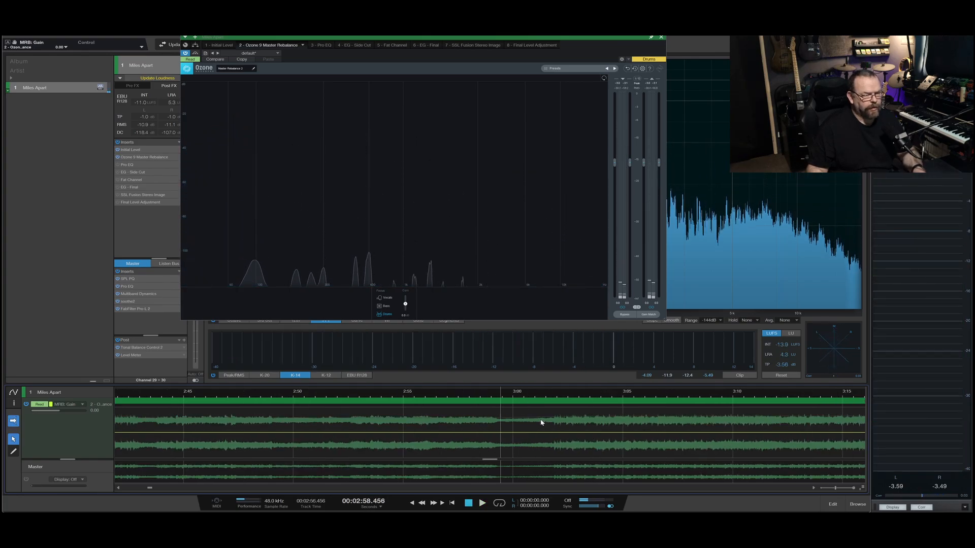
pyautogui.press('space')
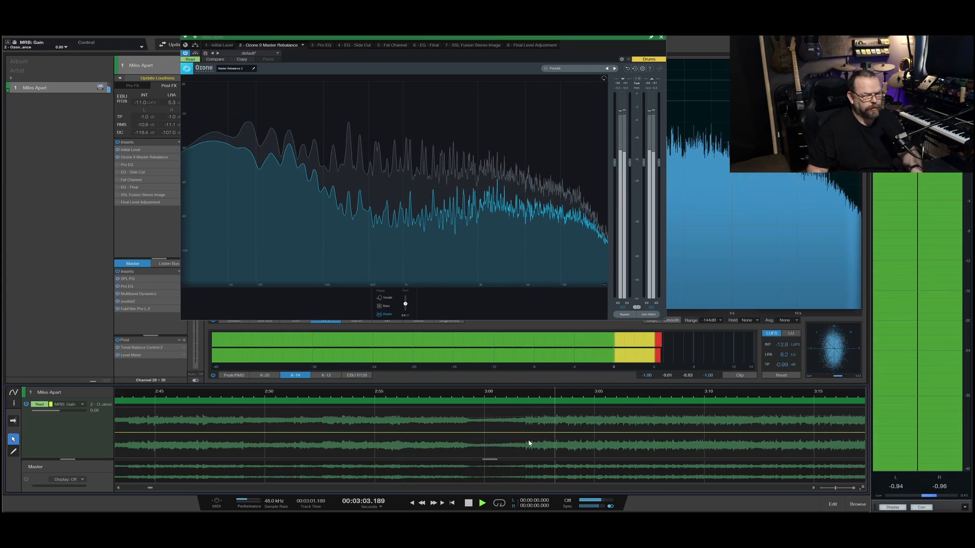
pyautogui.press('space')
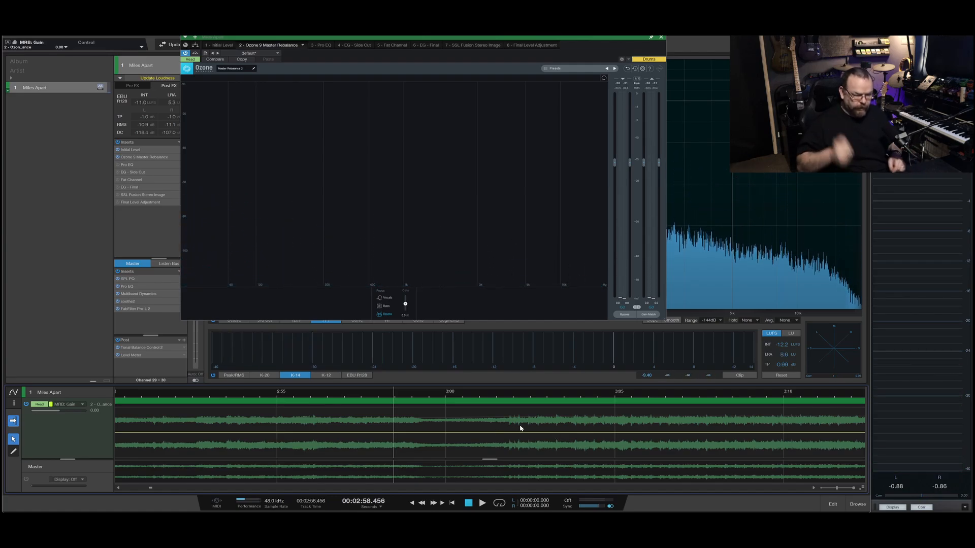
# Step: Add three MRB: Gain automation points at about 3:01.9, 3:02.2 and 3:02.4, where the drums re-enter after the break
pyautogui.click(497, 391)
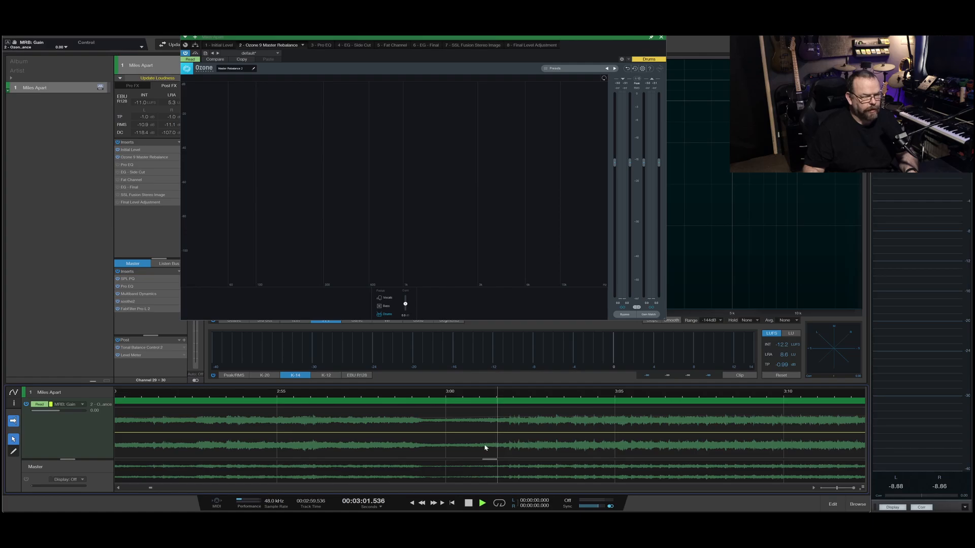
pyautogui.press('space')
pyautogui.scroll(5, 514, 435)
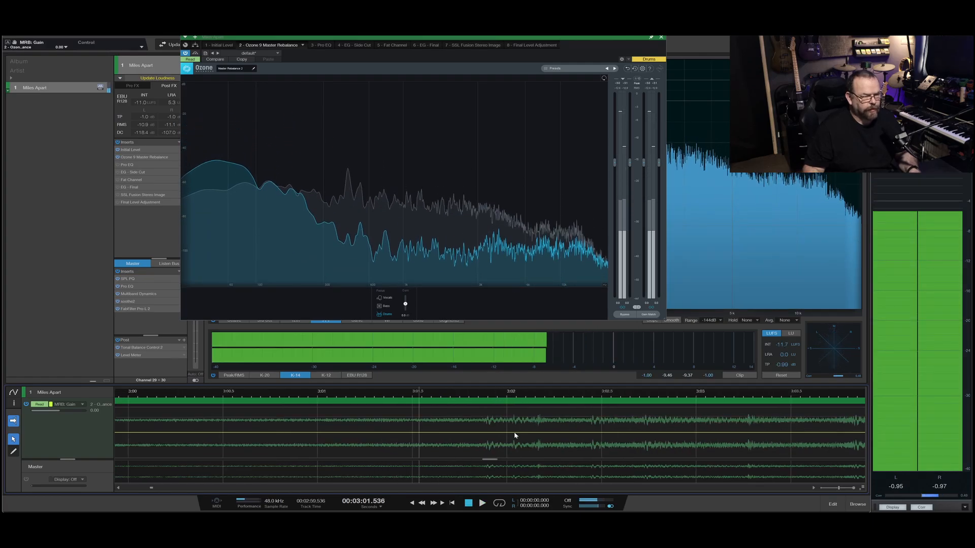
pyautogui.click(484, 432)
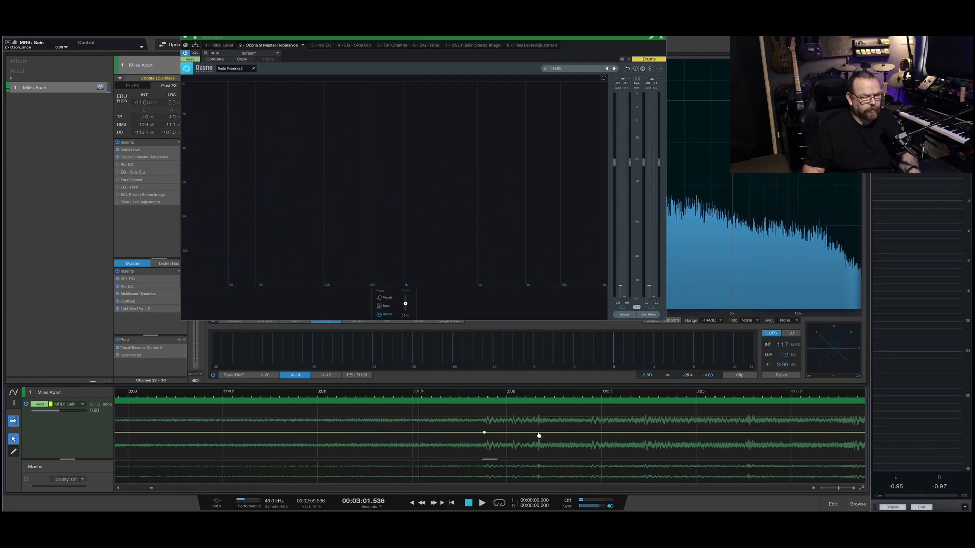
pyautogui.click(538, 433)
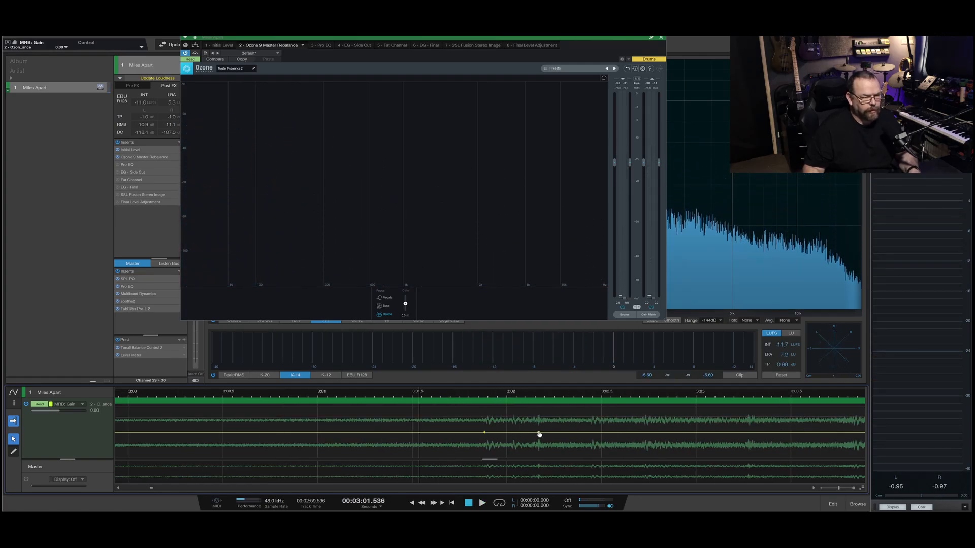
pyautogui.click(592, 433)
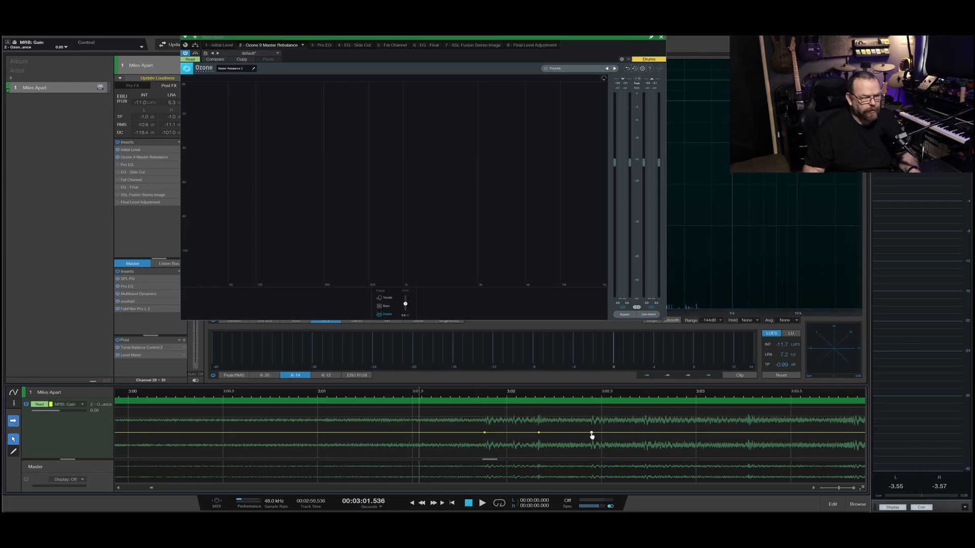
# Step: Try to enter an exact value for the MRB: Gain point at about 3:02.4
pyautogui.rightClick(591, 434)
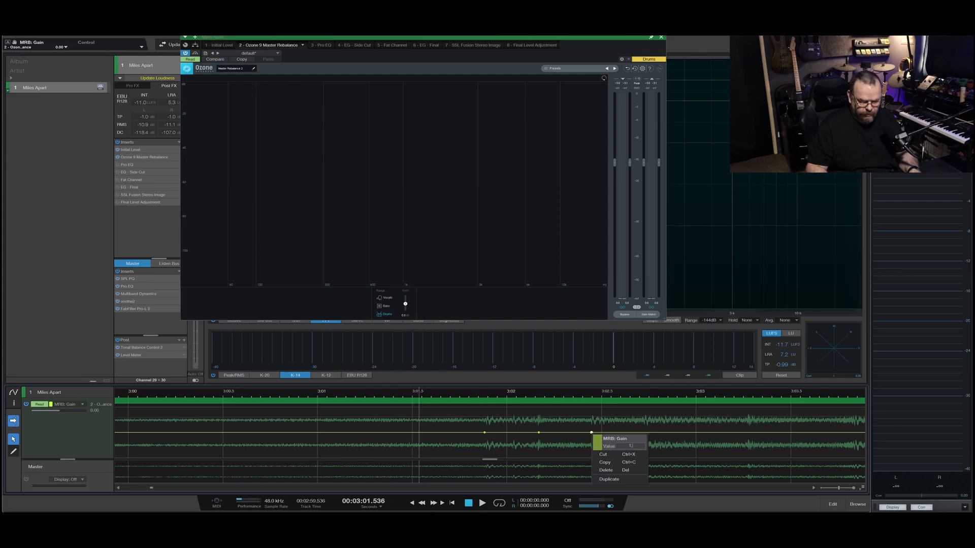
pyautogui.press('Return')
pyautogui.rightClick(591, 434)
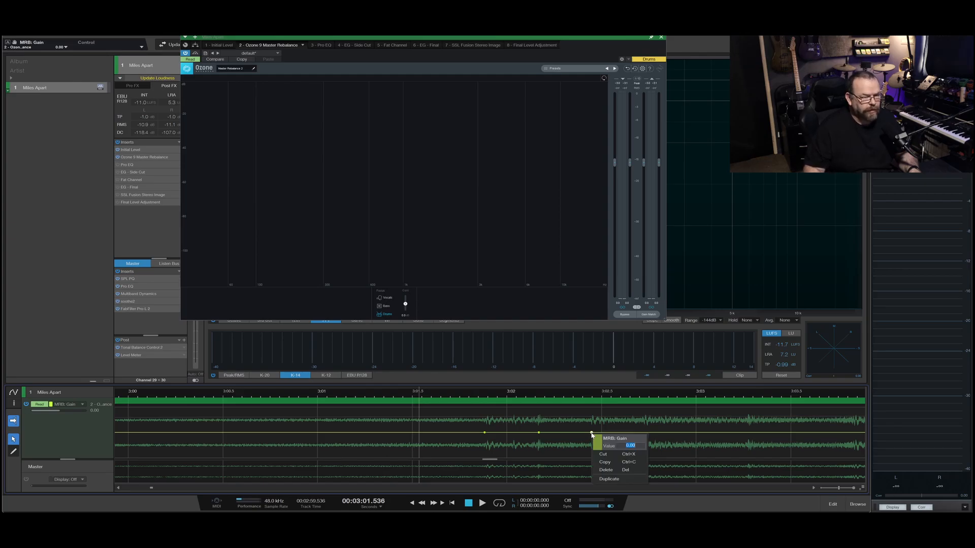
pyautogui.press('Return')
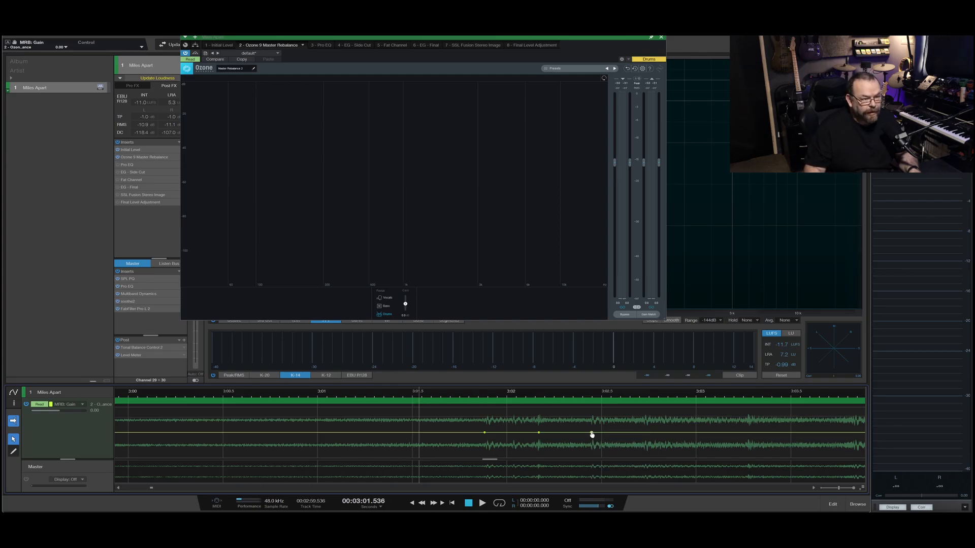
# Step: Raise the MRB: Gain point at 3:02.4 slightly and the one at 3:02.2 to about 4.74, adding another on the rise at 3:02.0
pyautogui.moveTo(591, 433); pyautogui.dragTo(593, 431)
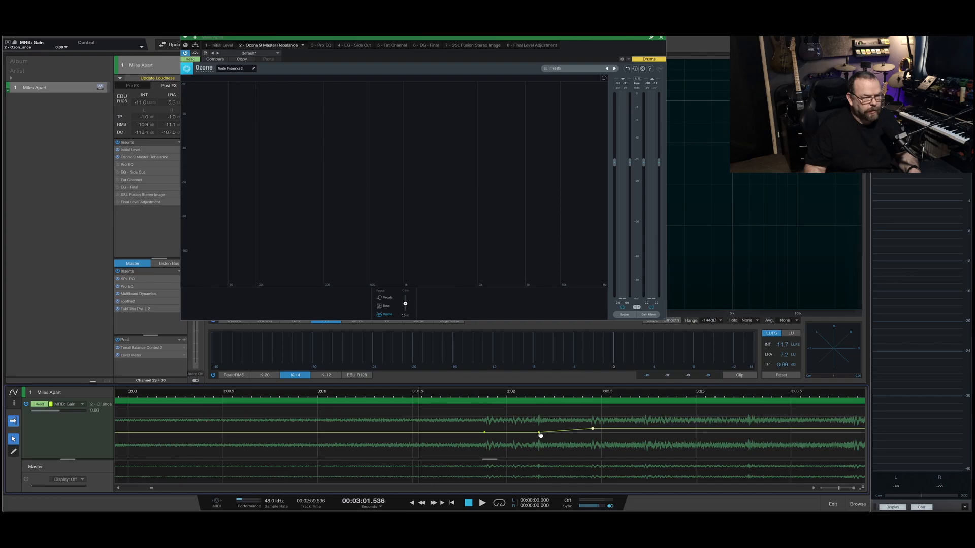
pyautogui.moveTo(539, 435); pyautogui.dragTo(539, 430)
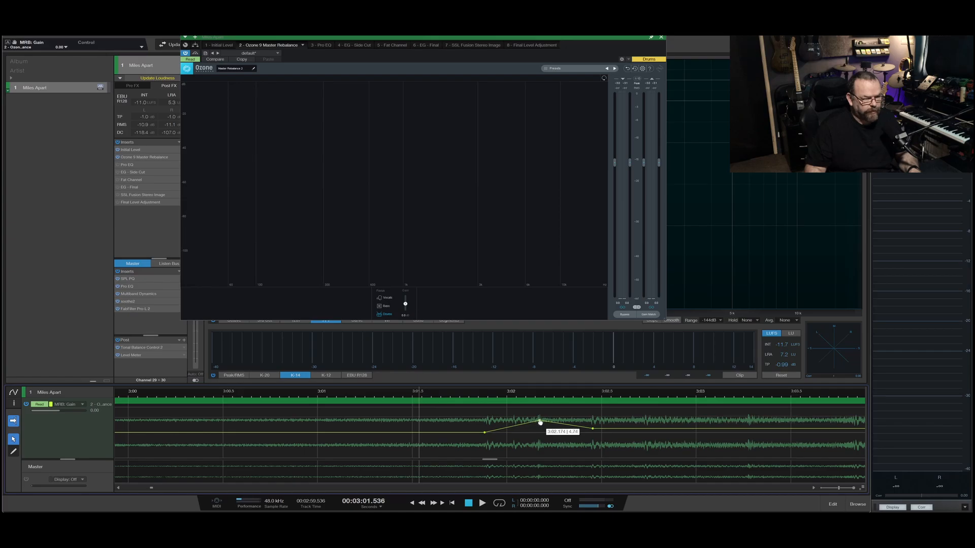
pyautogui.scroll(-3, 537, 427)
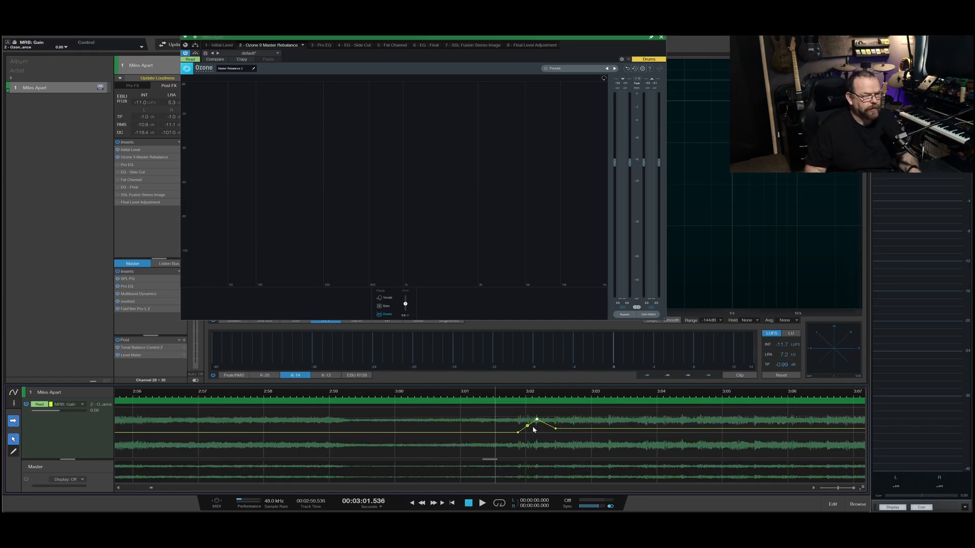
# Step: Play the drum re-entry from about 3:01.5, lower the MRB: Gain peak at 3:02.2 to about 4.39 and replay it
pyautogui.press('space')
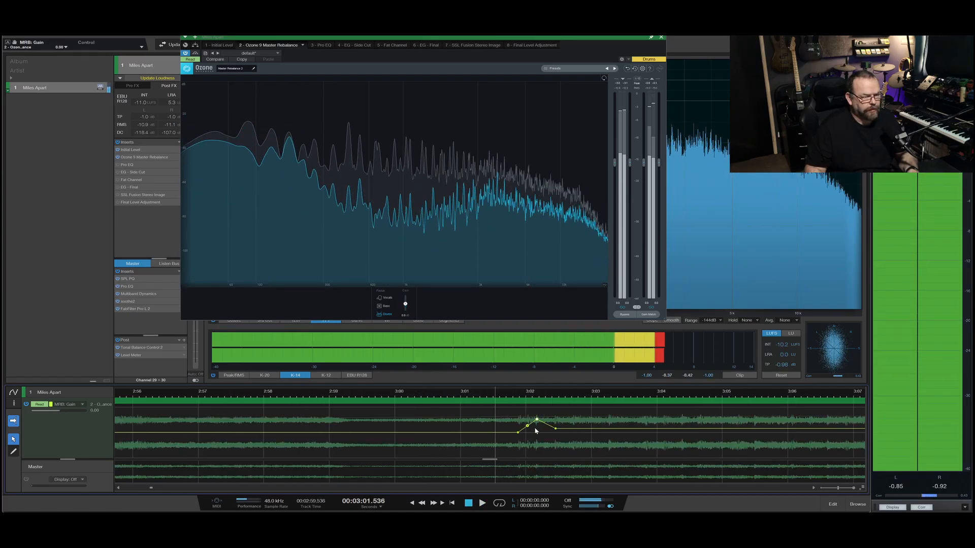
pyautogui.scroll(3, 532, 427)
pyautogui.press('space')
pyautogui.moveTo(546, 422); pyautogui.dragTo(546, 426)
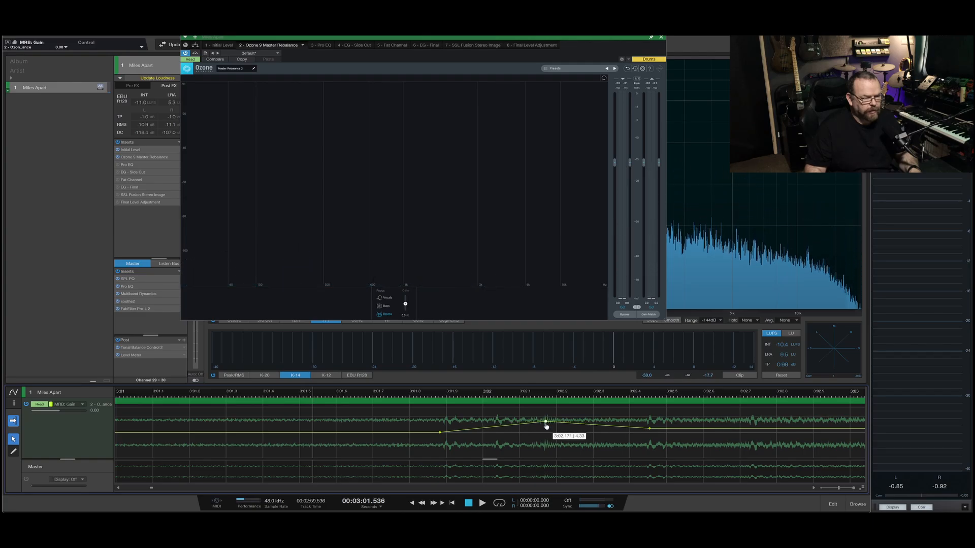
pyautogui.press('space')
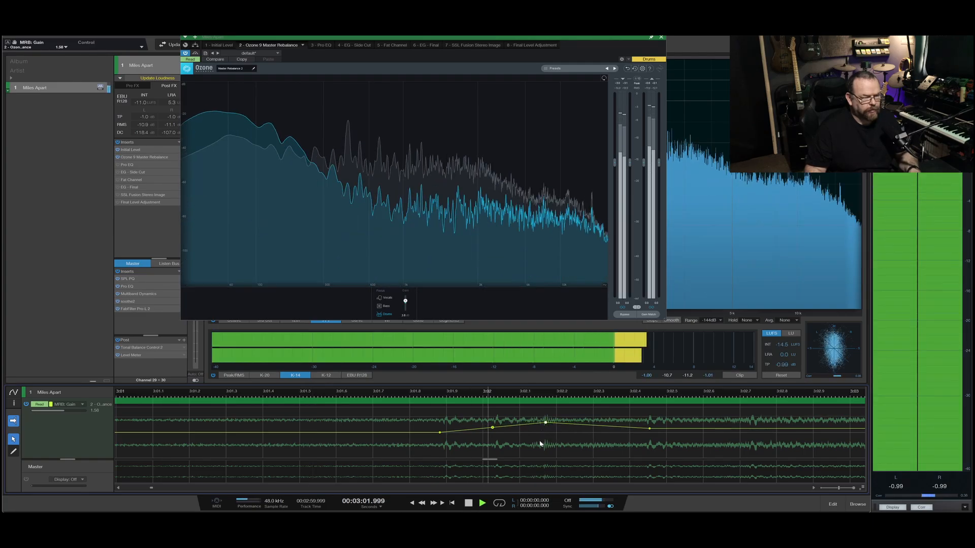
# Step: Replay the drum gain automation around 3:02 and lower its peak point to about 2.00
pyautogui.scroll(-5, 538, 438)
pyautogui.click(453, 394)
pyautogui.press('space')
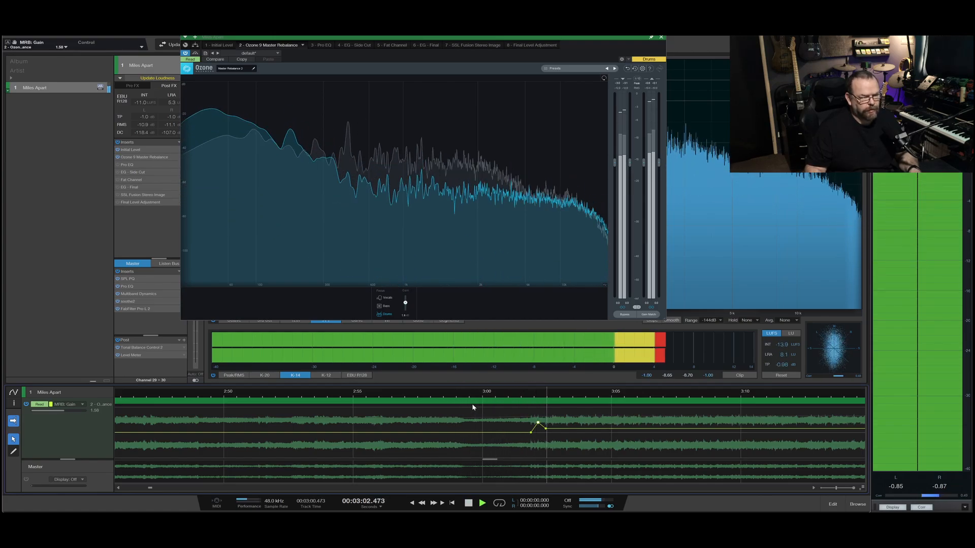
pyautogui.scroll(5, 515, 434)
pyautogui.press('space')
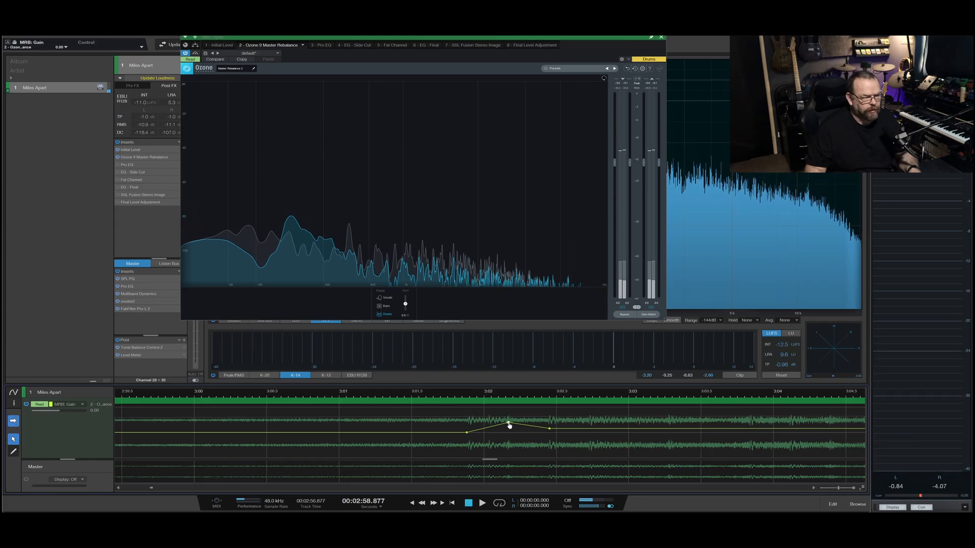
pyautogui.moveTo(509, 427); pyautogui.dragTo(510, 430)
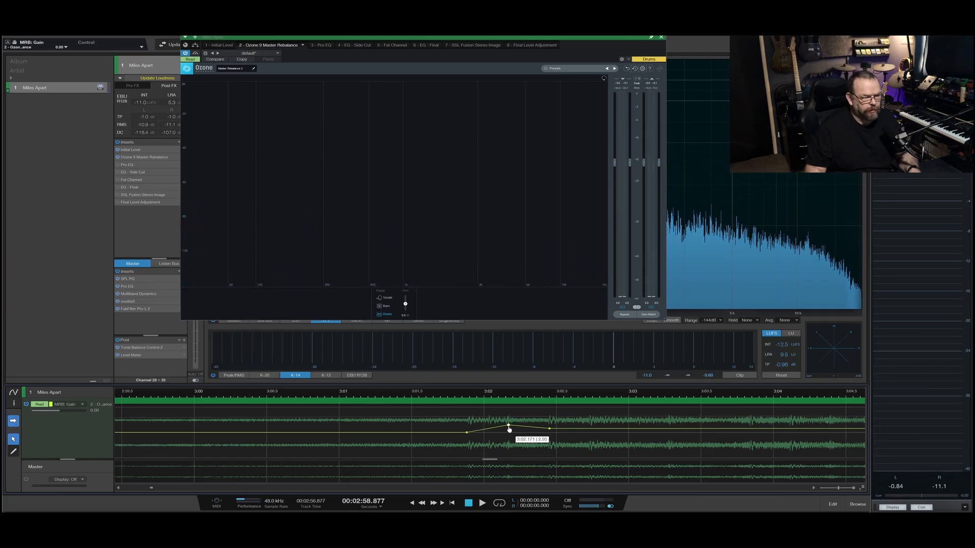
# Step: Play back the transition and lower the automation point just after the peak to about 1.03
pyautogui.scroll(-5, 507, 430)
pyautogui.press('space')
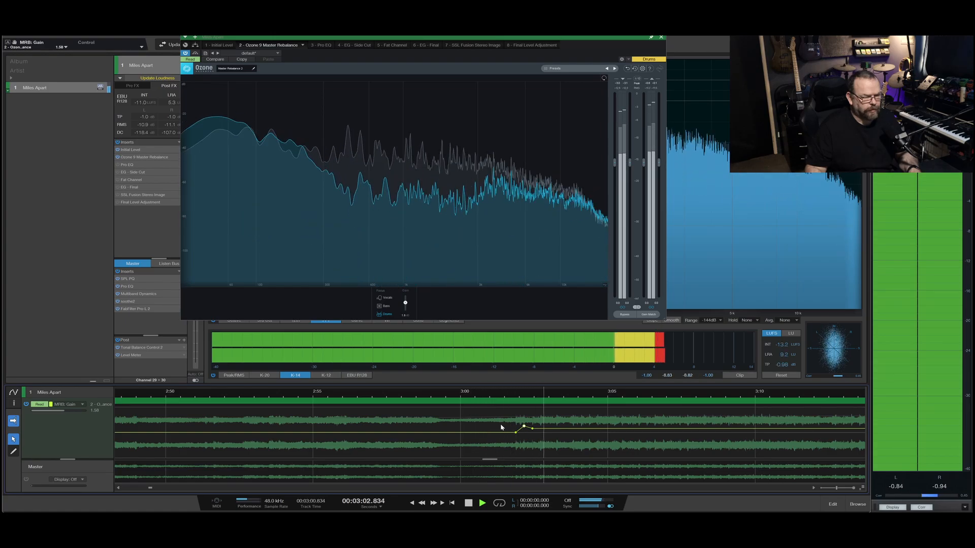
pyautogui.scroll(-5, 500, 427)
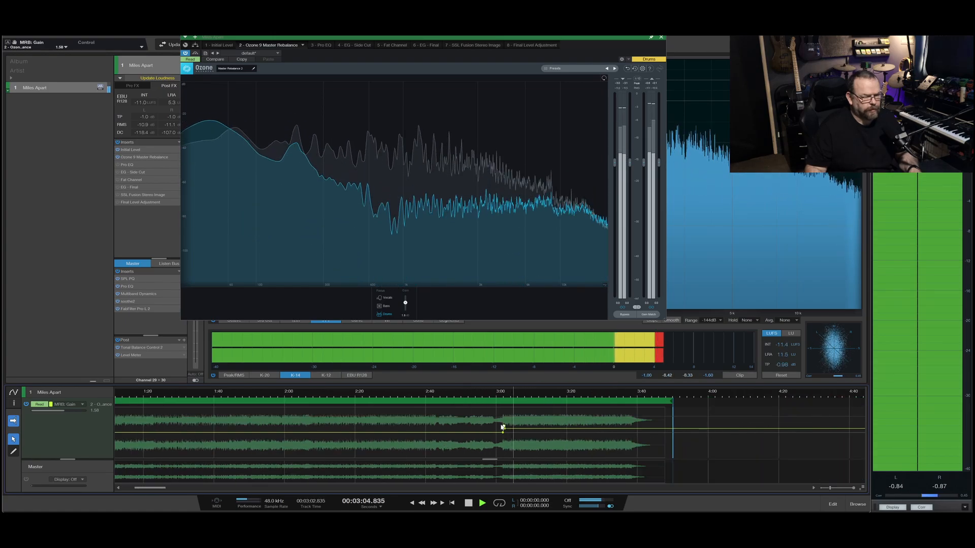
pyautogui.scroll(4, 498, 430)
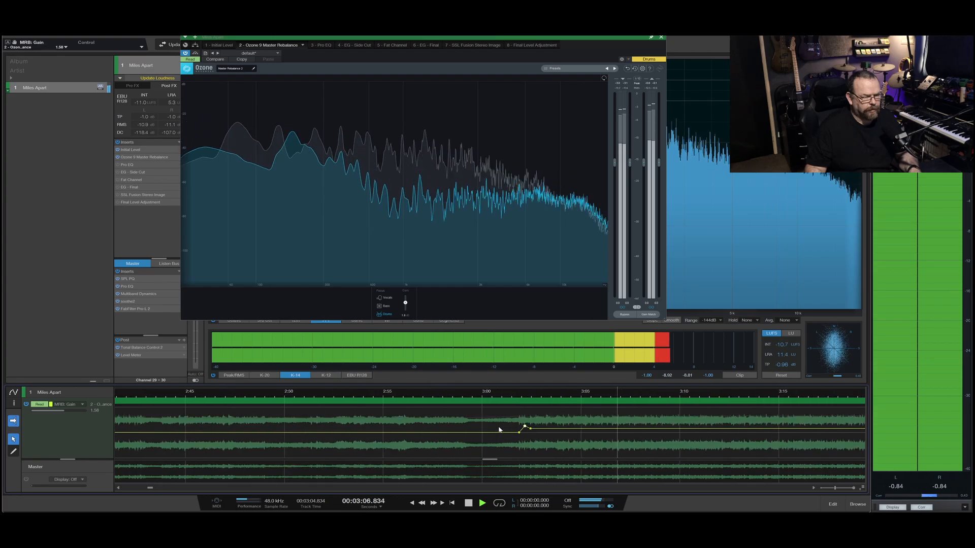
pyautogui.scroll(4, 533, 433)
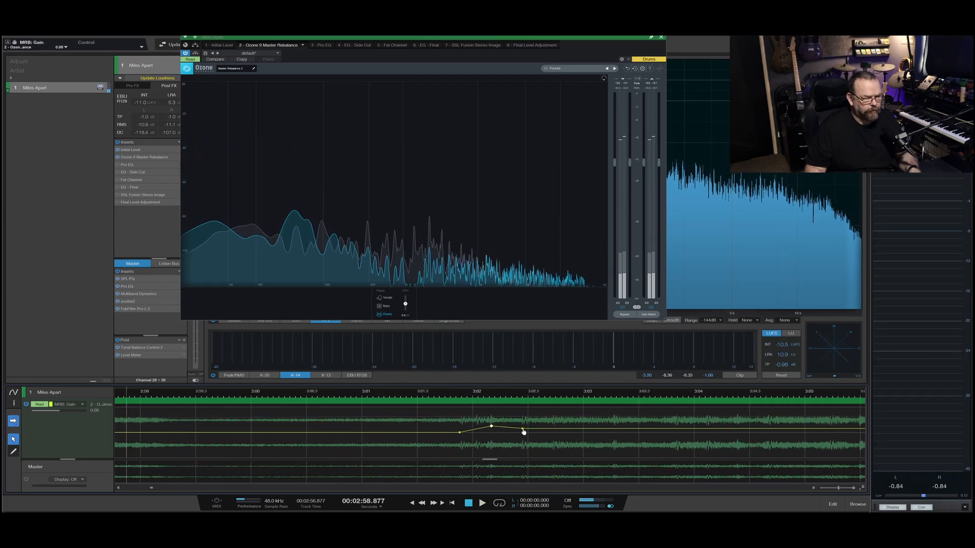
pyautogui.moveTo(522, 432); pyautogui.dragTo(523, 433)
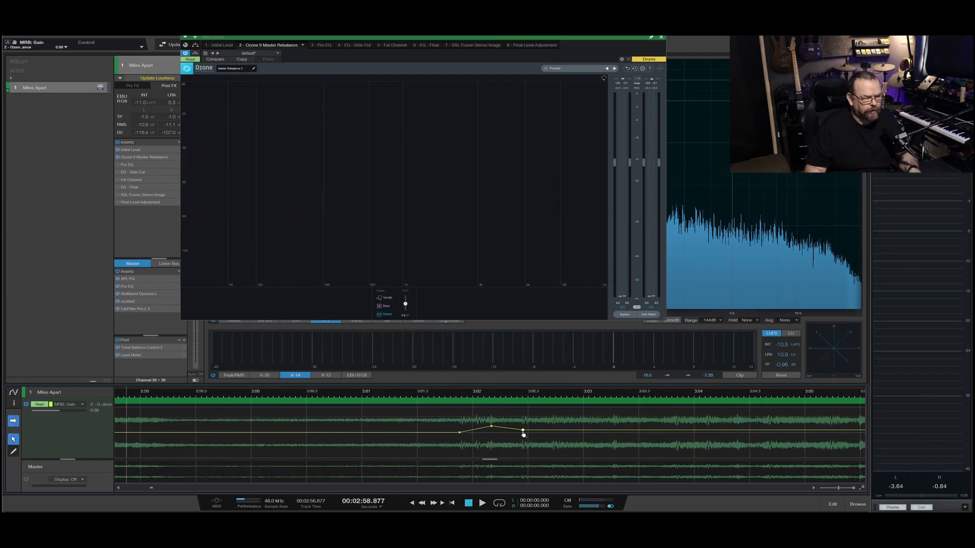
# Step: Play the song from about 2:58 to check the drum gain automation through the following section
pyautogui.press('space')
pyautogui.scroll(-3, 513, 430)
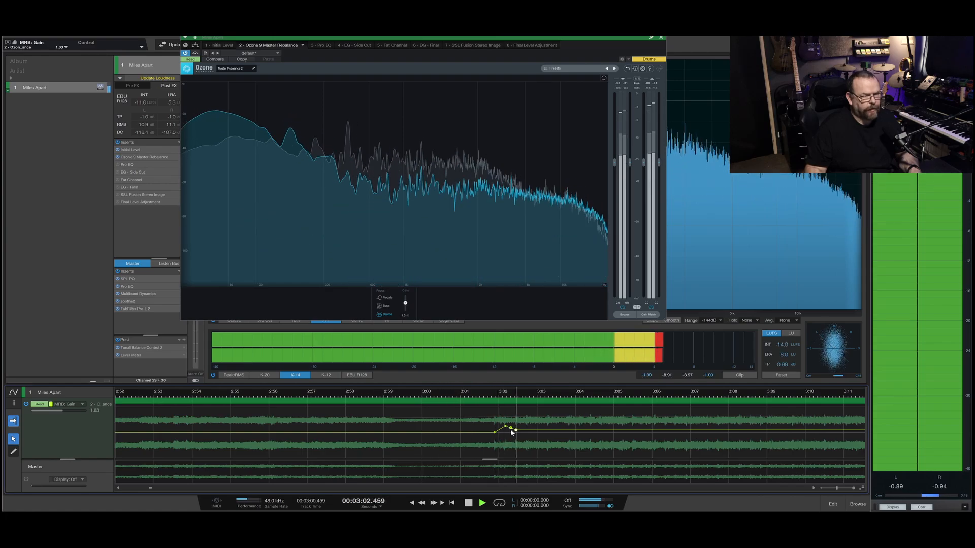
pyautogui.scroll(-4, 513, 429)
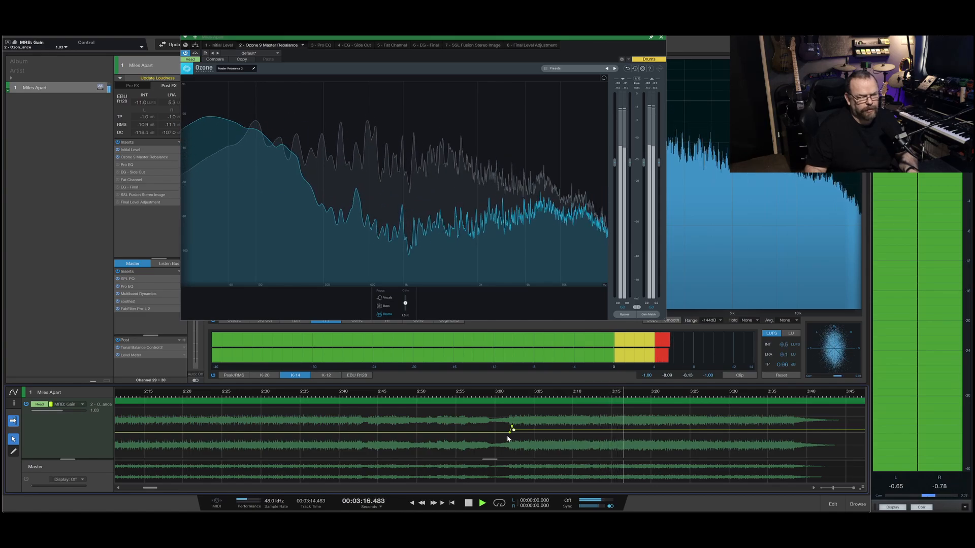
pyautogui.scroll(3, 706, 431)
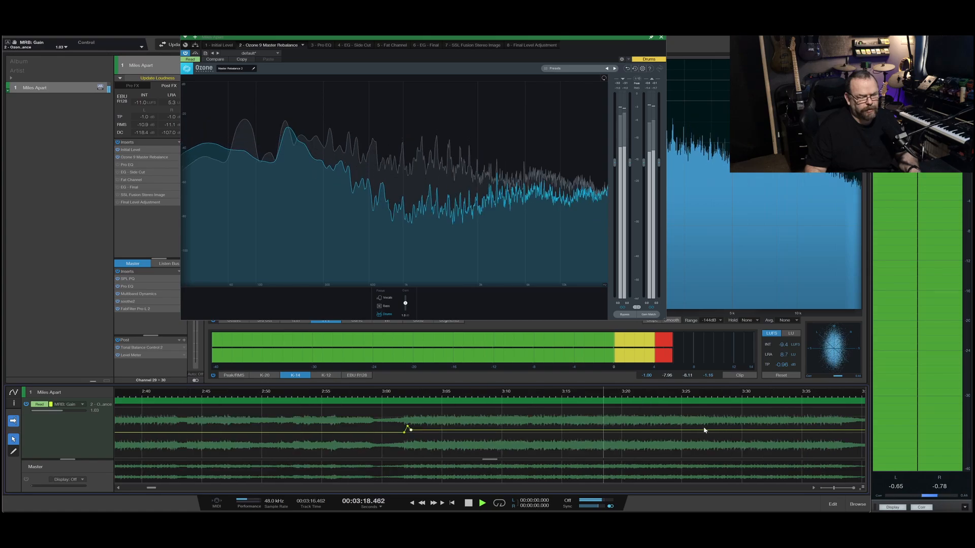
pyautogui.scroll(-3, 653, 434)
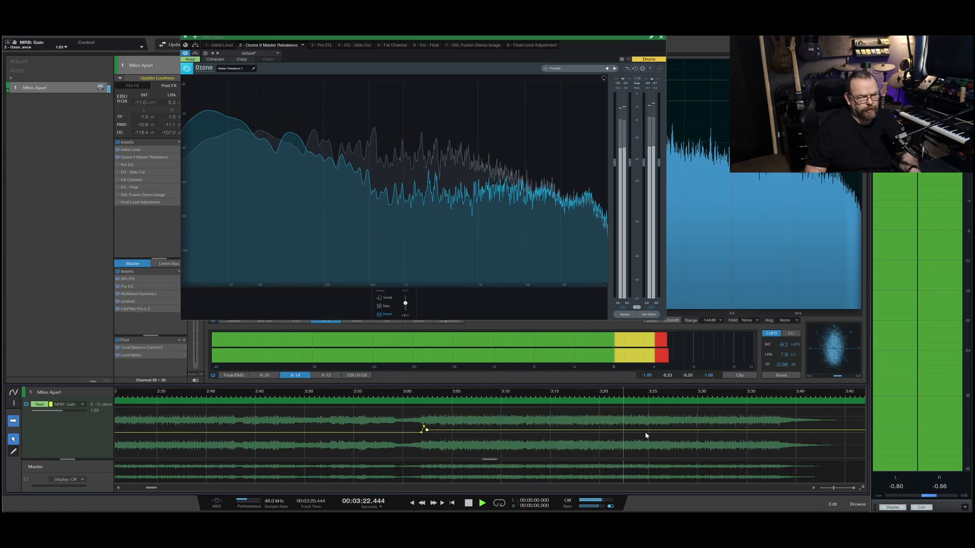
pyautogui.scroll(-1, 645, 435)
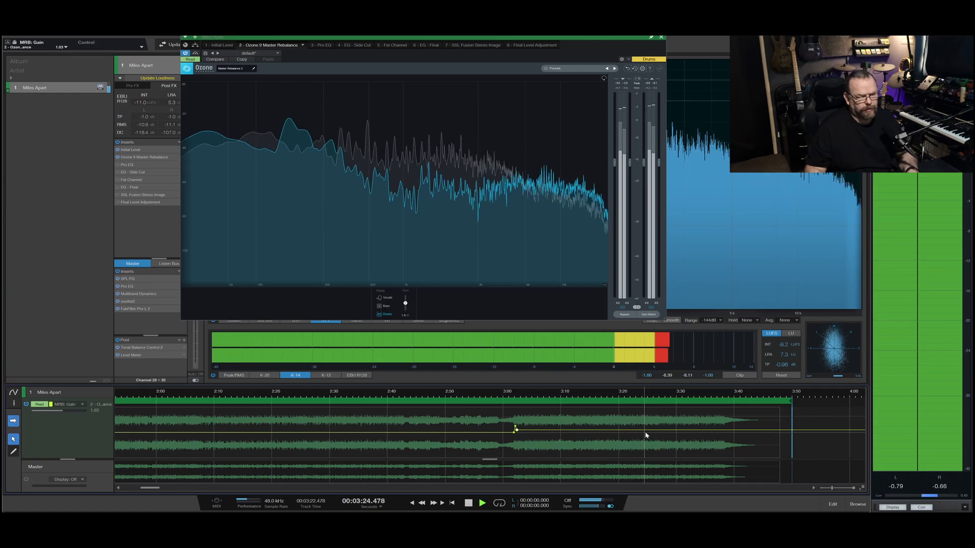
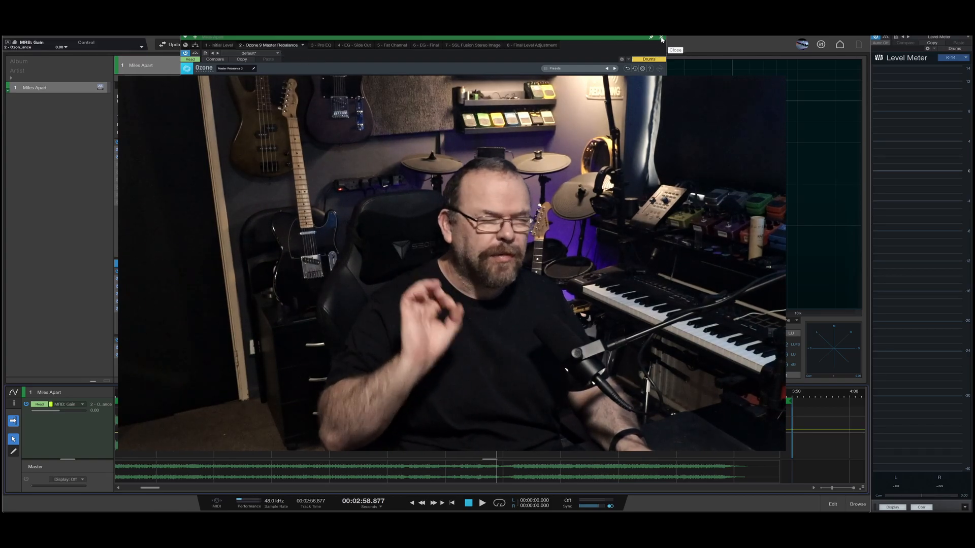
# Step: Close the Ozone plug-in window, hide the automation lanes and bring the start of the track into view
pyautogui.click(661, 38)
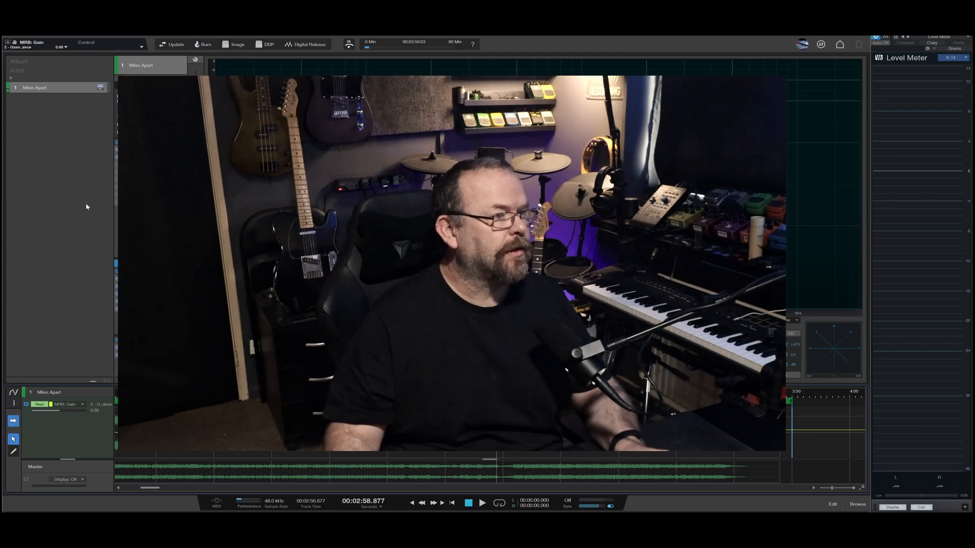
pyautogui.click(13, 394)
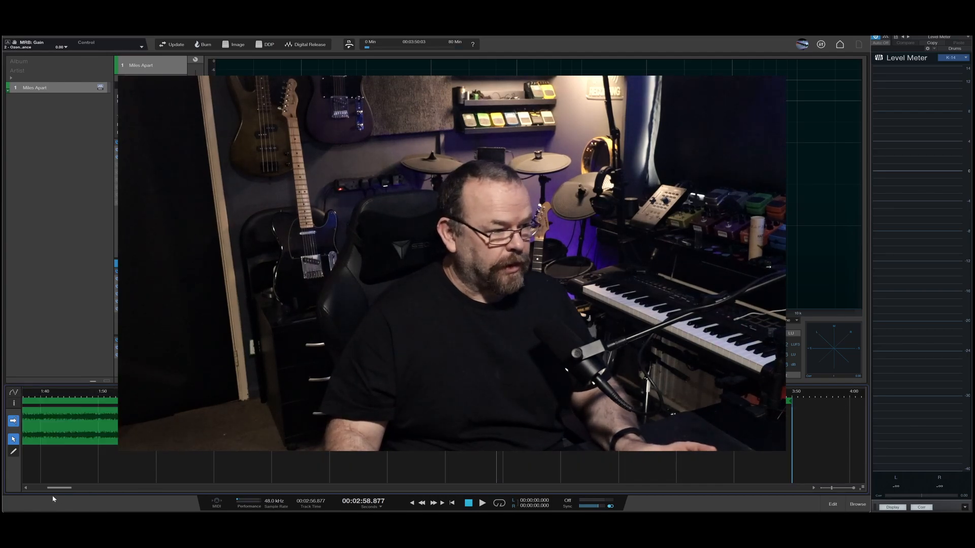
pyautogui.moveTo(65, 490); pyautogui.dragTo(38, 493)
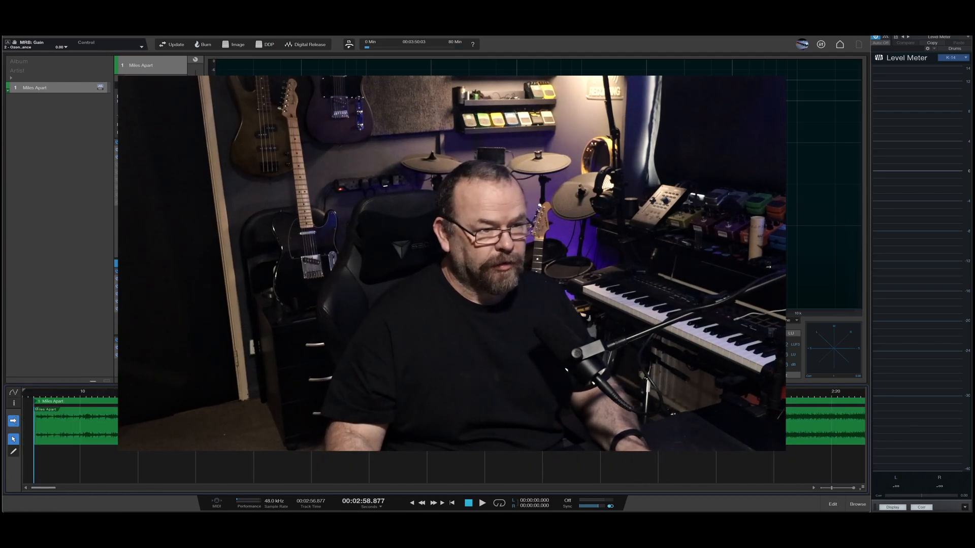
# Step: Find the passage near 1:30 by ear and loop the range from about 1:31.7 to 1:36.5
pyautogui.hscroll(2, 443, 427)
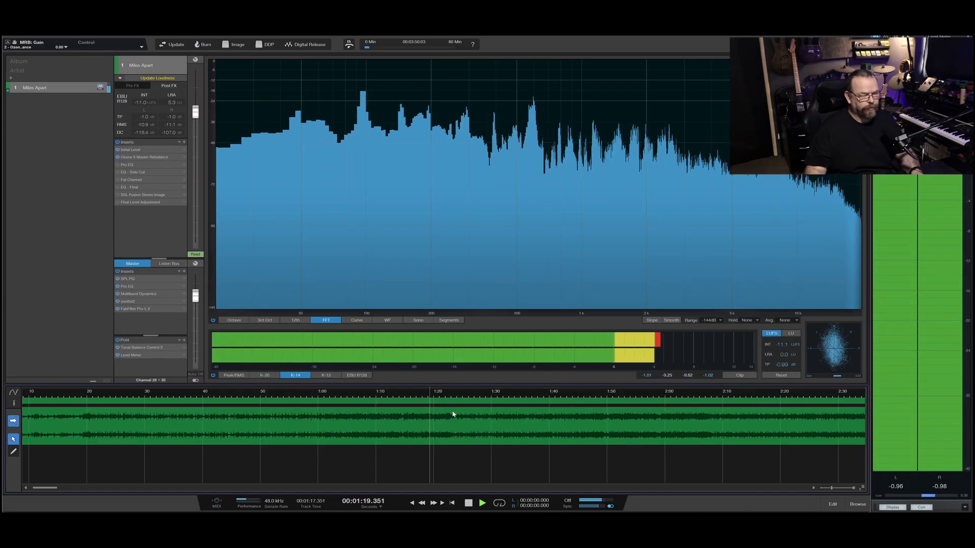
pyautogui.click(441, 393)
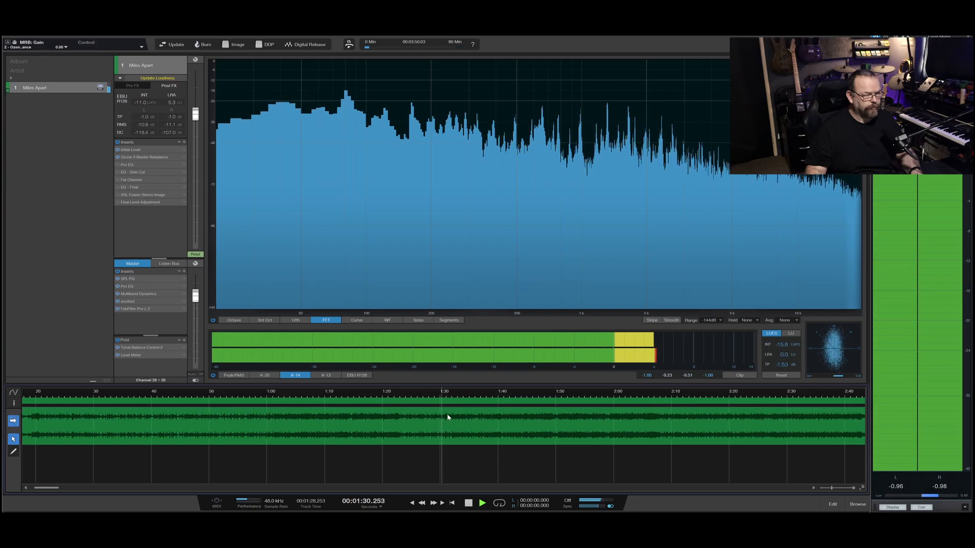
pyautogui.hscroll(3, 431, 407)
pyautogui.scroll(3, 421, 406)
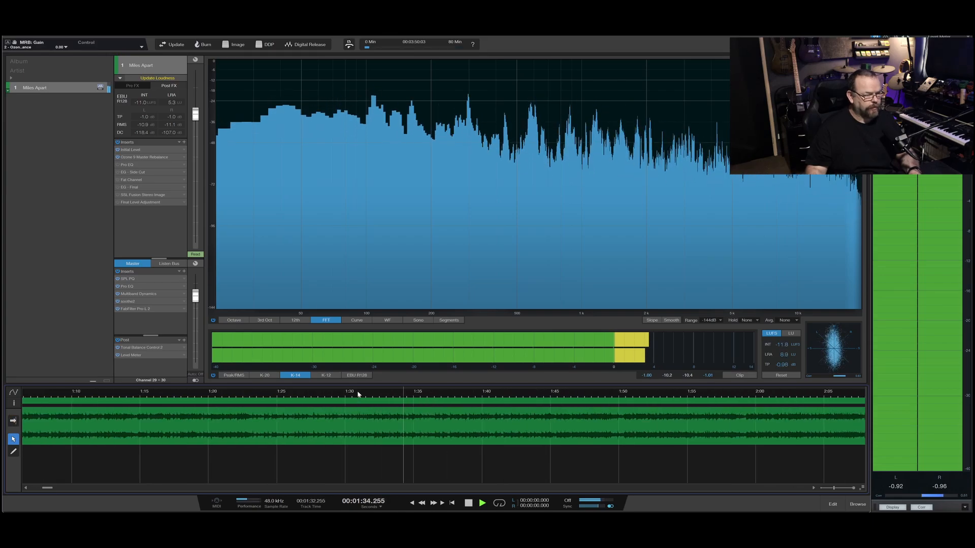
pyautogui.press('space')
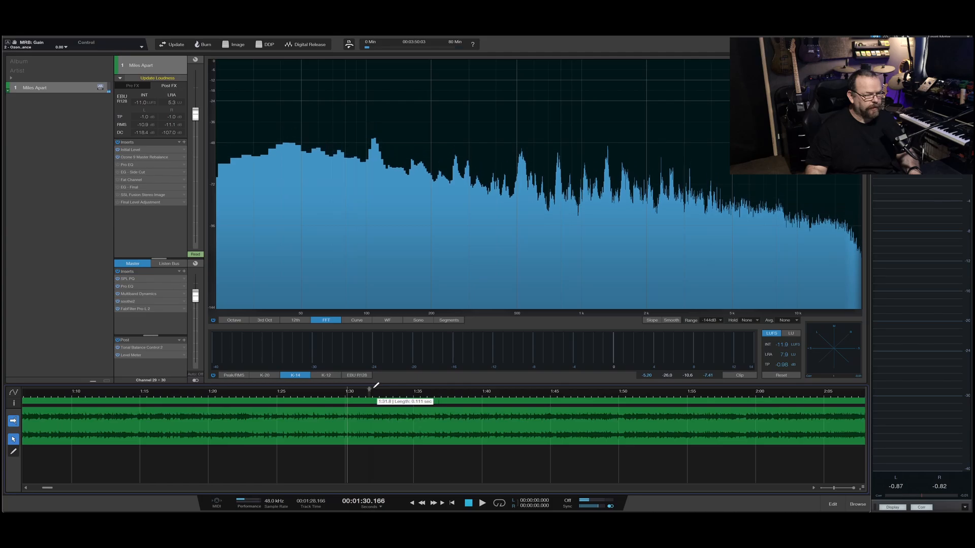
pyautogui.click(500, 504)
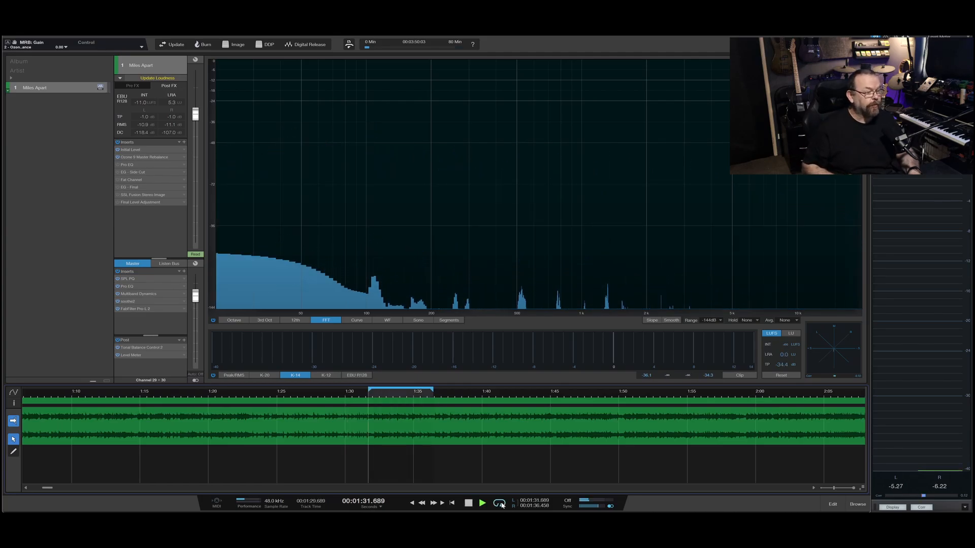
pyautogui.press('space')
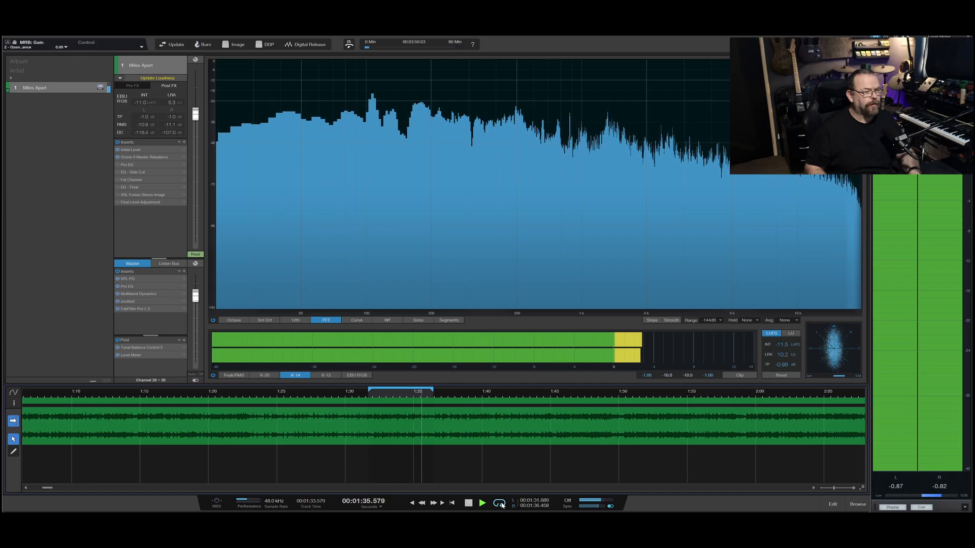
# Step: Change the loop range to about 1:34 to 1:37 and listen to it against the spectrum
pyautogui.moveTo(369, 397); pyautogui.dragTo(396, 397)
pyautogui.press('space')
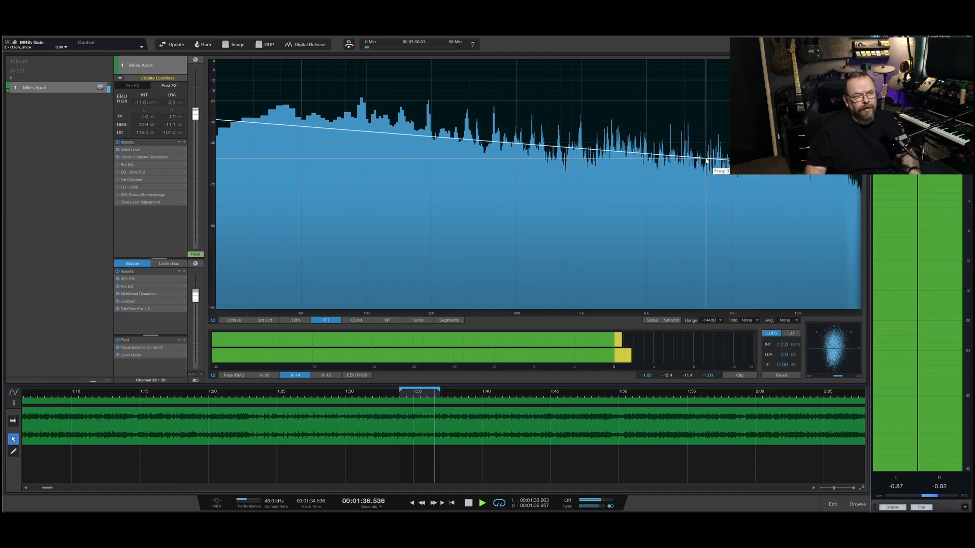
pyautogui.press('space')
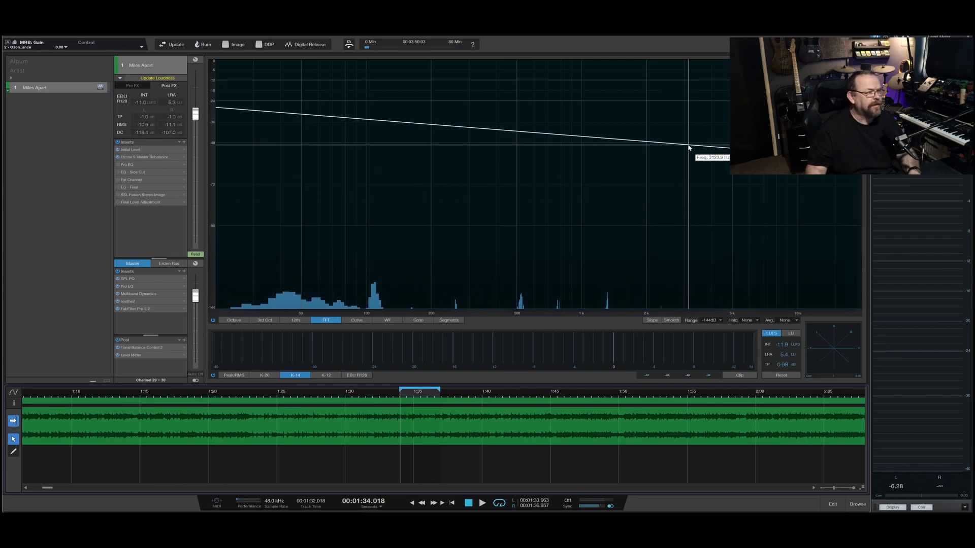
# Step: Add the AG - Notch EQ effect to the track inserts and place it directly after Ozone 9 Master Rebalance
pyautogui.click(184, 142)
pyautogui.click(220, 224)
pyautogui.click(228, 247)
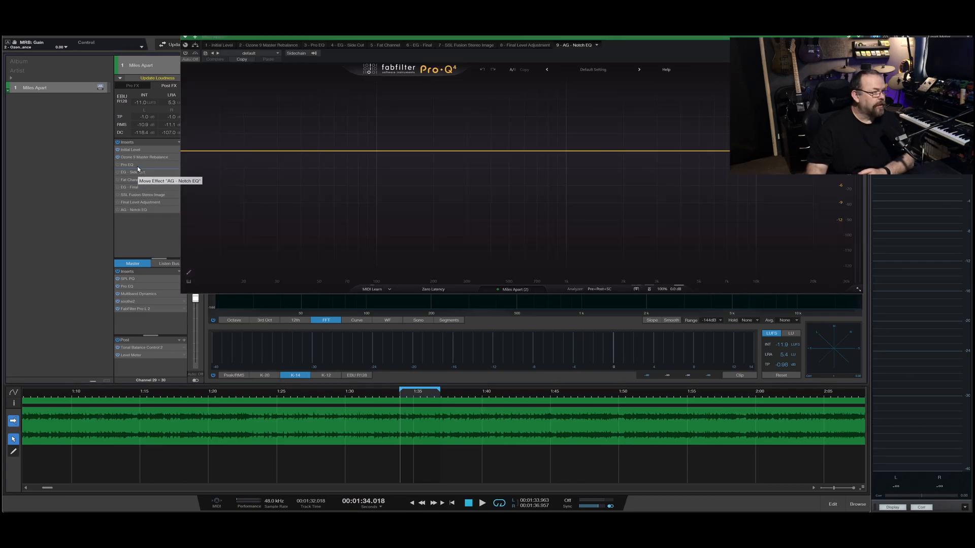
pyautogui.moveTo(138, 165); pyautogui.dragTo(139, 165)
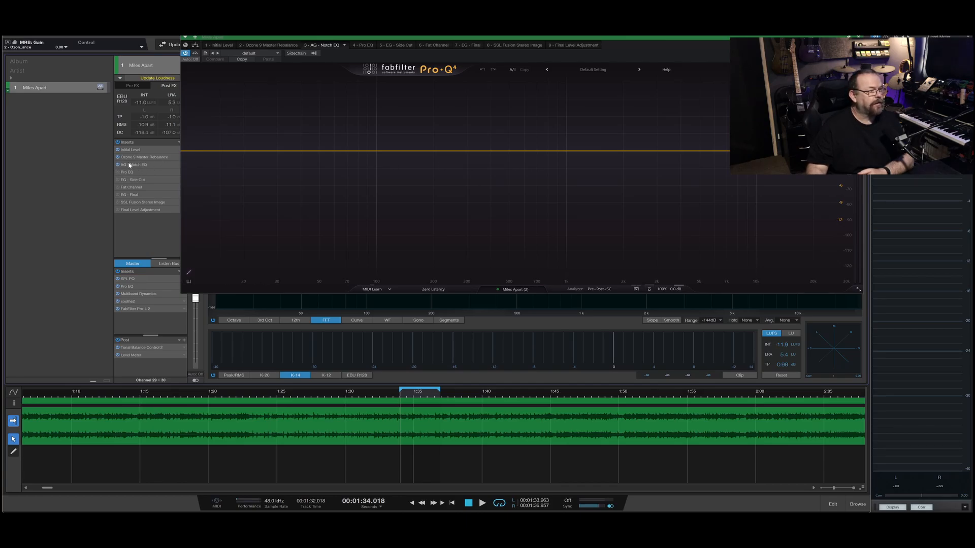
# Step: Rename the AG - Notch EQ insert to "Bass Slap"
pyautogui.rightClick(129, 165)
pyautogui.click(130, 190)
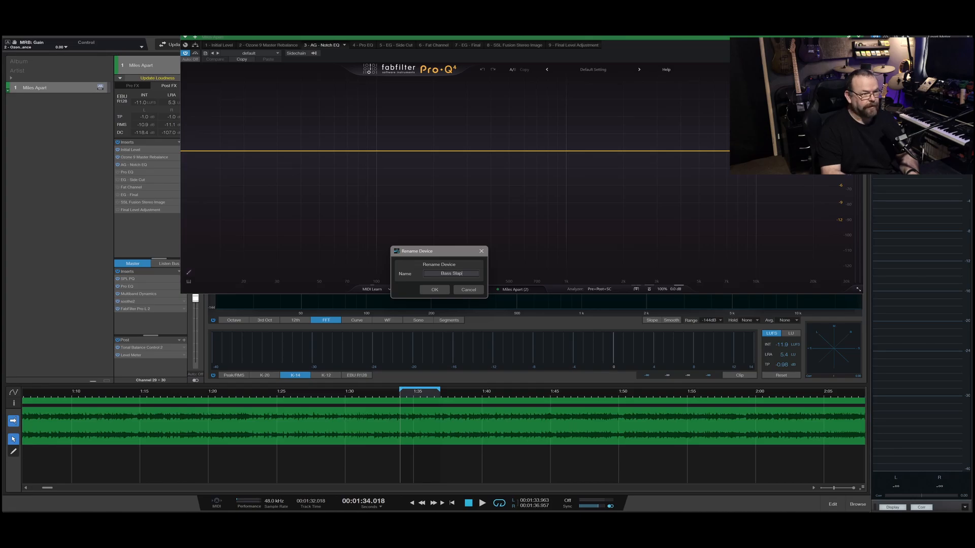
pyautogui.press('Return')
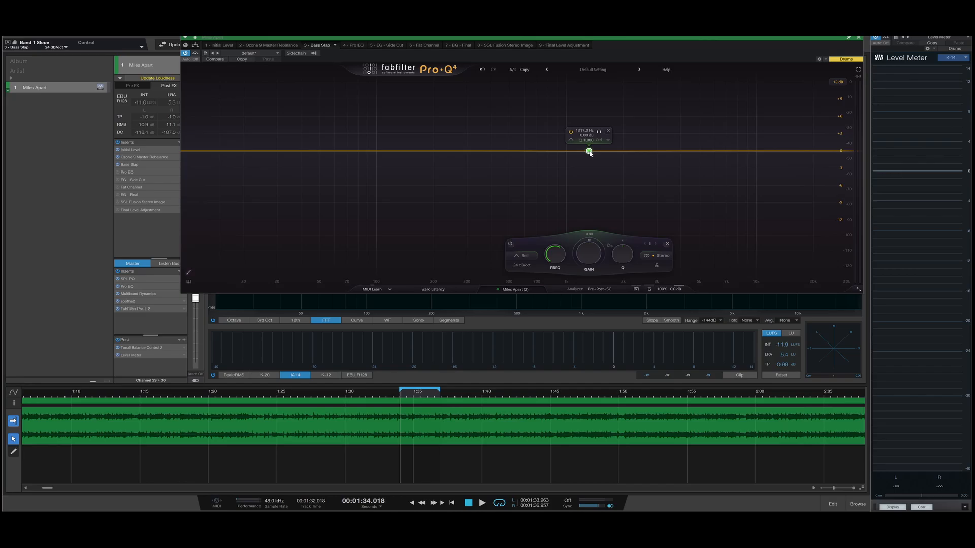
# Step: Place a bell band at about 3033.5 Hz, solo it and narrow its Q to about 6.6
pyautogui.moveTo(590, 153); pyautogui.dragTo(657, 153)
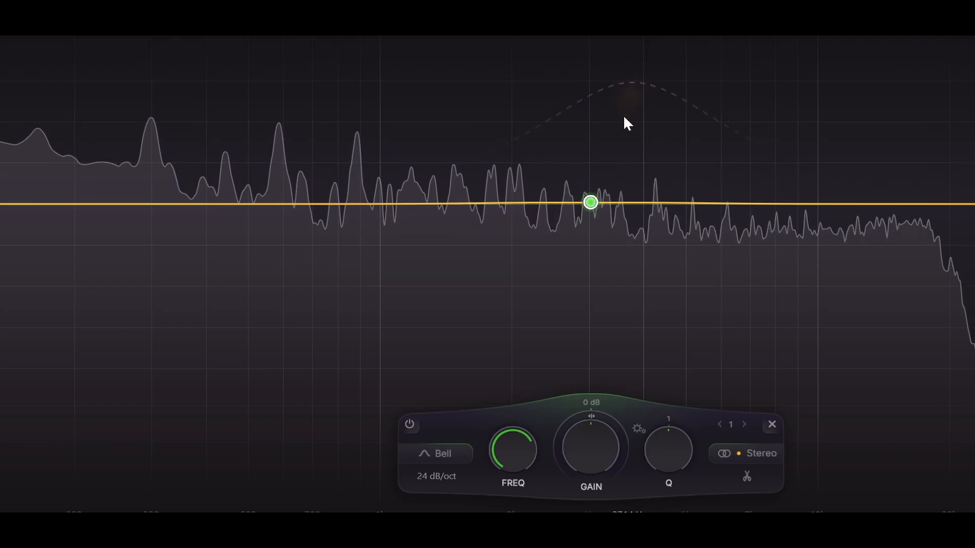
pyautogui.click(614, 157)
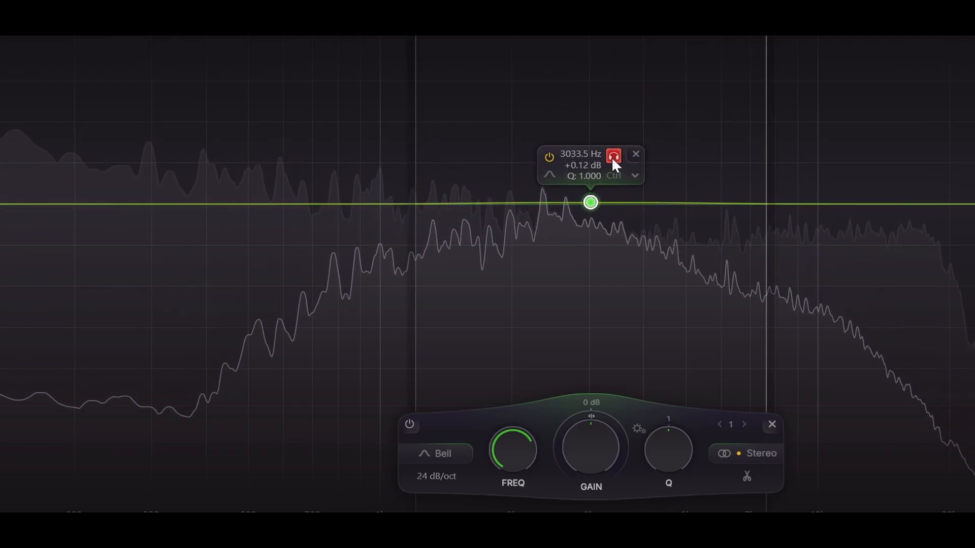
pyautogui.scroll(10, 611, 157)
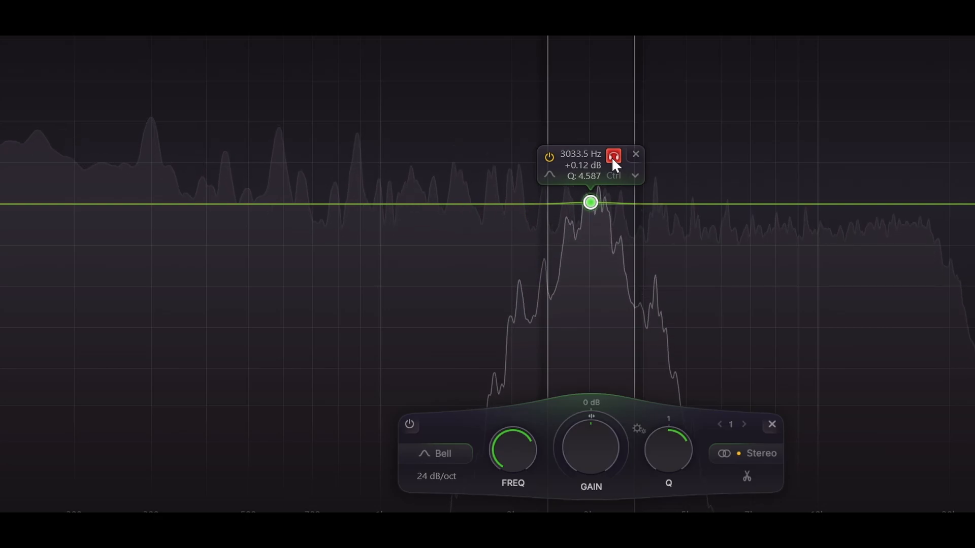
pyautogui.scroll(1, 611, 157)
pyautogui.scroll(4, 612, 157)
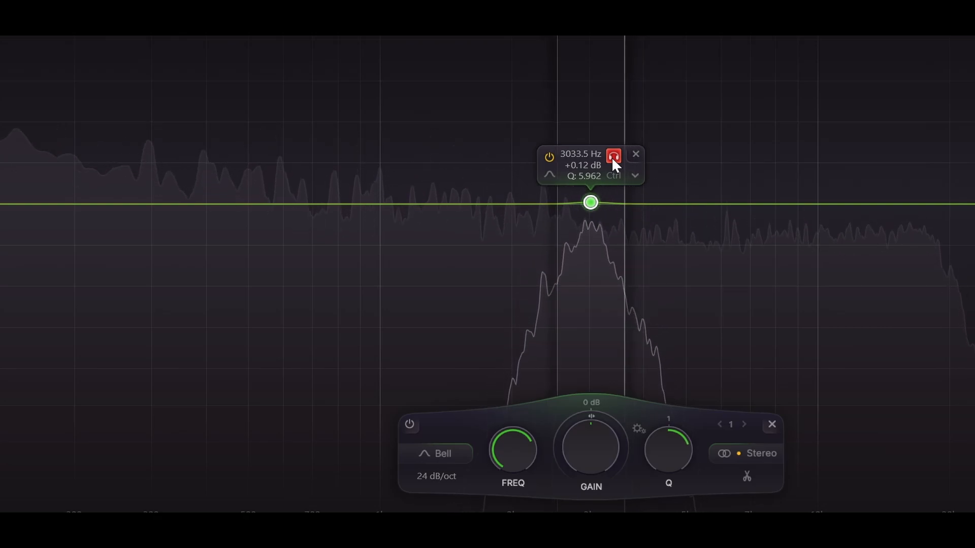
# Step: Turn off the band's solo and set its gain to -30 dB
pyautogui.click(611, 157)
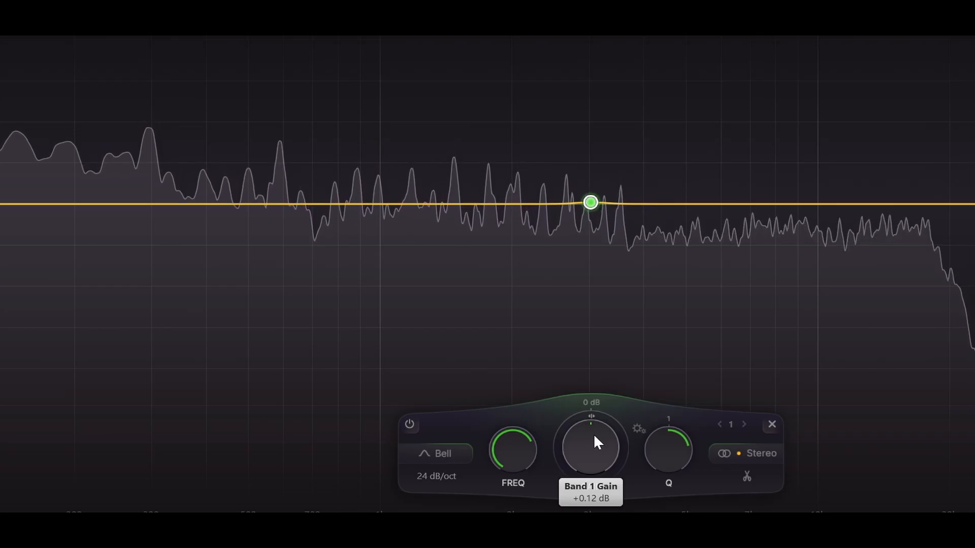
pyautogui.moveTo(589, 426); pyautogui.dragTo(587, 447)
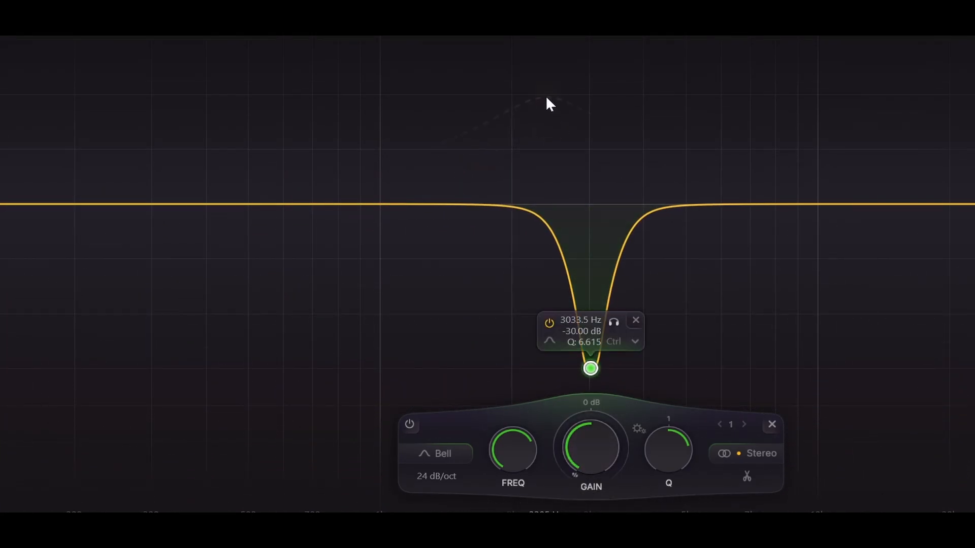
# Step: Play the track and compare the sound with the notch band bypassed and enabled
pyautogui.press('space')
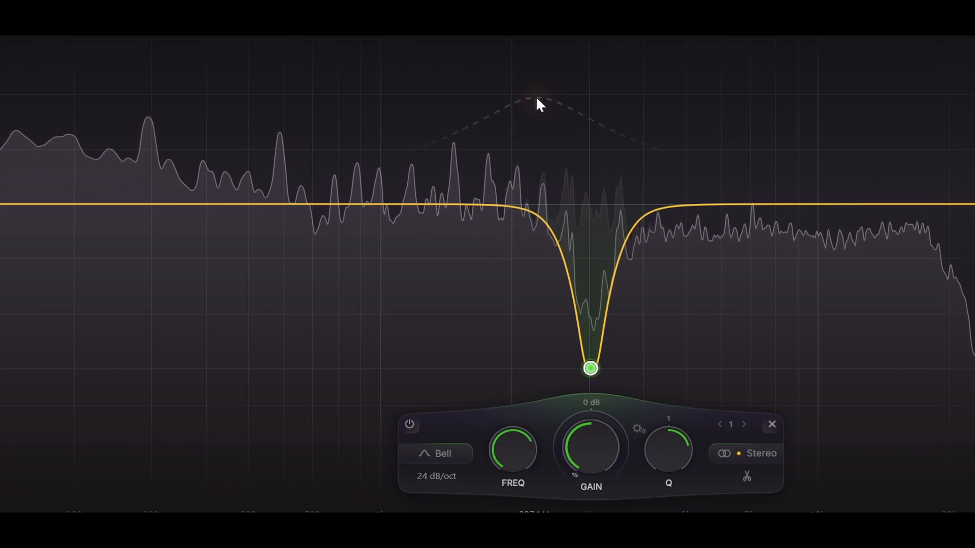
pyautogui.click(410, 424)
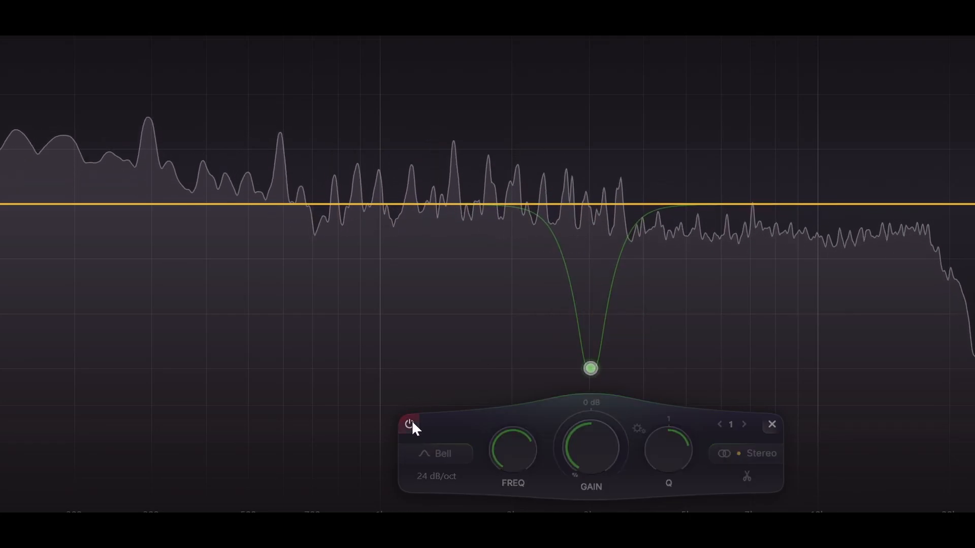
pyautogui.click(410, 424)
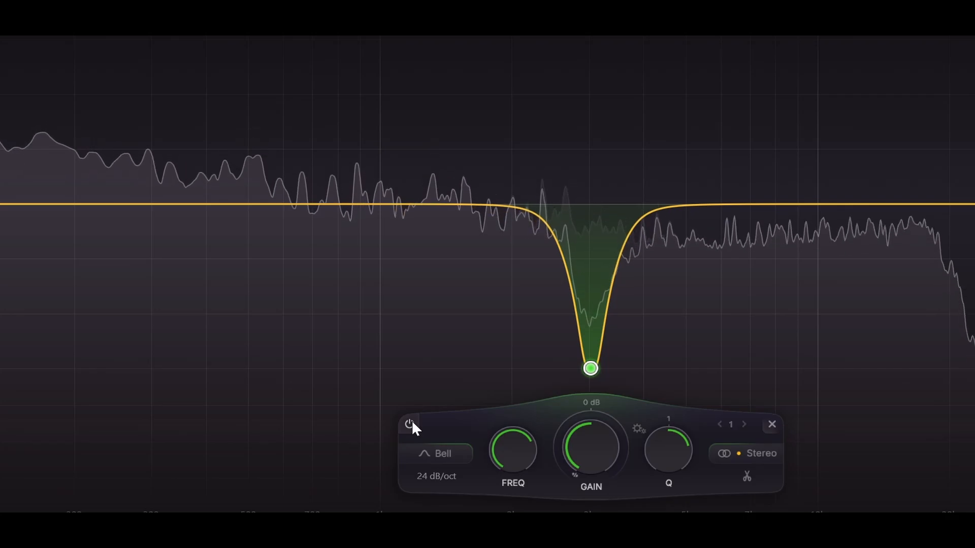
pyautogui.press('space')
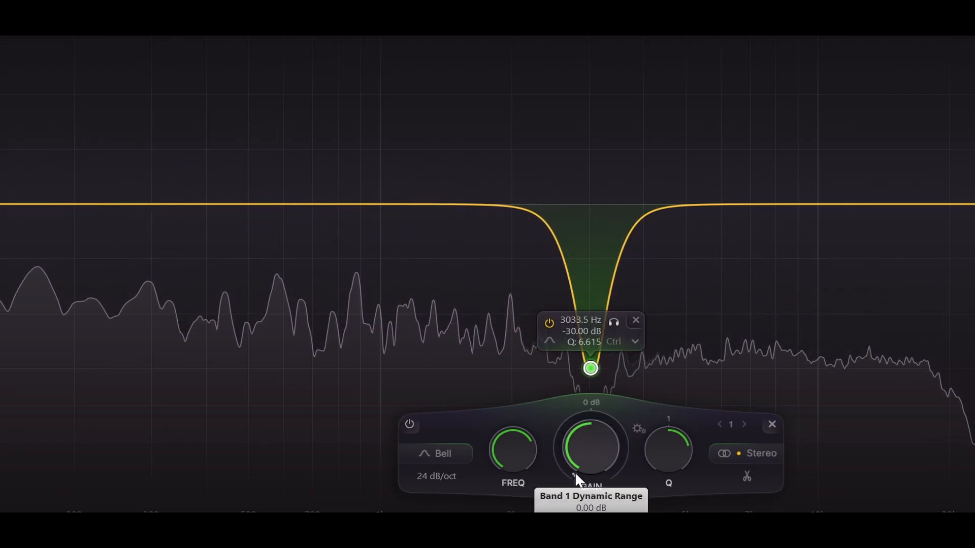
# Step: Raise the band's gain to about 0 dB and give it a moderate negative dynamic range while auditioning
pyautogui.moveTo(592, 452); pyautogui.dragTo(613, 352)
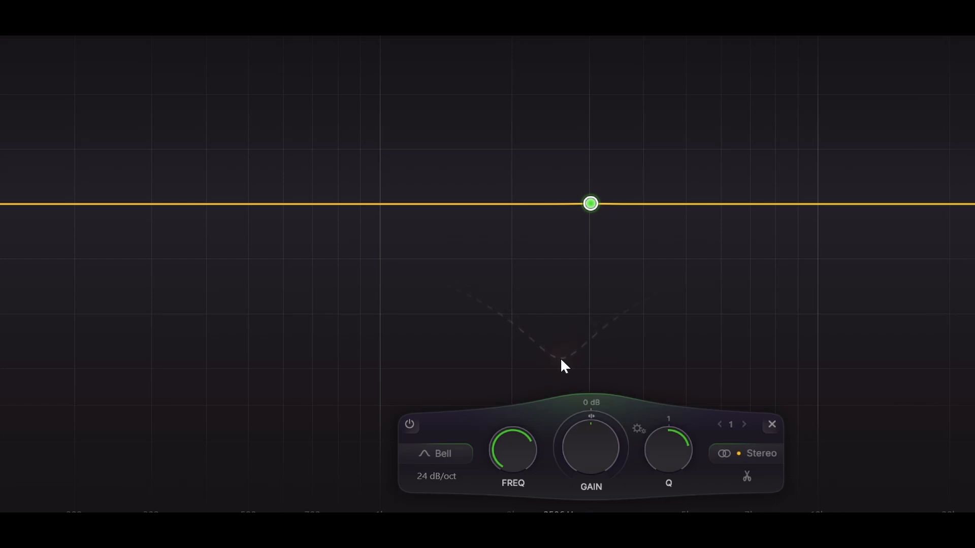
pyautogui.moveTo(599, 208)
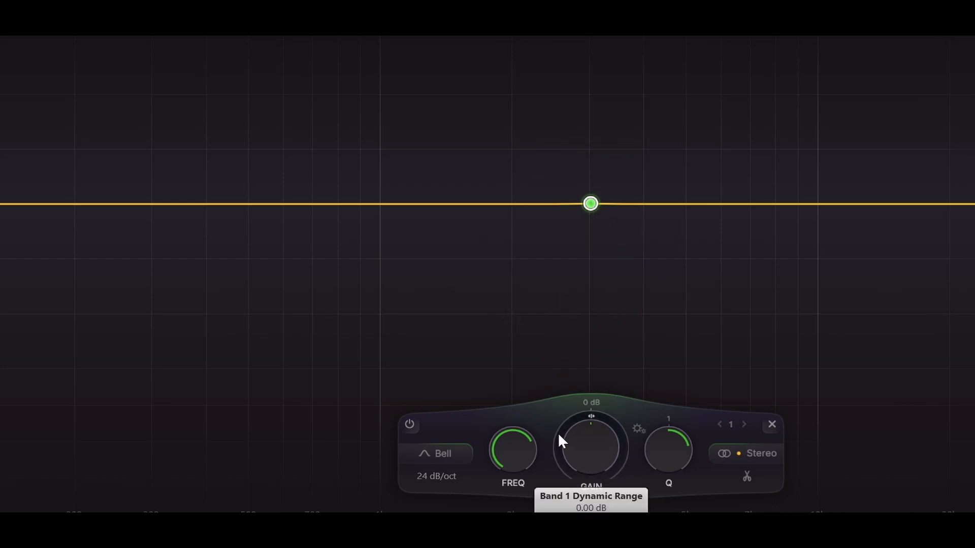
pyautogui.moveTo(558, 434); pyautogui.dragTo(543, 545)
pyautogui.press('space')
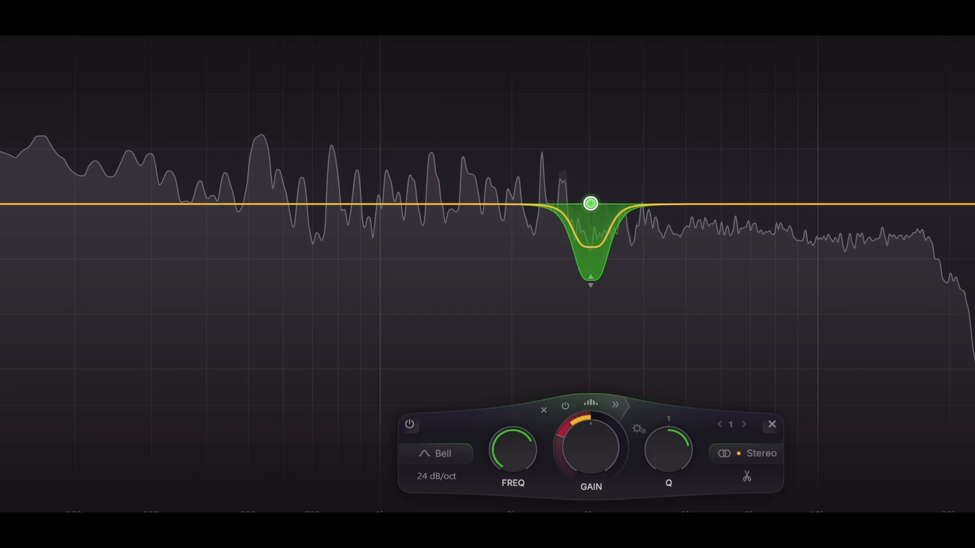
pyautogui.moveTo(559, 456); pyautogui.dragTo(559, 435)
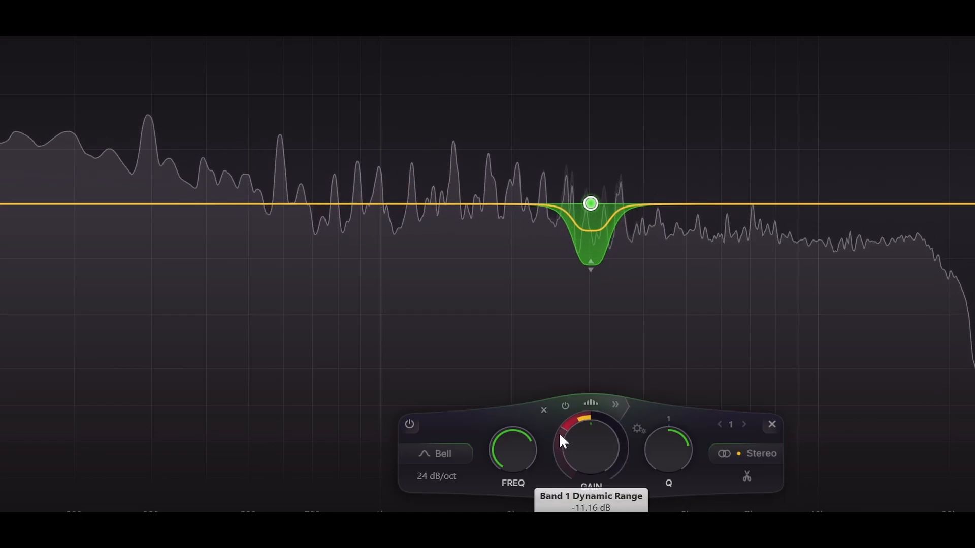
pyautogui.moveTo(554, 455); pyautogui.dragTo(572, 412)
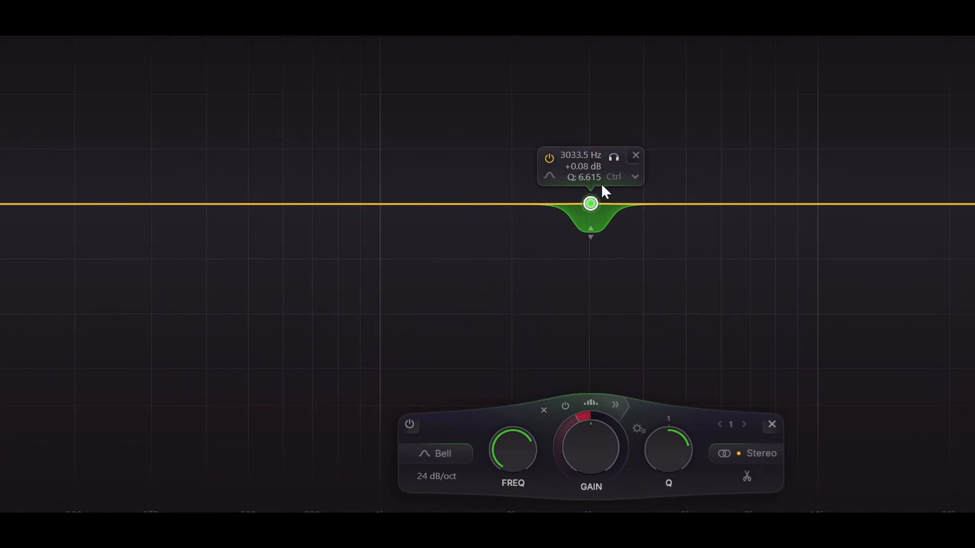
# Step: Move the band to about 4303.5 Hz, deepen its dynamic cut and narrow its Q to about 10.8
pyautogui.moveTo(612, 157); pyautogui.dragTo(681, 153)
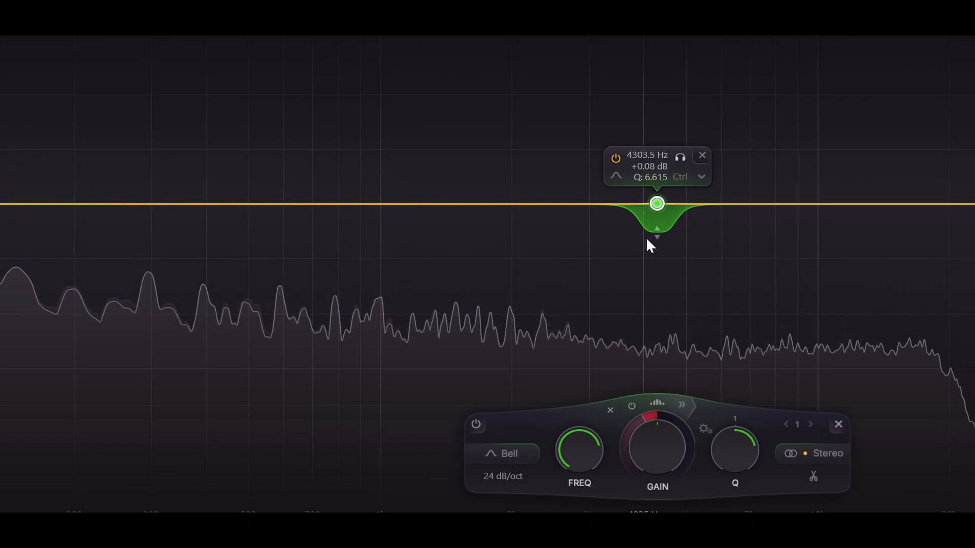
pyautogui.moveTo(657, 237); pyautogui.dragTo(652, 284)
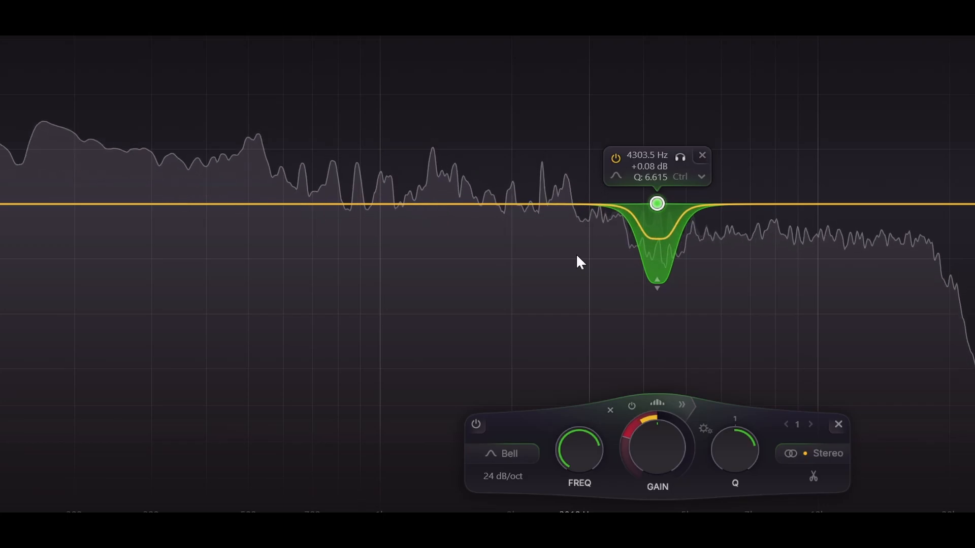
pyautogui.moveTo(727, 454); pyautogui.dragTo(734, 398)
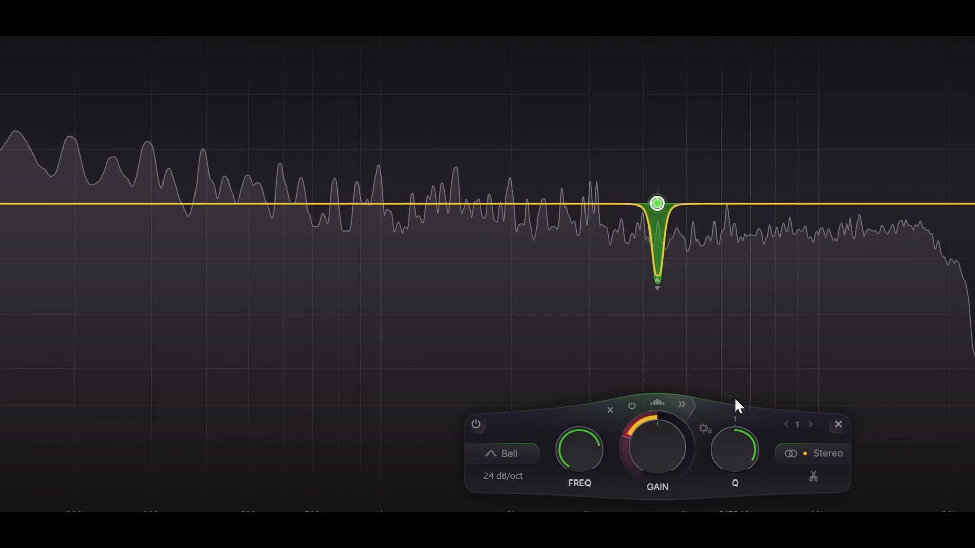
pyautogui.moveTo(733, 442); pyautogui.dragTo(731, 468)
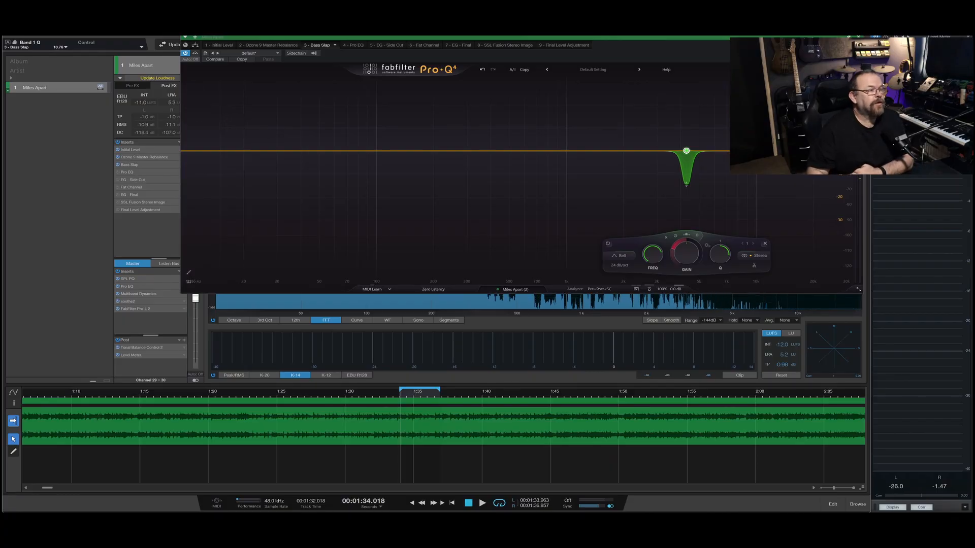
# Step: Add Host Bypass automation for the Bass Slap EQ, bypassed at first and switched to active from about 1:31.6
pyautogui.rightClick(196, 55)
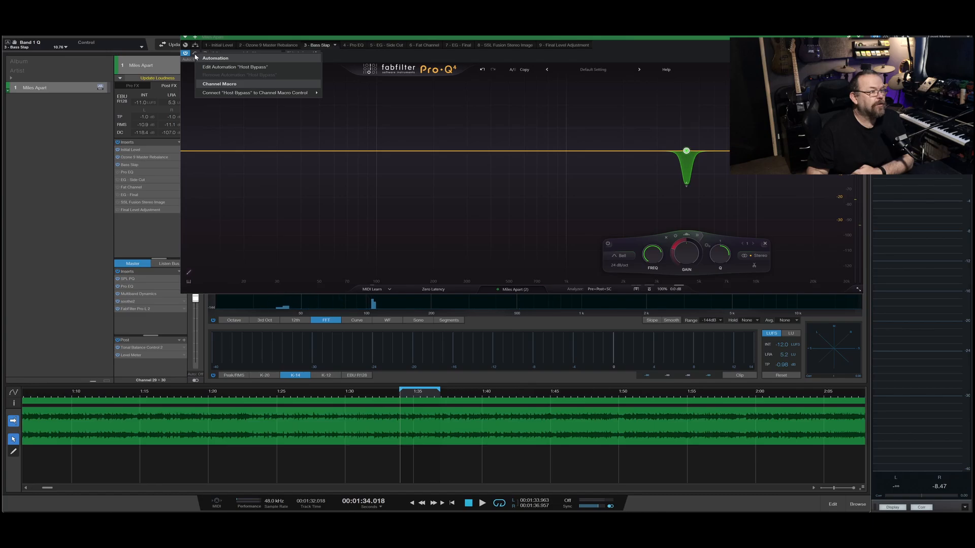
pyautogui.click(214, 68)
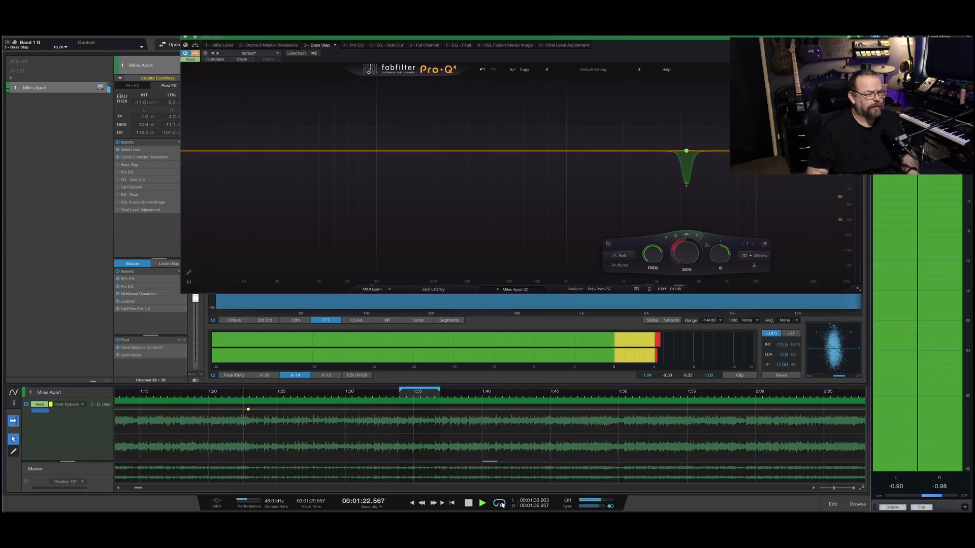
pyautogui.scroll(3, 339, 424)
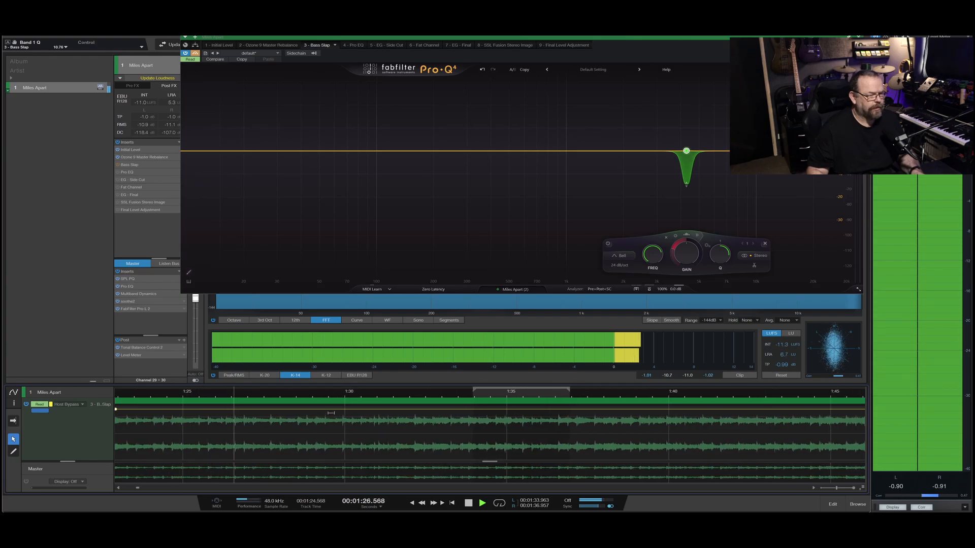
pyautogui.scroll(2, 330, 412)
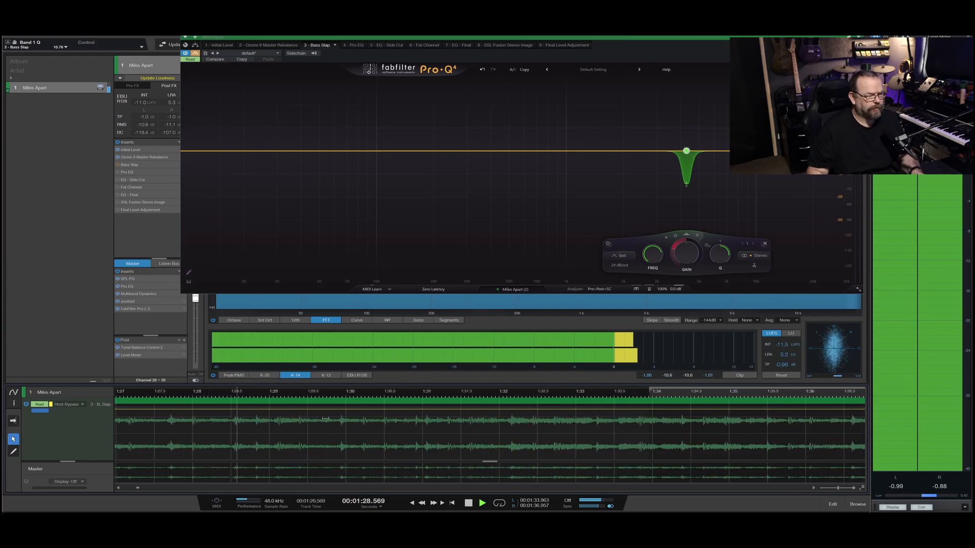
pyautogui.scroll(-1, 361, 428)
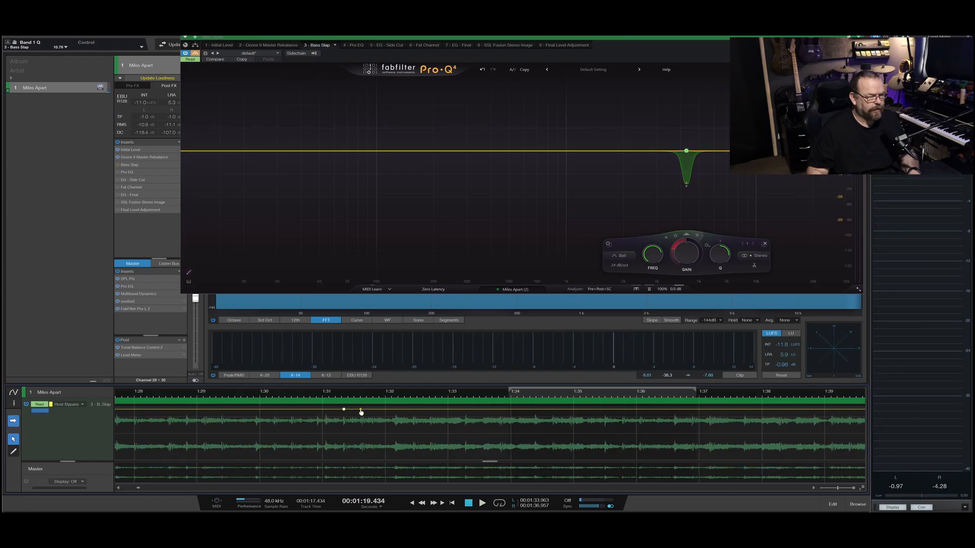
pyautogui.moveTo(361, 412); pyautogui.dragTo(365, 469)
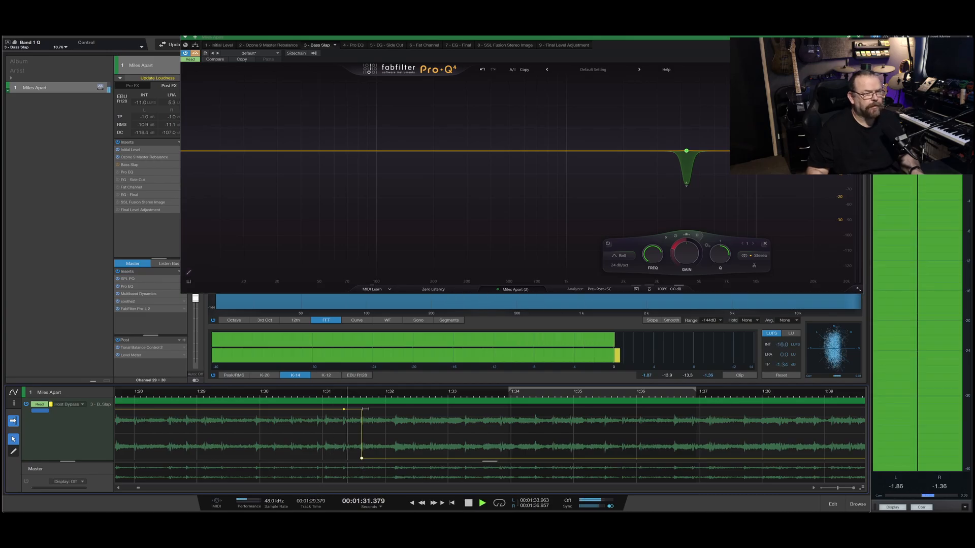
pyautogui.scroll(-4, 361, 412)
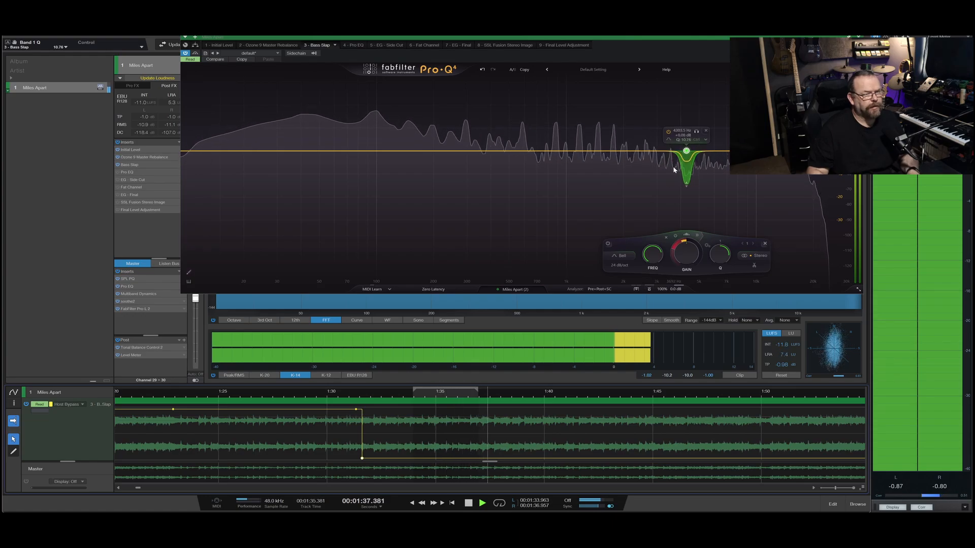
# Step: Add a second bell band at about 3071 Hz with a very narrow Q and a deep negative dynamic range
pyautogui.press('space')
pyautogui.click(659, 150)
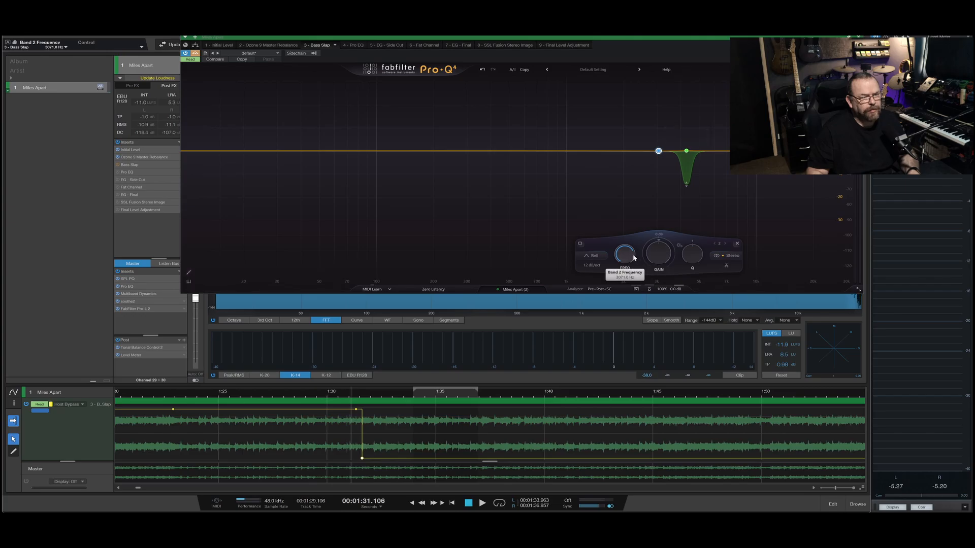
pyautogui.moveTo(658, 255); pyautogui.dragTo(640, 278)
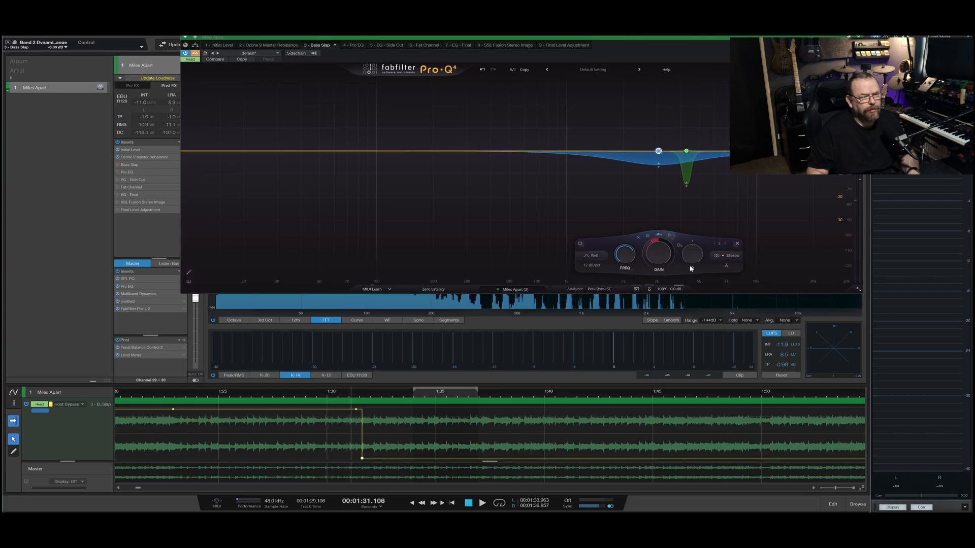
pyautogui.moveTo(692, 257); pyautogui.dragTo(694, 216)
pyautogui.press('space')
pyautogui.moveTo(643, 255); pyautogui.dragTo(642, 269)
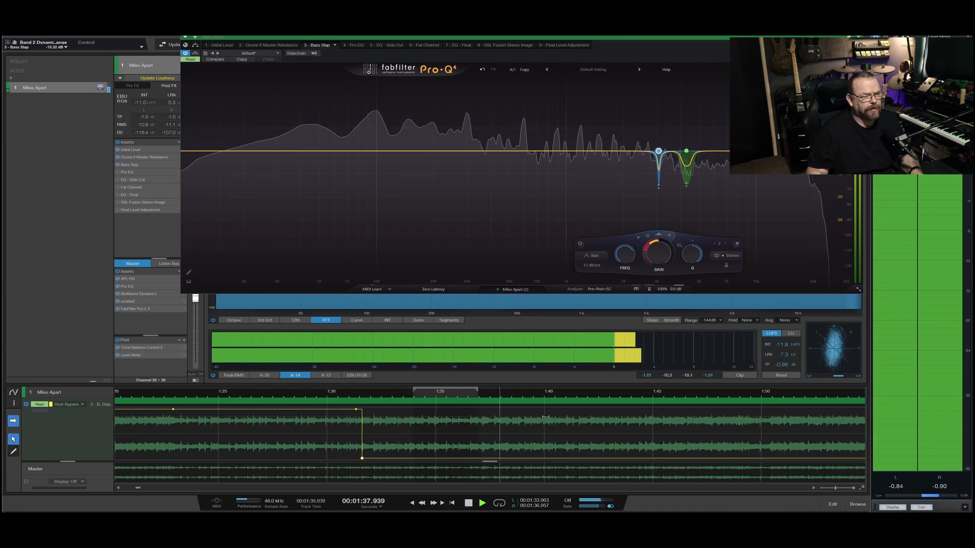
# Step: Audition the passage between about 1:43 and 1:49 from several starting points to find where the bass slap ends
pyautogui.scroll(-5, 546, 417)
pyautogui.hscroll(5, 526, 408)
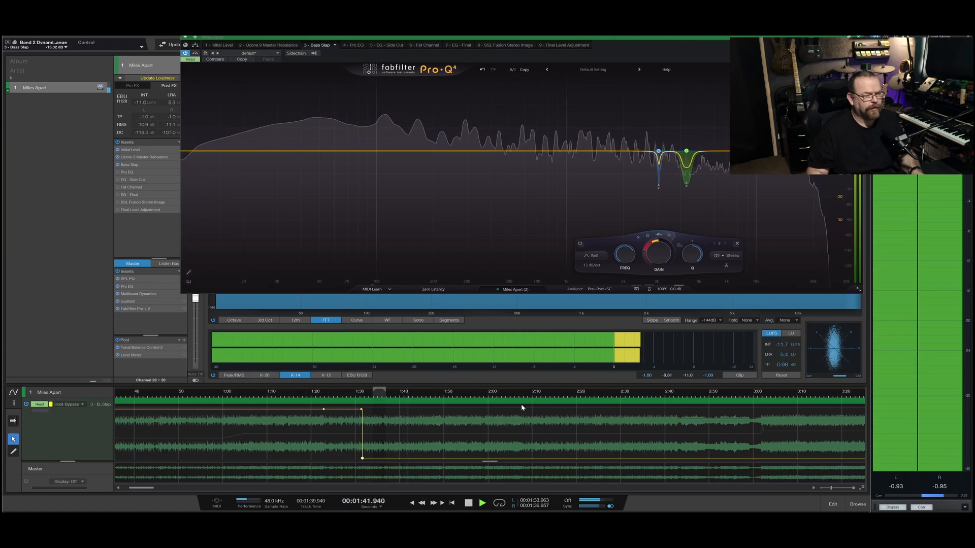
pyautogui.scroll(3, 432, 416)
pyautogui.scroll(3, 433, 414)
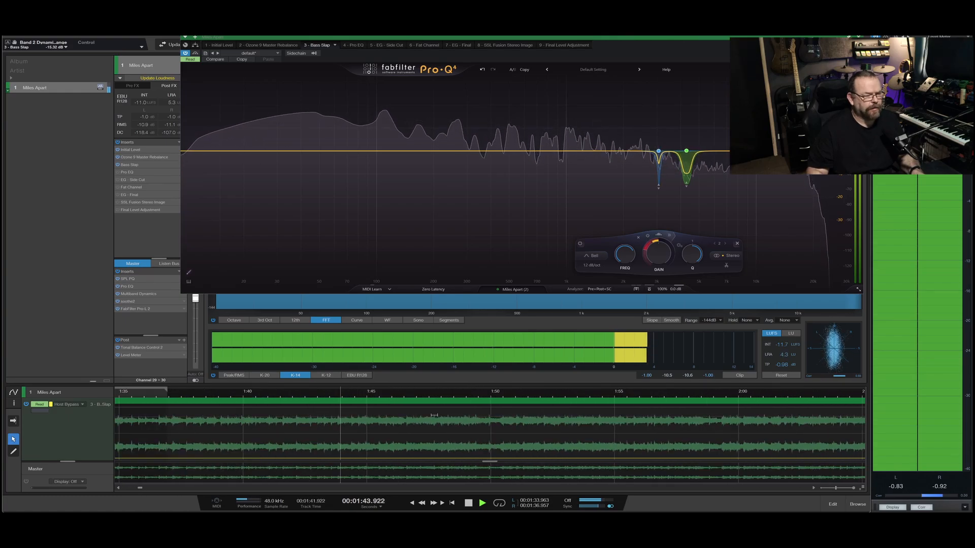
pyautogui.scroll(2, 458, 430)
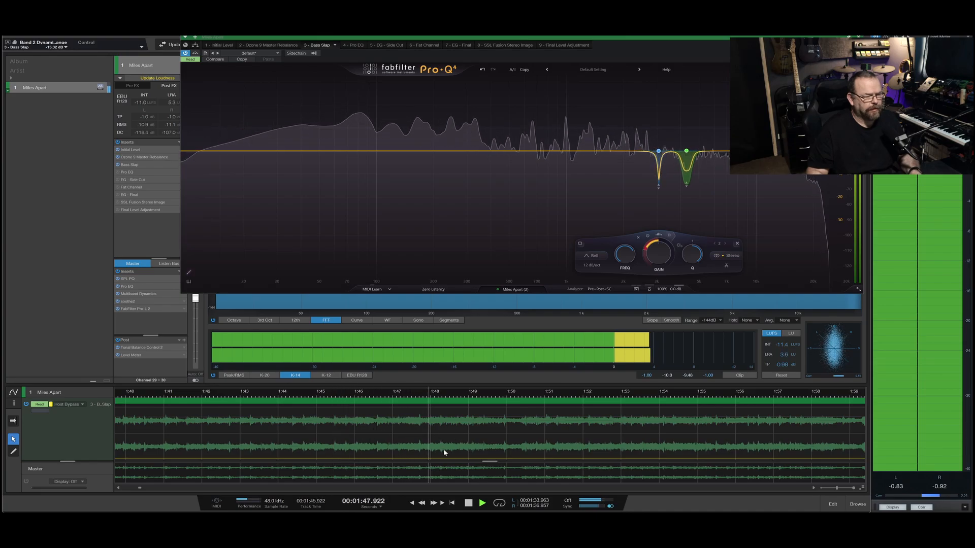
pyautogui.click(486, 453)
pyautogui.press('space')
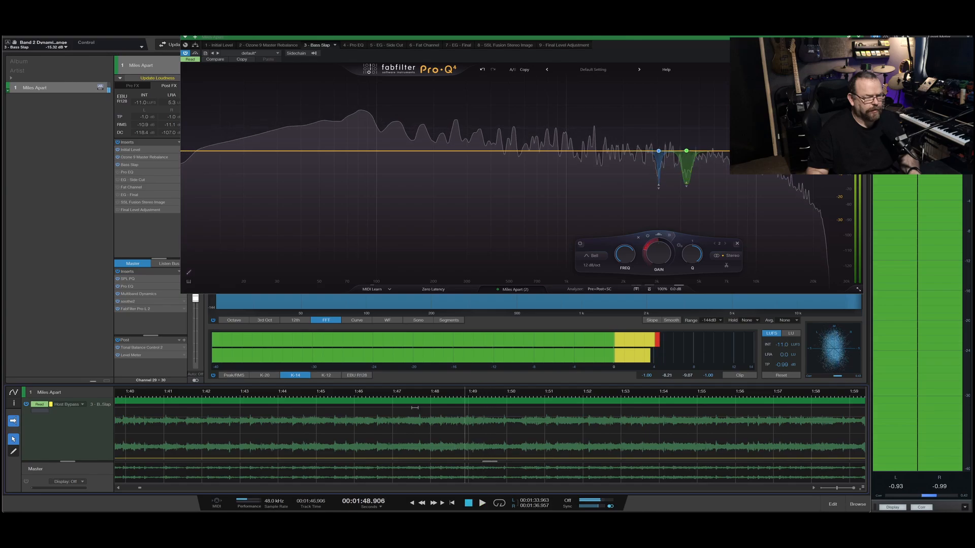
pyautogui.click(385, 441)
pyautogui.press('space')
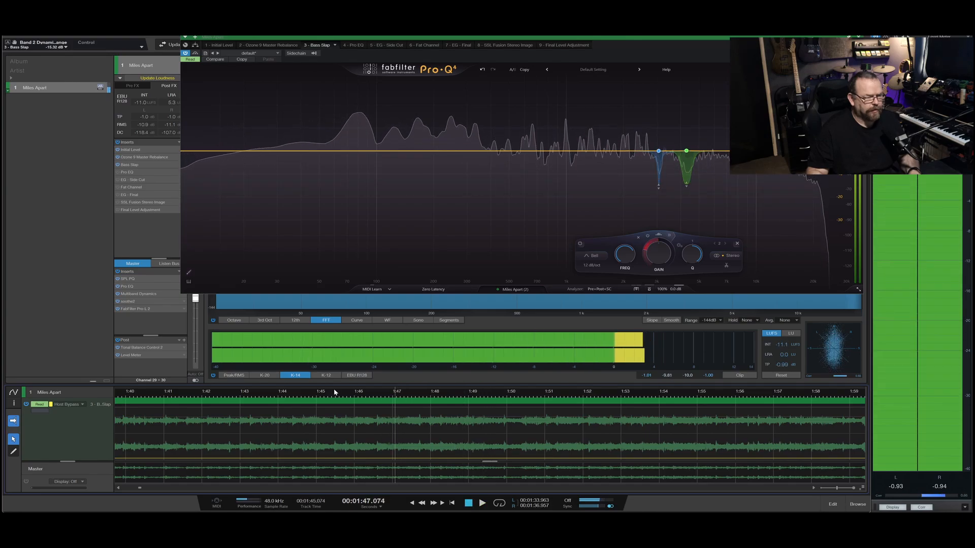
pyautogui.click(335, 392)
pyautogui.press('space')
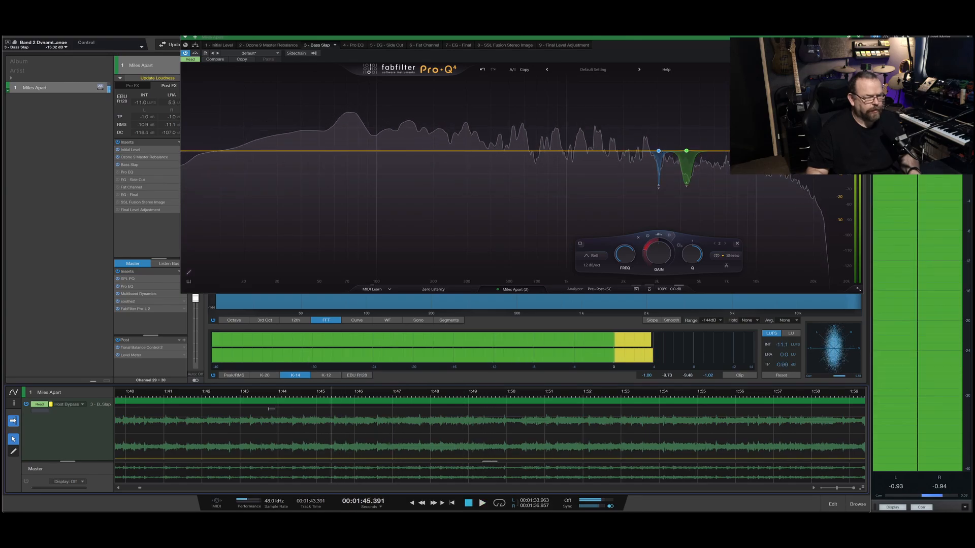
pyautogui.click(271, 409)
pyautogui.press('space')
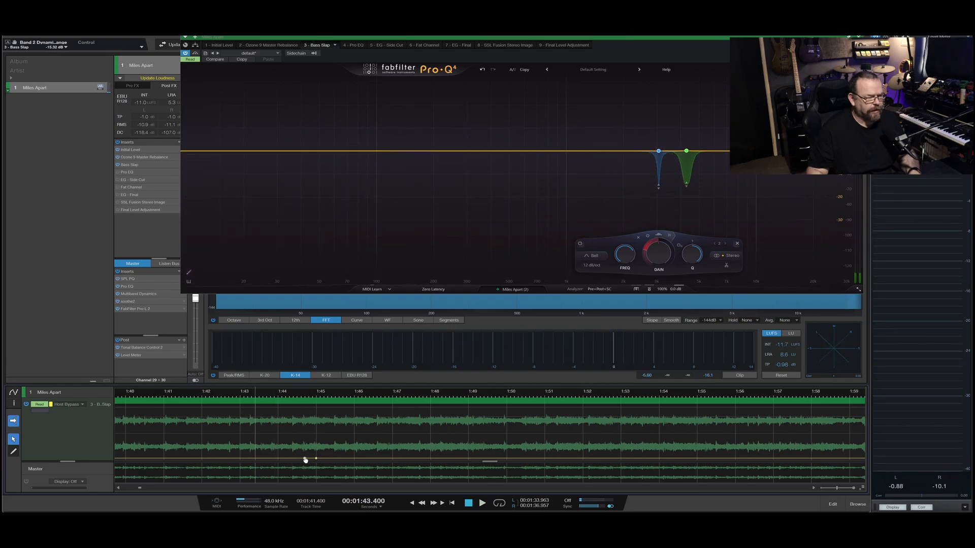
# Step: Switch the Host Bypass automation back to bypassed at about 1:45 and play back the automated section
pyautogui.moveTo(319, 431); pyautogui.dragTo(317, 418)
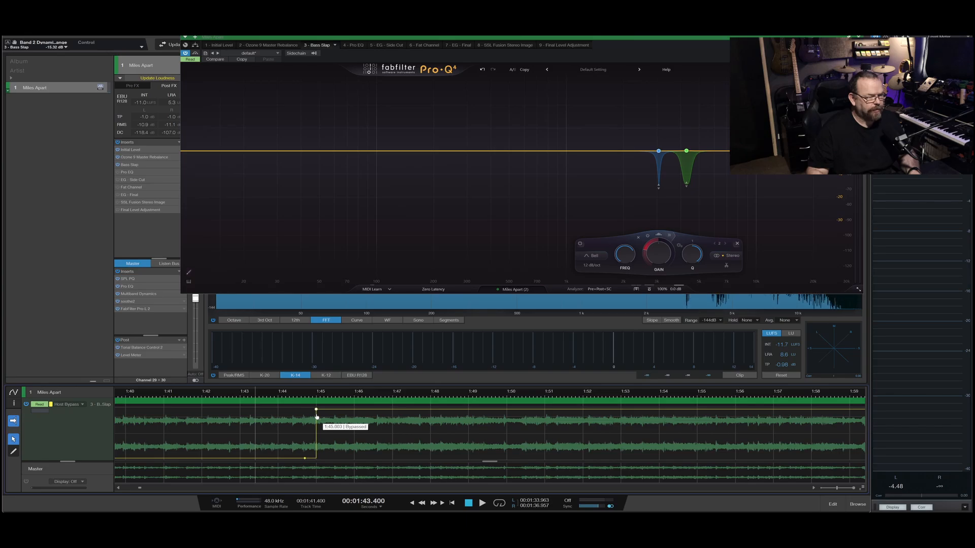
pyautogui.press('space')
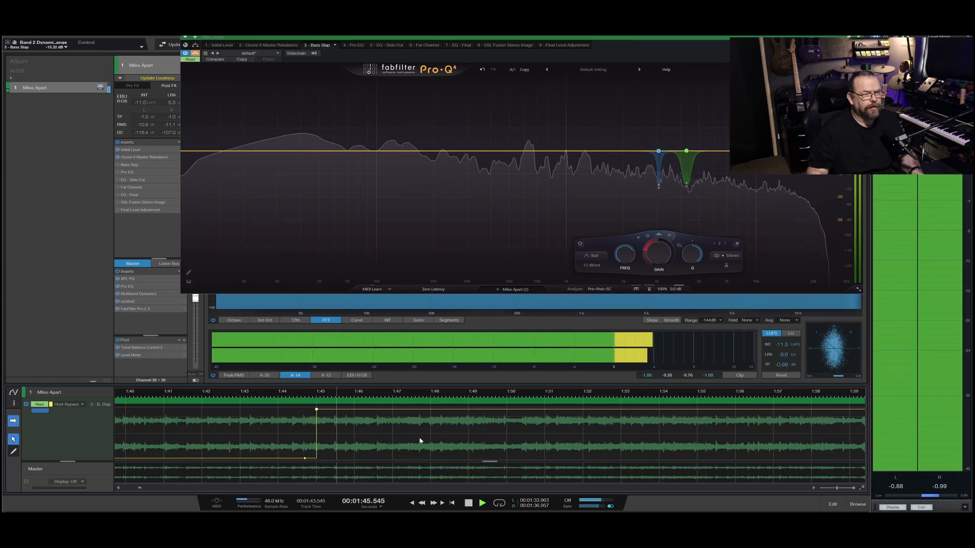
pyautogui.scroll(-4, 410, 437)
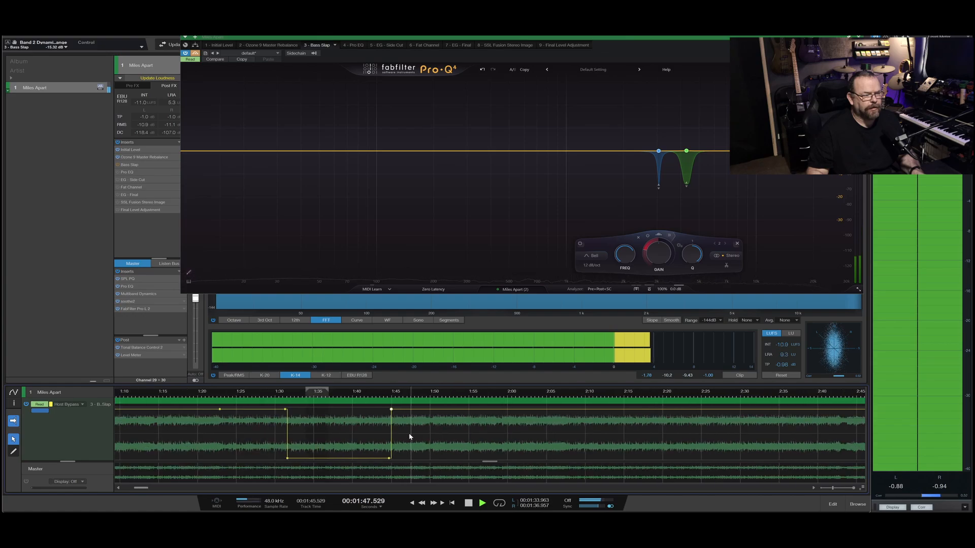
pyautogui.click(293, 395)
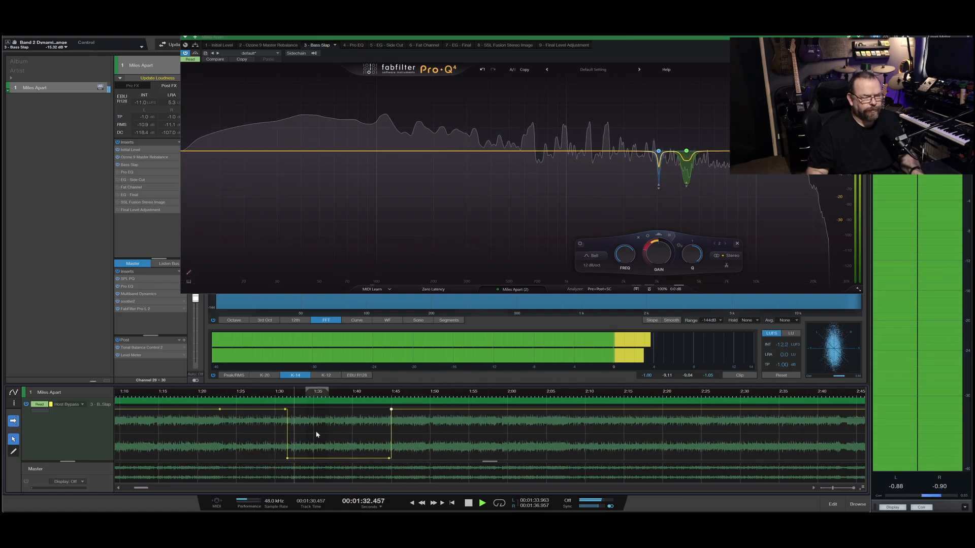
pyautogui.click(357, 393)
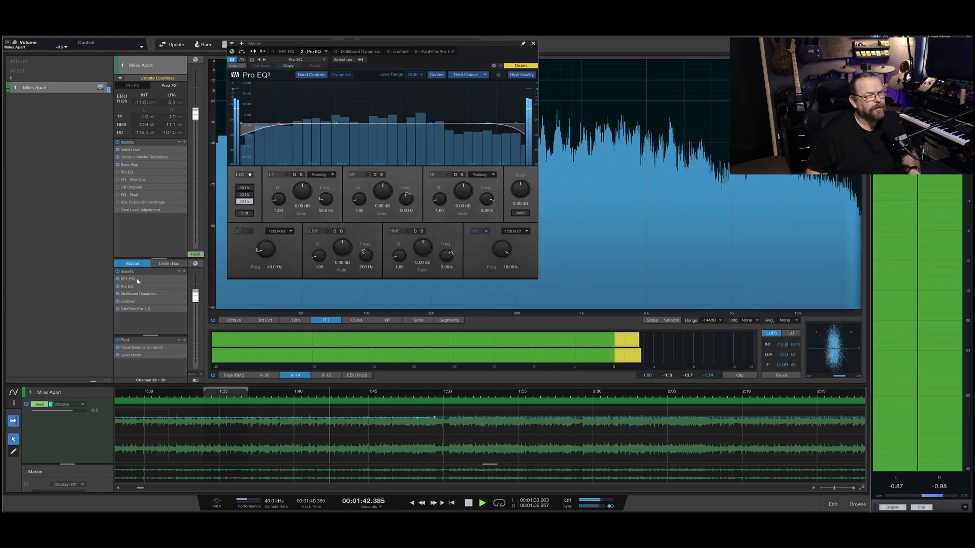
# Step: Review the SPL PQ equalizer on the master chain during playback, closing the open Pro EQ before and the equalizer after
pyautogui.click(533, 44)
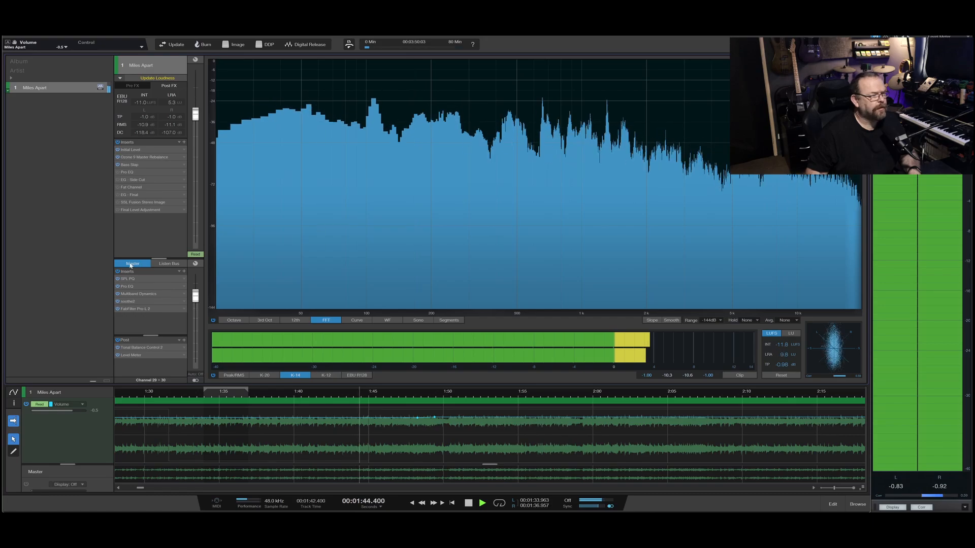
pyautogui.click(133, 279)
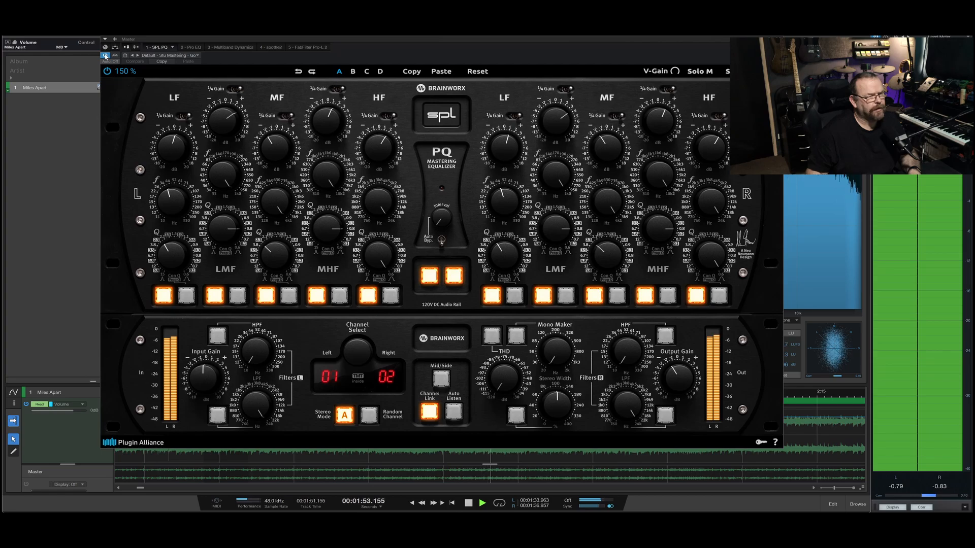
pyautogui.click(778, 39)
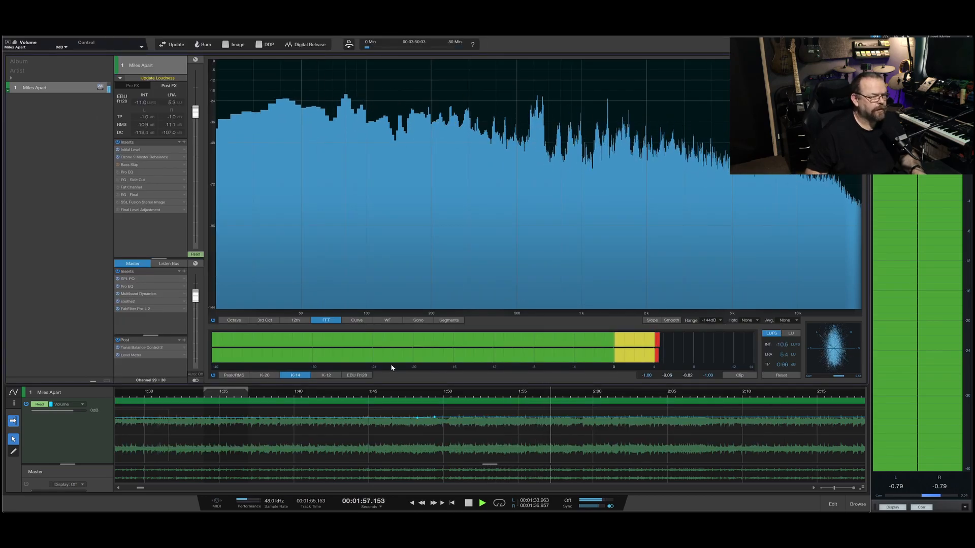
# Step: Audition the passage from about 1:54 to 1:56 to locate the isolated bass slap
pyautogui.click(501, 393)
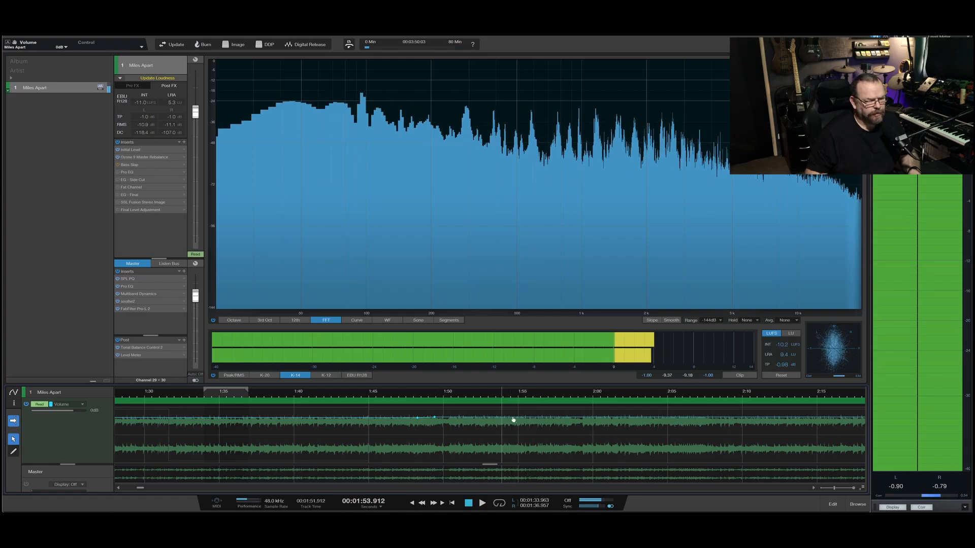
pyautogui.press('space')
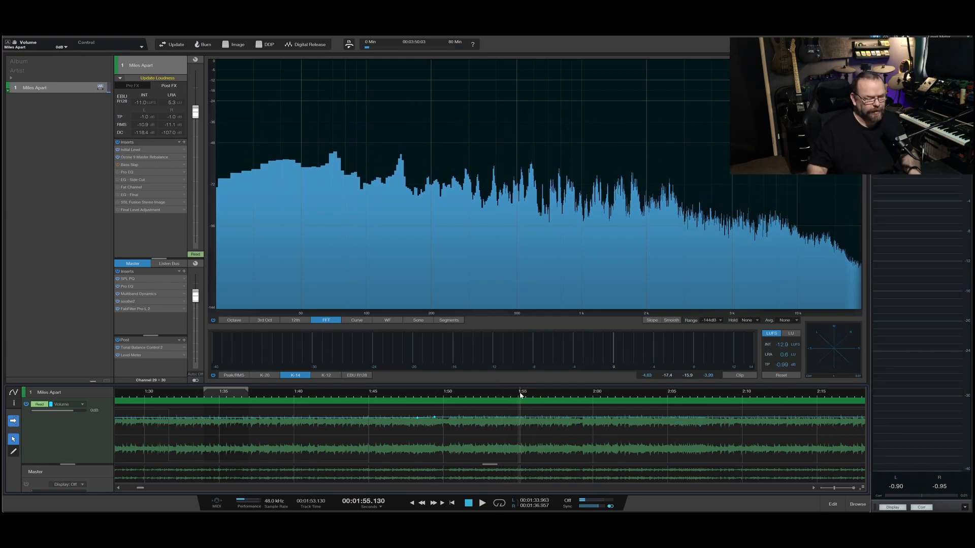
pyautogui.press('space')
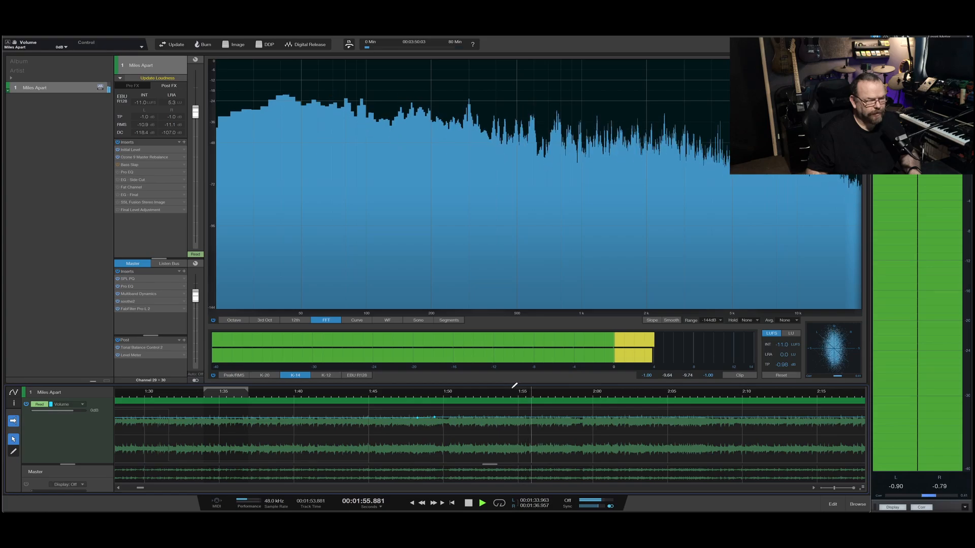
pyautogui.press('space')
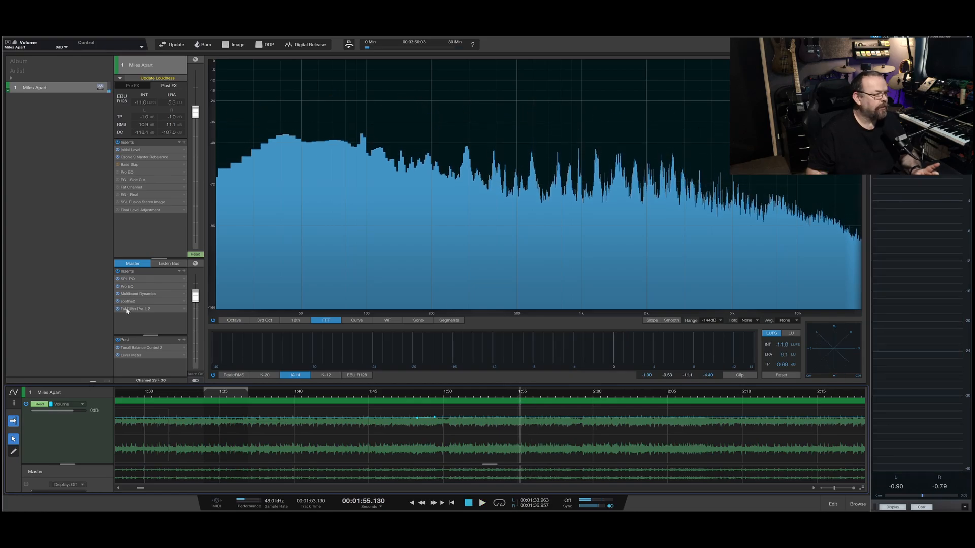
# Step: Show the Bass Slap EQ's Host Bypass automation on the Miles Apart track around 1:55
pyautogui.click(14, 393)
pyautogui.click(14, 393)
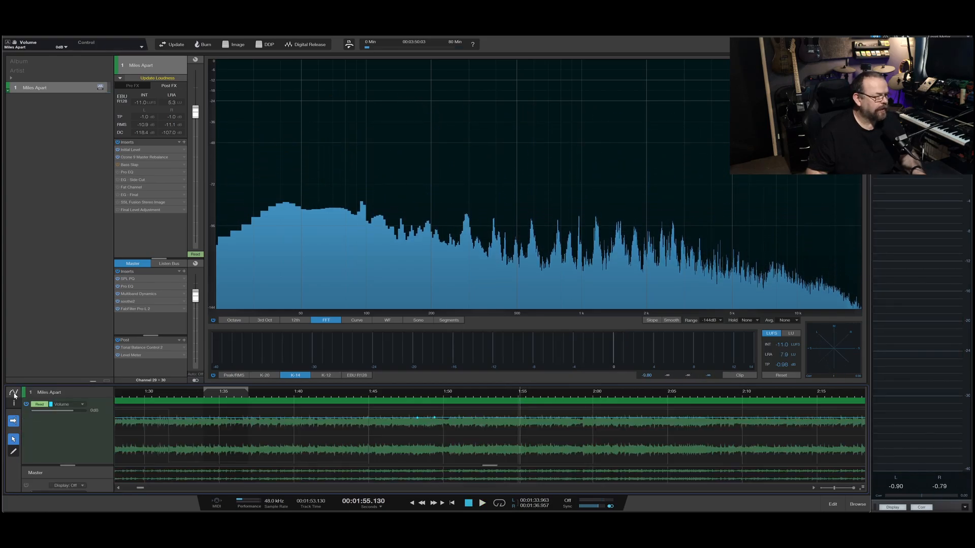
pyautogui.click(65, 405)
pyautogui.click(76, 444)
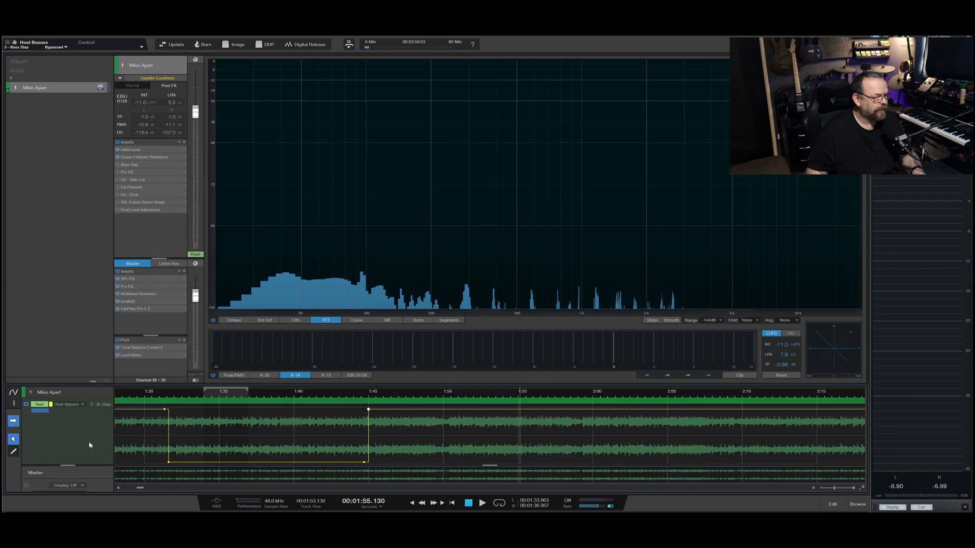
pyautogui.scroll(2, 572, 396)
pyautogui.scroll(3, 573, 396)
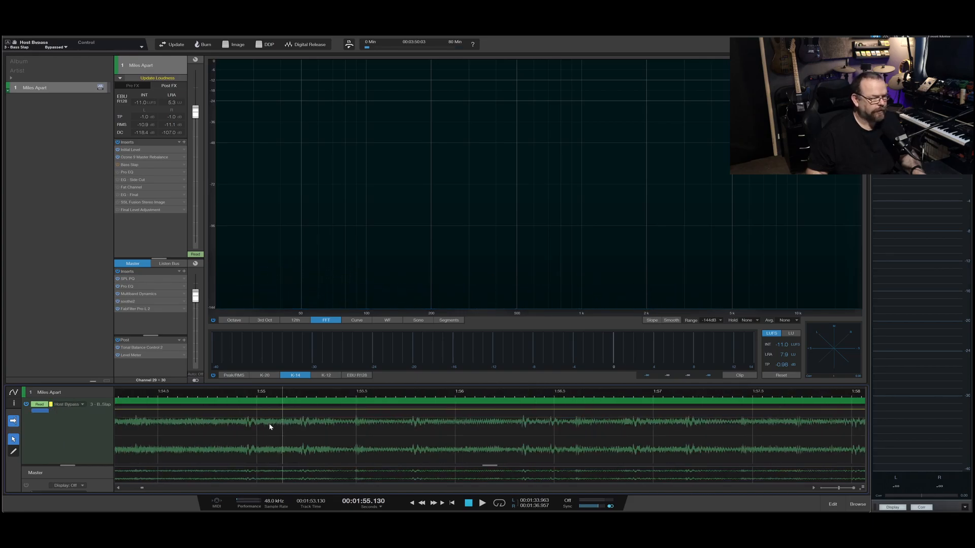
# Step: Add Host Bypass automation points that activate the Bass Slap EQ at about 1:55.7 and bypass it again at about 1:56
pyautogui.press('space')
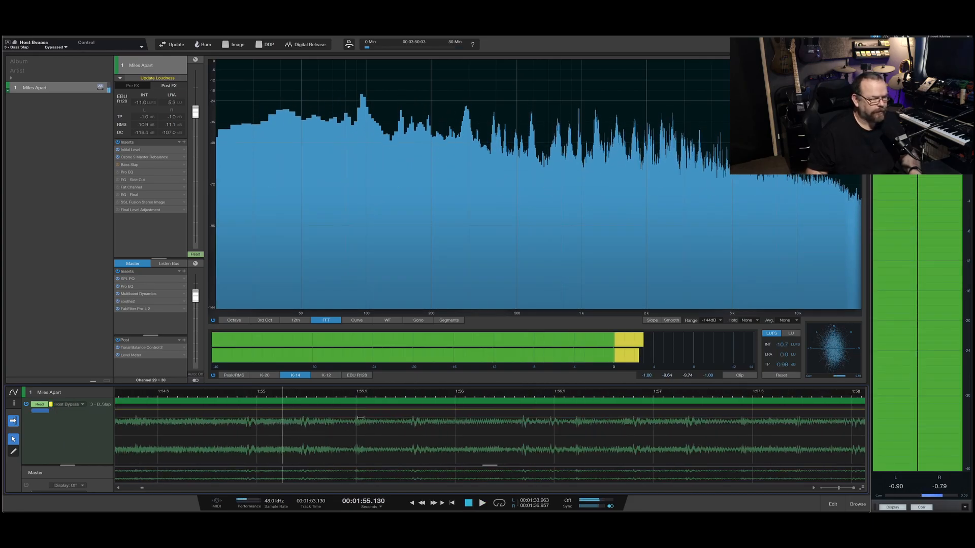
pyautogui.click(354, 410)
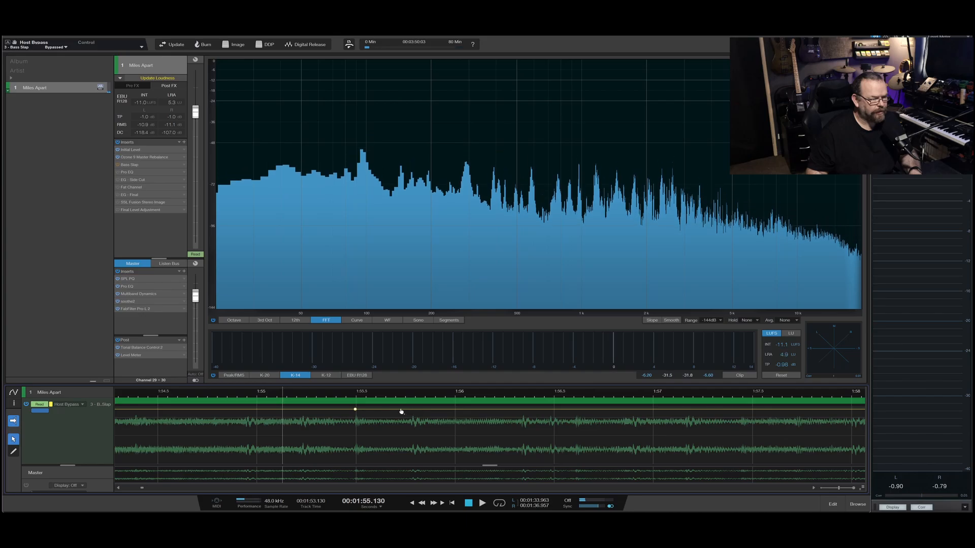
pyautogui.click(399, 410)
pyautogui.moveTo(399, 410); pyautogui.dragTo(401, 481)
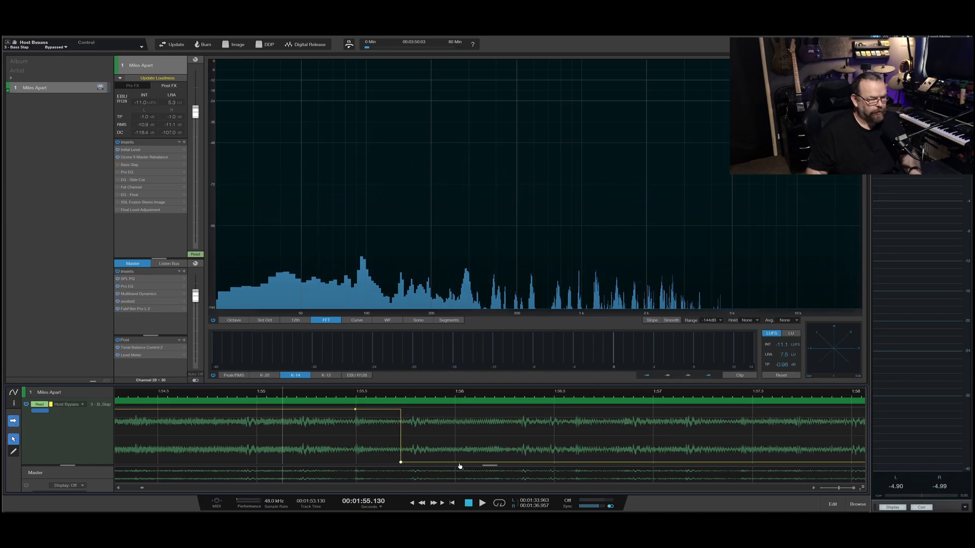
pyautogui.moveTo(456, 430); pyautogui.dragTo(457, 414)
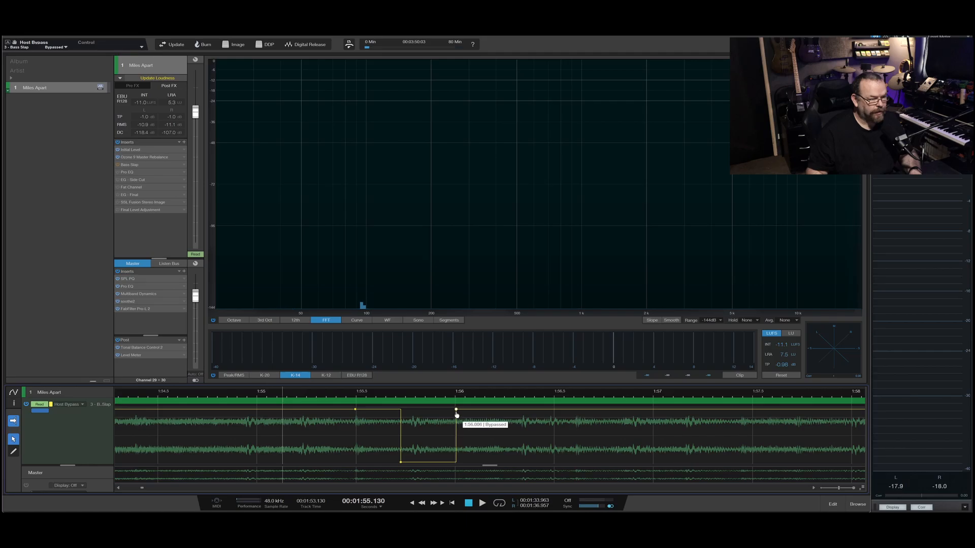
# Step: Compare the short passage with the Bass Slap EQ active and bypassed, leaving its activation point Not Bypassed at about 1:55.736
pyautogui.press('space')
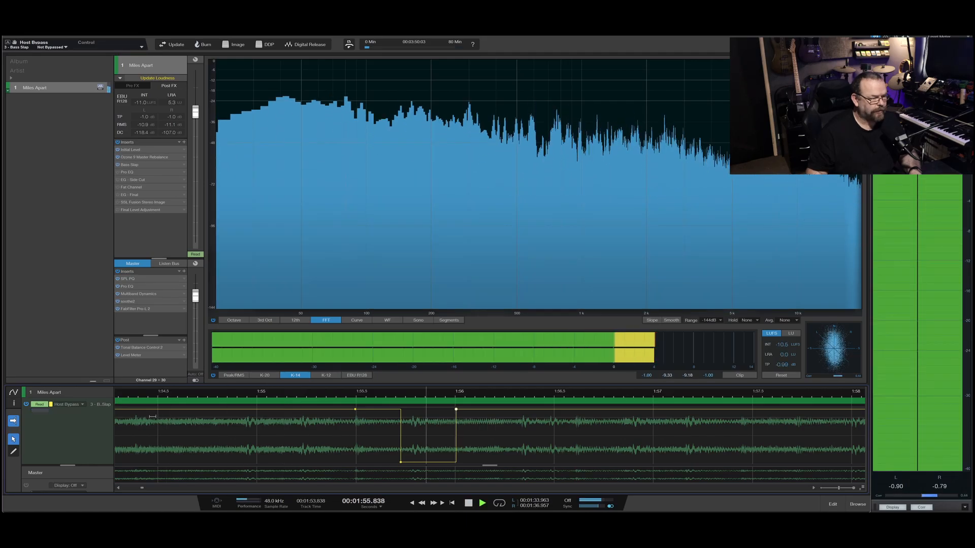
pyautogui.press('space')
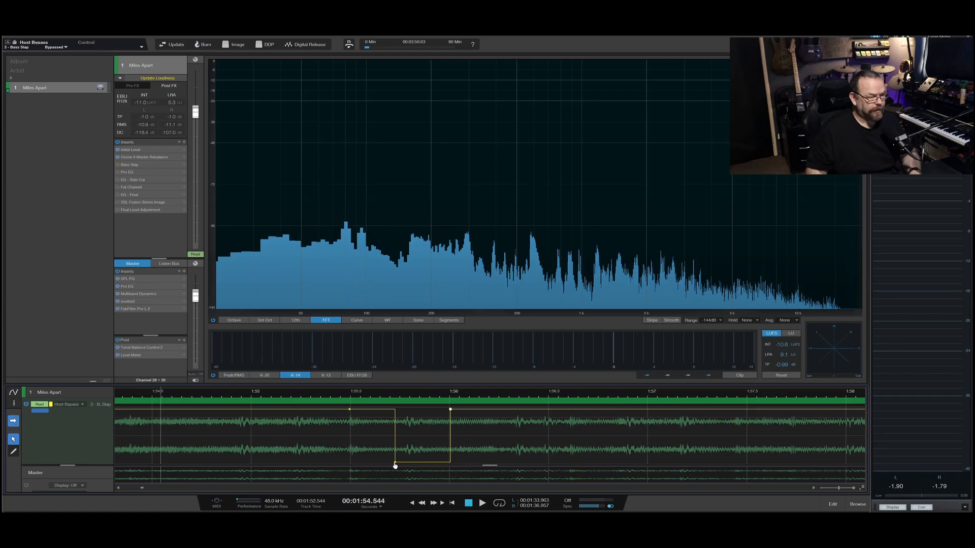
pyautogui.moveTo(395, 463); pyautogui.dragTo(395, 409)
pyautogui.press('space')
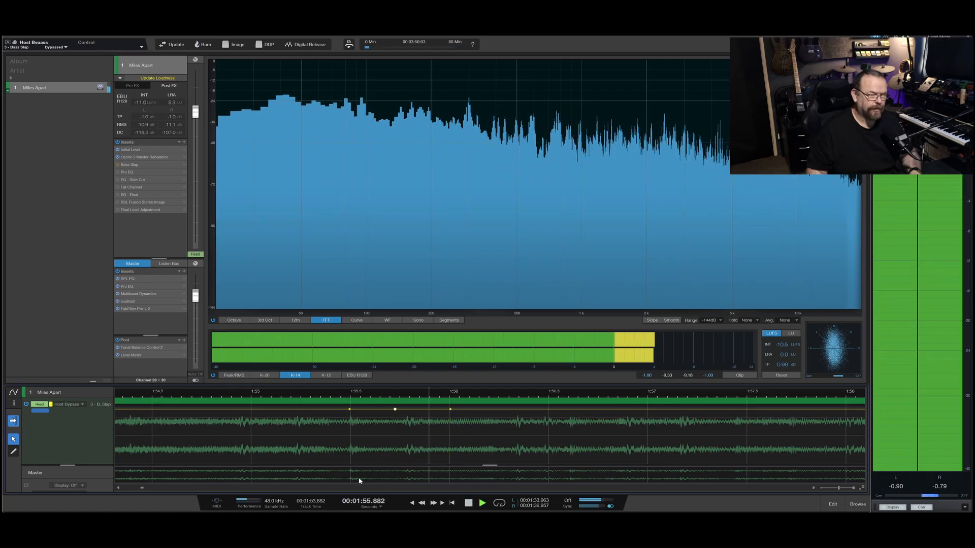
pyautogui.press('space')
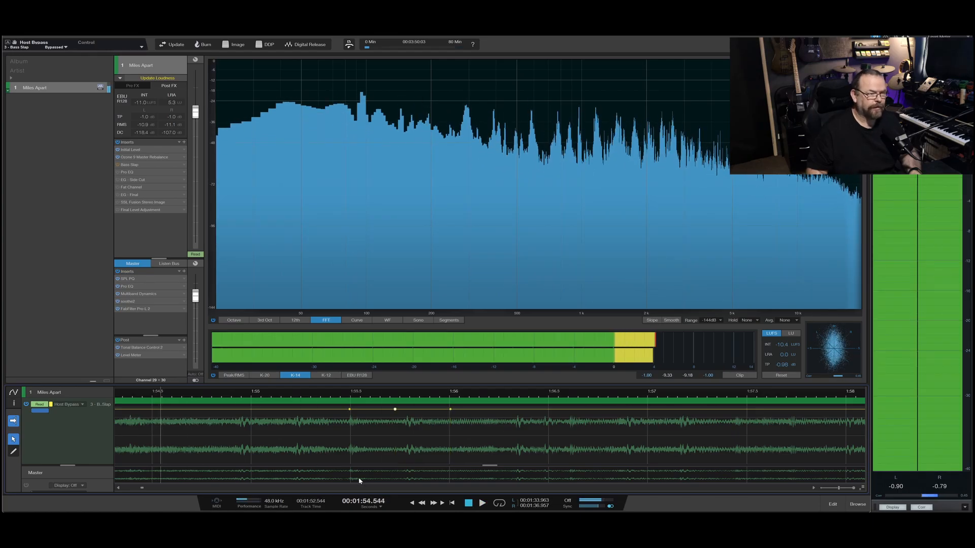
pyautogui.moveTo(395, 409); pyautogui.dragTo(397, 470)
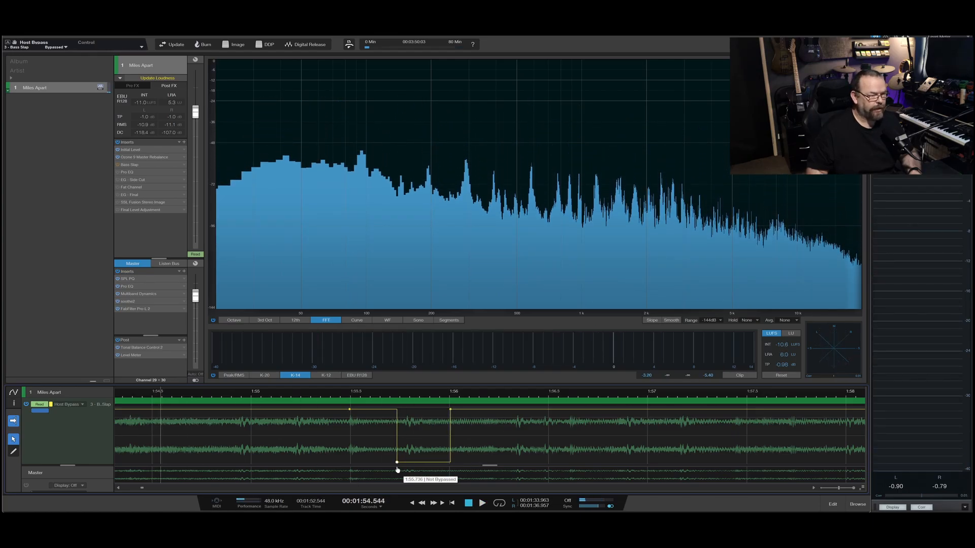
pyautogui.press('space')
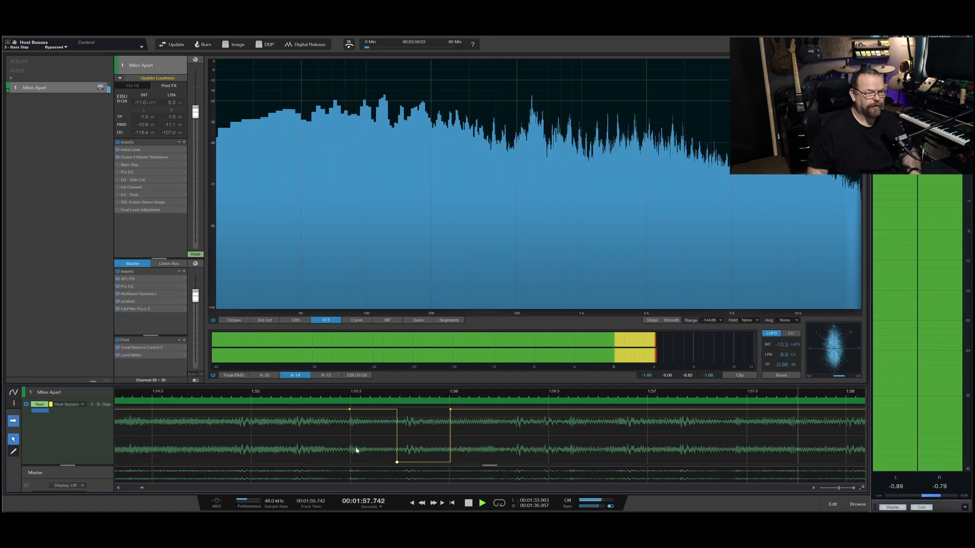
pyautogui.press('space')
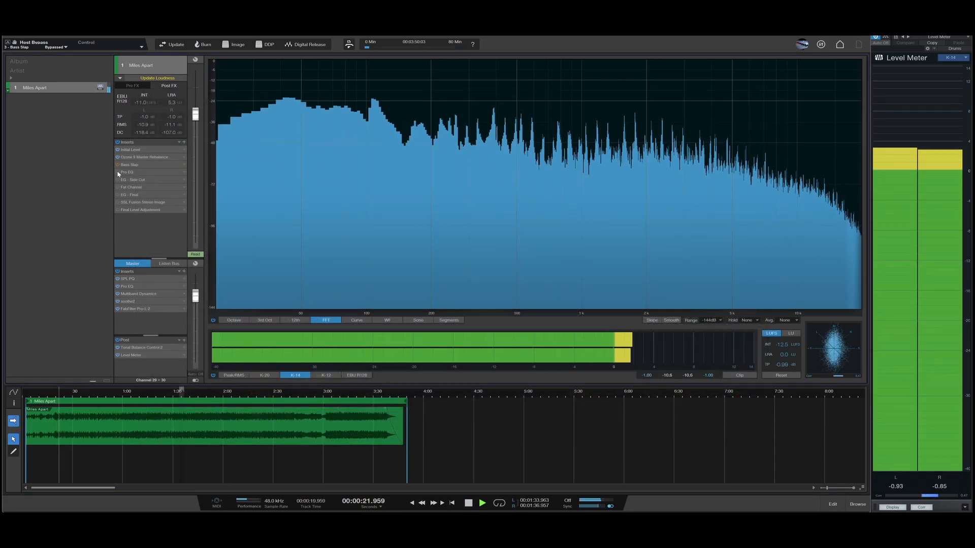
# Step: Enable the track's Pro EQ and sweep a narrow HMF boost, Q 19.12 and 19.04 dB, to 2.47 kHz
pyautogui.click(118, 172)
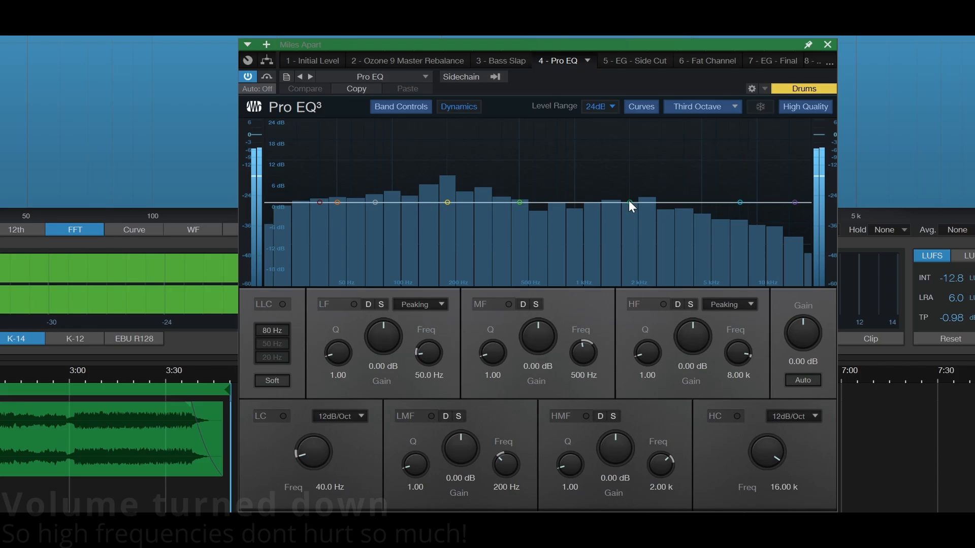
pyautogui.moveTo(614, 305); pyautogui.dragTo(614, 276)
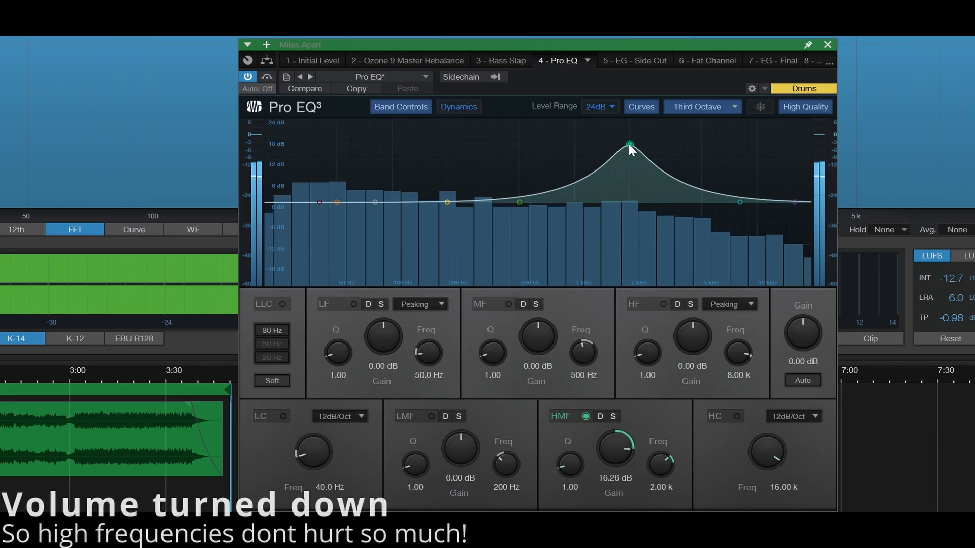
pyautogui.moveTo(628, 145); pyautogui.dragTo(673, 145)
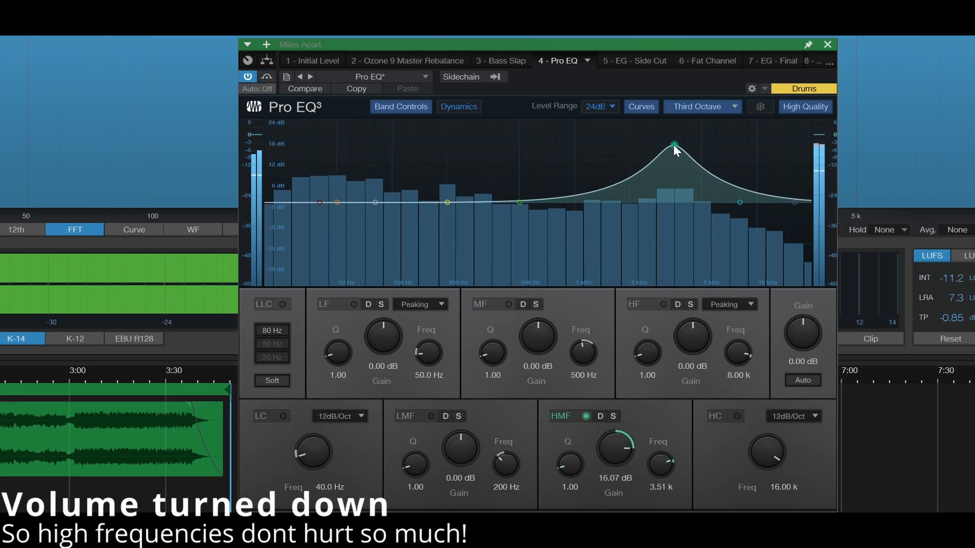
pyautogui.moveTo(568, 469); pyautogui.dragTo(589, 388)
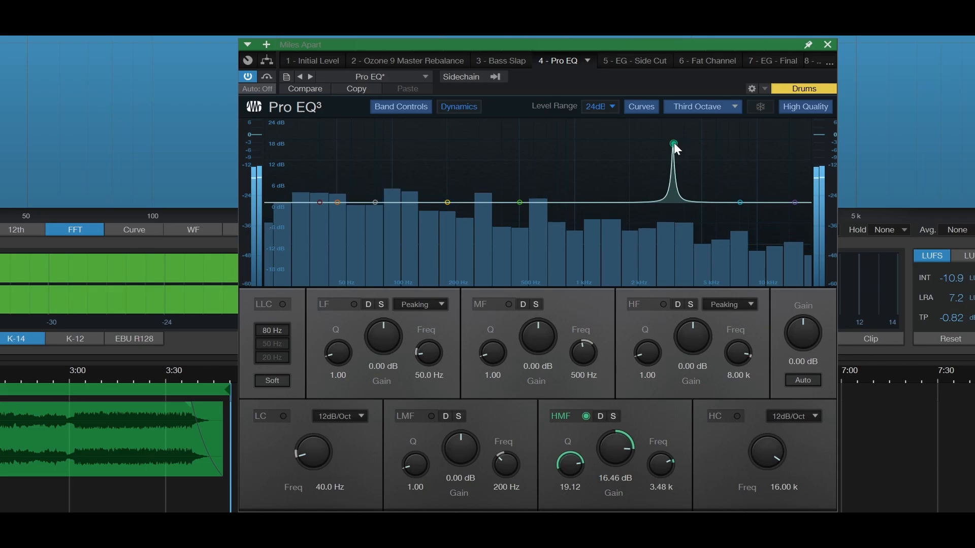
pyautogui.moveTo(674, 146); pyautogui.dragTo(641, 137)
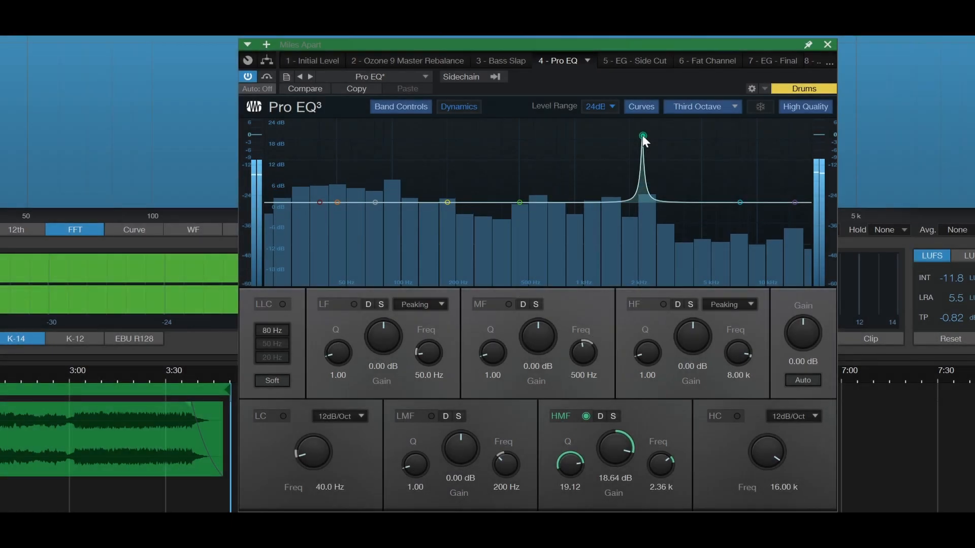
pyautogui.moveTo(642, 135); pyautogui.dragTo(646, 135)
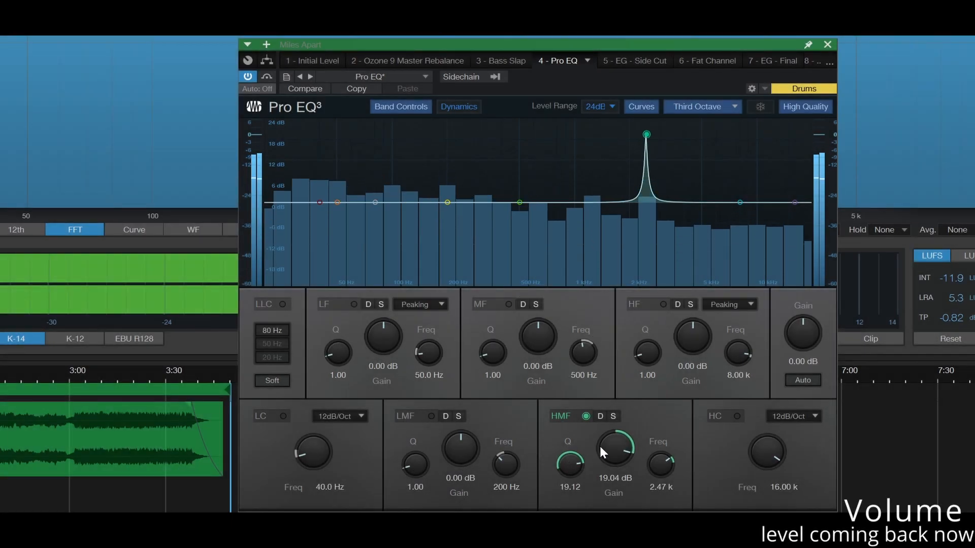
# Step: Set the HMF band's gain to -12.64 dB and compare the sound with the band off and on
pyautogui.moveTo(599, 444); pyautogui.dragTo(613, 528)
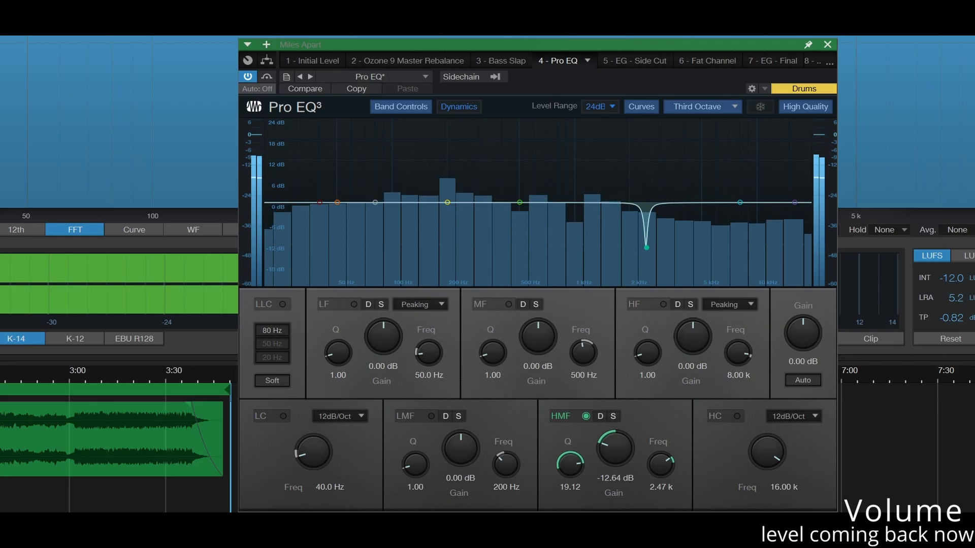
pyautogui.click(585, 417)
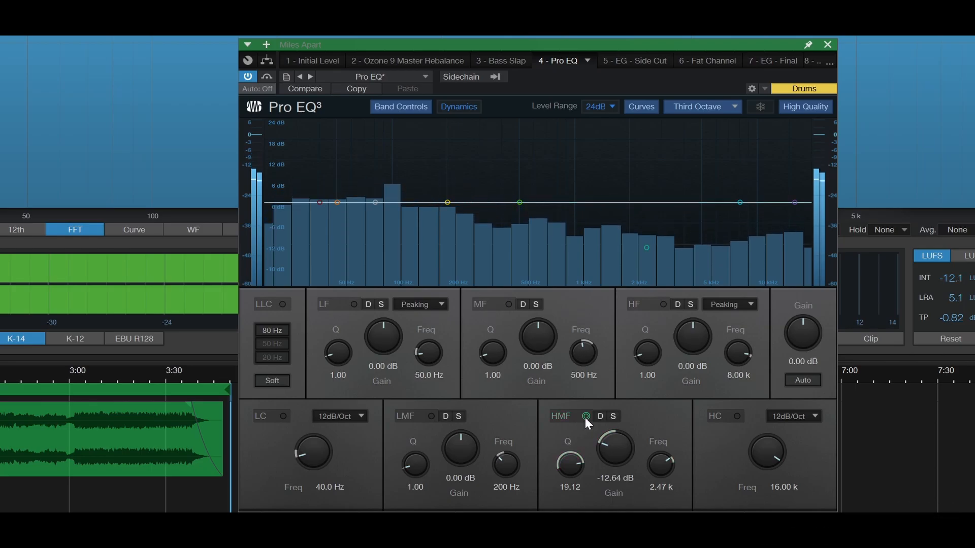
pyautogui.click(585, 417)
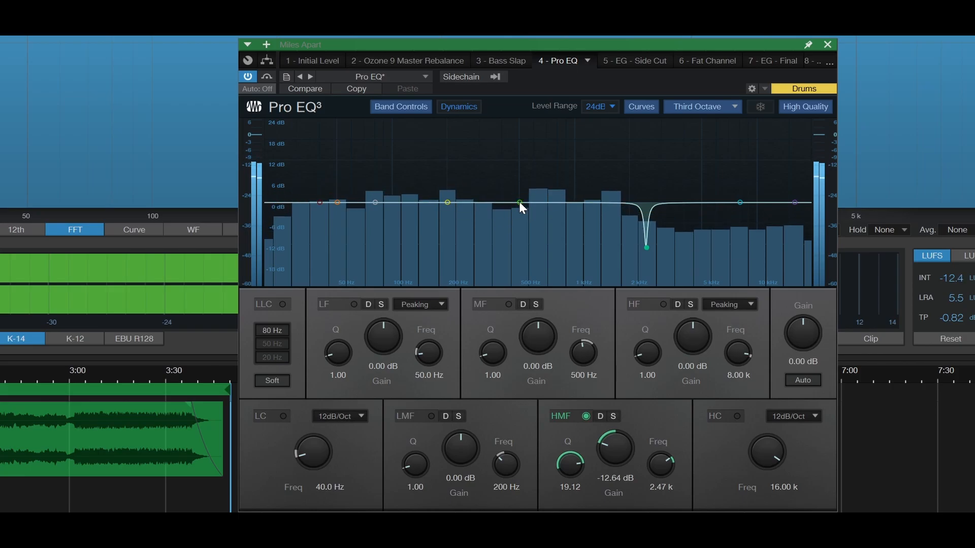
# Step: Place a narrow MF boost at 5.36 kHz with Q 24.00 and 19.04 dB gain to expose the harsh resonance
pyautogui.moveTo(519, 202)
pyautogui.mouseDown()
pyautogui.moveTo(534, 190)
pyautogui.moveTo(727, 164)
pyautogui.moveTo(707, 154)
pyautogui.mouseUp()
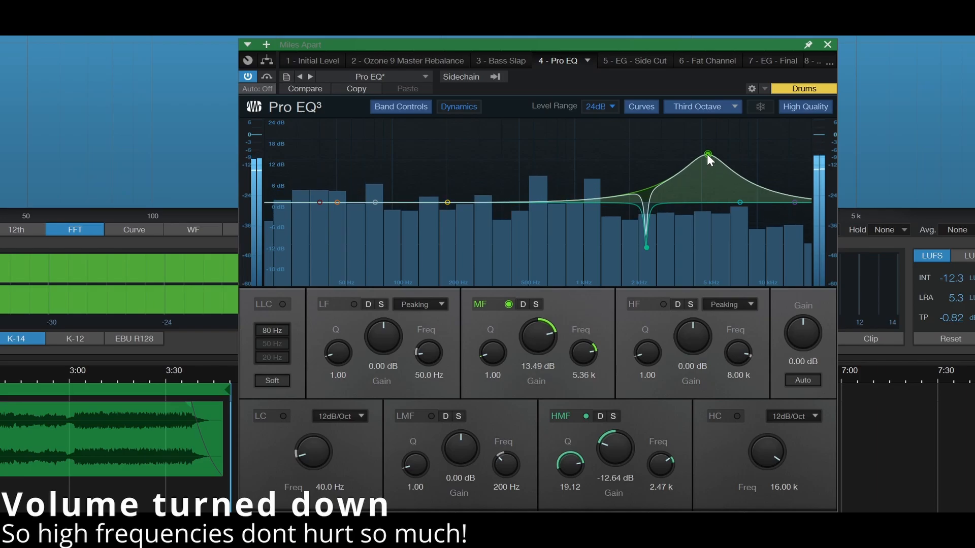
pyautogui.moveTo(648, 367); pyautogui.dragTo(640, 349)
pyautogui.moveTo(476, 357); pyautogui.dragTo(526, 249)
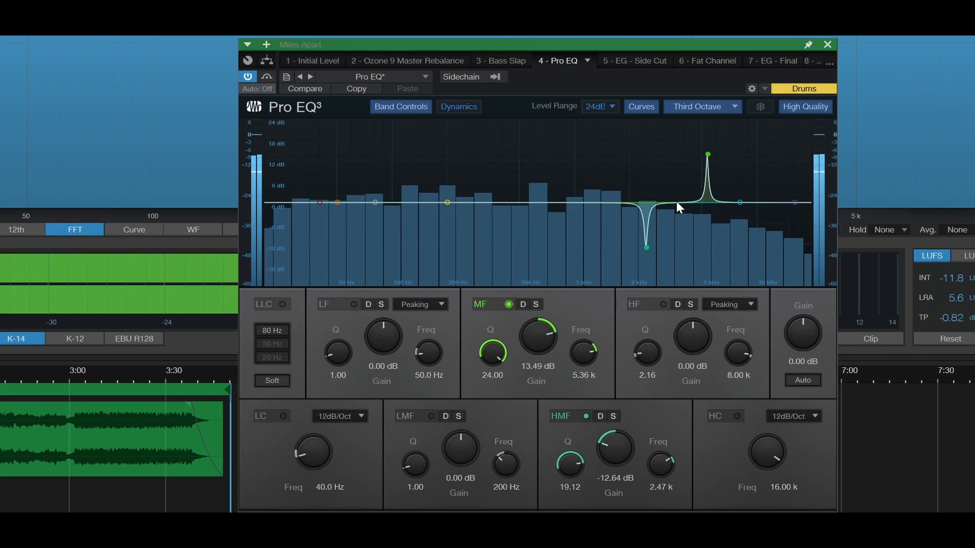
pyautogui.moveTo(707, 154)
pyautogui.mouseDown()
pyautogui.moveTo(696, 138)
pyautogui.moveTo(707, 134)
pyautogui.mouseUp()
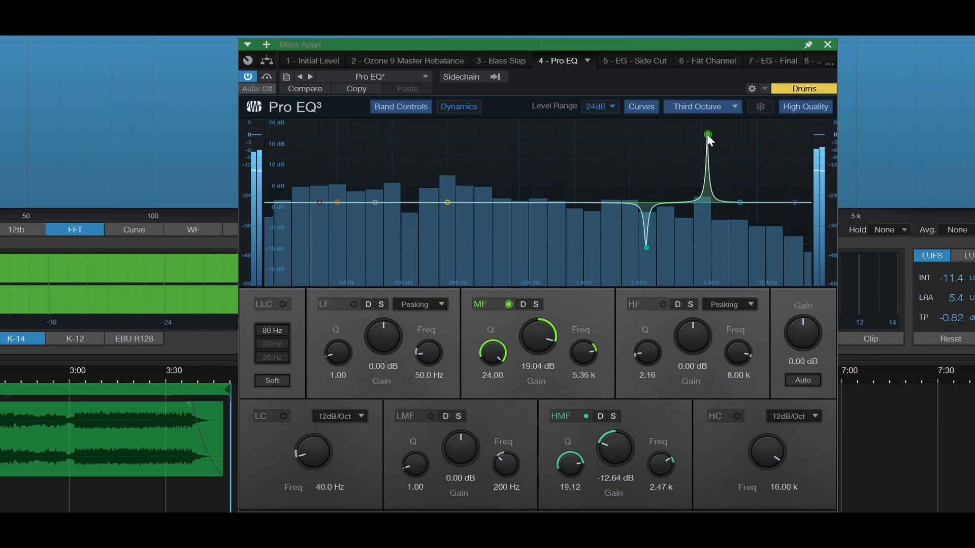
# Step: Compare the MF band off and on, then set its gain to -11.44 dB
pyautogui.click(509, 305)
pyautogui.click(508, 305)
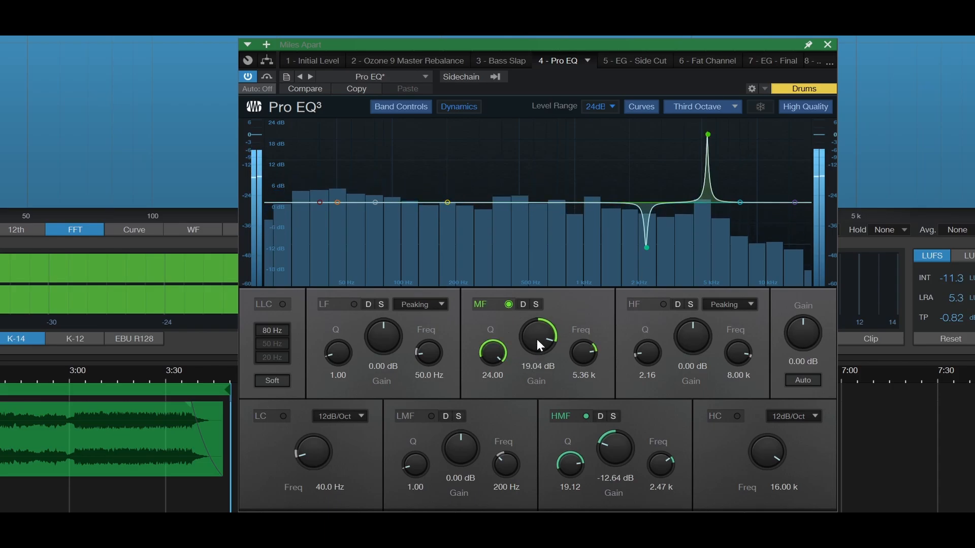
pyautogui.moveTo(535, 333); pyautogui.dragTo(532, 415)
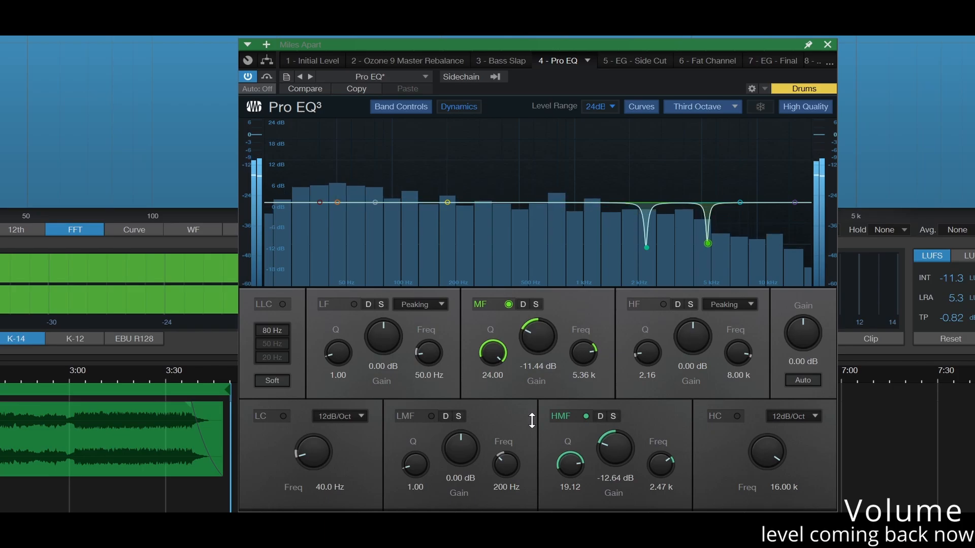
# Step: Compare the sound with the MF band off and on, then close Pro EQ and stop playback
pyautogui.click(508, 304)
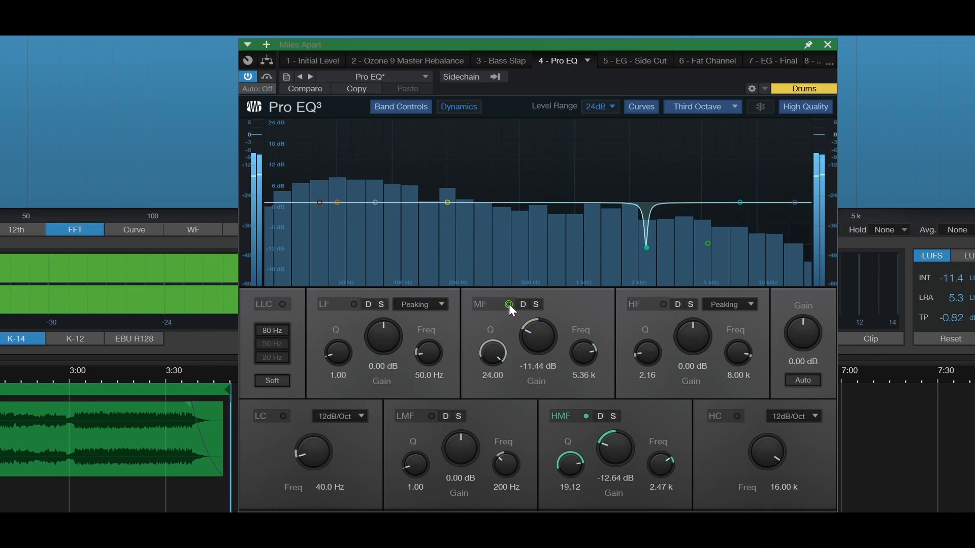
pyautogui.click(509, 304)
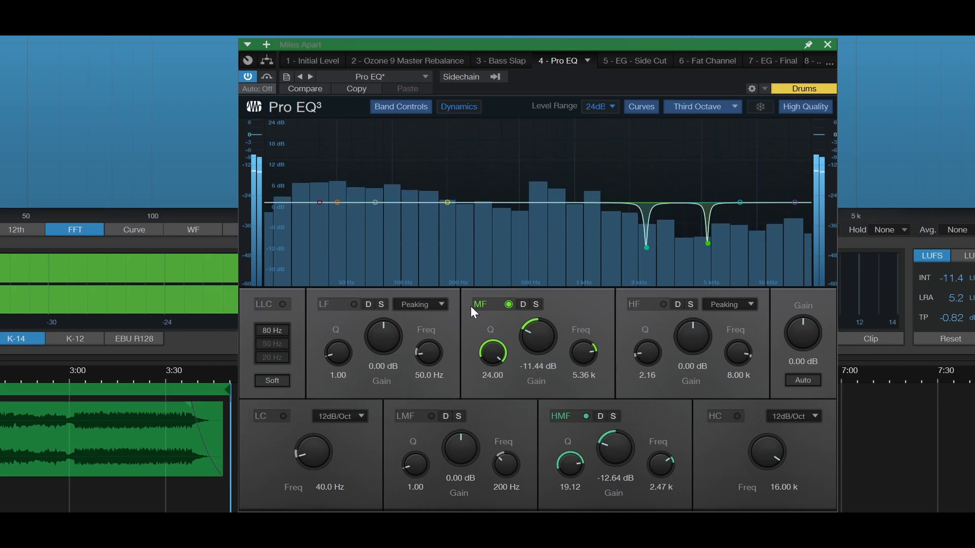
pyautogui.click(827, 45)
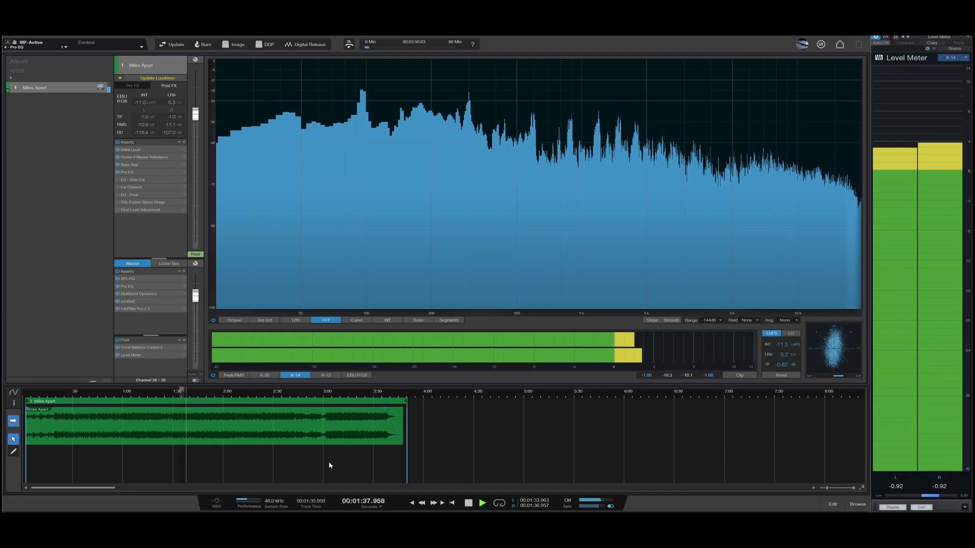
pyautogui.click(468, 503)
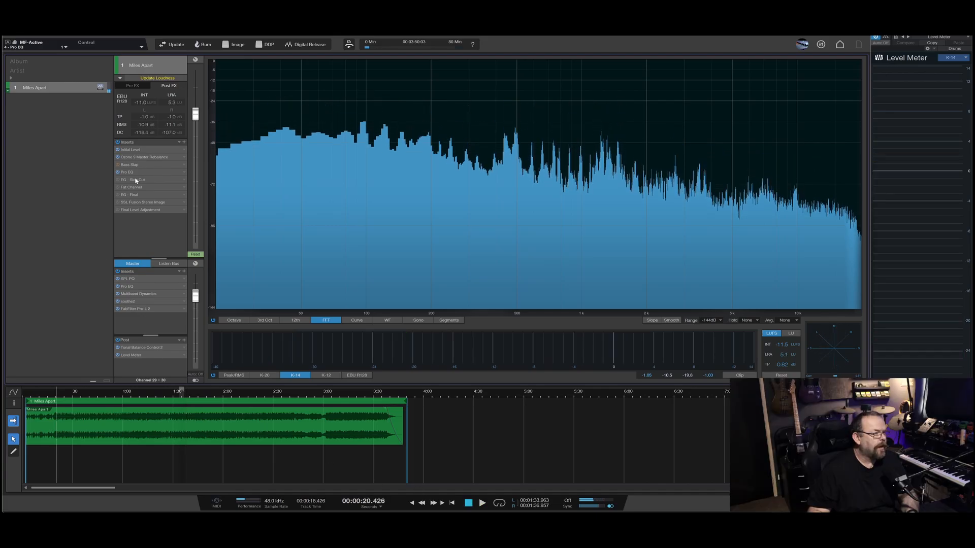
# Step: Add a low cut at the bottom of the spectrum in EQ - Side Cut with a 24 dB/oct slope, applied only to the Side signal
pyautogui.doubleClick(137, 173)
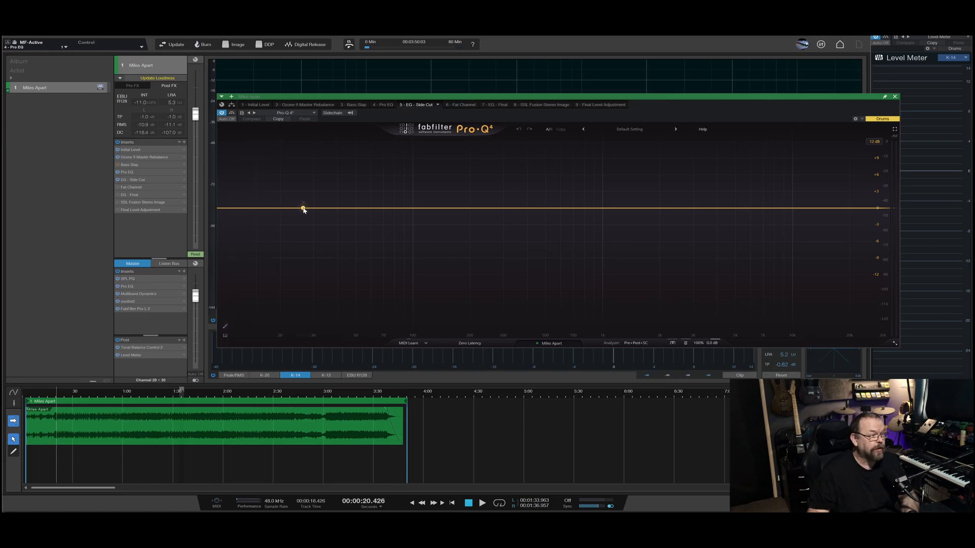
pyautogui.click(232, 209)
pyautogui.click(245, 319)
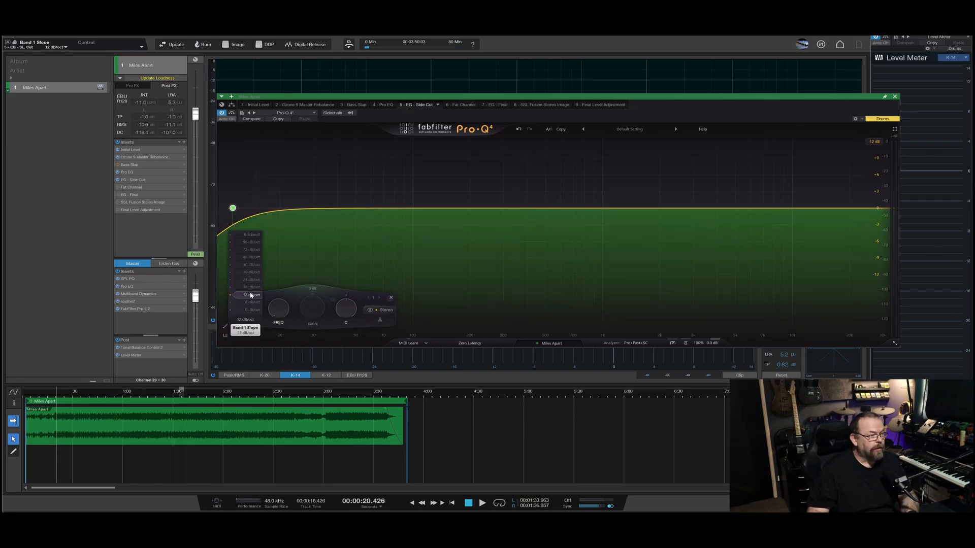
pyautogui.click(249, 280)
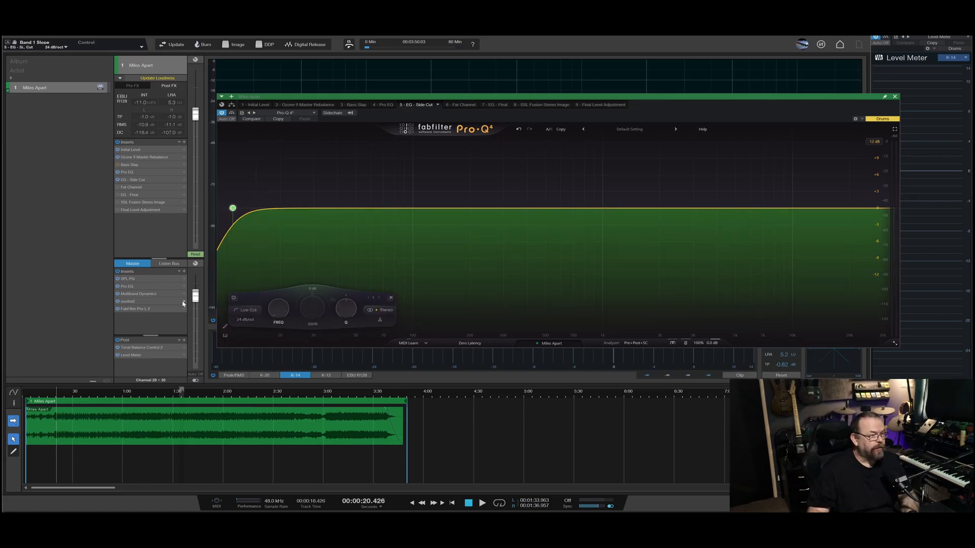
pyautogui.click(386, 310)
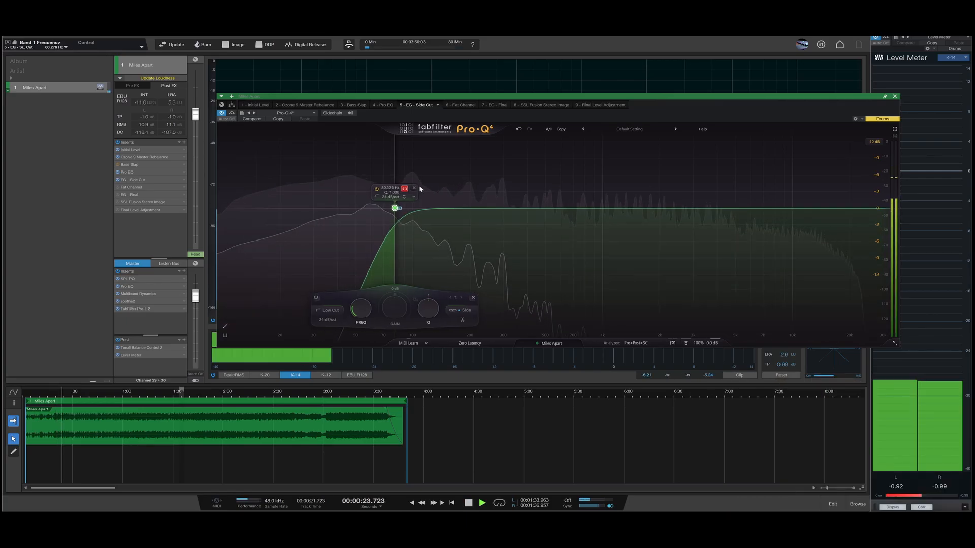
# Step: Sweep the side low cut to 135.23 Hz while soloed, then turn off the solo, close the EQ and stop playback
pyautogui.moveTo(422, 190); pyautogui.dragTo(463, 200)
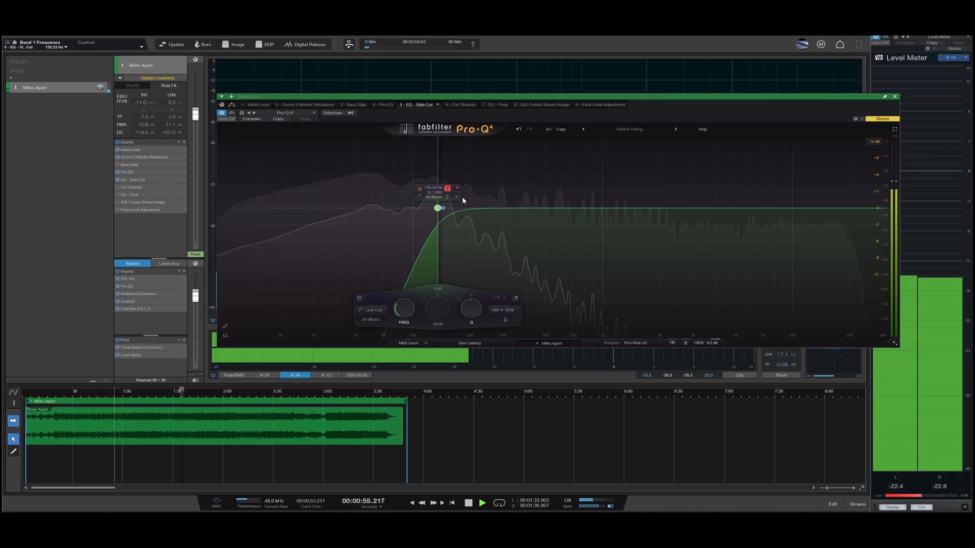
pyautogui.moveTo(462, 200); pyautogui.dragTo(462, 201)
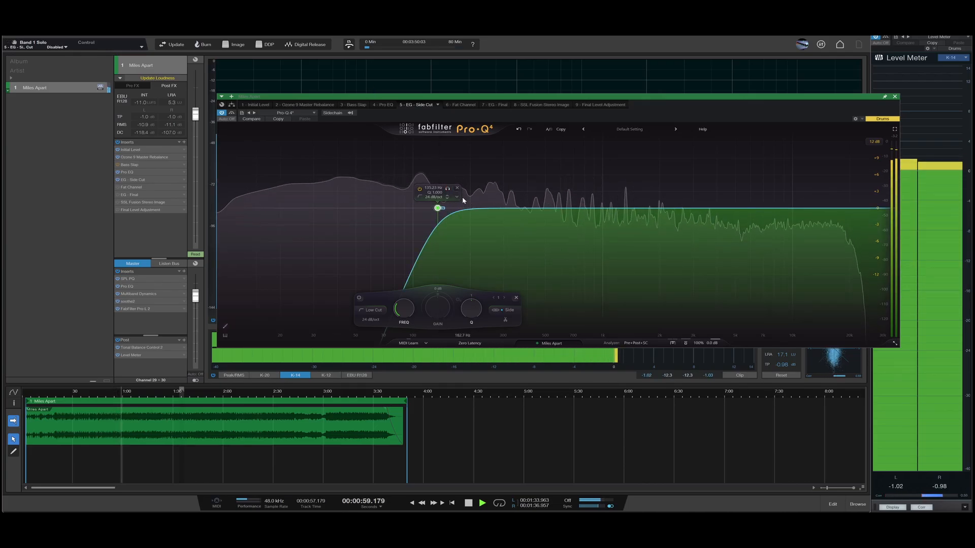
pyautogui.click(894, 97)
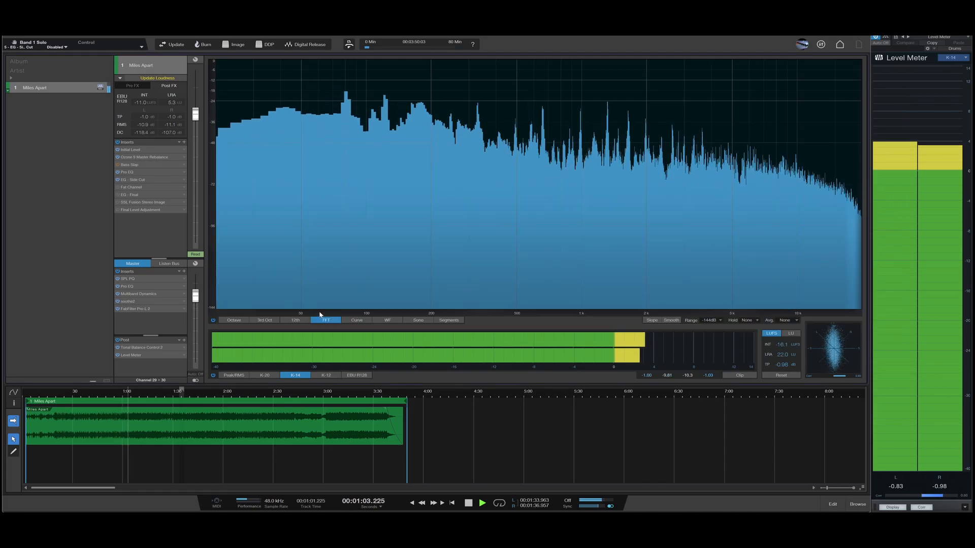
pyautogui.press('space')
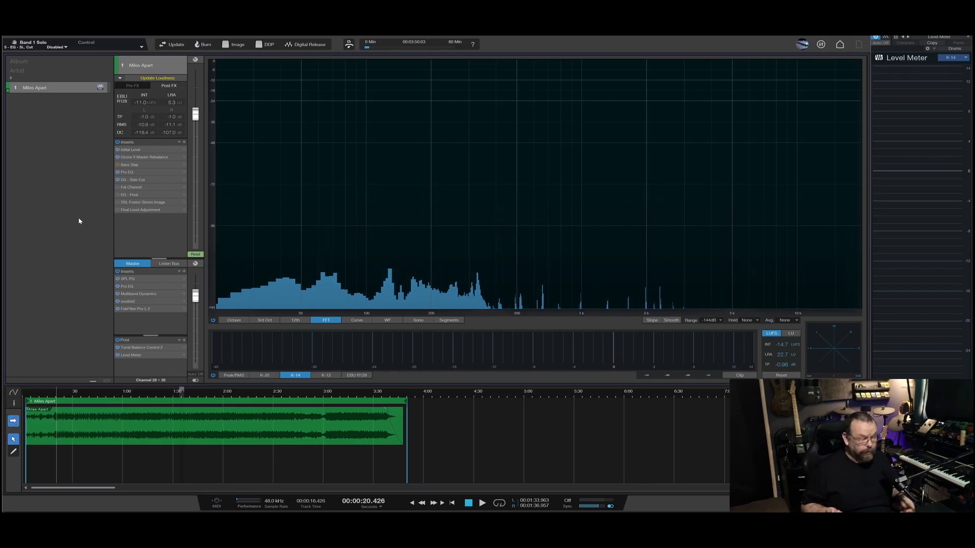
# Step: Open Tonal Balance Control from the post effects, move it clear of the inserts, and play the song from about 2:00
pyautogui.moveTo(235, 101); pyautogui.dragTo(208, 101)
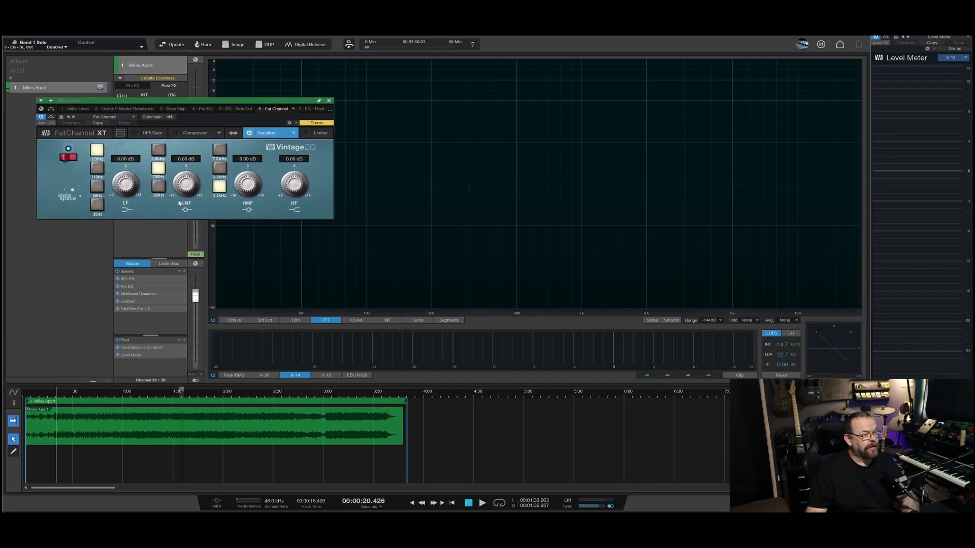
pyautogui.doubleClick(148, 350)
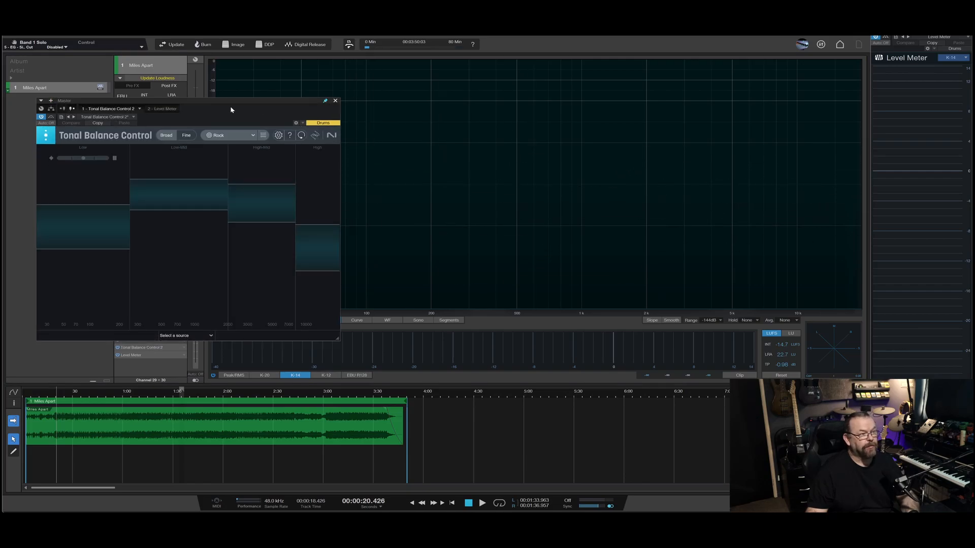
pyautogui.moveTo(228, 104); pyautogui.dragTo(844, 46)
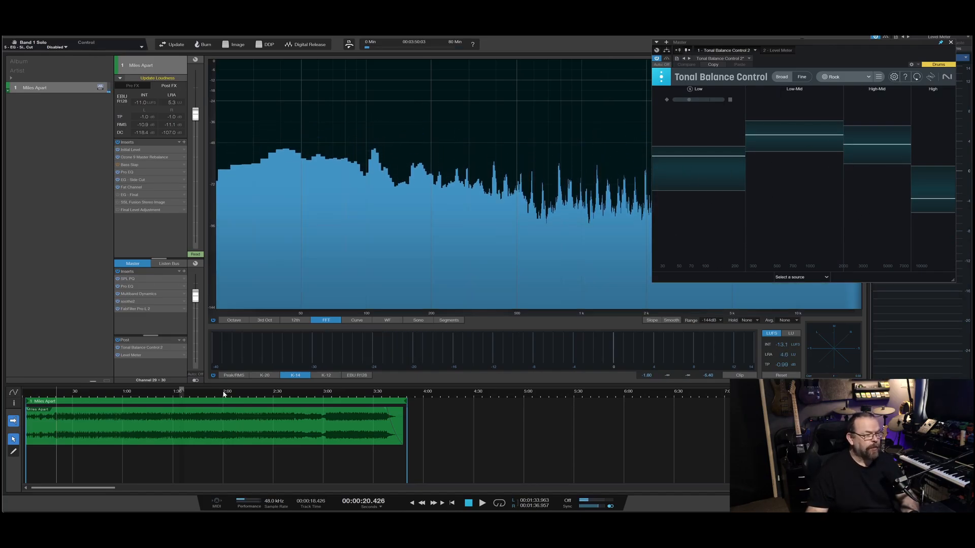
pyautogui.click(223, 393)
pyautogui.press('space')
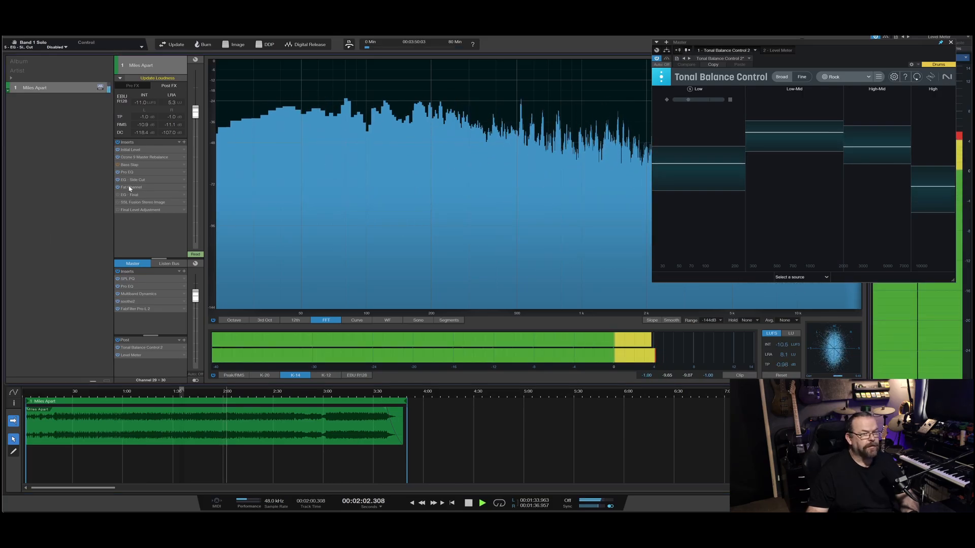
# Step: Set Fat Channel's Vintage EQ gains to LF 4.48 dB, LMF -1.44 dB, HMF 1.92 dB and HF 2.24 dB during playback
pyautogui.click(129, 187)
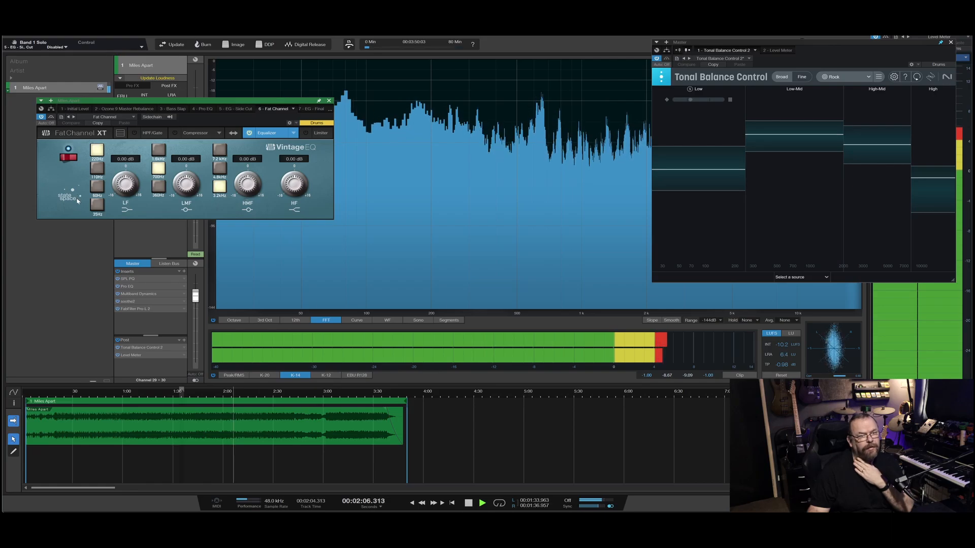
pyautogui.moveTo(175, 192); pyautogui.dragTo(175, 189)
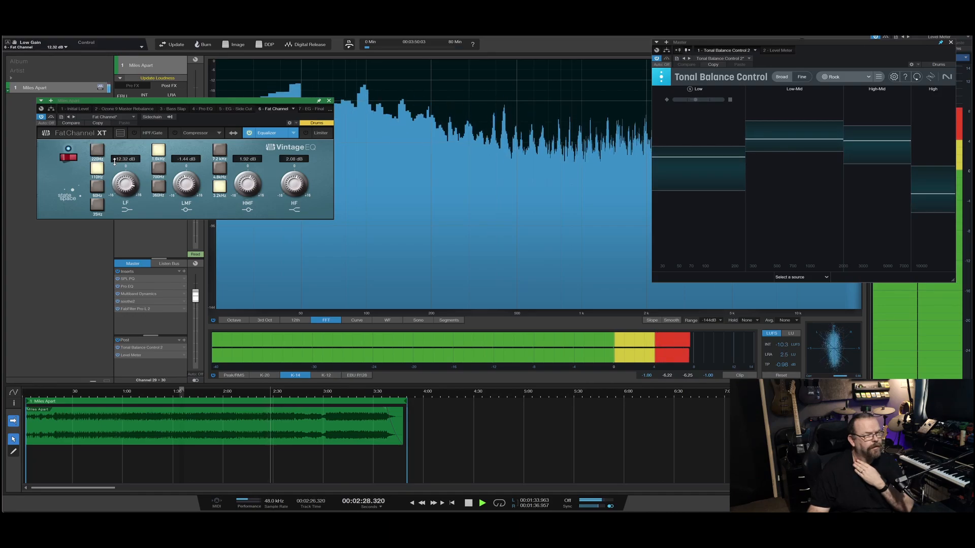
pyautogui.moveTo(113, 171); pyautogui.dragTo(112, 177)
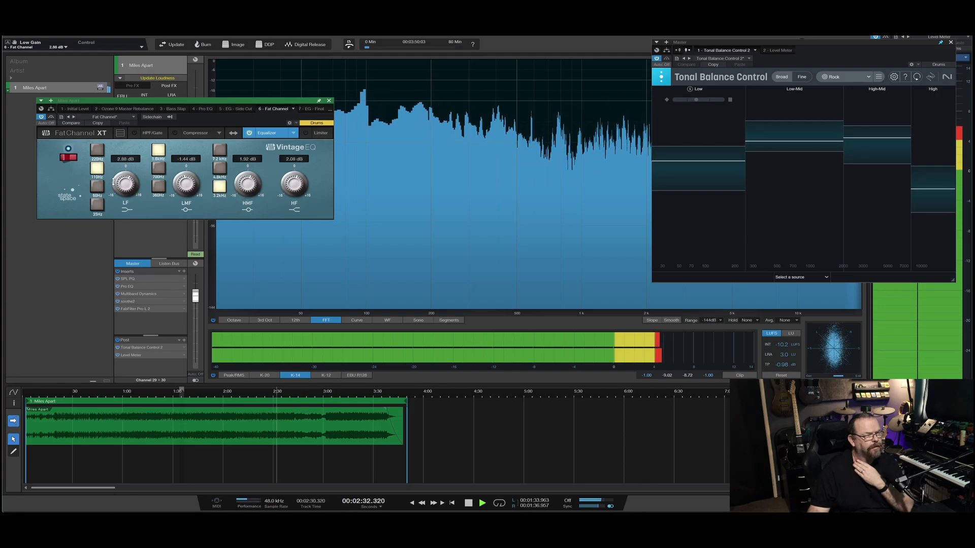
pyautogui.click(332, 395)
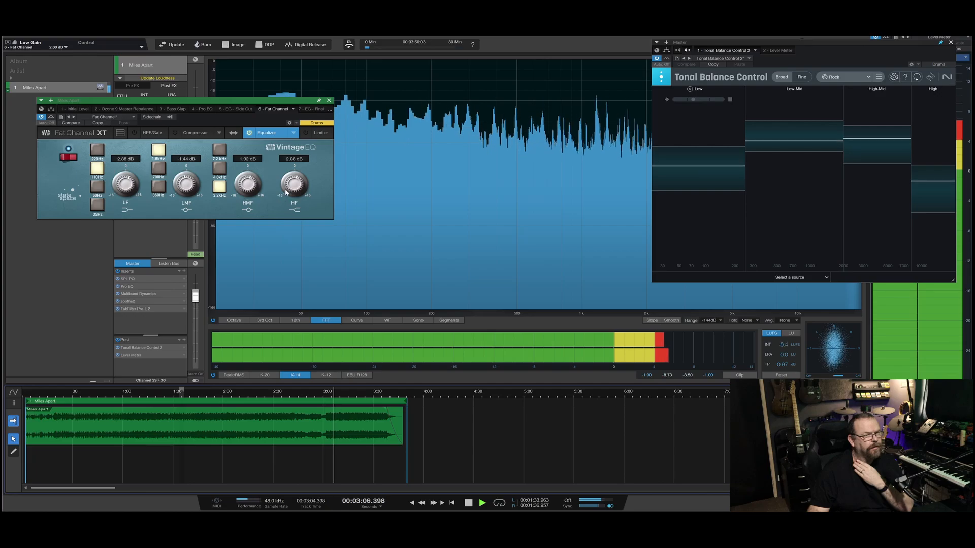
pyautogui.scroll(1, 286, 189)
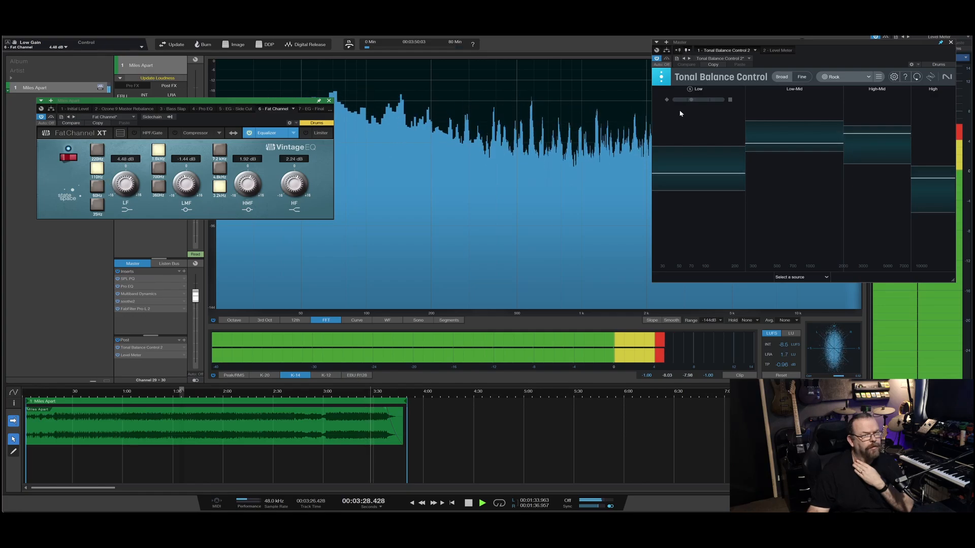
# Step: Audition the soloed High-Mid band in Tonal Balance Control, then release the solo, close Fat Channel and stop playback
pyautogui.click(864, 89)
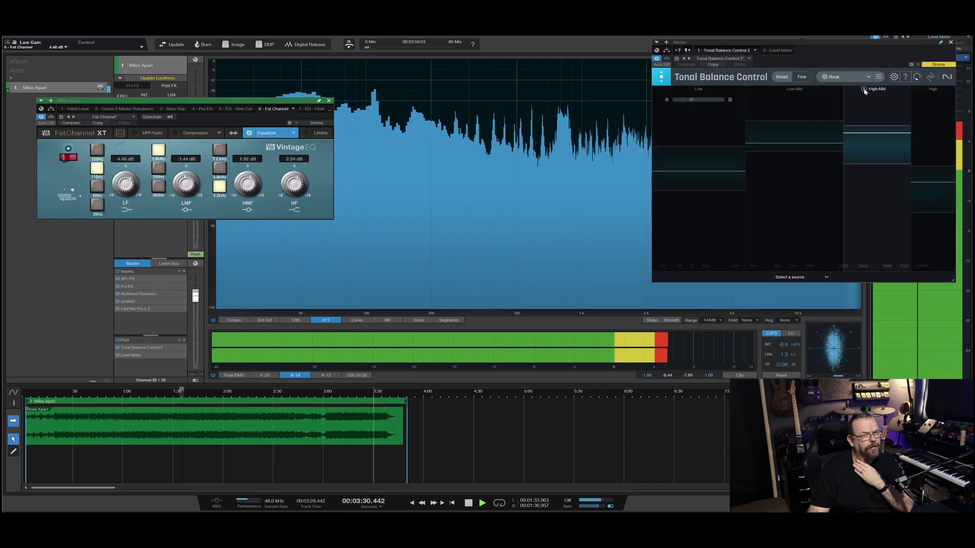
pyautogui.moveTo(865, 91)
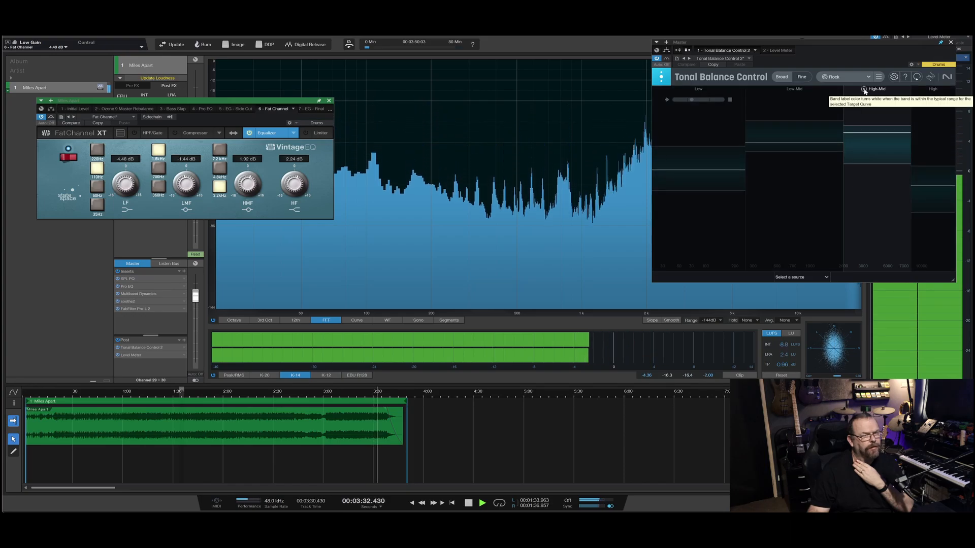
pyautogui.click(863, 90)
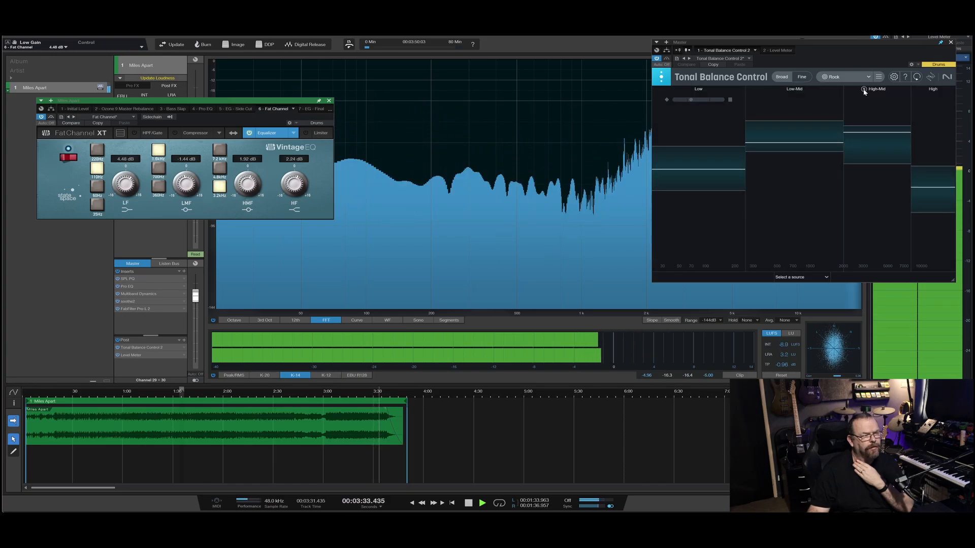
pyautogui.click(329, 103)
pyautogui.press('space')
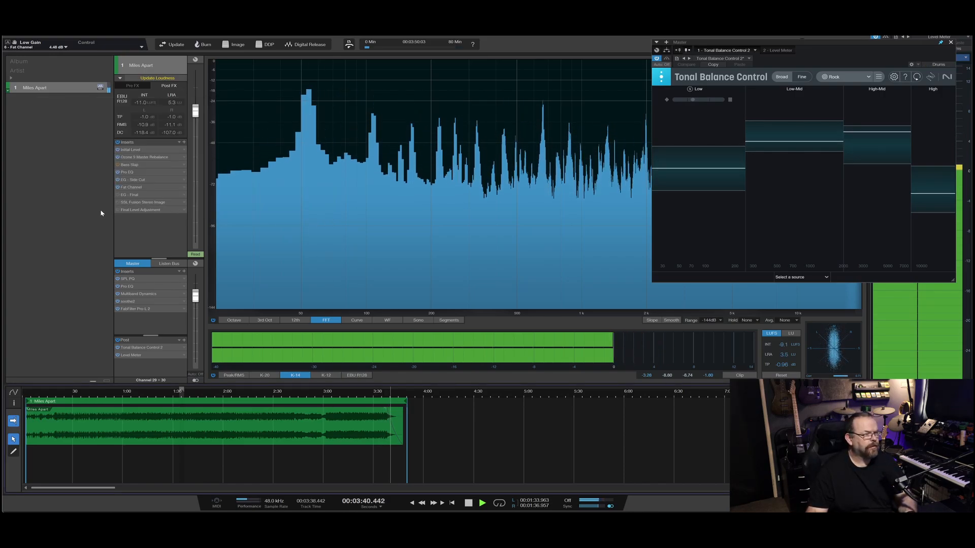
# Step: Enable and open EQ - Final, then start playback from the song's last section
pyautogui.click(117, 195)
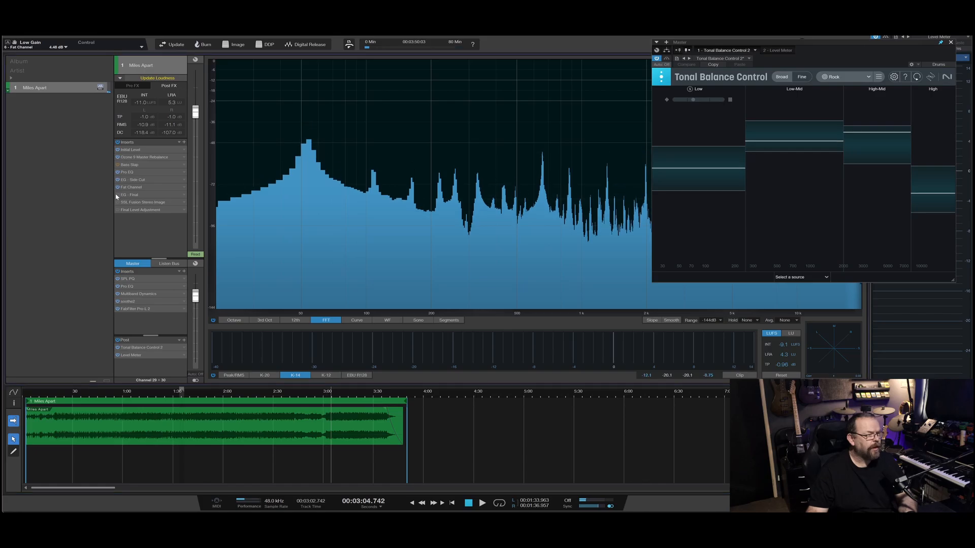
pyautogui.doubleClick(130, 195)
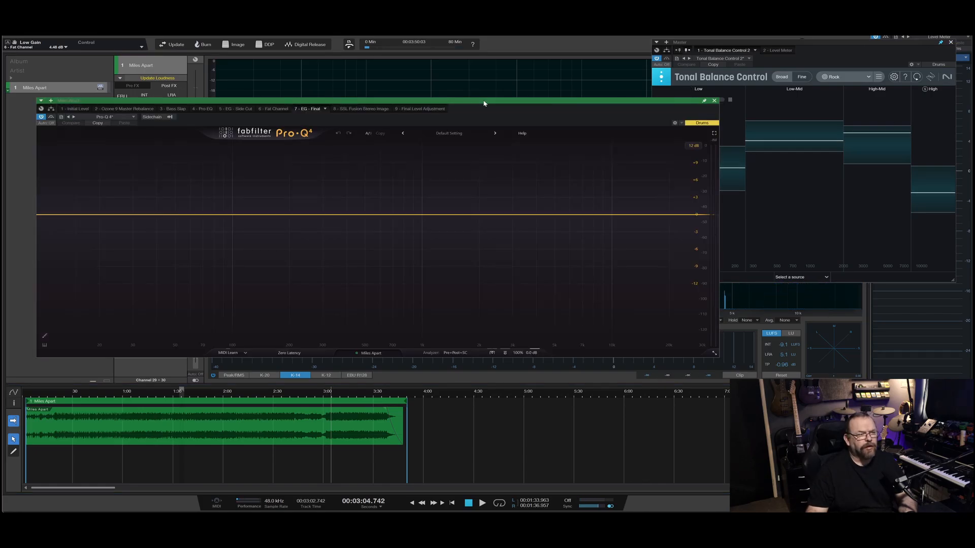
pyautogui.click(362, 396)
pyautogui.press('space')
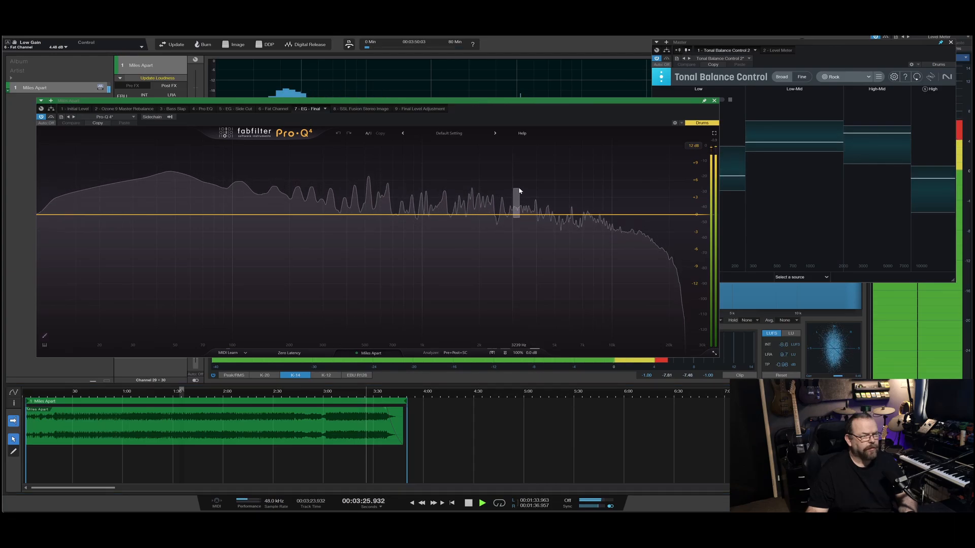
# Step: Add a boost of about 5.9 dB in EQ - Final, solo it, narrow its Q and tune it to about 3.6 kHz
pyautogui.moveTo(519, 213); pyautogui.dragTo(528, 180)
pyautogui.click(539, 162)
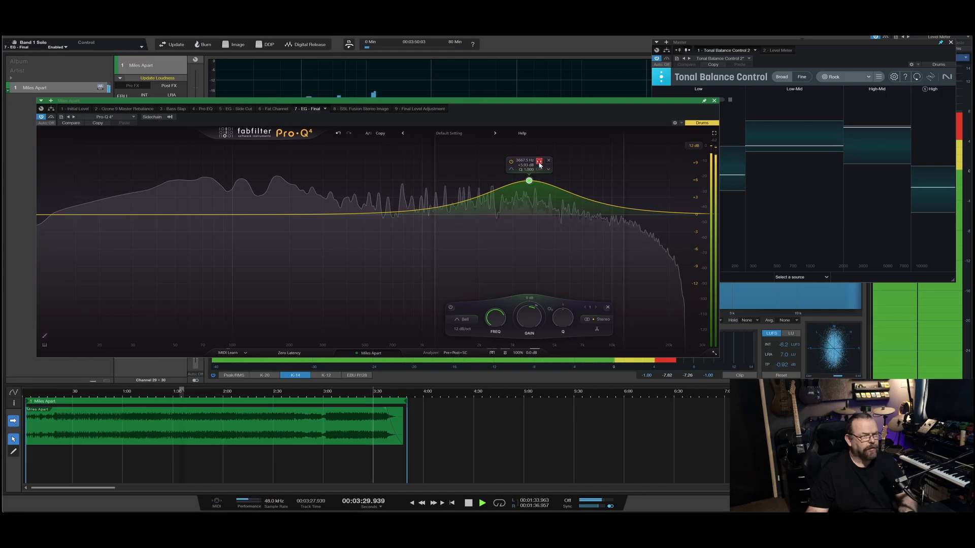
pyautogui.scroll(10, 540, 164)
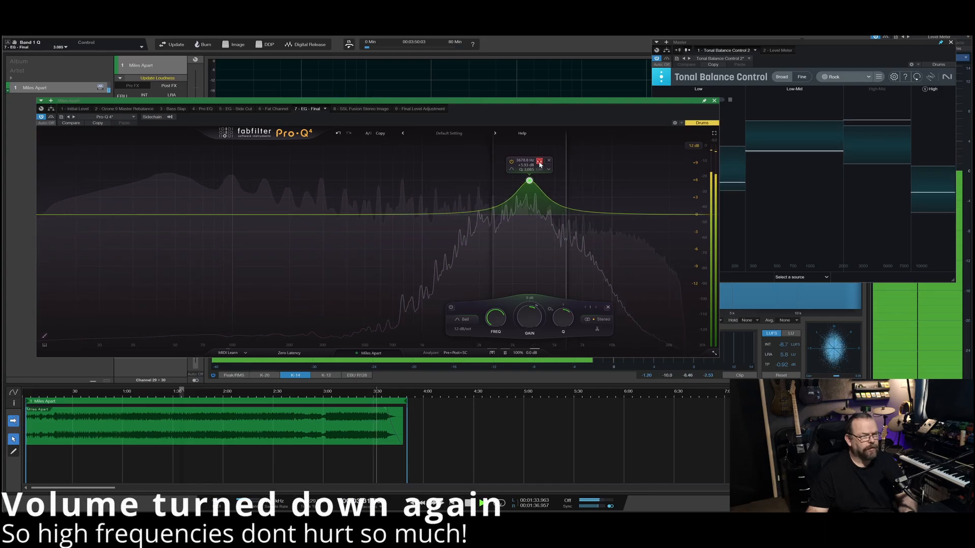
pyautogui.scroll(2, 539, 164)
pyautogui.moveTo(539, 164); pyautogui.dragTo(536, 161)
pyautogui.scroll(1, 538, 163)
pyautogui.scroll(3, 537, 163)
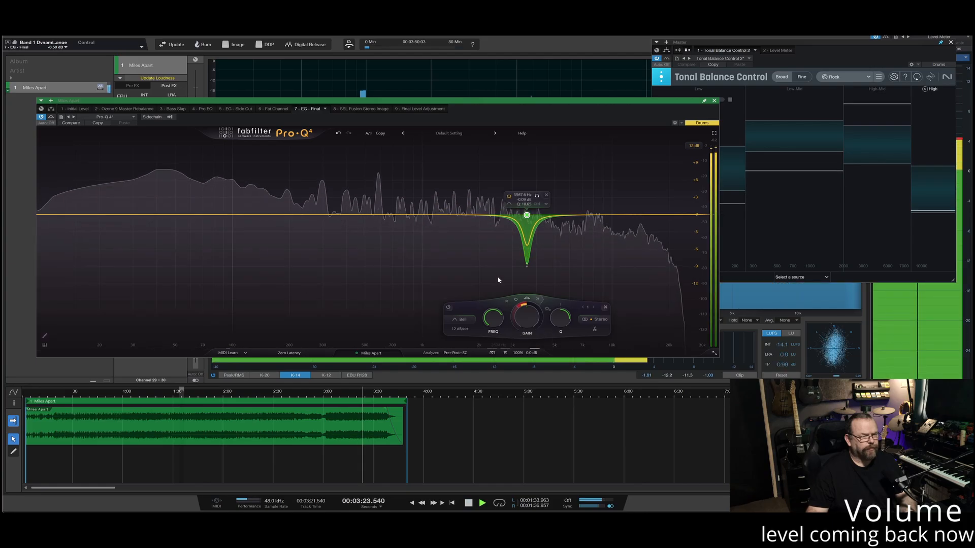
# Step: Set the 3.6 kHz band's dynamic range to -4.51 dB and switch it to spectral dynamics with density 91.8% and threshold -37.6 dB
pyautogui.moveTo(514, 317); pyautogui.dragTo(519, 301)
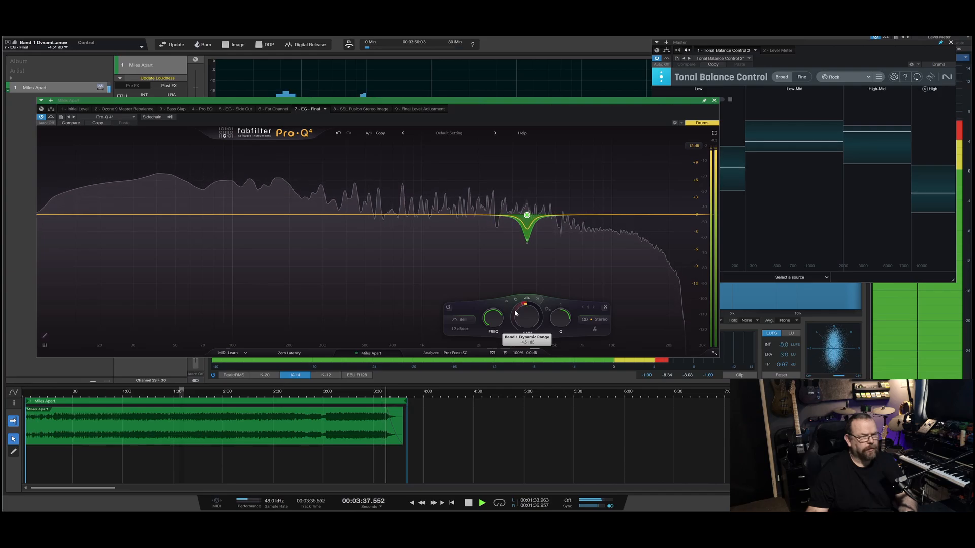
pyautogui.click(348, 396)
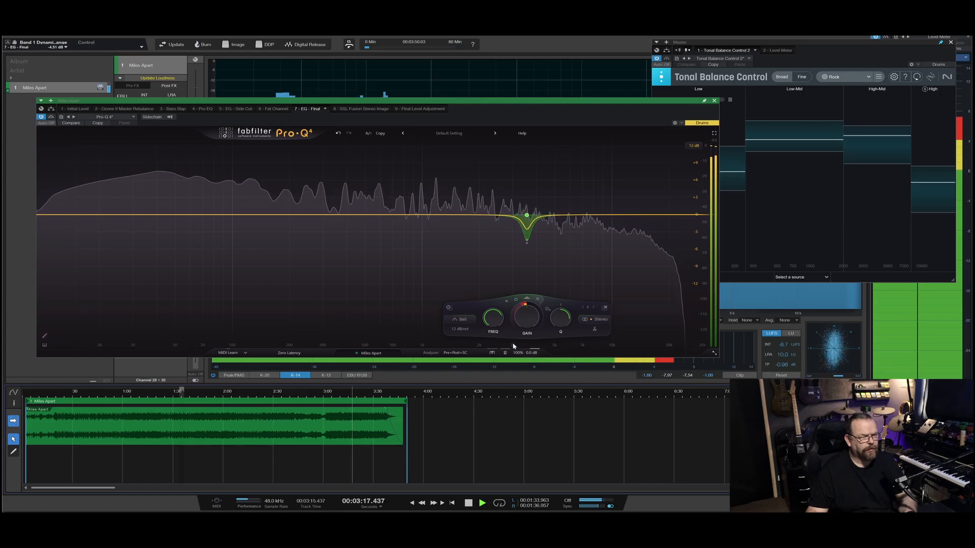
pyautogui.click(527, 300)
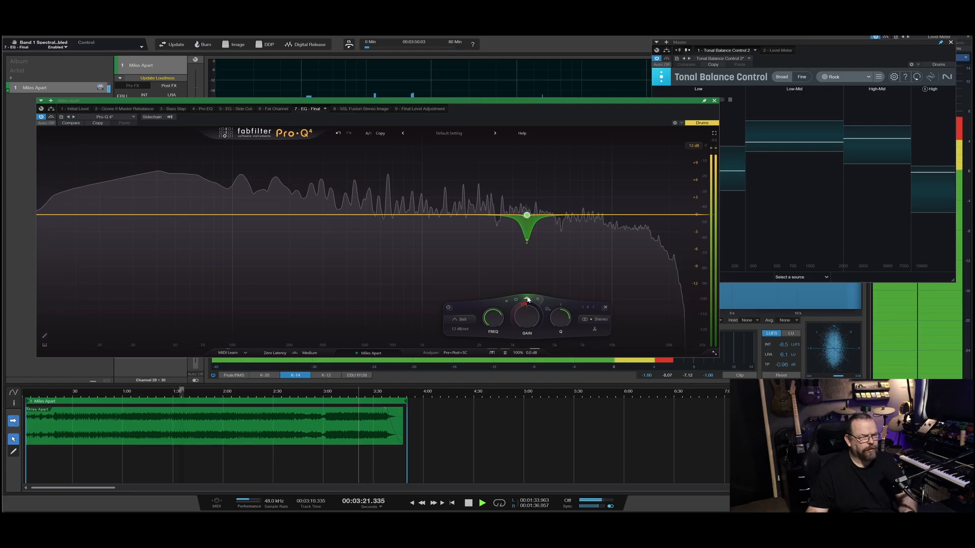
pyautogui.click(538, 300)
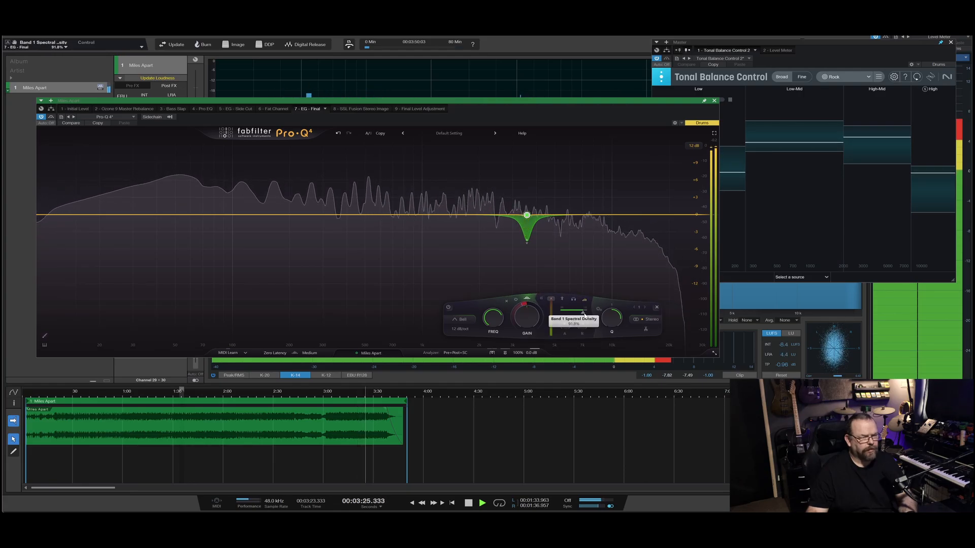
pyautogui.moveTo(565, 326); pyautogui.dragTo(563, 342)
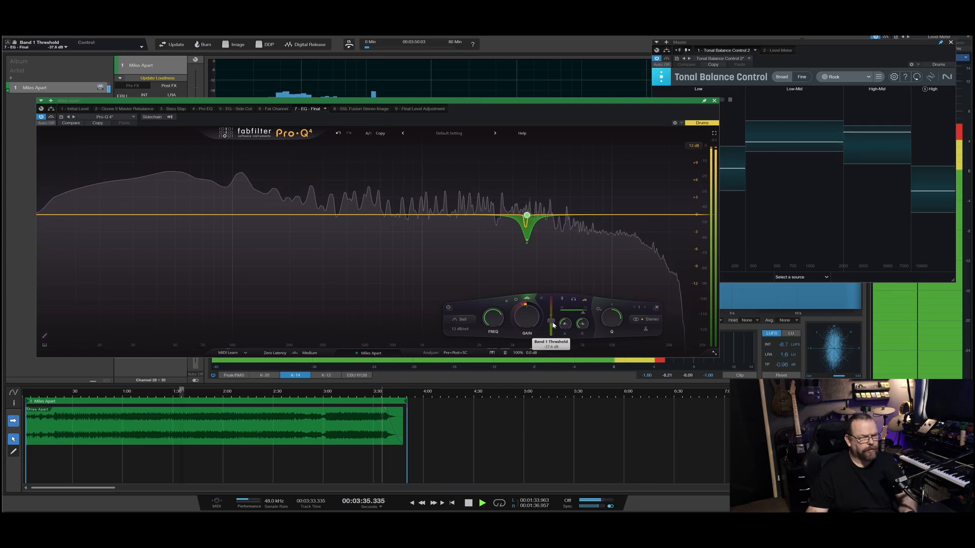
# Step: Replay the song's last section and set the spectral band's dynamic range to -4.84 dB by ear
pyautogui.press('space')
pyautogui.press('space')
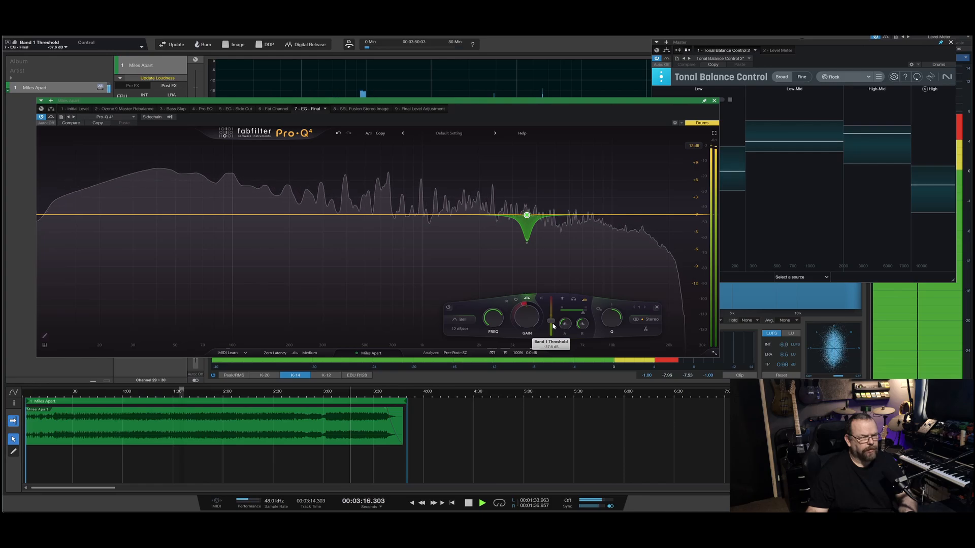
pyautogui.moveTo(527, 247)
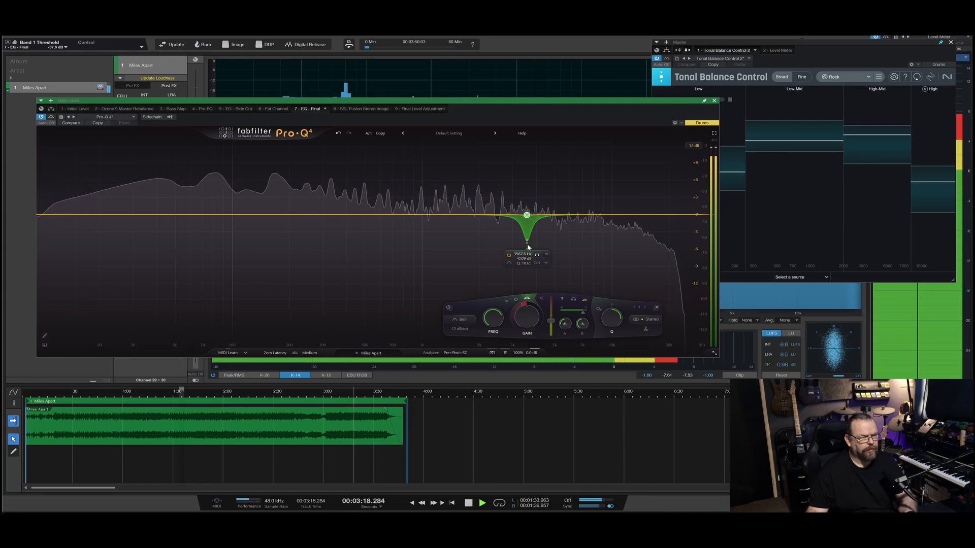
pyautogui.moveTo(526, 246); pyautogui.dragTo(527, 255)
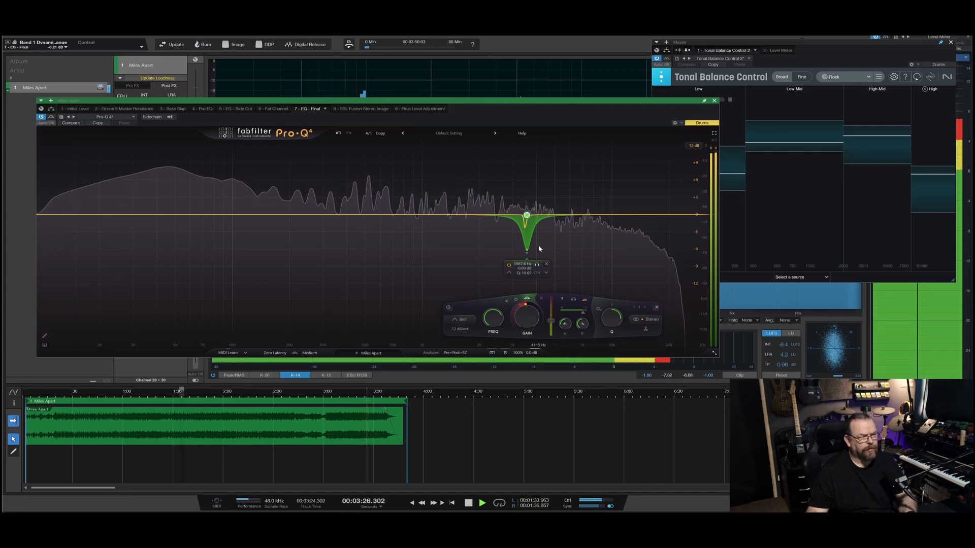
pyautogui.moveTo(518, 311)
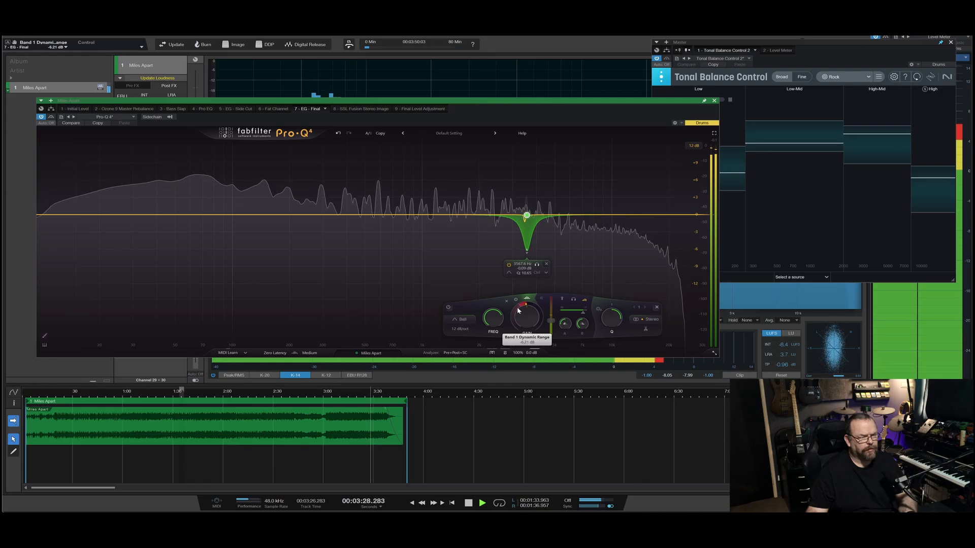
pyautogui.moveTo(517, 310); pyautogui.dragTo(525, 298)
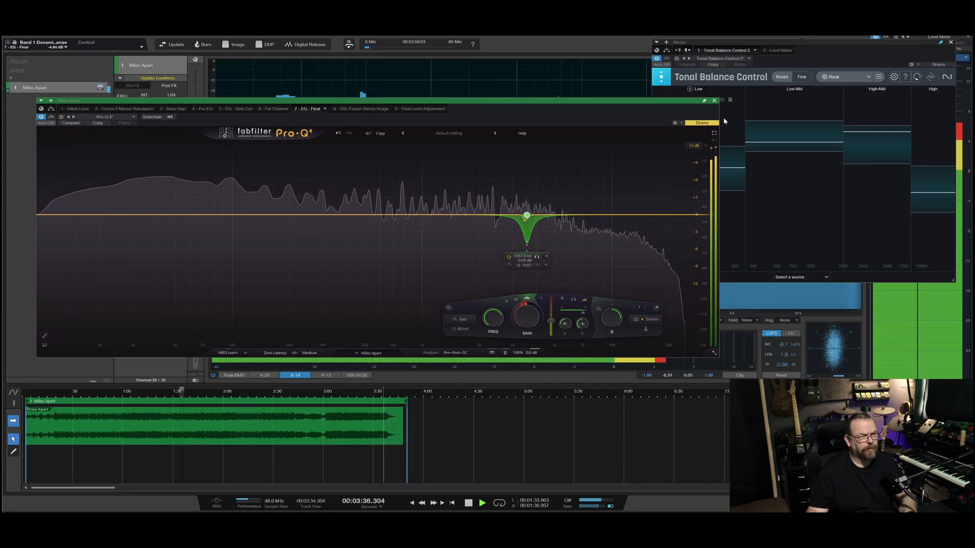
# Step: Close EQ - Final and Tonal Balance Control with playback stopped
pyautogui.click(714, 100)
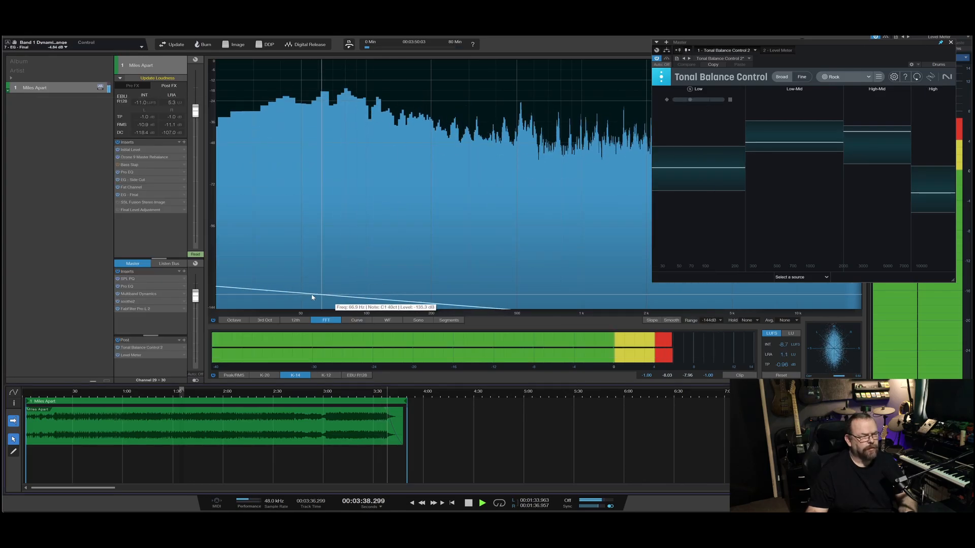
pyautogui.press('space')
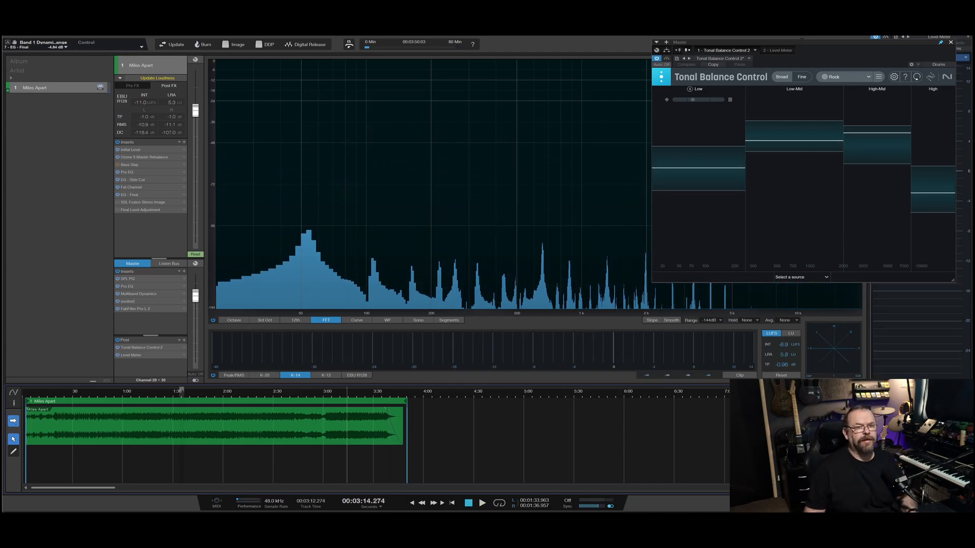
pyautogui.click(950, 42)
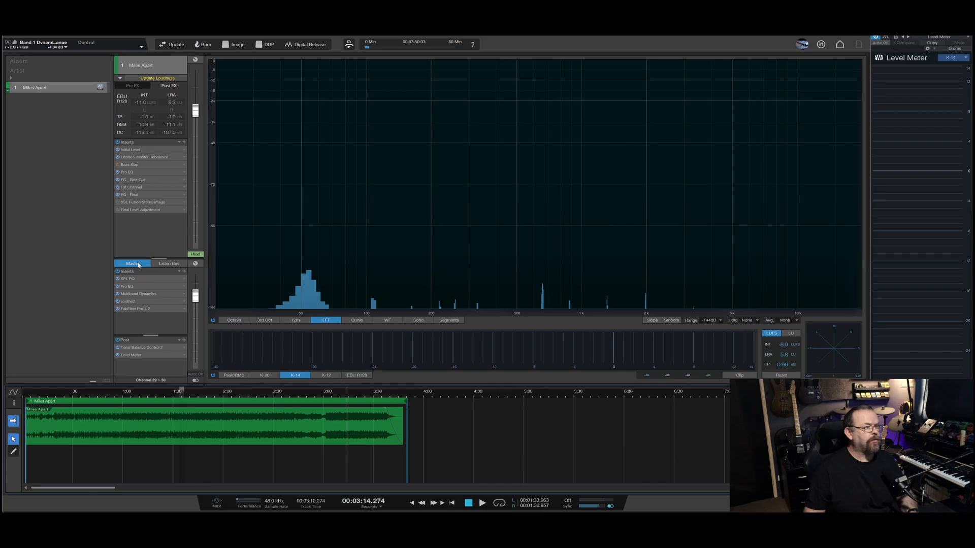
# Step: Enable and open SSL Fusion Stereo Image, set Width to 2.1 dB, and audition it on the last section
pyautogui.click(137, 203)
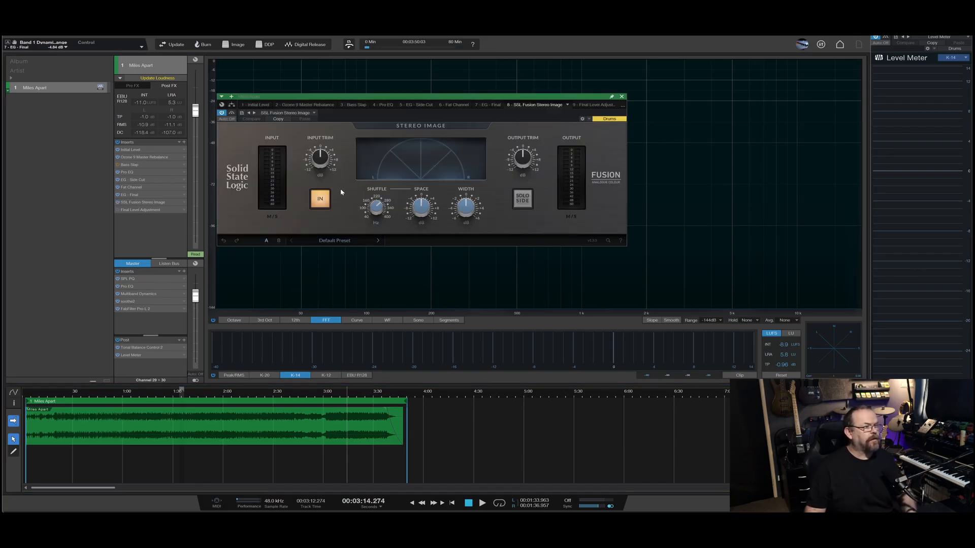
pyautogui.moveTo(418, 203)
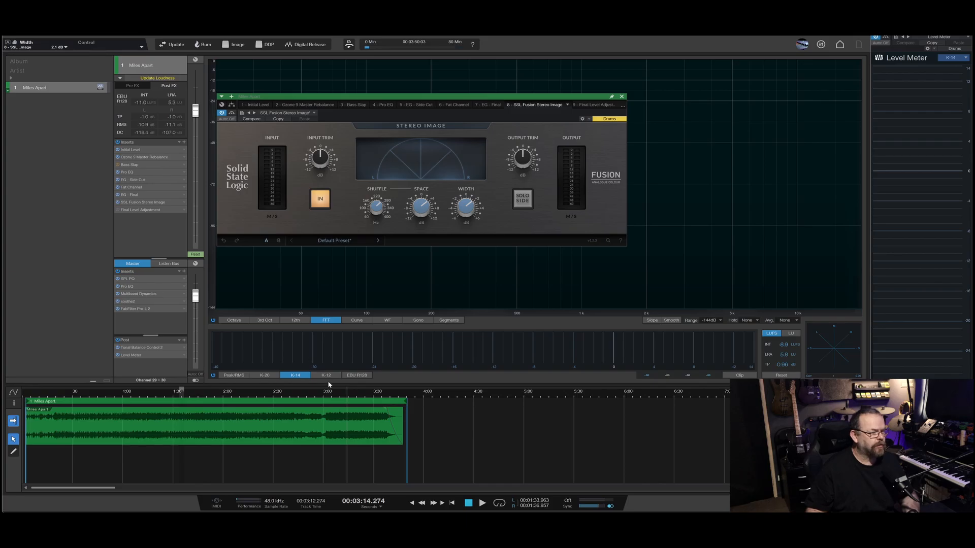
pyautogui.press('space')
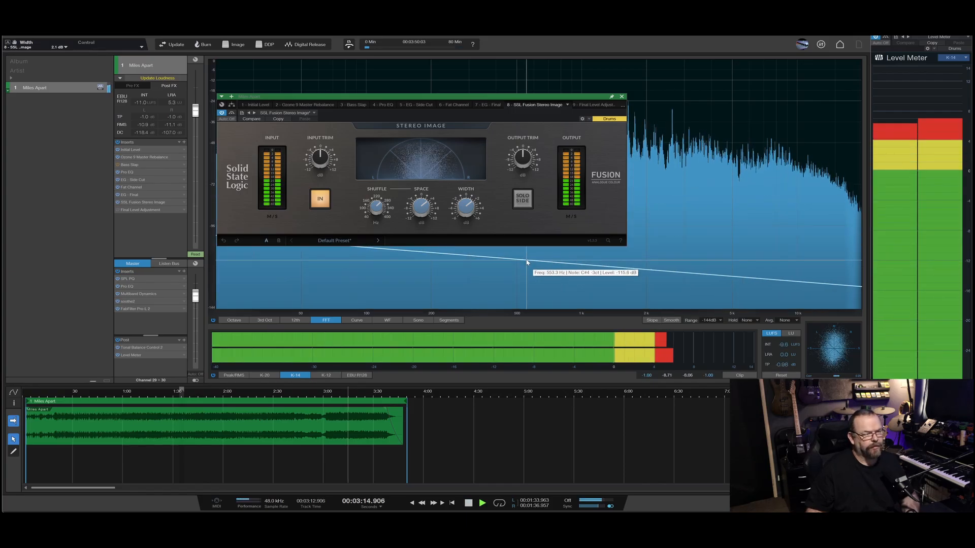
pyautogui.moveTo(463, 212)
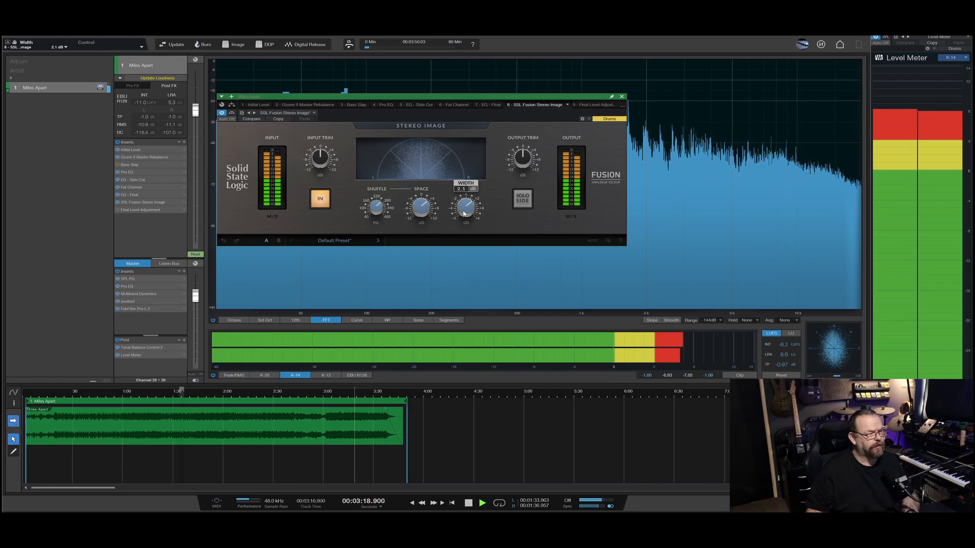
pyautogui.press('space')
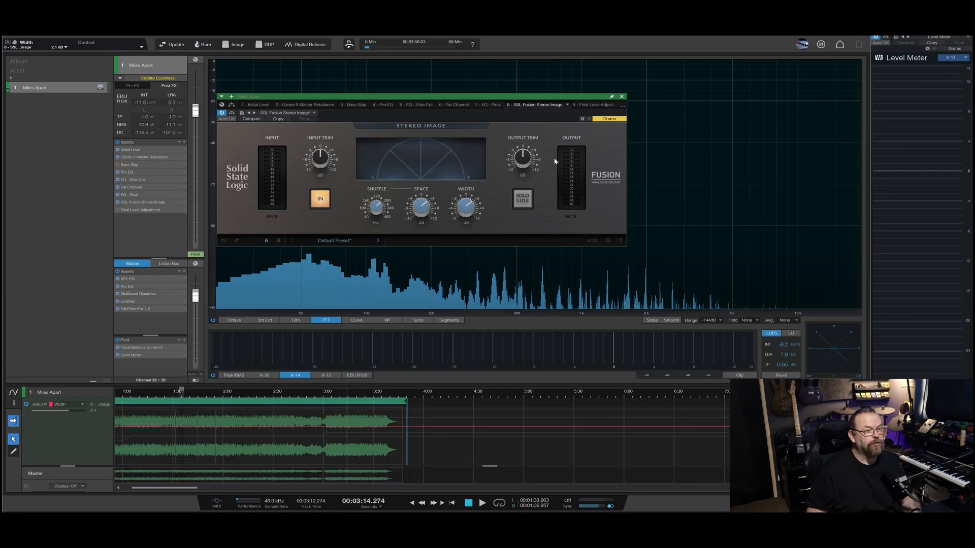
# Step: Close the plugin and automate its Width to rise from -3.0 dB at about 2:59 to 2.1 dB at about 3:02
pyautogui.click(621, 96)
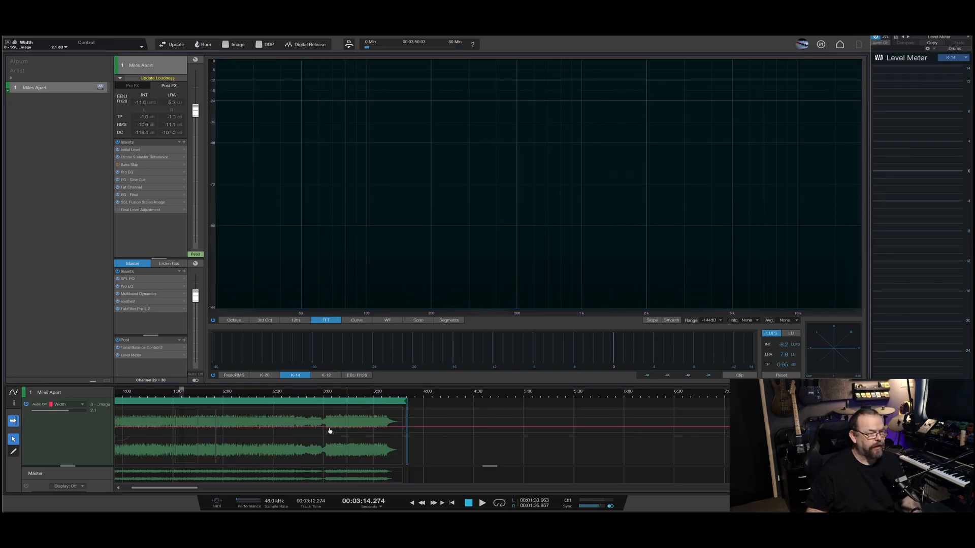
pyautogui.scroll(5, 318, 447)
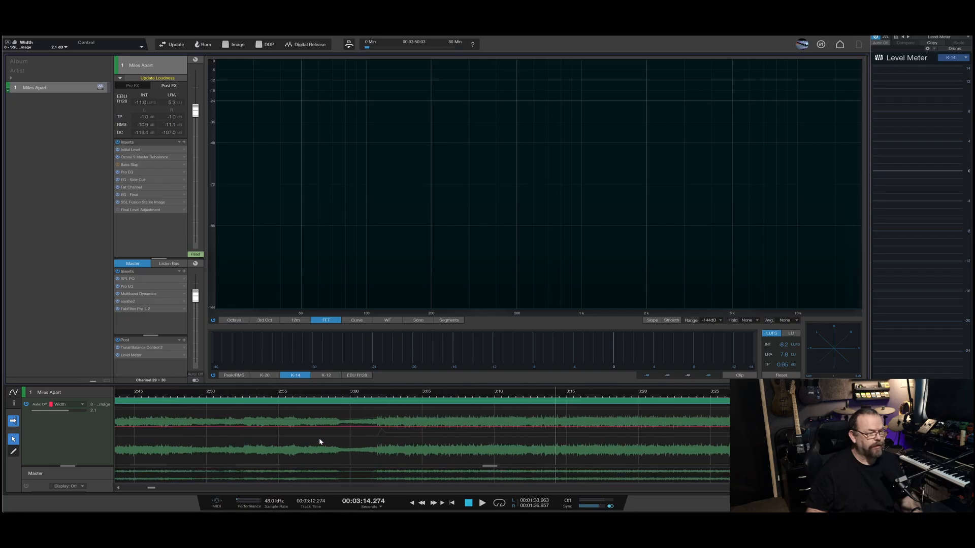
pyautogui.click(376, 428)
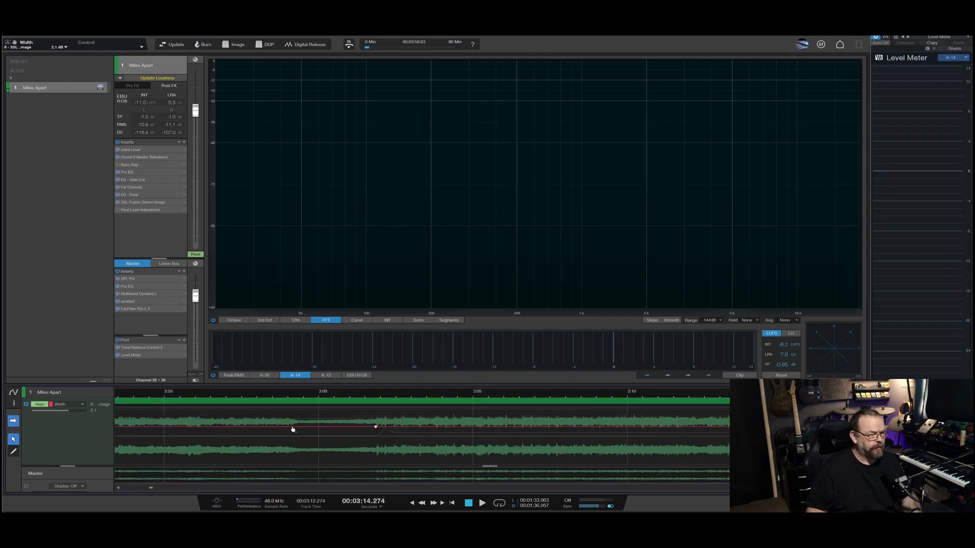
pyautogui.moveTo(293, 429); pyautogui.dragTo(292, 451)
# Step: Audition the start of the breakdown and automate Width to fall from 0.0 dB to -3.0 dB at about 2:43
pyautogui.press('space')
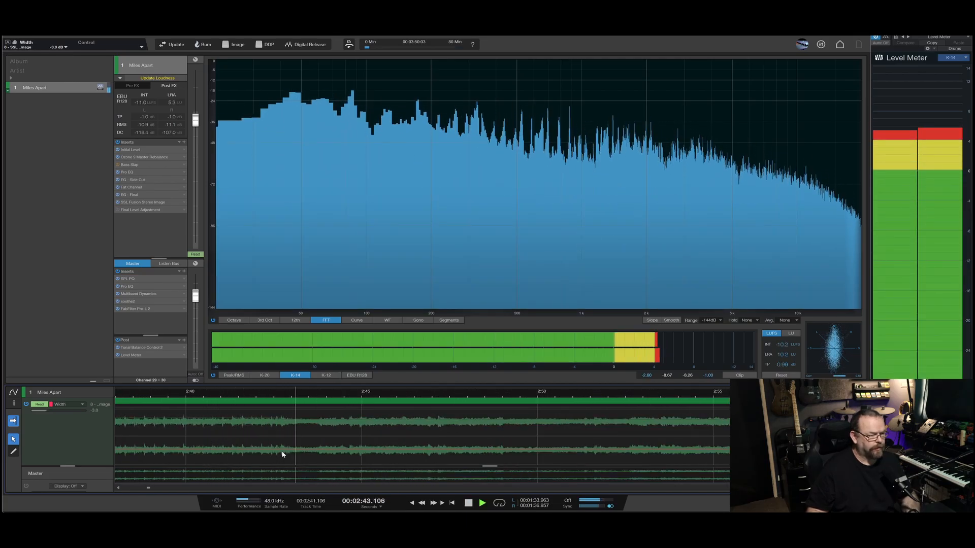
pyautogui.press('space')
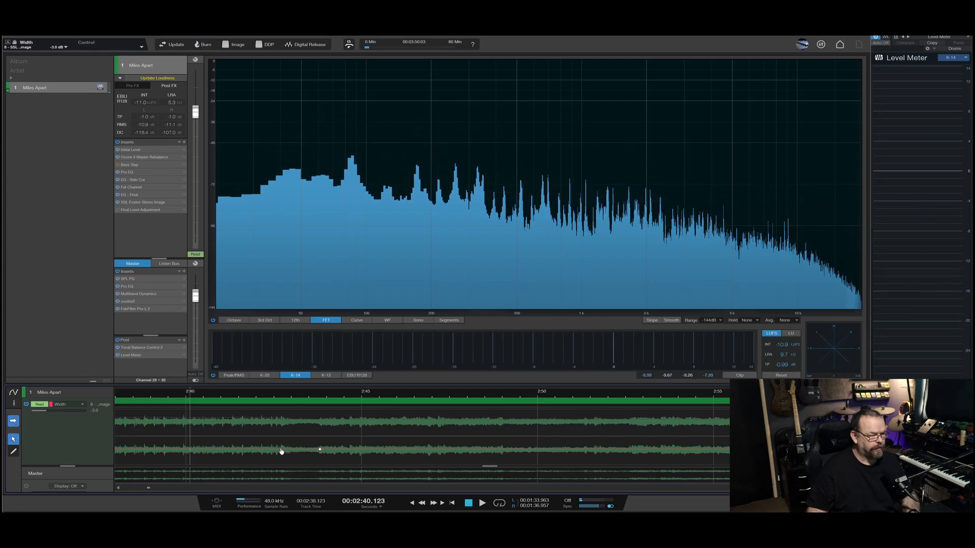
pyautogui.moveTo(283, 451); pyautogui.dragTo(283, 438)
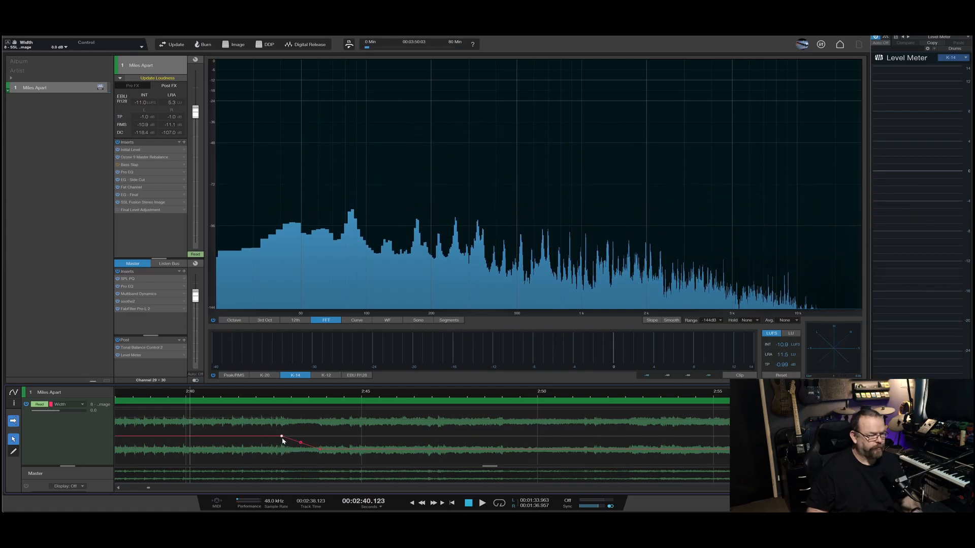
# Step: Return to the beginning of the song and audition its opening seconds
pyautogui.scroll(-5, 283, 441)
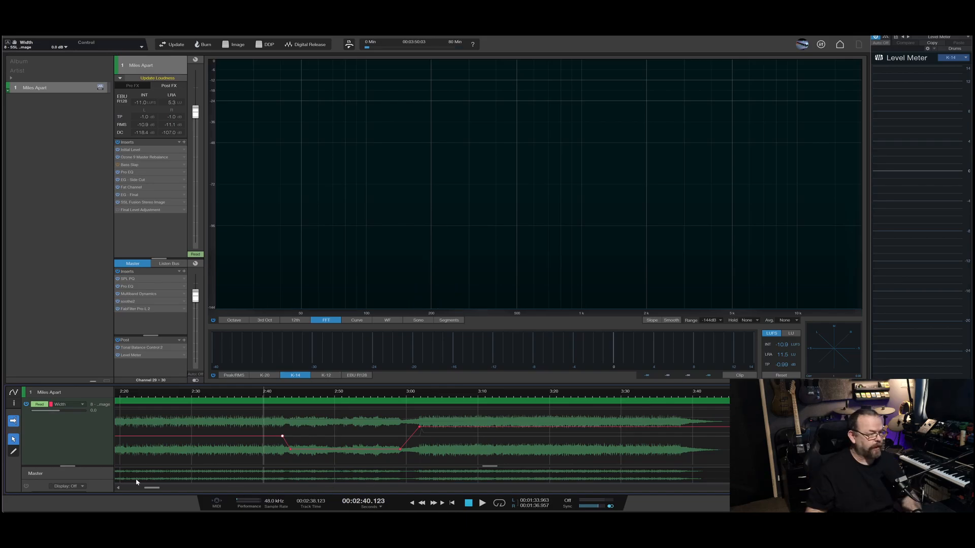
pyautogui.moveTo(151, 489); pyautogui.dragTo(75, 487)
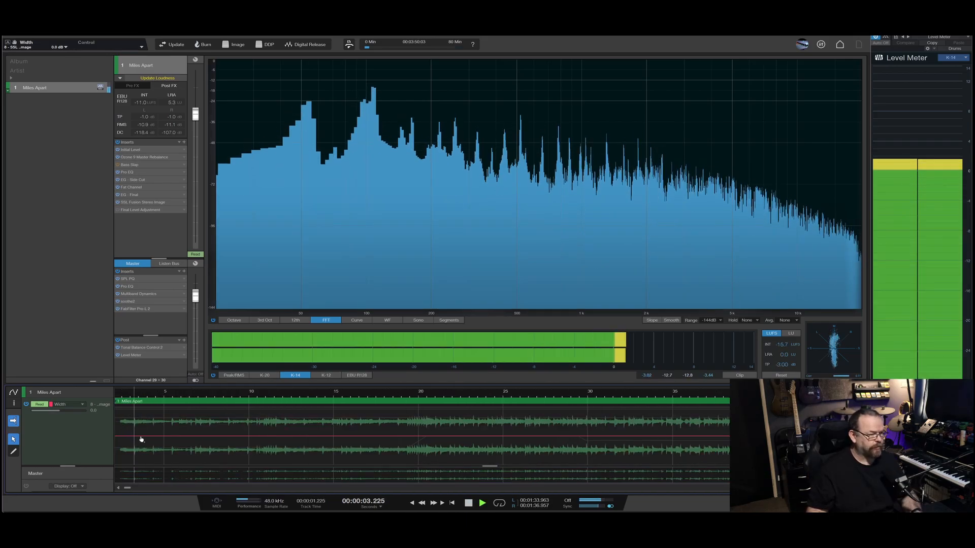
pyautogui.scroll(-2, 142, 440)
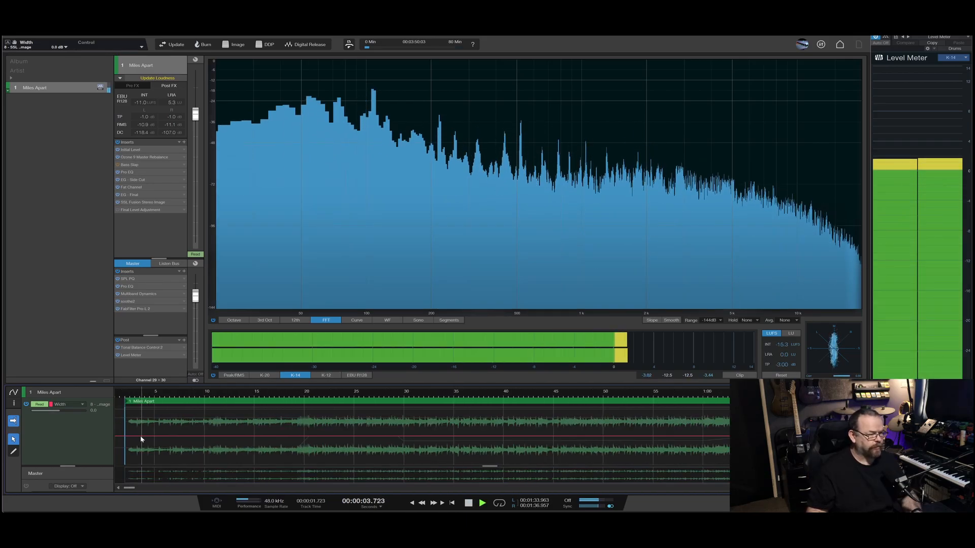
pyautogui.press('space')
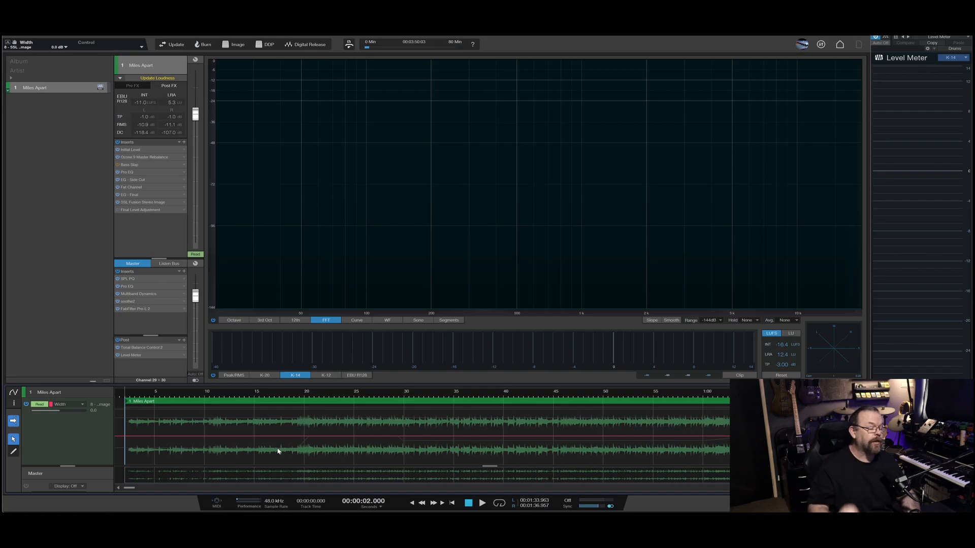
# Step: Audition the section from about 0:23 and add two Width automation points just before 0:30, setting the second to -2 dB
pyautogui.scroll(-3, 317, 444)
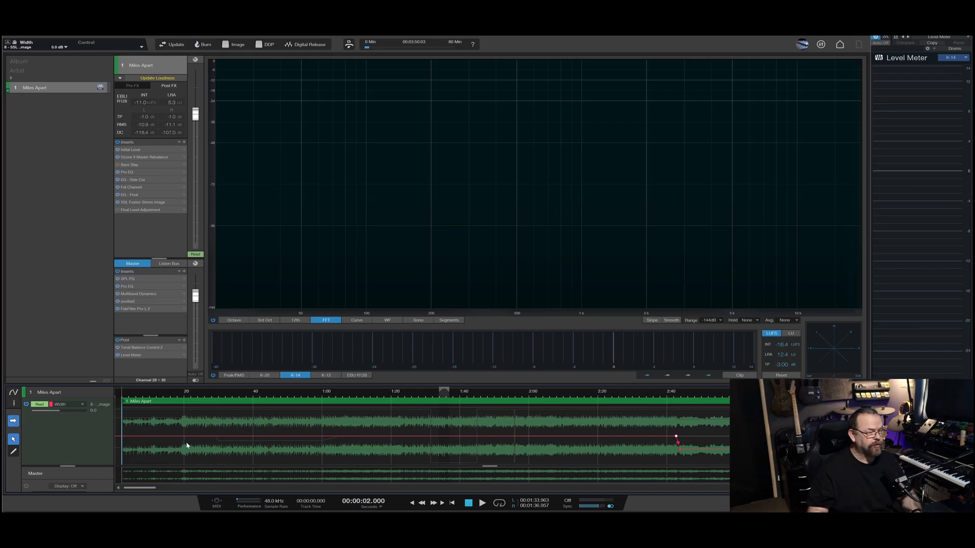
pyautogui.hotkey('ctrl', 'space')
pyautogui.scroll(4, 187, 440)
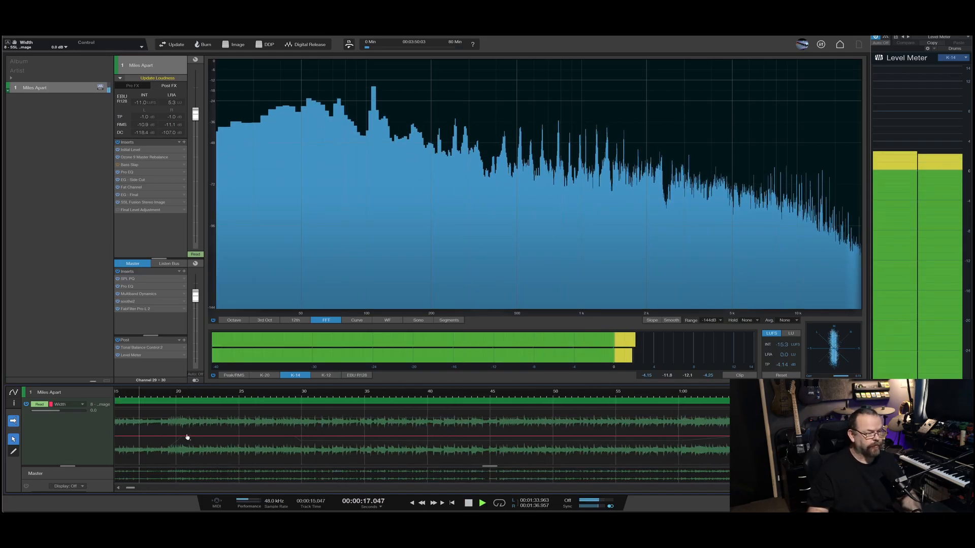
pyautogui.click(221, 393)
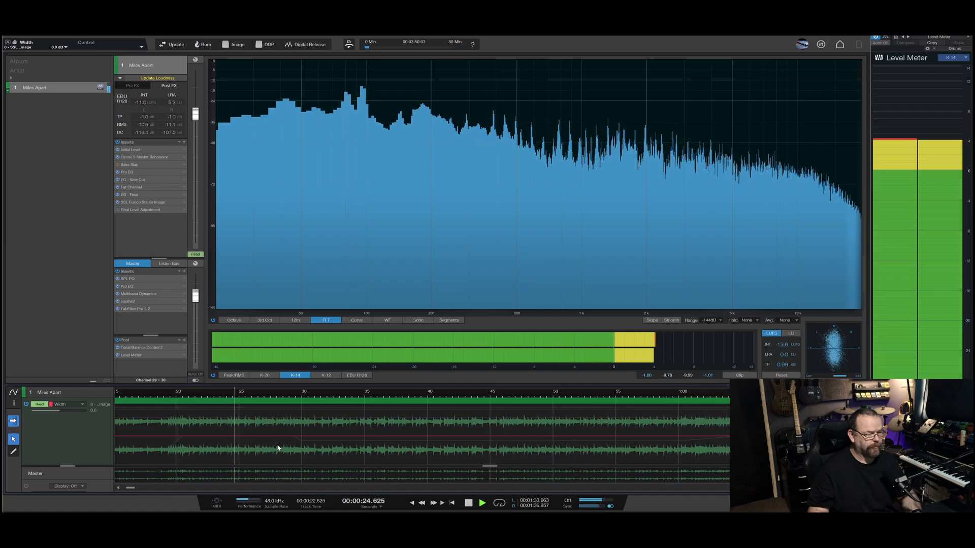
pyautogui.scroll(3, 276, 439)
pyautogui.hscroll(1, 272, 437)
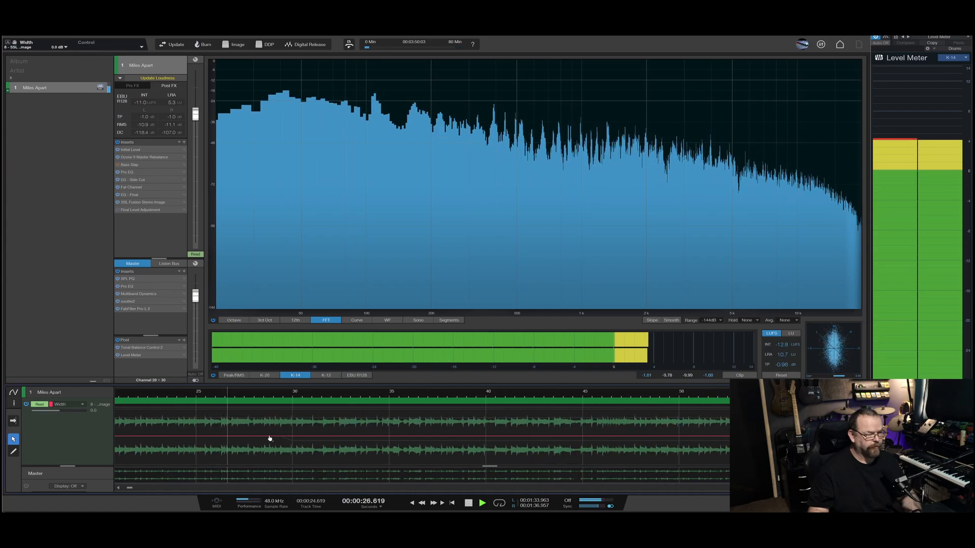
pyautogui.scroll(2, 272, 438)
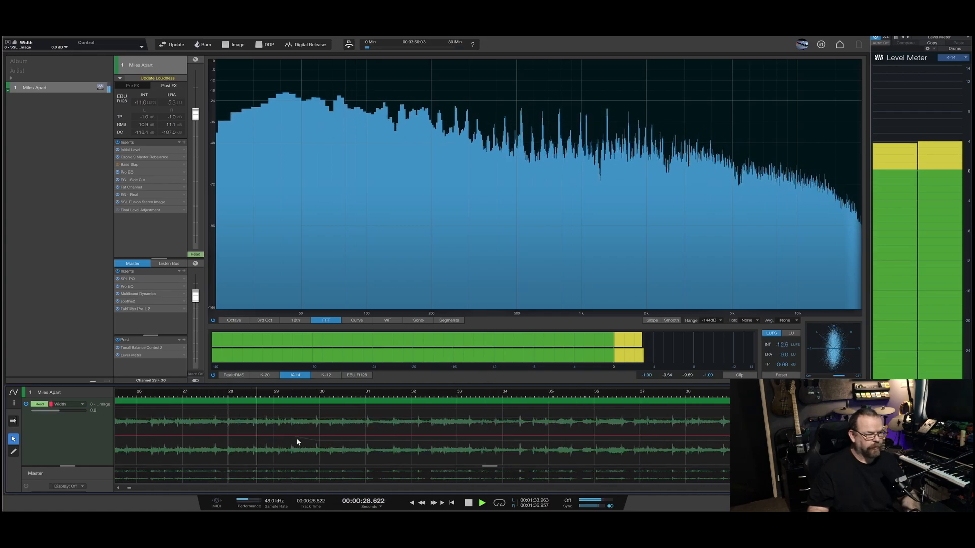
pyautogui.press('space')
pyautogui.click(315, 436)
pyautogui.rightClick(316, 437)
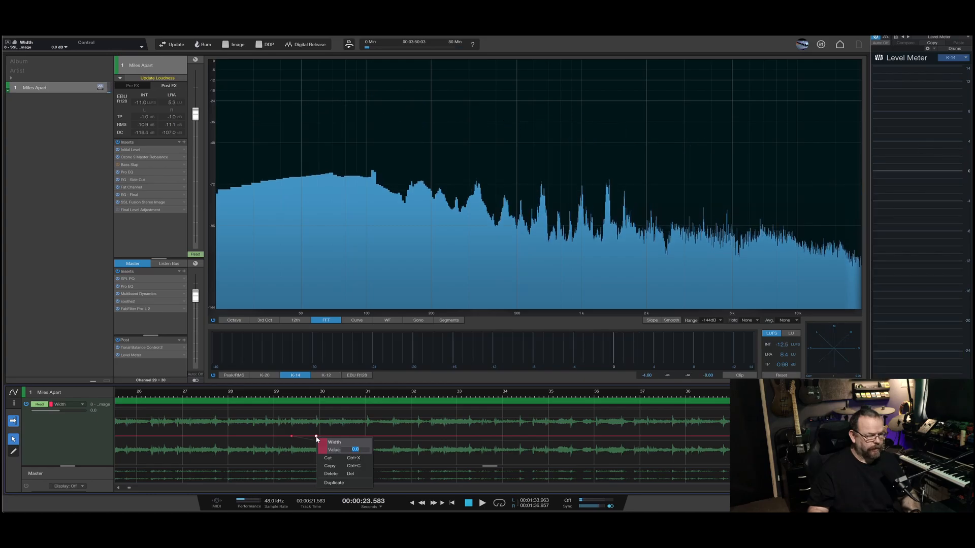
pyautogui.write('-2')
pyautogui.press('Return')
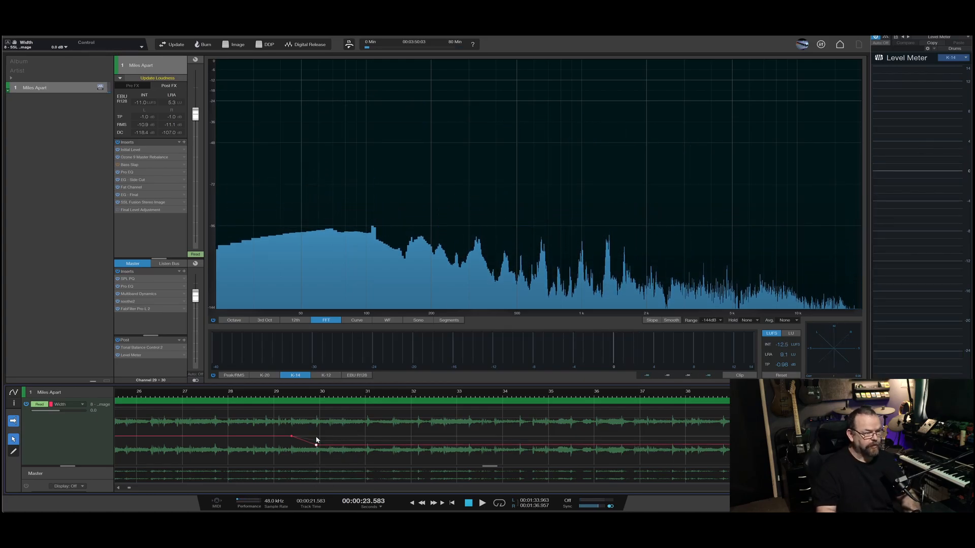
# Step: Audition the Width drop just before 0:30, followed by the section from about 0:41
pyautogui.hotkey('ctrl', 'space')
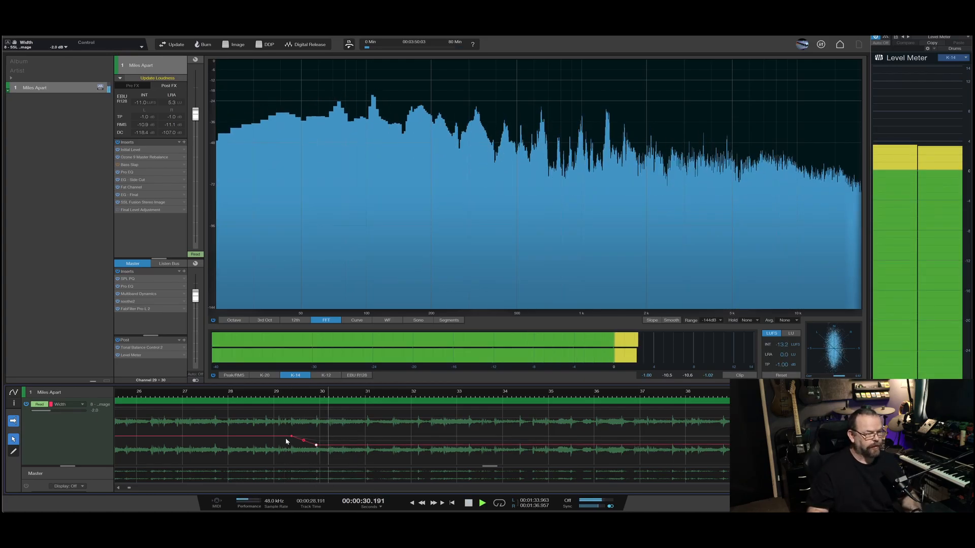
pyautogui.scroll(-2, 286, 441)
pyautogui.hscroll(1, 290, 442)
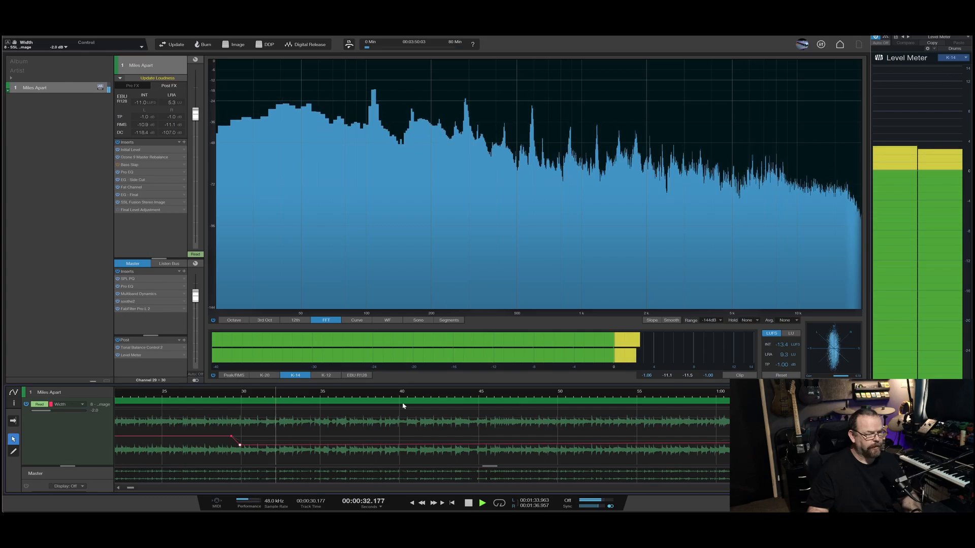
pyautogui.click(413, 396)
pyautogui.scroll(2, 465, 415)
pyautogui.hscroll(2, 426, 435)
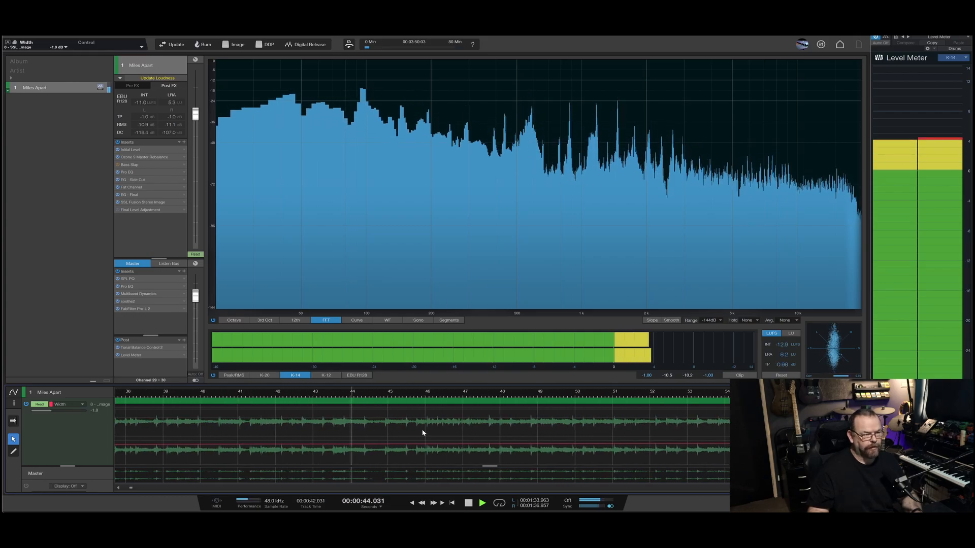
pyautogui.scroll(-2, 420, 430)
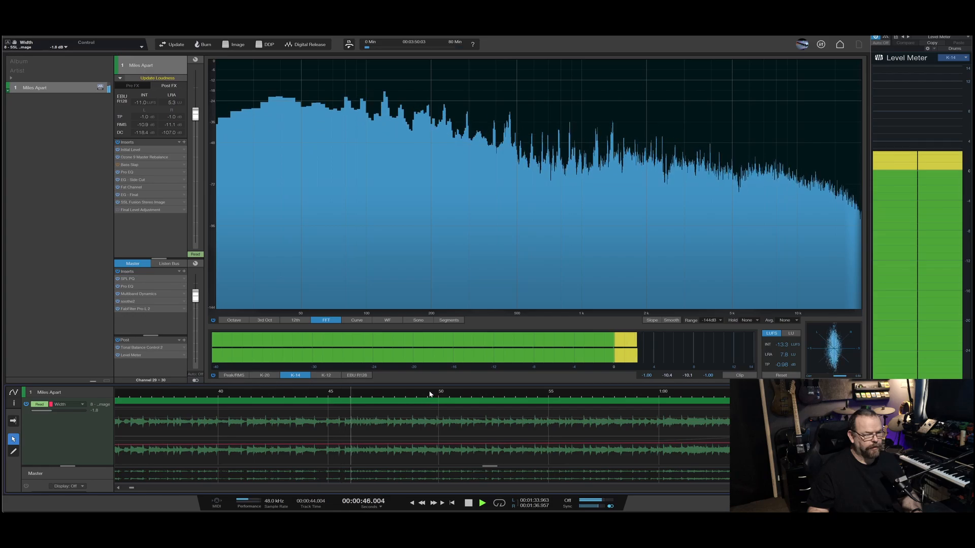
# Step: Audition the section from about 0:57 and automate Width to rise from about 1:00 up to 0 dB at about 1:05
pyautogui.scroll(-3, 446, 410)
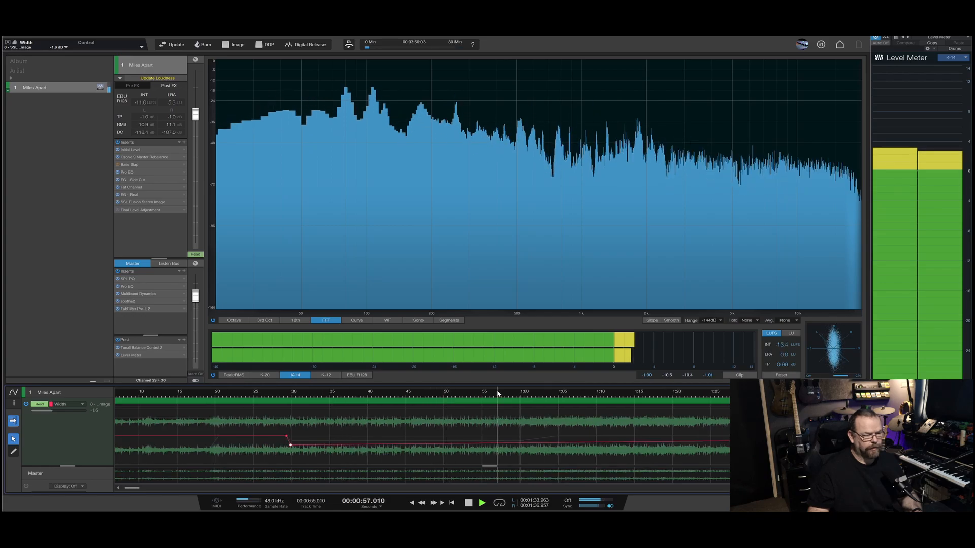
pyautogui.scroll(3, 549, 406)
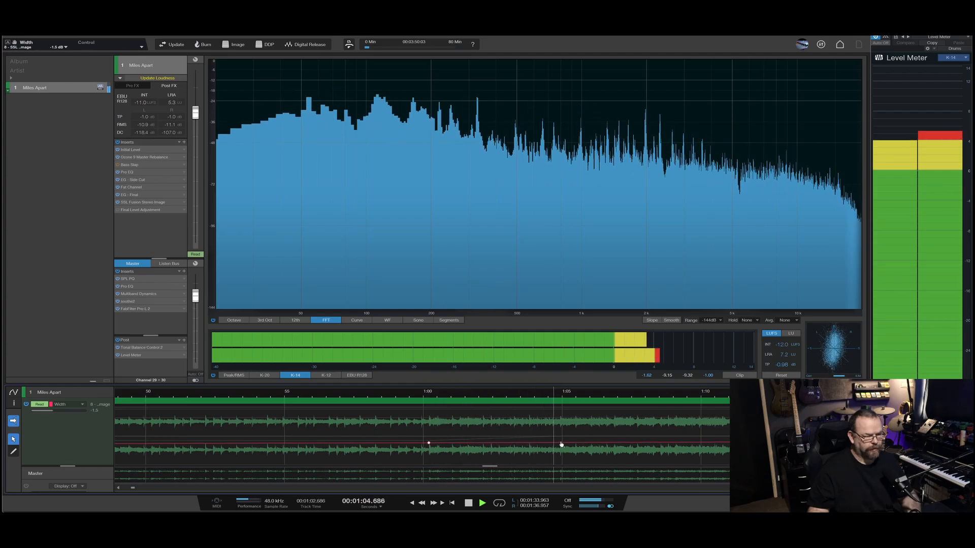
pyautogui.press('space')
pyautogui.moveTo(560, 444); pyautogui.dragTo(560, 439)
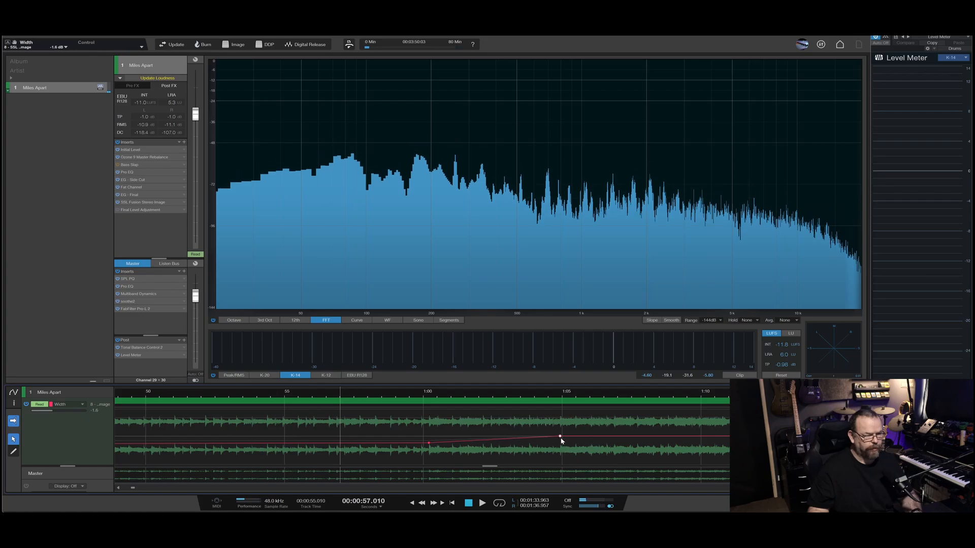
# Step: Audition the song through the Width rise at about 1:05, followed by the section around 1:52
pyautogui.scroll(-5, 559, 438)
pyautogui.hotkey('ctrl', 'space')
pyautogui.press('space')
pyautogui.scroll(-6, 479, 426)
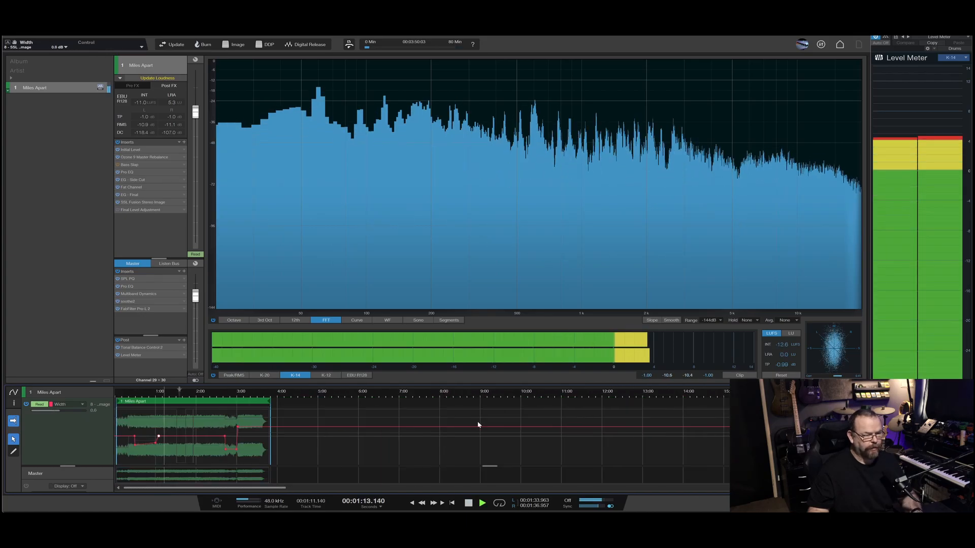
pyautogui.scroll(5, 161, 454)
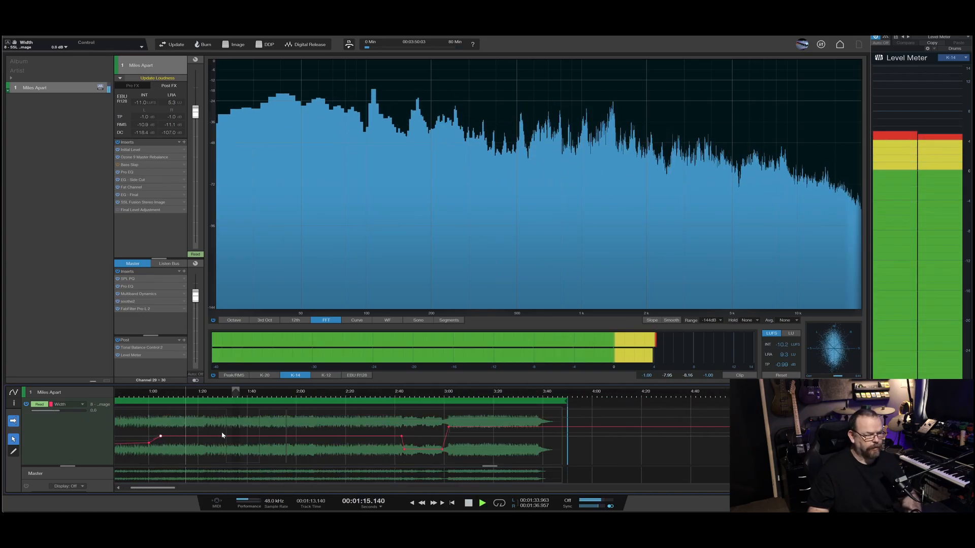
pyautogui.doubleClick(284, 394)
pyautogui.scroll(5, 292, 426)
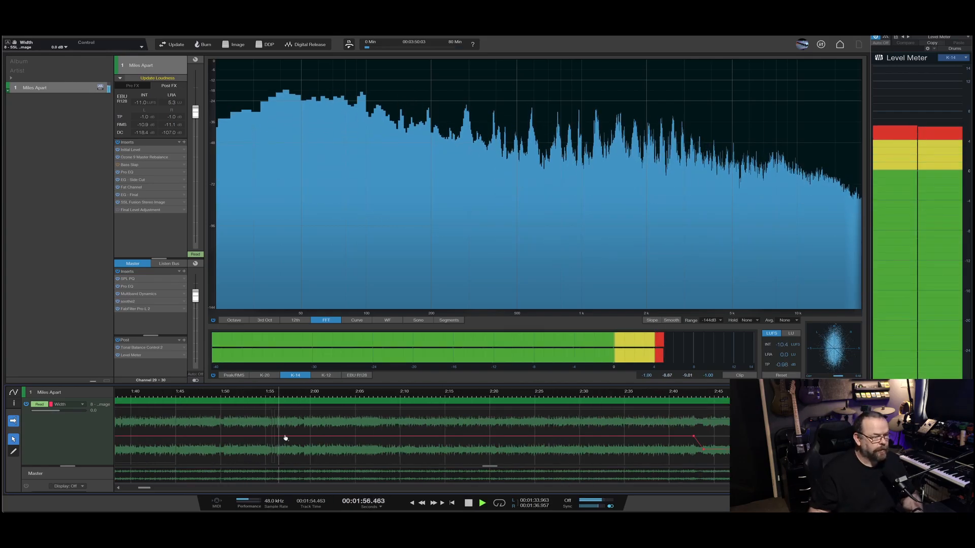
# Step: Audition the section from about 1:46 and automate Width to rise from 0 dB at about 1:47 to 1 dB at about 1:49
pyautogui.scroll(-3, 285, 438)
pyautogui.scroll(5, 233, 427)
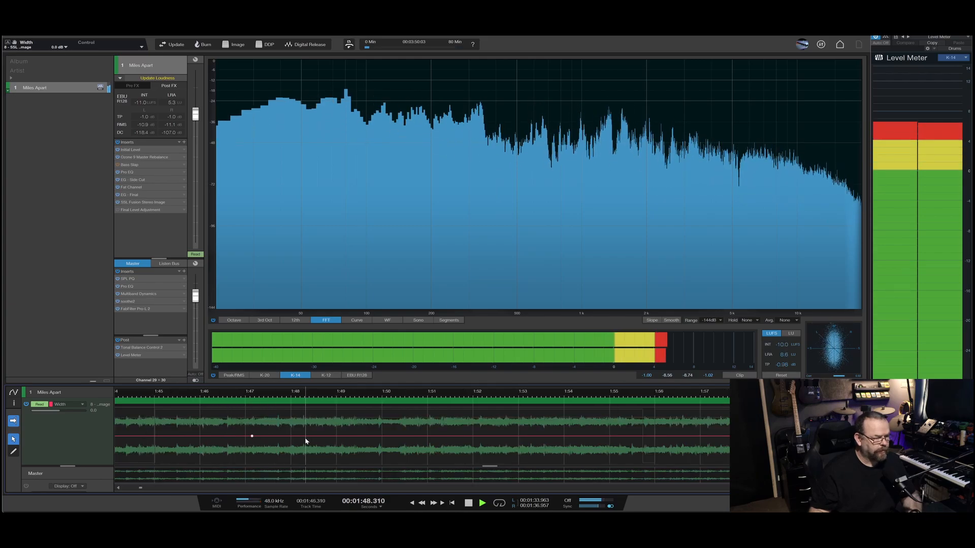
pyautogui.click(355, 437)
pyautogui.rightClick(355, 437)
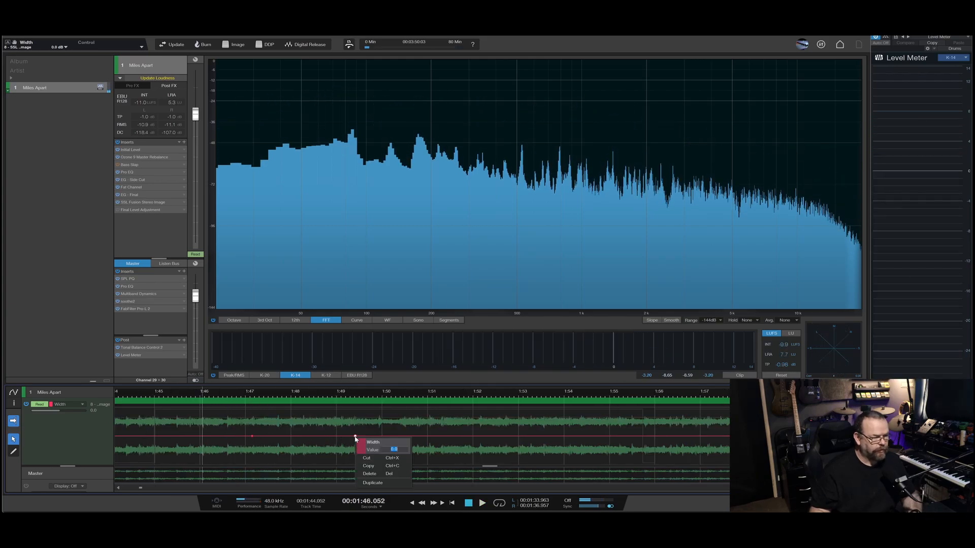
pyautogui.write('1')
pyautogui.press('Return')
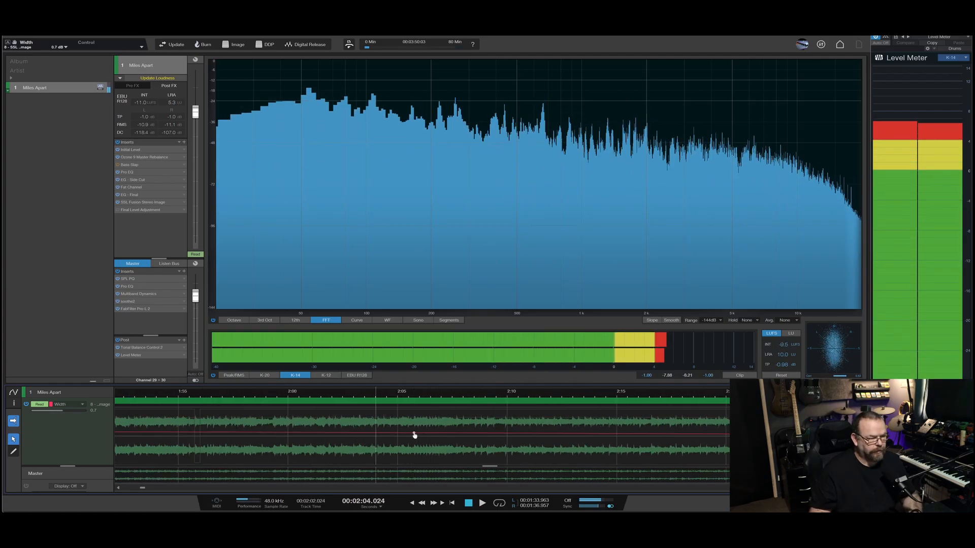
# Step: Automate Width to fall back to 0 dB just after 2:05, audition it, and shift the end point earlier to about 2:07
pyautogui.click(457, 437)
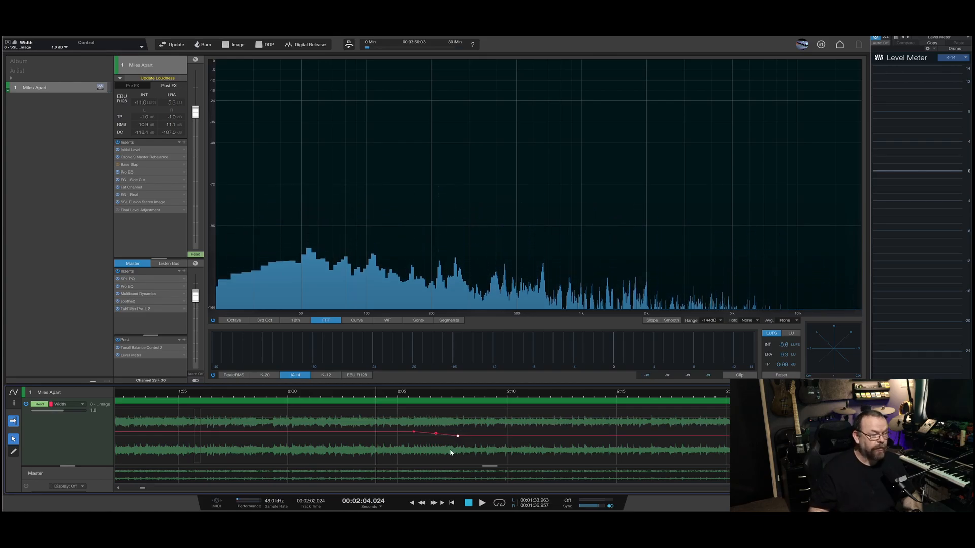
pyautogui.press('space')
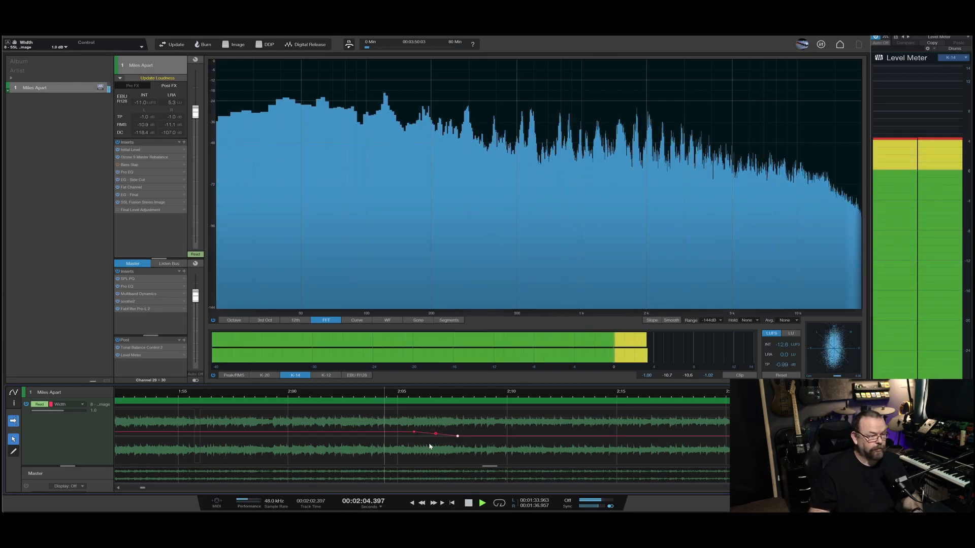
pyautogui.scroll(-2, 429, 446)
pyautogui.scroll(3, 466, 432)
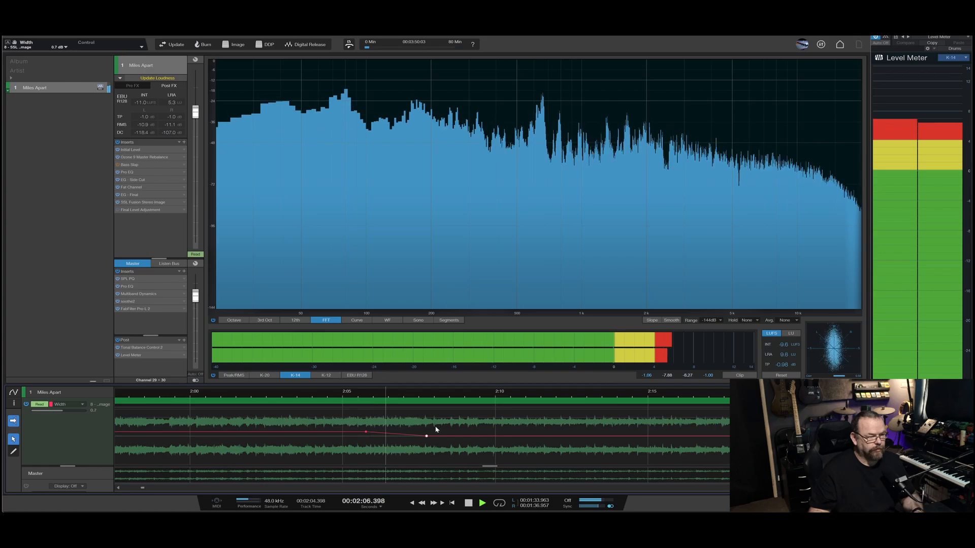
pyautogui.press('space')
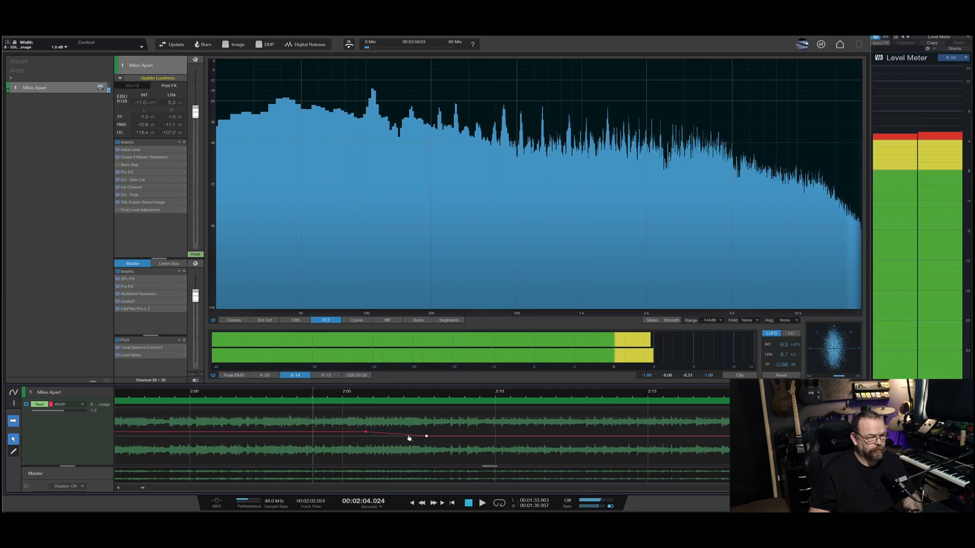
pyautogui.click(408, 436)
# Step: Audition the adjusted Width fall after 2:05, followed by the breakdown and final section from about 2:38
pyautogui.press('space')
pyautogui.scroll(-2, 421, 445)
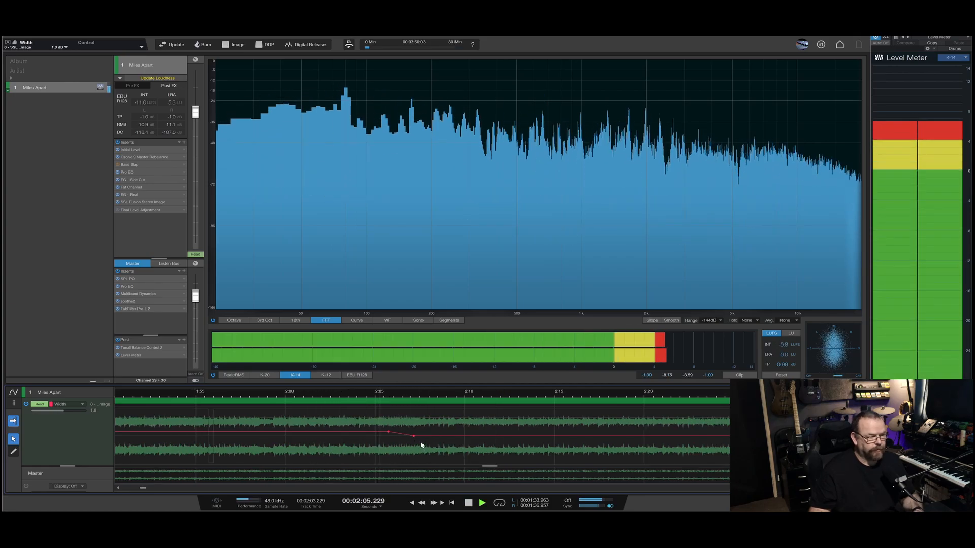
pyautogui.scroll(-3, 421, 445)
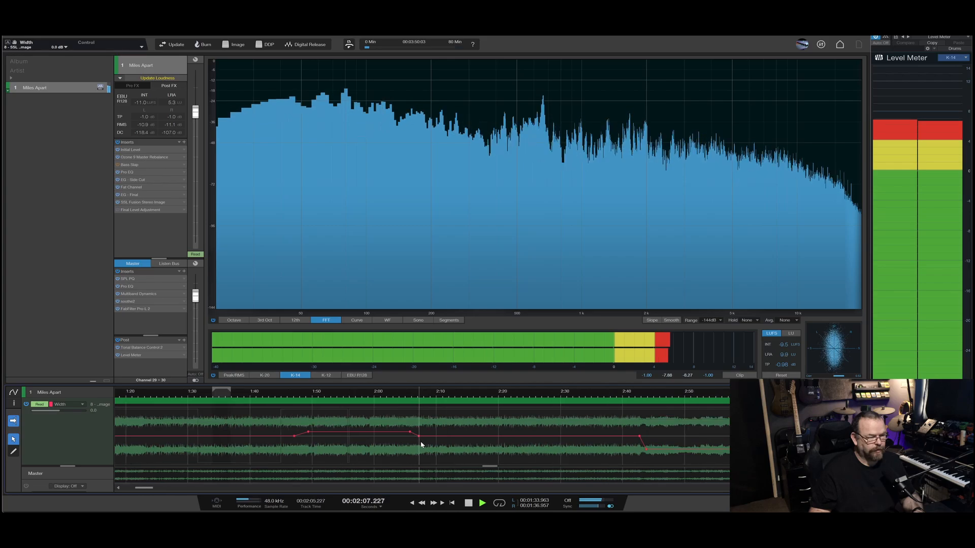
pyautogui.click(614, 396)
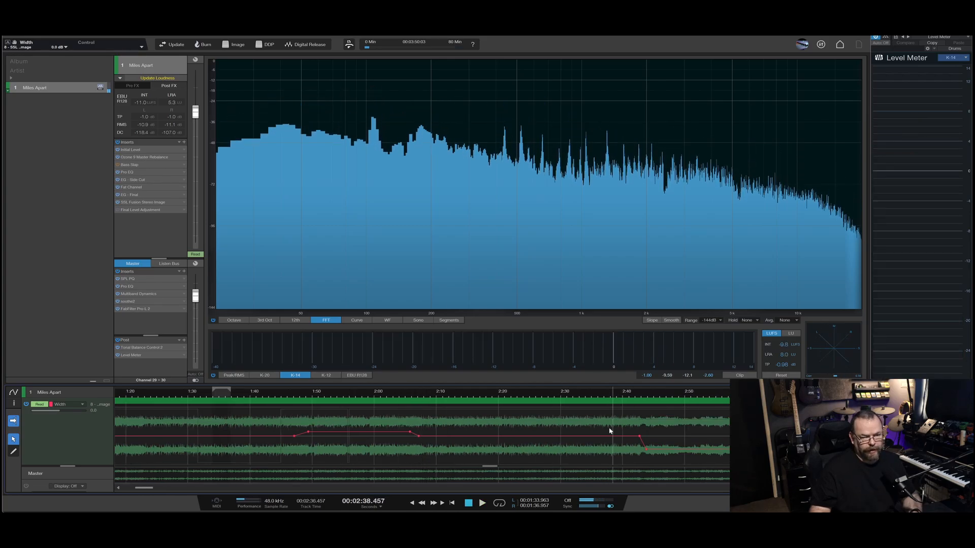
pyautogui.hscroll(3, 572, 439)
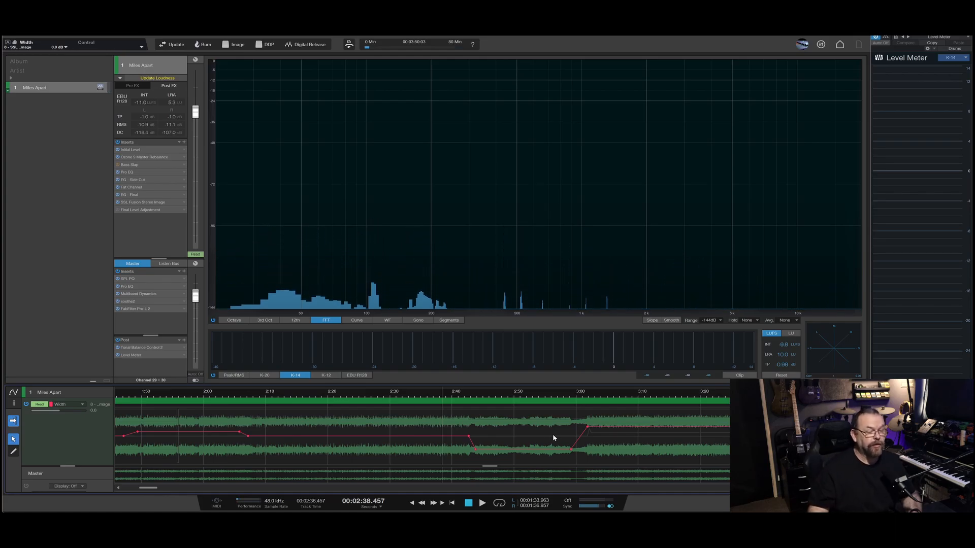
pyautogui.press('space')
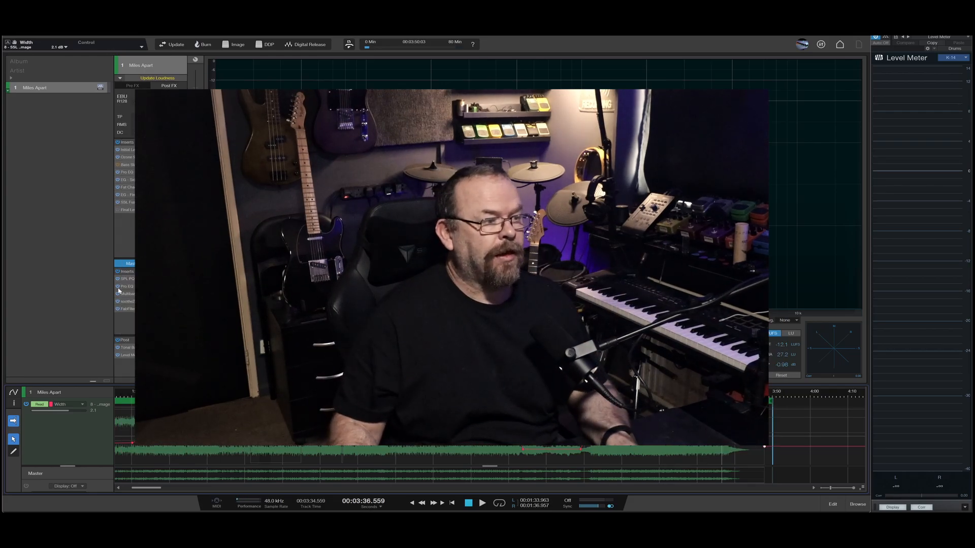
# Step: Play the final section from about 3:00 and open the SPL PQ mastering equalizer on the master inserts
pyautogui.press('w')
pyautogui.press('w')
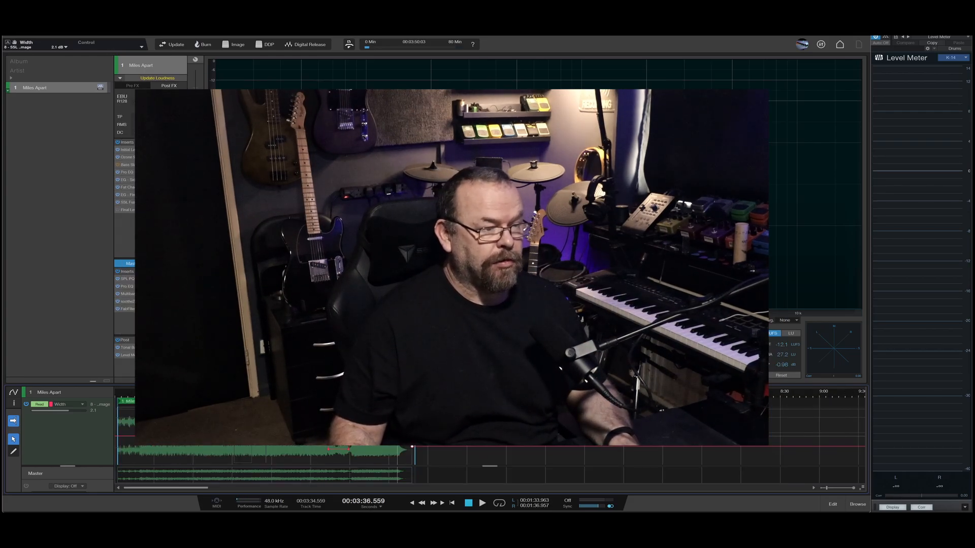
pyautogui.click(356, 393)
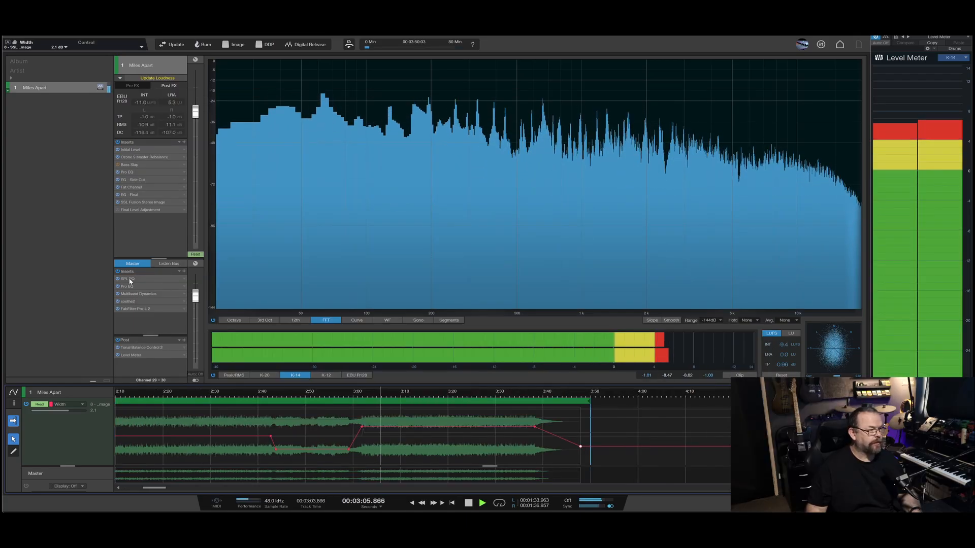
pyautogui.doubleClick(127, 279)
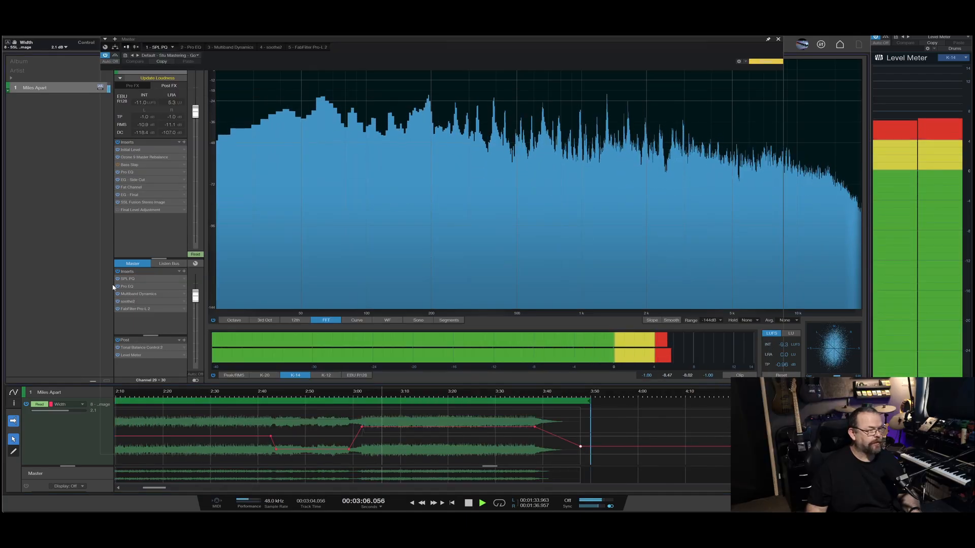
pyautogui.moveTo(361, 152)
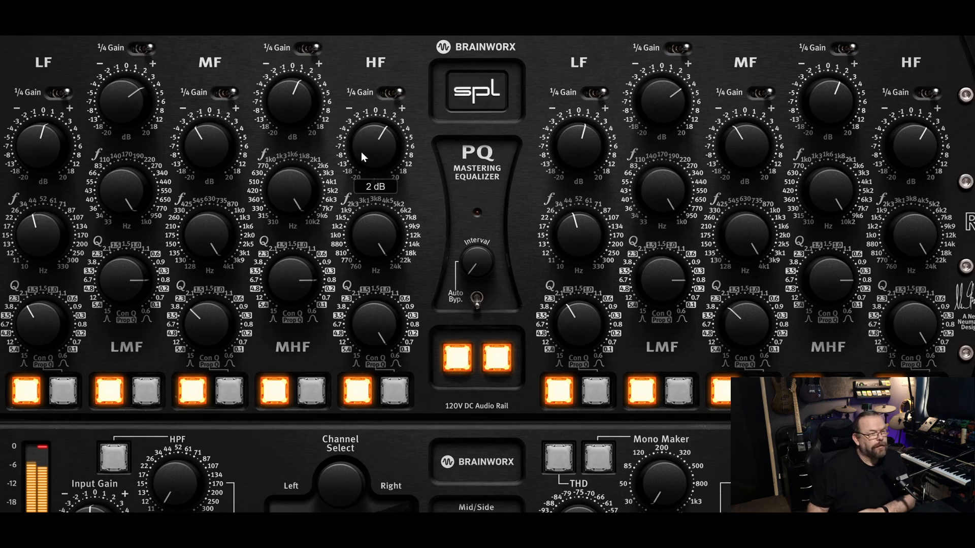
# Step: Fine-tune the SPL PQ's MHF and MF gains, try higher HF boosts, and settle the HF gain at 2 dB
pyautogui.moveTo(361, 151); pyautogui.dragTo(361, 145)
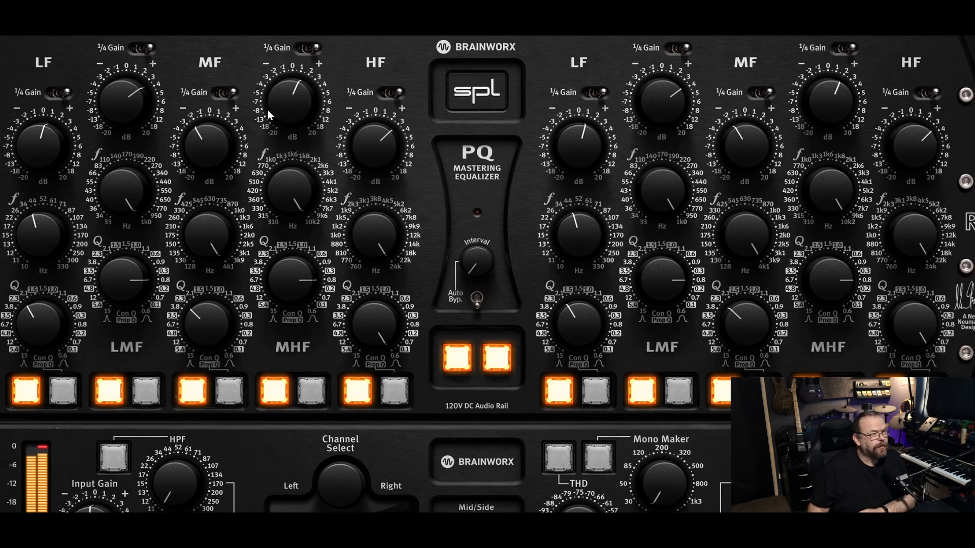
pyautogui.moveTo(285, 108)
pyautogui.mouseDown()
pyautogui.moveTo(284, 56)
pyautogui.moveTo(281, 129)
pyautogui.moveTo(287, 107)
pyautogui.mouseUp()
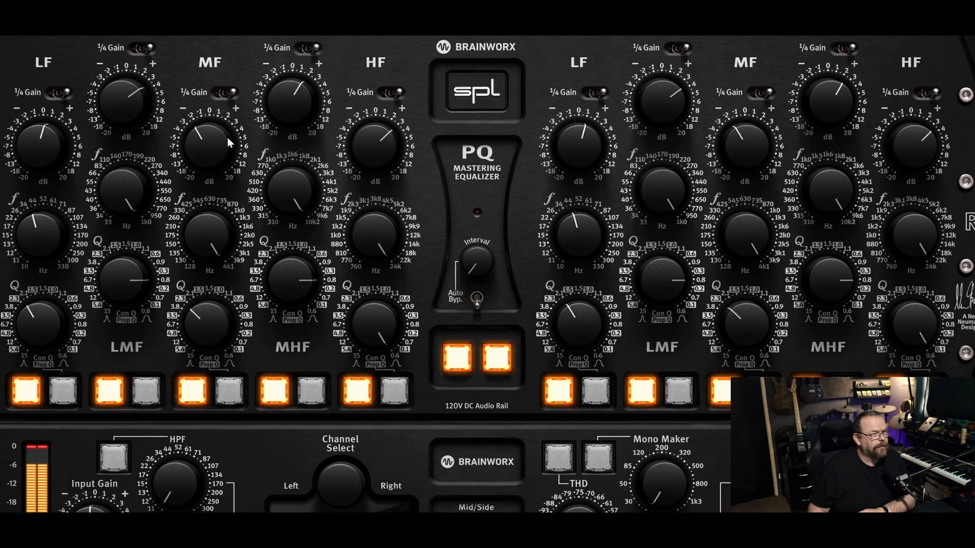
pyautogui.moveTo(224, 145)
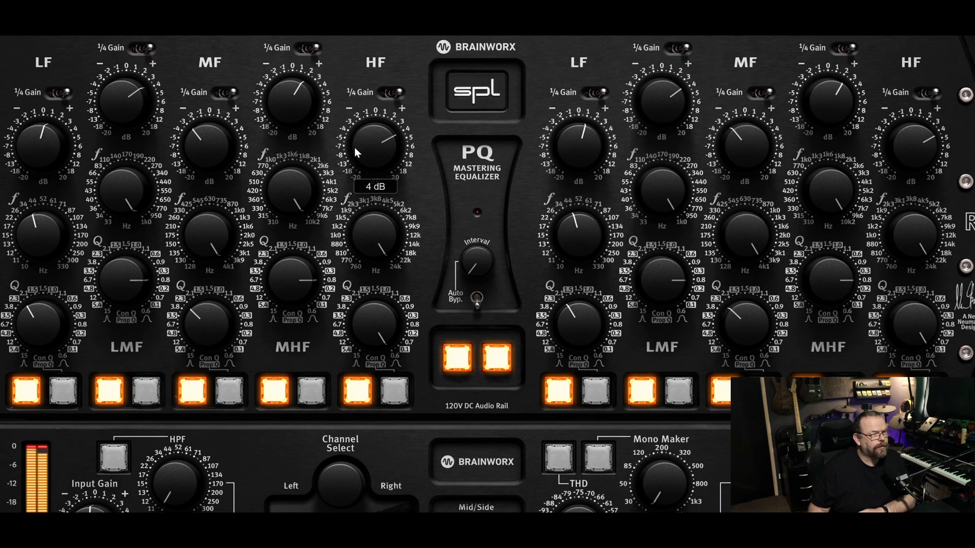
pyautogui.moveTo(356, 151); pyautogui.dragTo(358, 157)
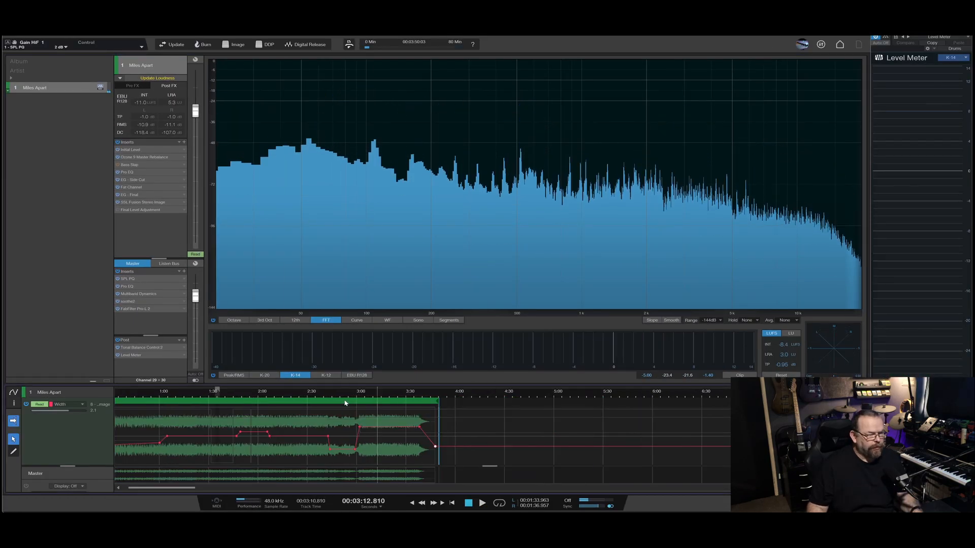
# Step: Add a second Ozone 9 Master Rebalance before Final Level Adjustment and audition its Vocals gain on the final section
pyautogui.hscroll(-2, 345, 403)
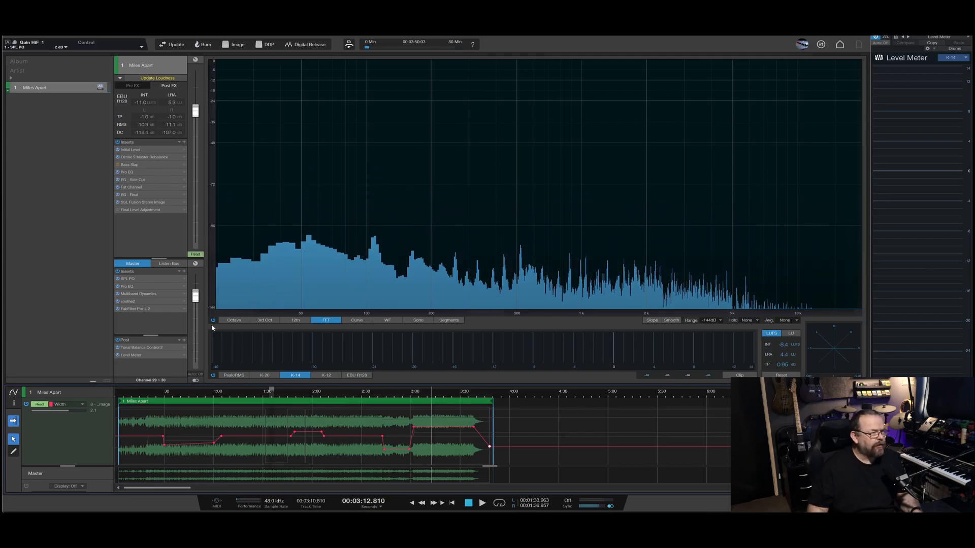
pyautogui.click(185, 143)
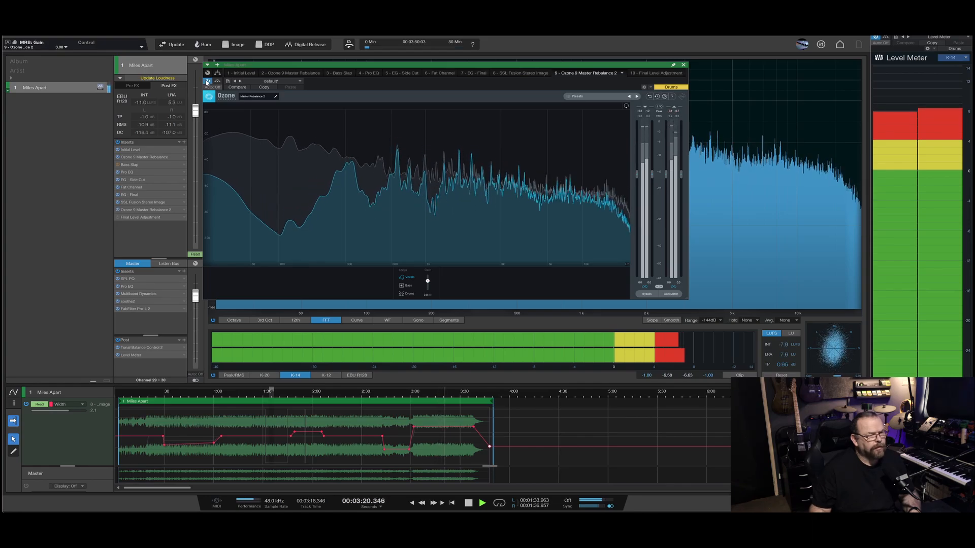
pyautogui.press('space')
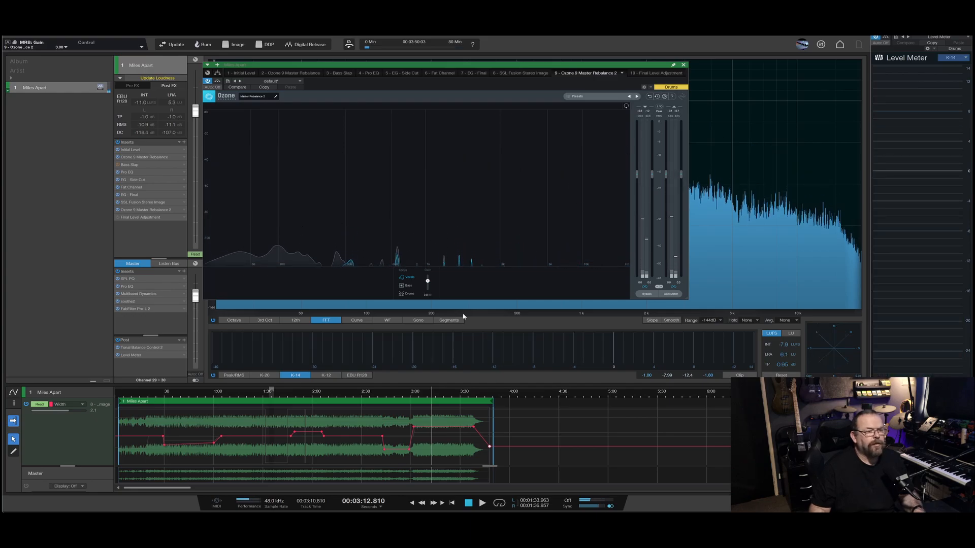
# Step: Set the second Master Rebalance's gain to 2 dB and add an MRB Gain automation point of 0 dB at about 2:59
pyautogui.doubleClick(426, 295)
pyautogui.write('2')
pyautogui.press('Return')
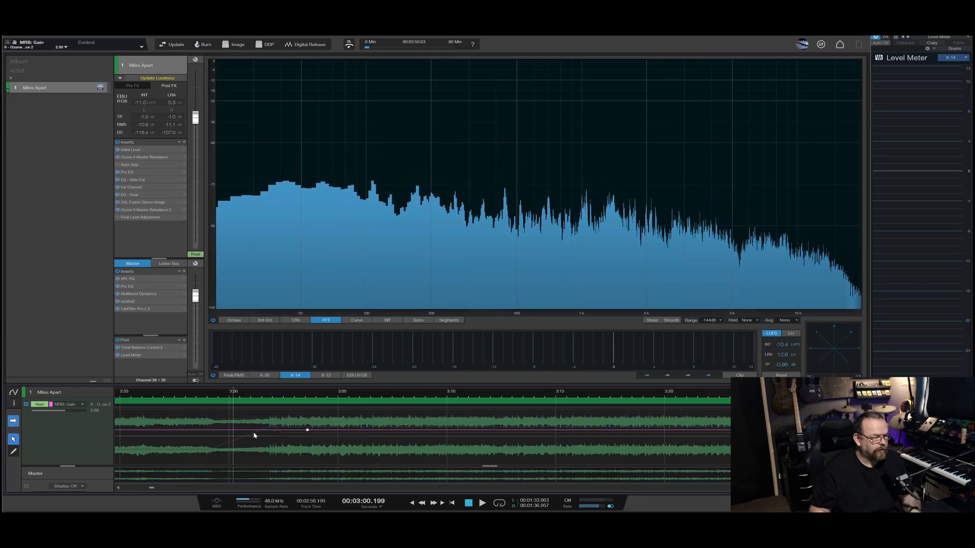
pyautogui.click(210, 436)
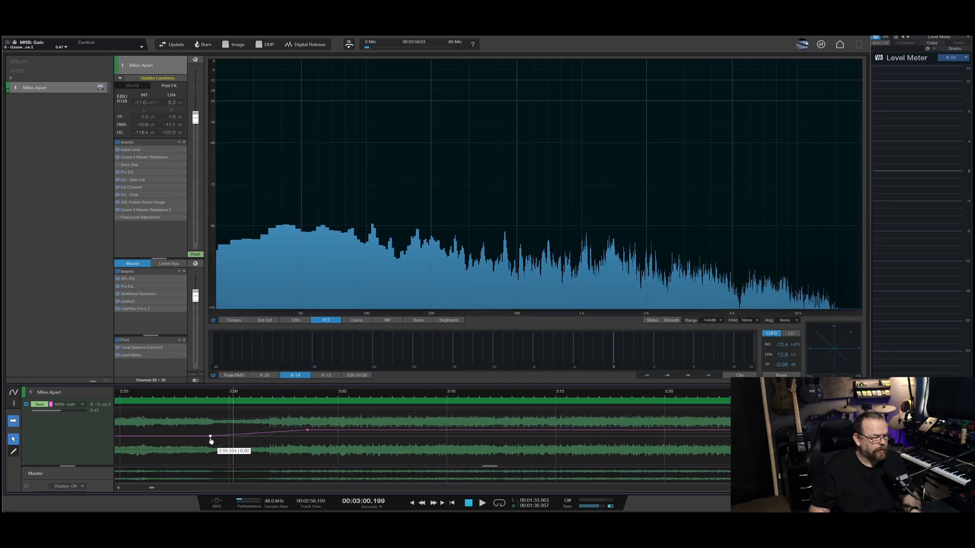
# Step: Play the final section from about 3:00 to audition the second Master Rebalance's gain automation ramp
pyautogui.click(259, 433)
pyautogui.press('space')
pyautogui.scroll(-2, 286, 433)
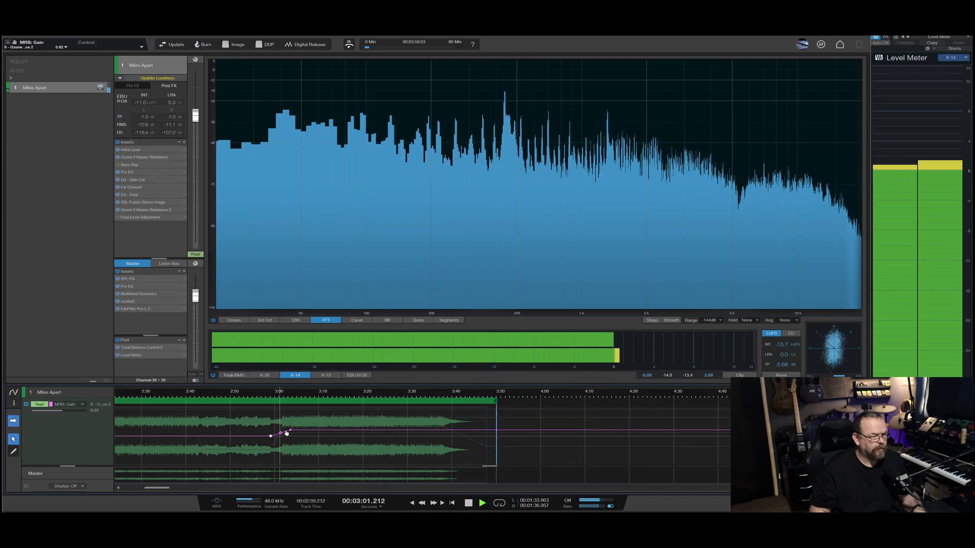
pyautogui.scroll(2, 335, 435)
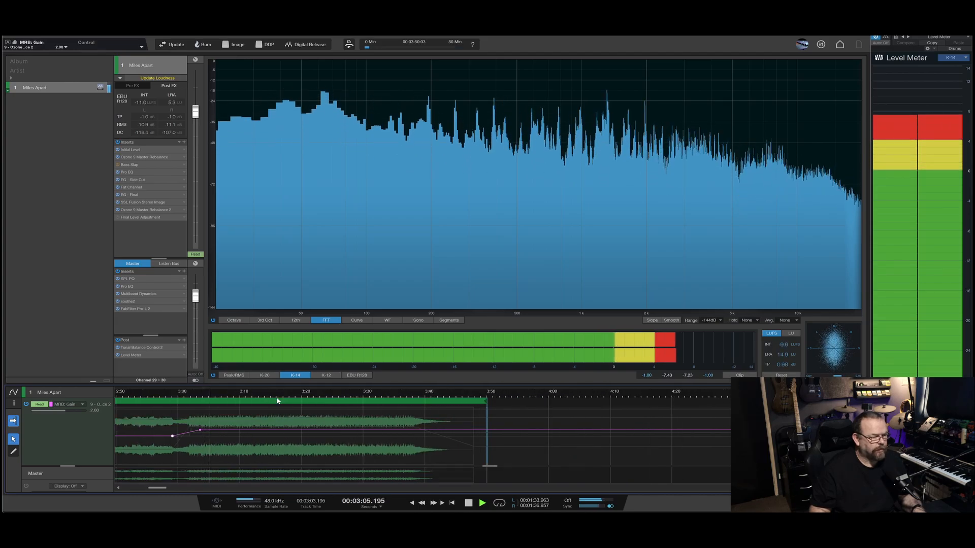
pyautogui.scroll(2, 294, 445)
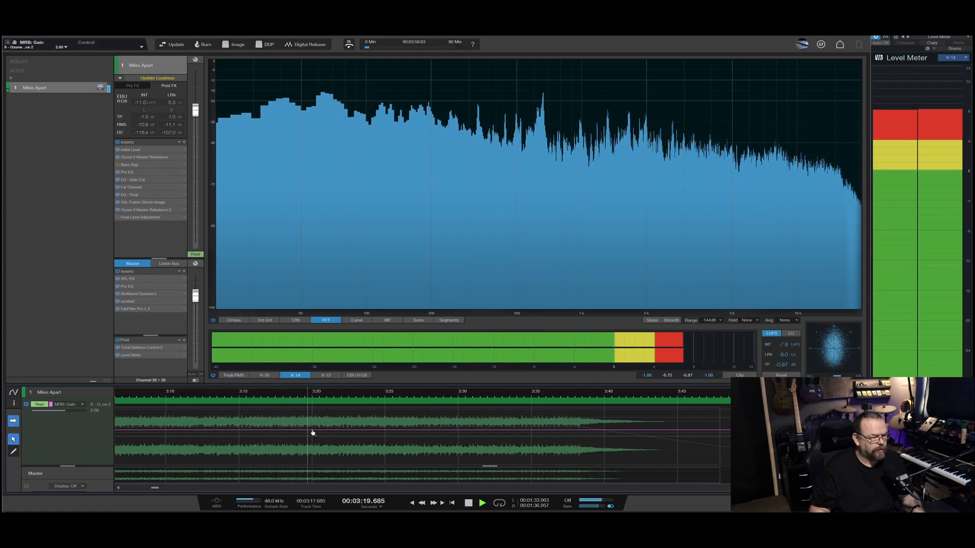
pyautogui.click(386, 431)
pyautogui.moveTo(386, 435); pyautogui.dragTo(457, 440)
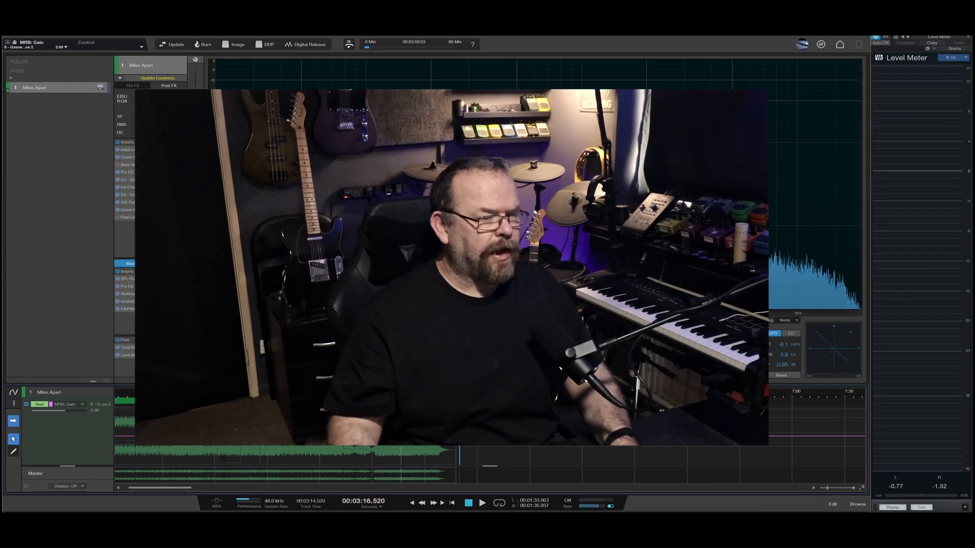
pyautogui.press('w')
pyautogui.press('w')
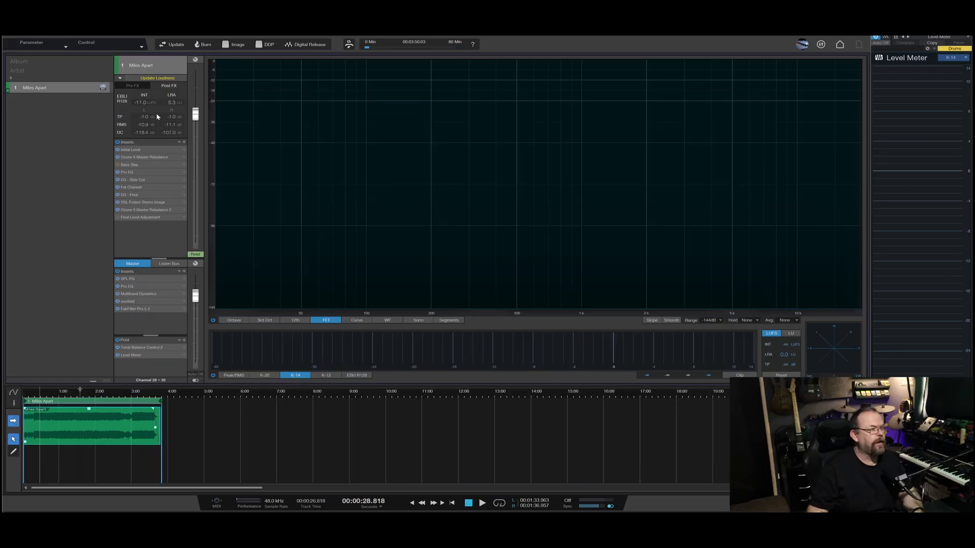
# Step: Set the Final Level Adjustment gain to -0.2 dB, updating the loudness information before and after, and play the song through
pyautogui.click(158, 78)
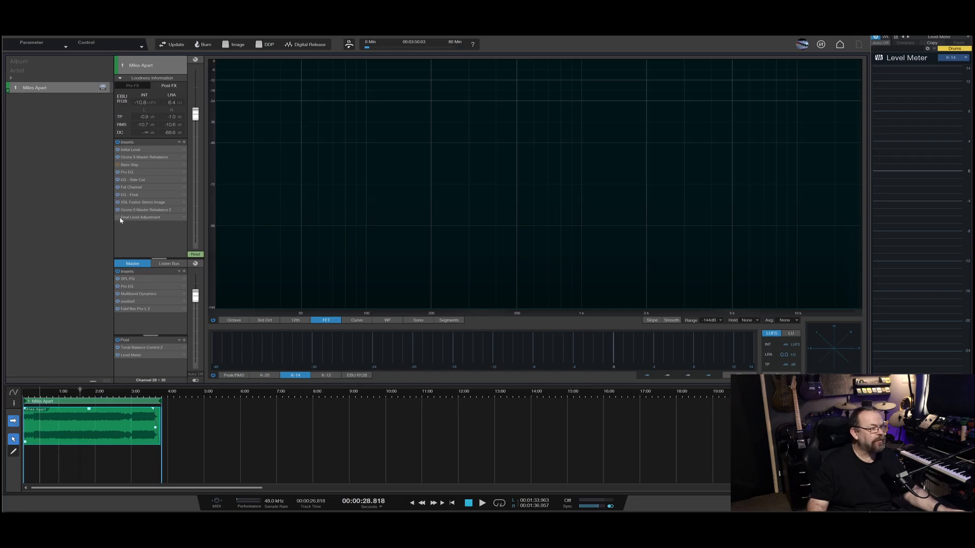
pyautogui.doubleClick(140, 217)
pyautogui.click(258, 153)
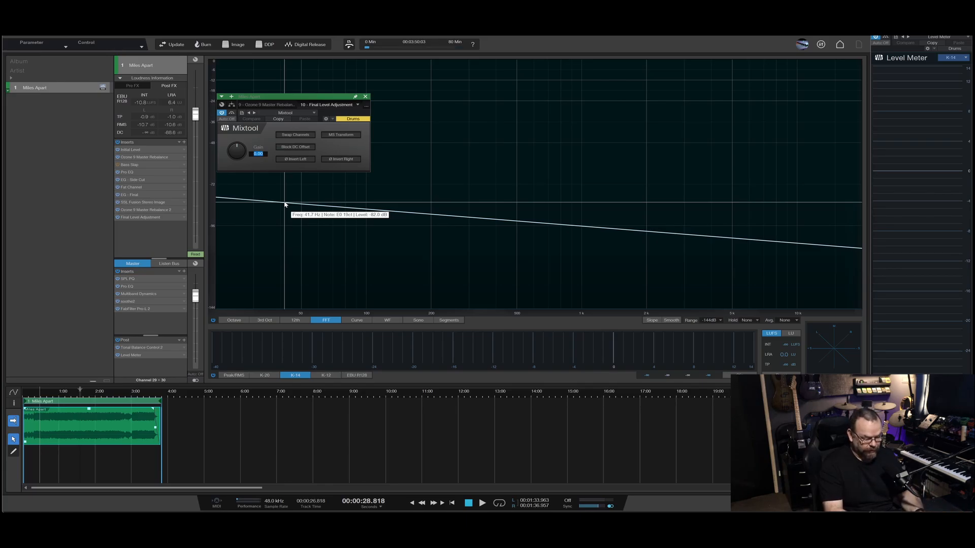
pyautogui.write('-0.2')
pyautogui.press('Return')
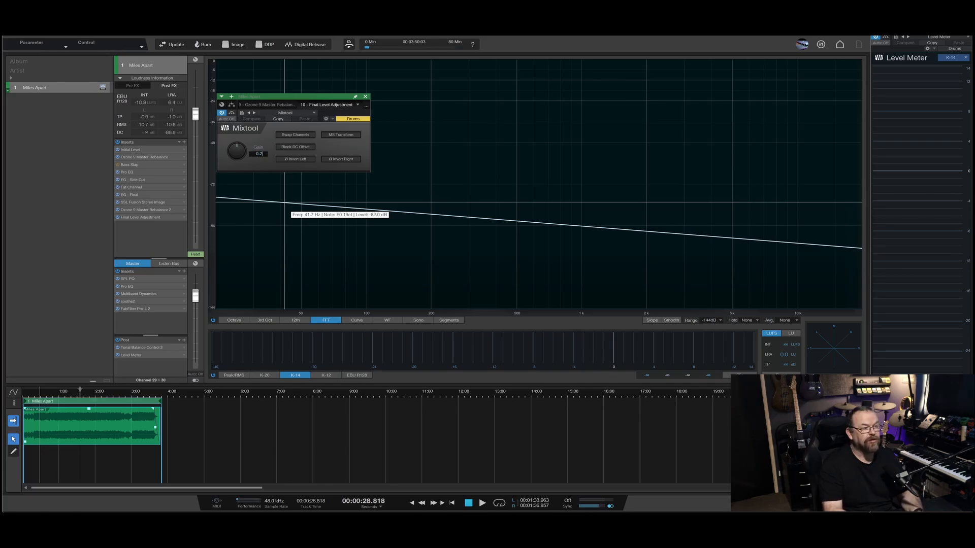
pyautogui.click(157, 78)
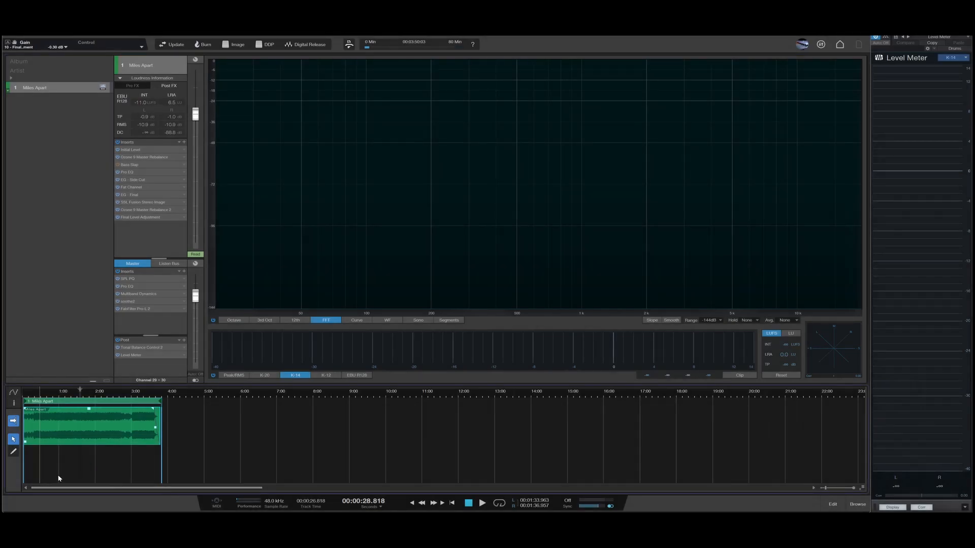
pyautogui.click(483, 504)
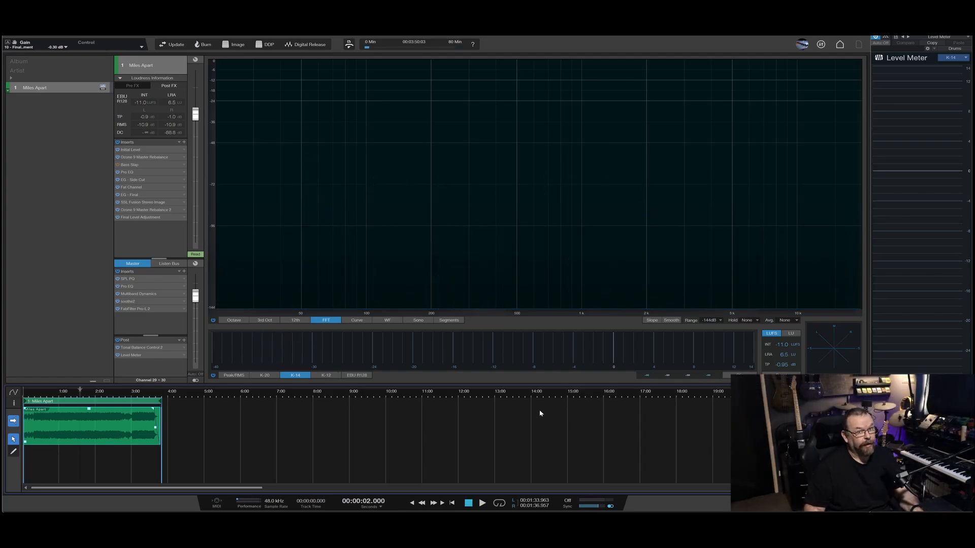
# Step: Display the MRB Gain automation of the first Ozone 9 Master Rebalance around the 3:02 peak
pyautogui.click(135, 396)
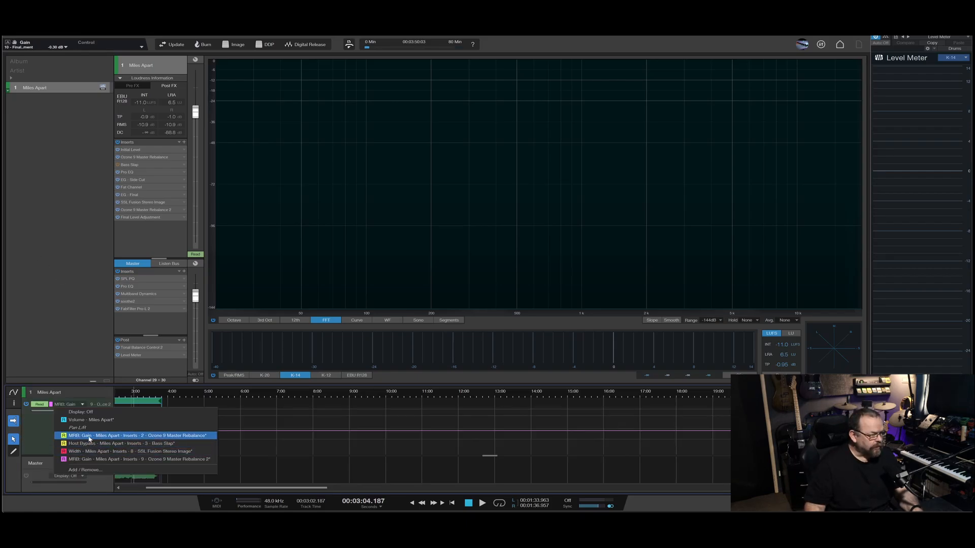
pyautogui.click(90, 439)
pyautogui.scroll(-5, 452, 444)
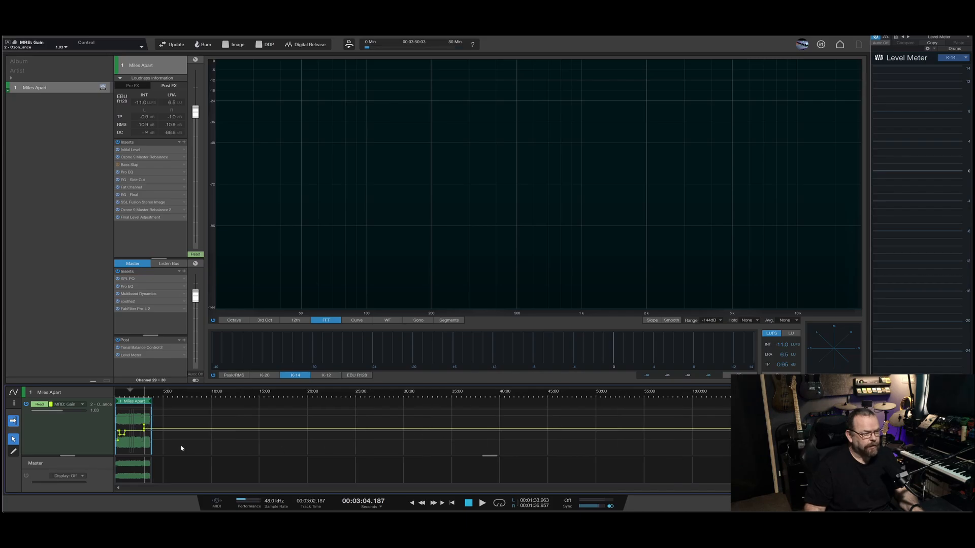
pyautogui.scroll(10, 180, 448)
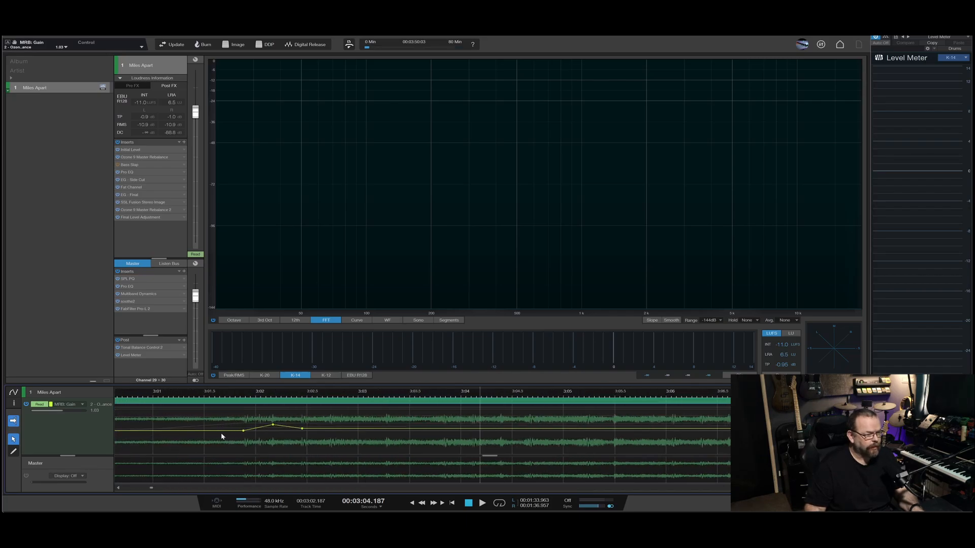
# Step: Try to enter a value of 0.5 for the MRB Gain automation point just after the 3:02 peak
pyautogui.rightClick(303, 430)
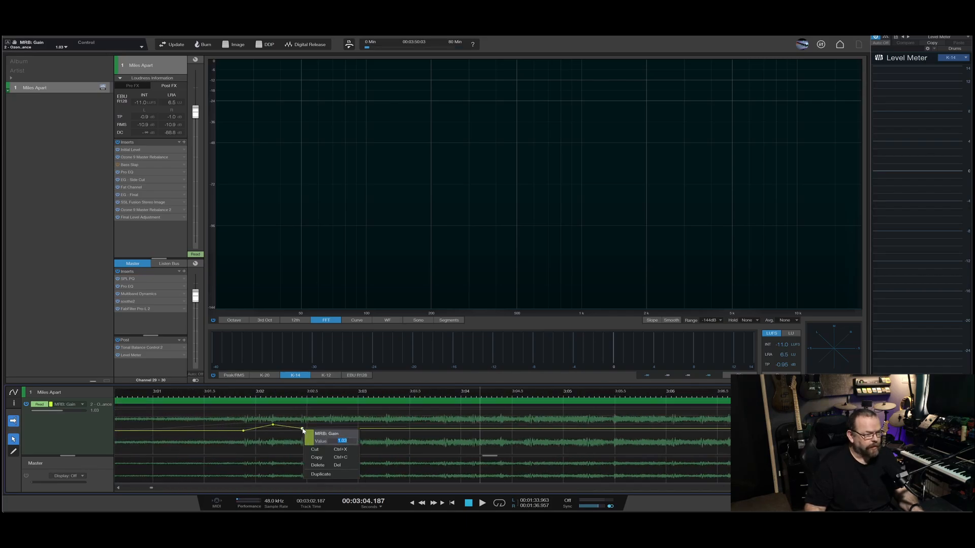
pyautogui.write('0.5')
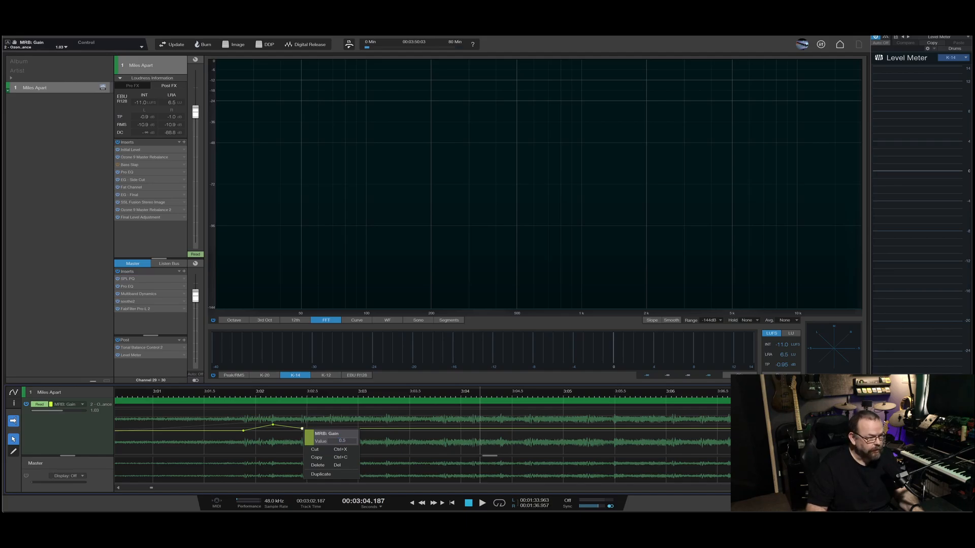
pyautogui.press('Escape')
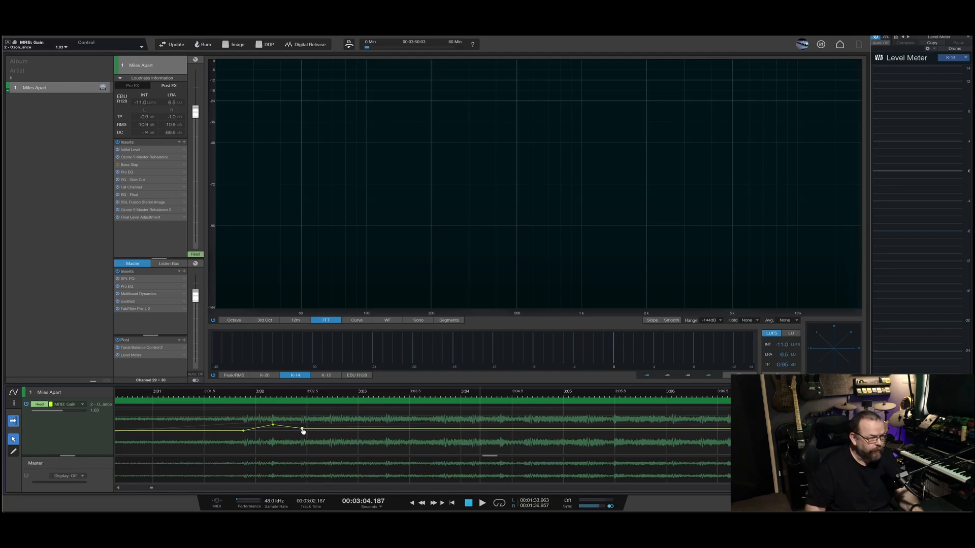
pyautogui.rightClick(303, 430)
pyautogui.press('Escape')
# Step: Lower the MRB Gain automation point just after the 3:02 peak to about 0.35 and audition the change from about 3:00
pyautogui.moveTo(303, 431); pyautogui.dragTo(297, 431)
pyautogui.scroll(8, 303, 433)
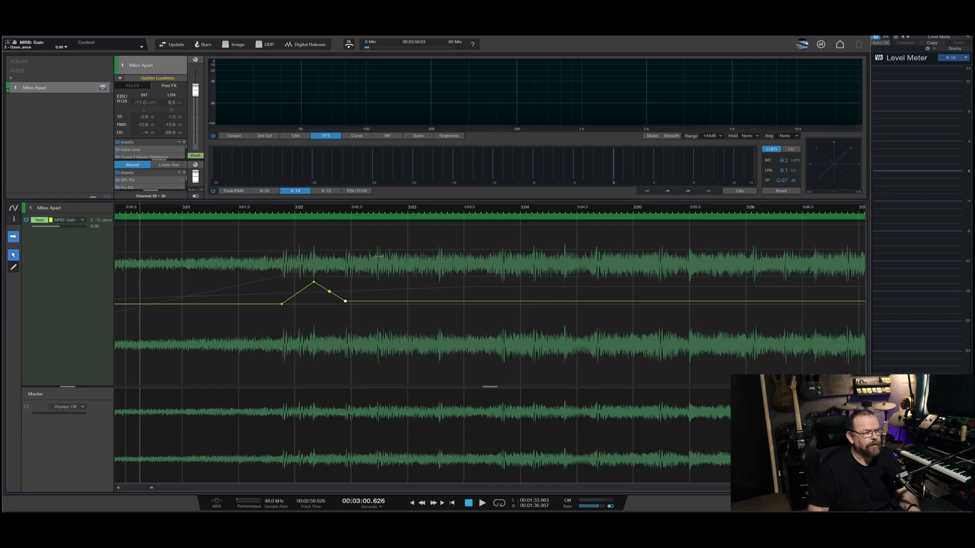
pyautogui.press('space')
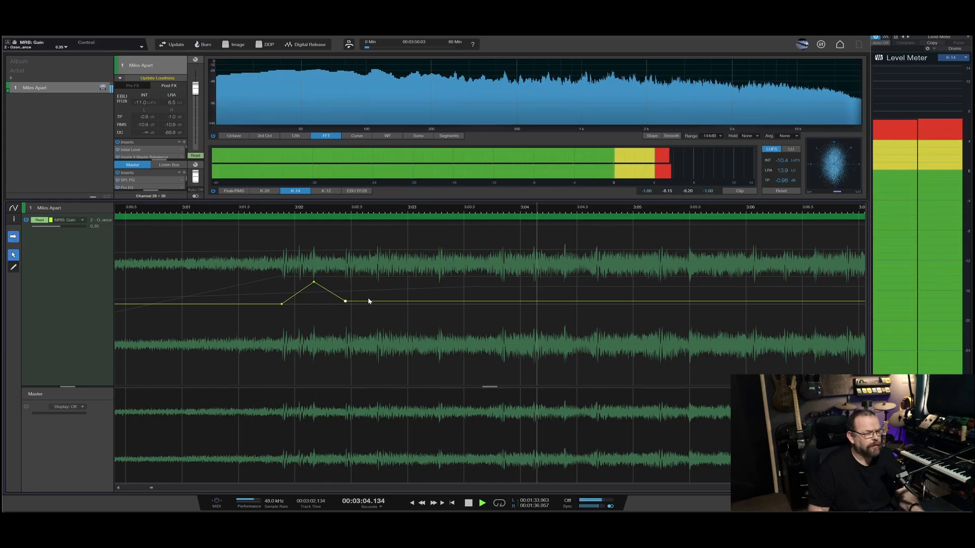
pyautogui.scroll(-10, 369, 301)
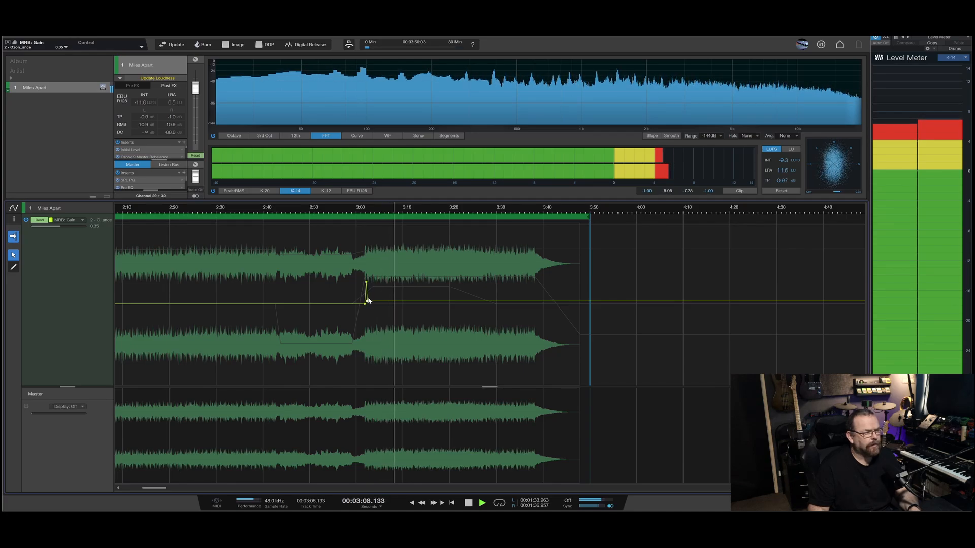
pyautogui.press('space')
pyautogui.moveTo(398, 201); pyautogui.dragTo(398, 389)
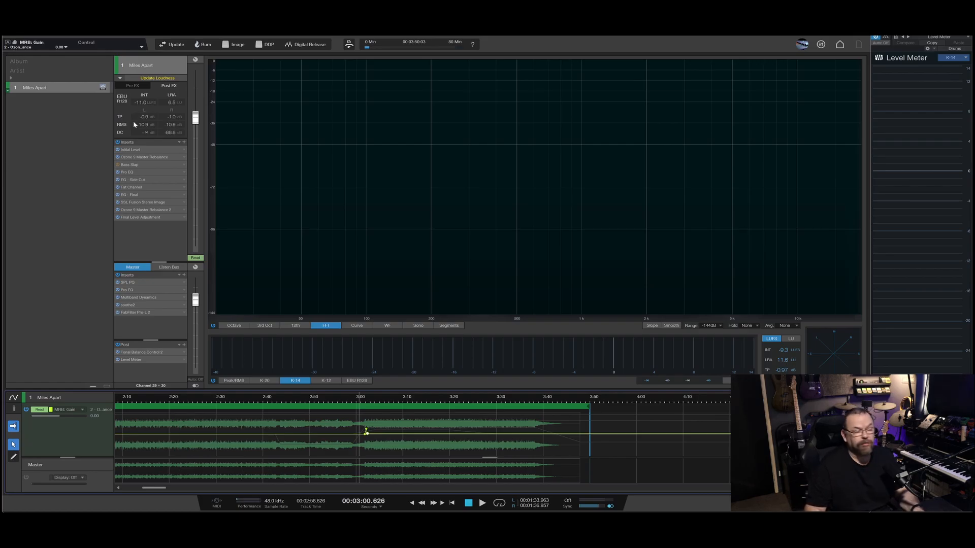
# Step: Update the loudness information, hide the automation and play the final section from about 3:02
pyautogui.click(158, 78)
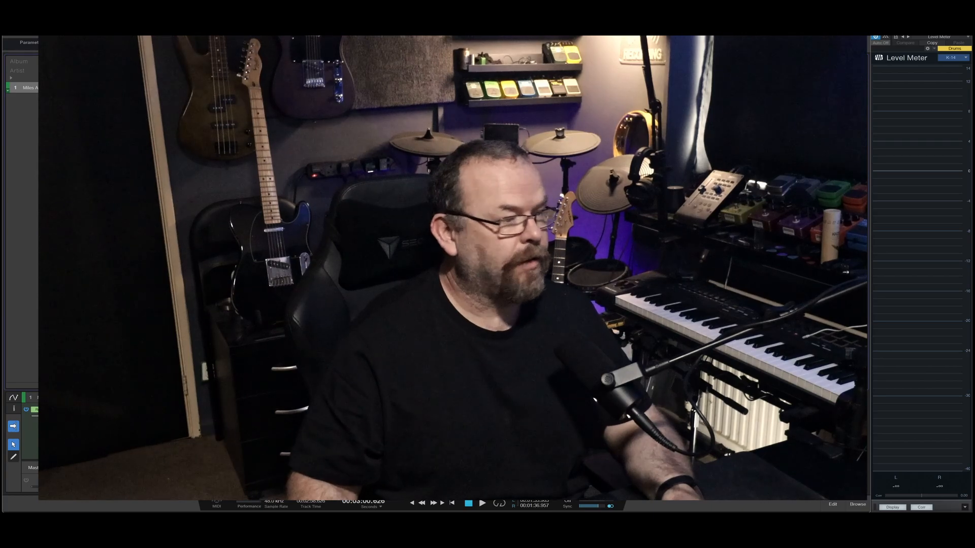
pyautogui.click(14, 400)
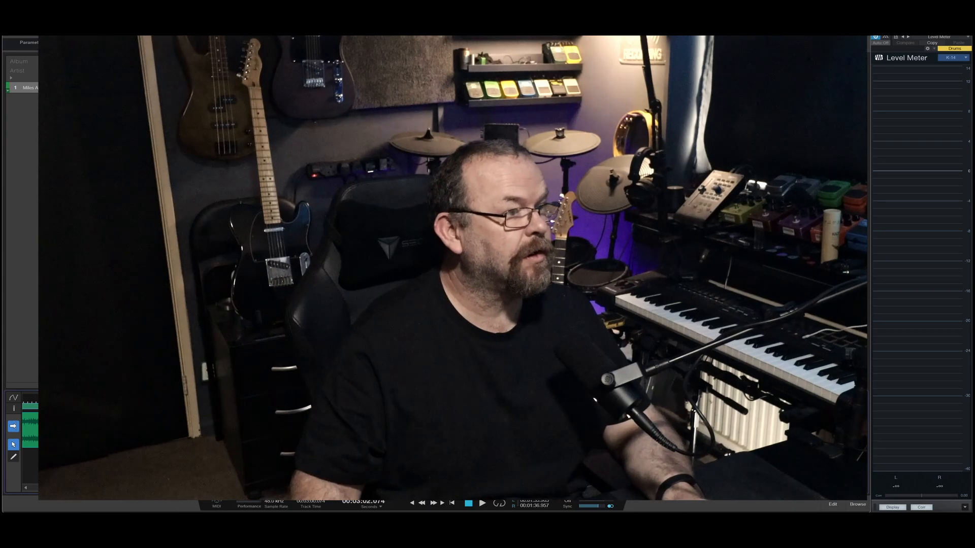
pyautogui.press('space')
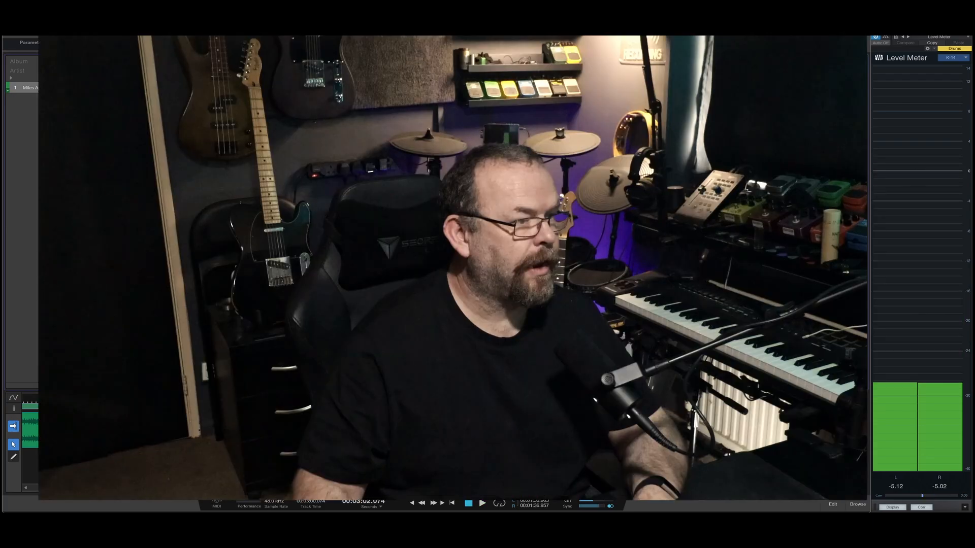
pyautogui.press('space')
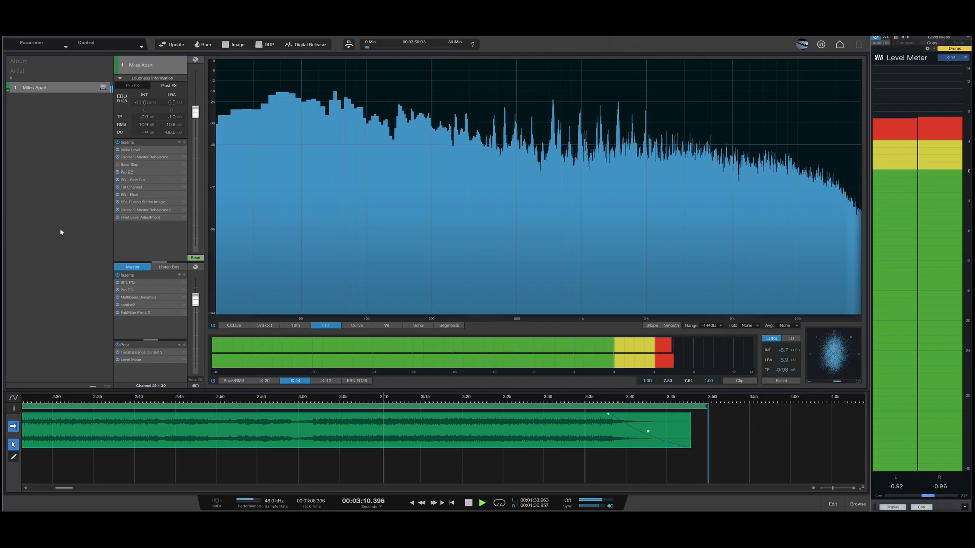
pyautogui.click(468, 503)
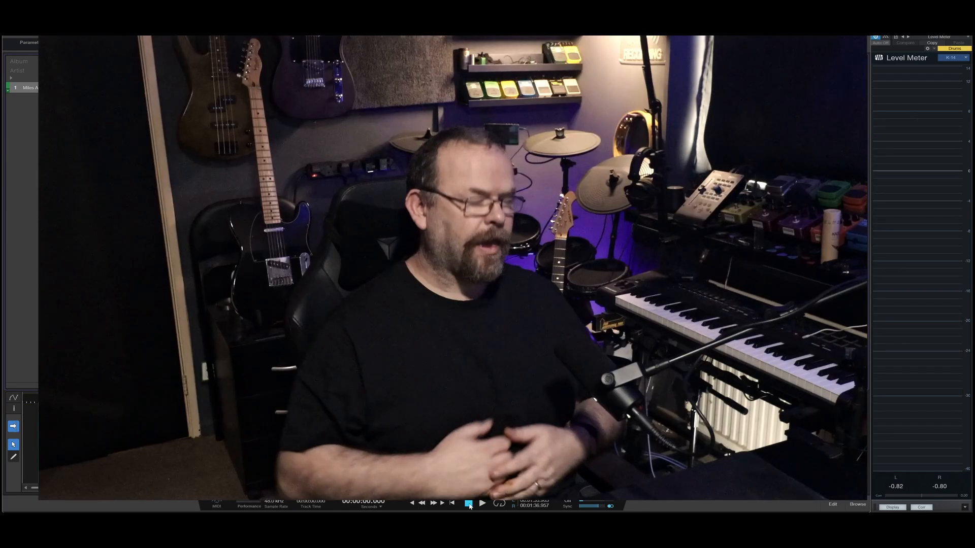